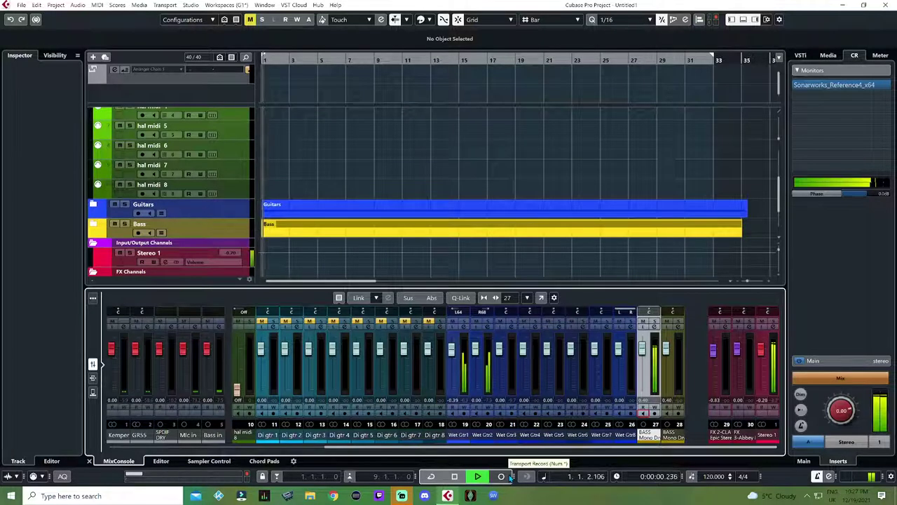
Stop playback, switch Wet Gtr1 and Wet Gtr2 to the Stereo Combined Panner, and pan them hard left and hard right respectively.
key(space)
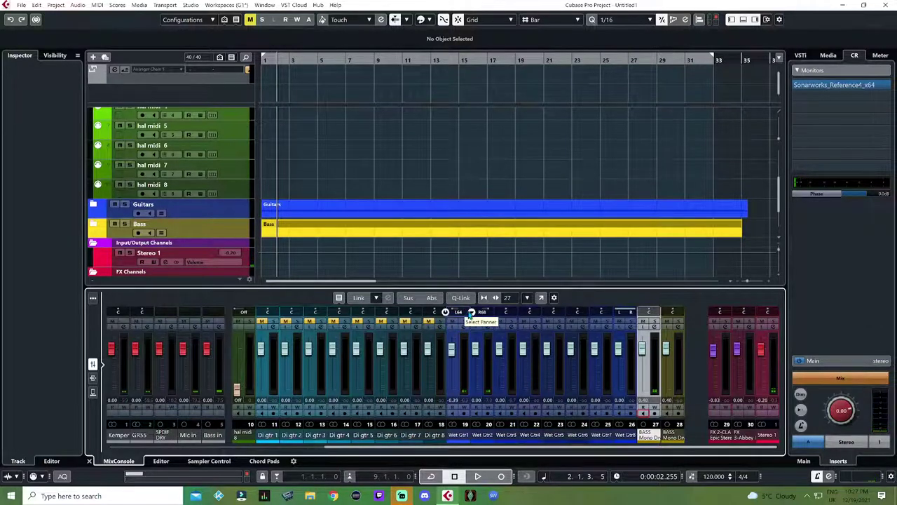
click(472, 312)
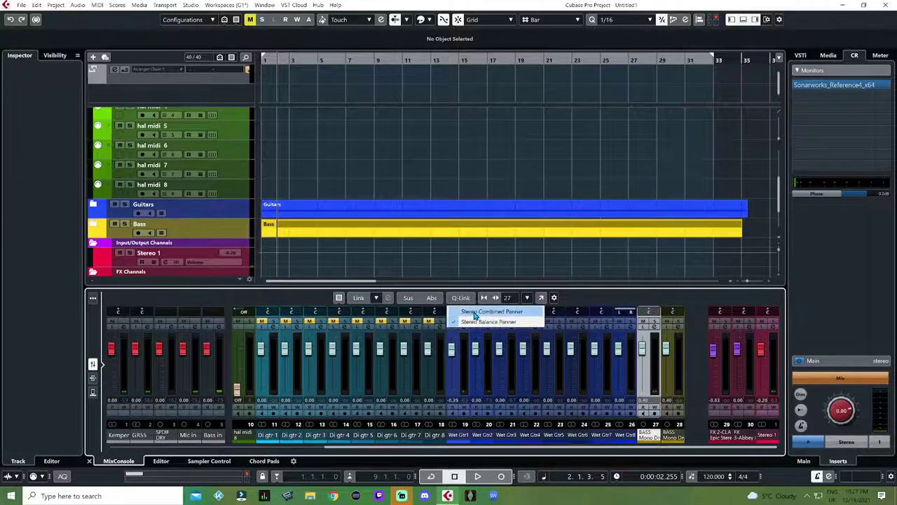
click(469, 313)
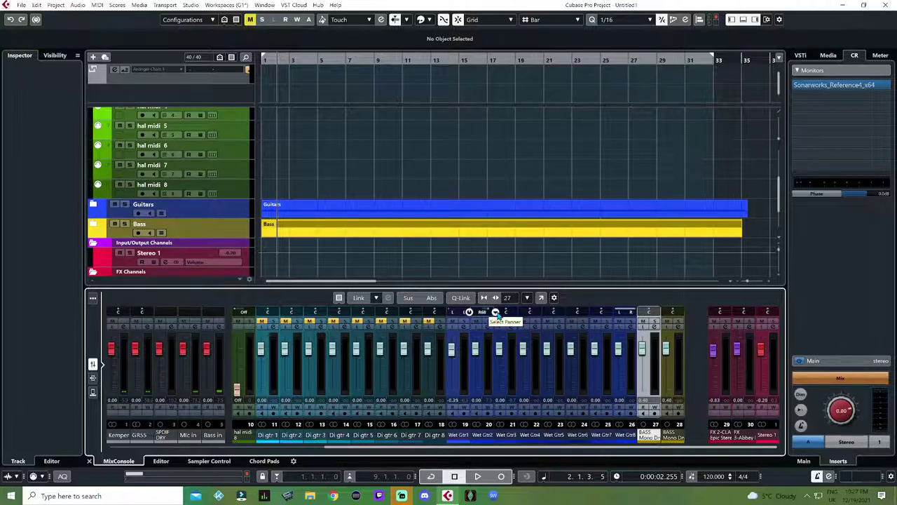
click(494, 314)
click(491, 318)
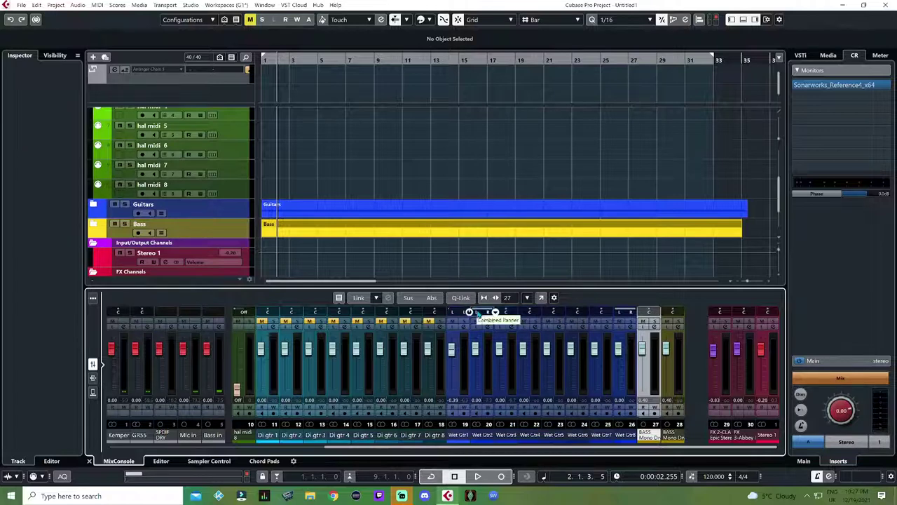
drag(483, 315, 486, 311)
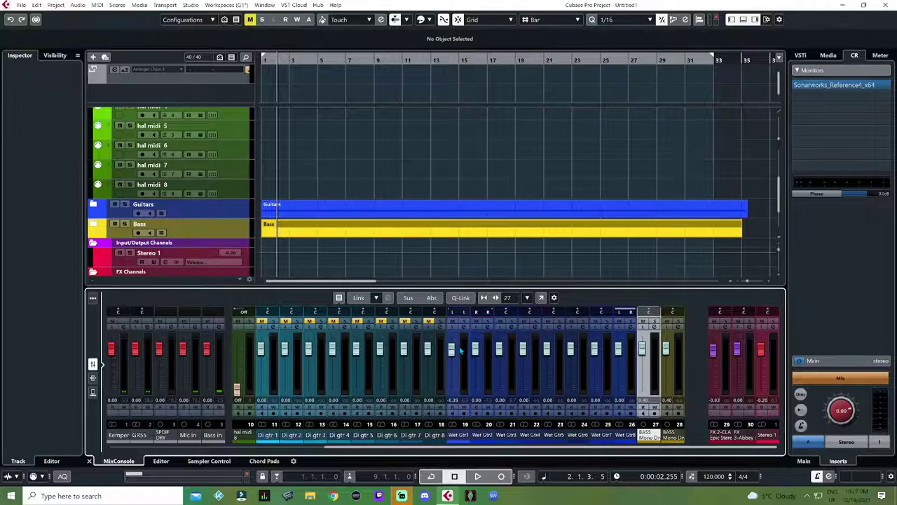
Play the mix with the Wet Gtr1 channel settings open, and link Wet Gtr1 and Wet Gtr2 with Q-Link.
key(space)
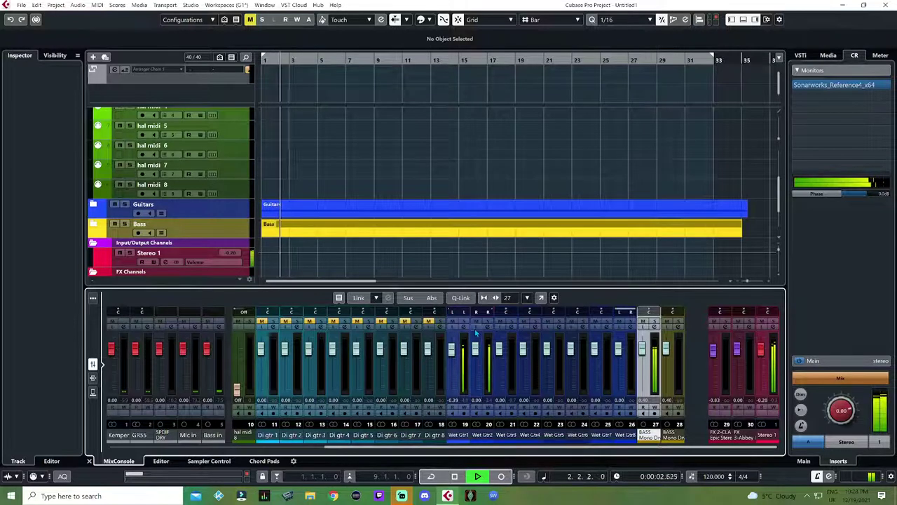
click(465, 327)
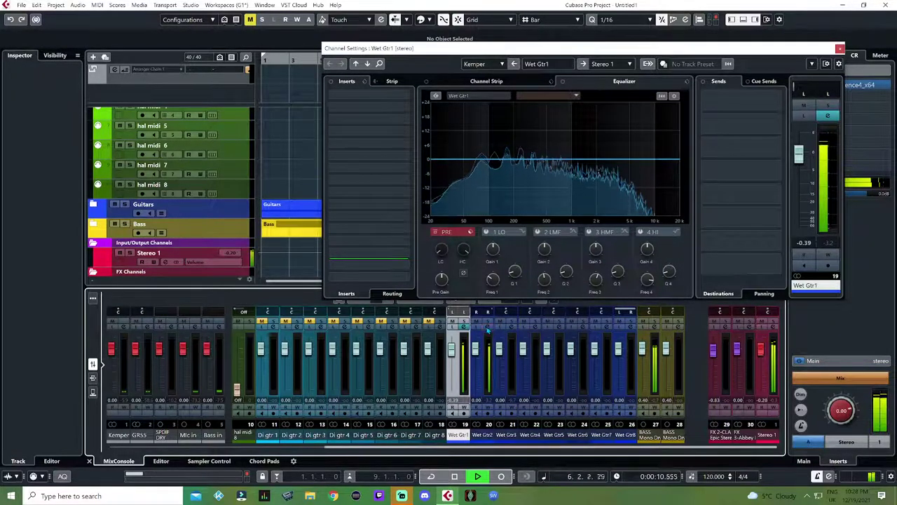
key(space)
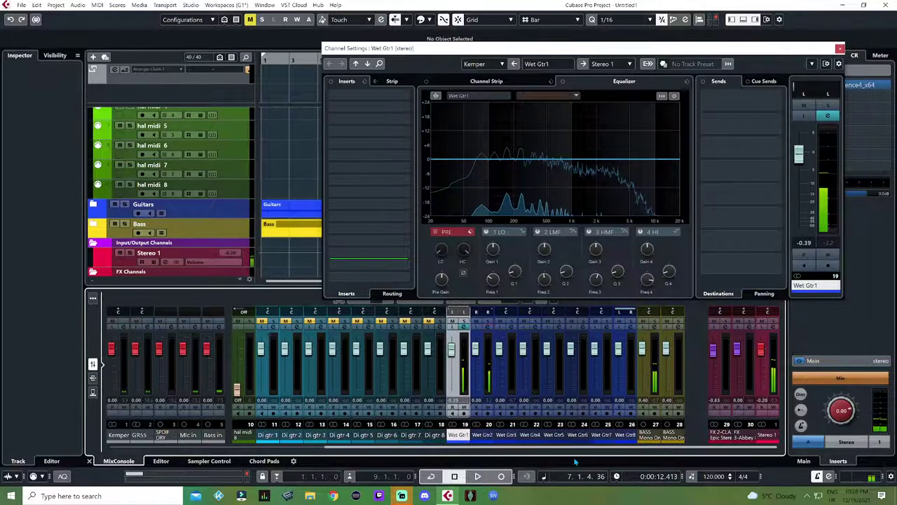
ctrl+click(476, 435)
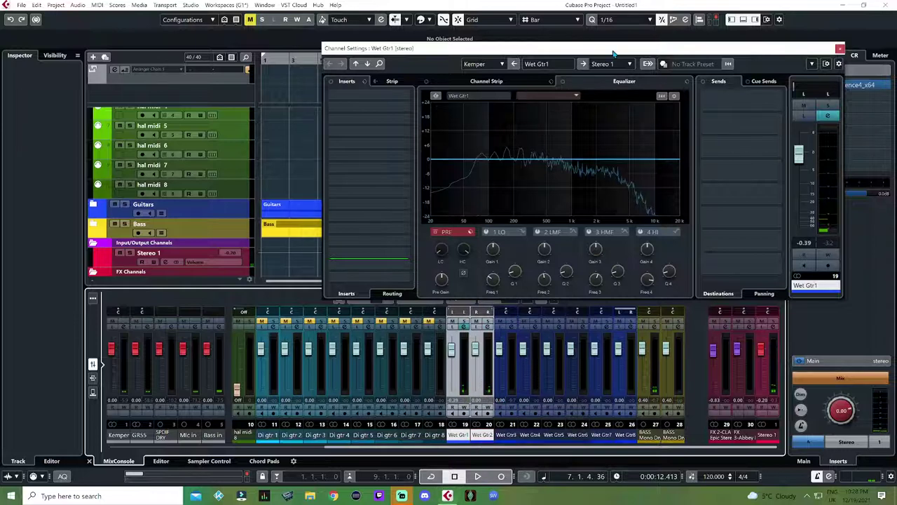
drag(613, 52, 588, 2)
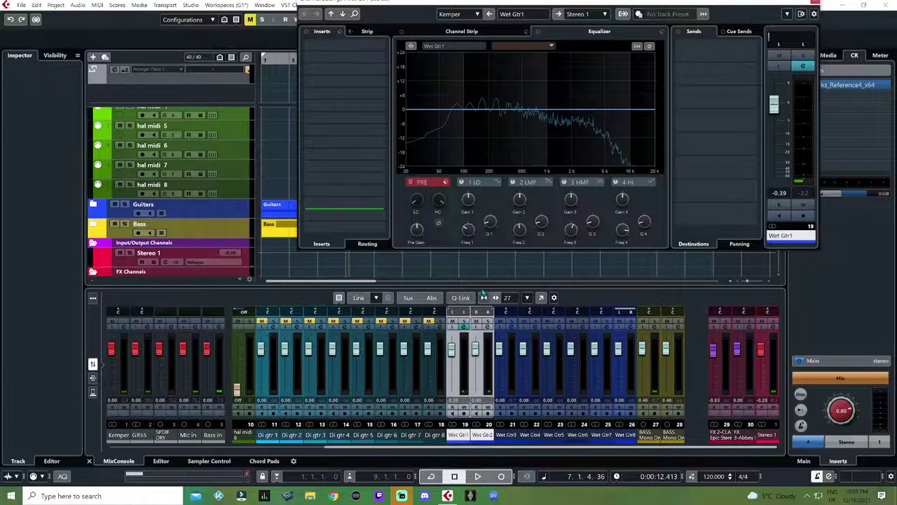
click(463, 298)
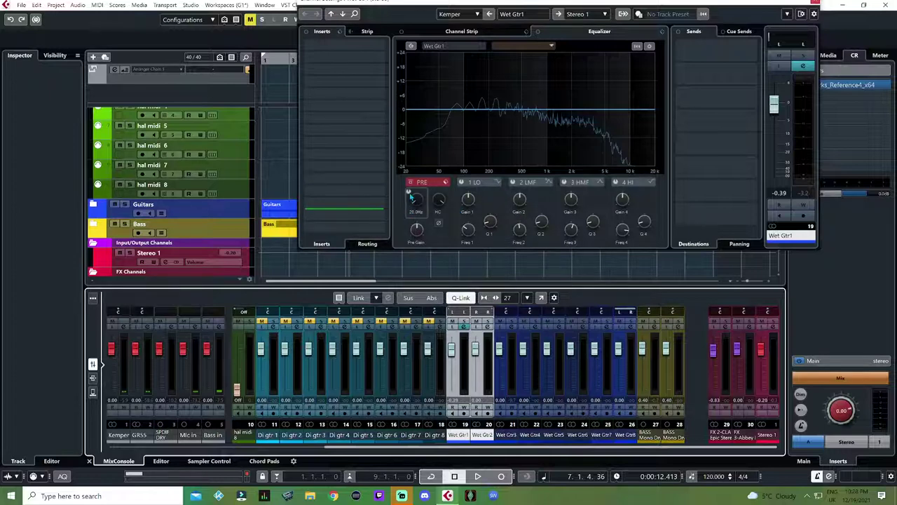
Apply a low cut at about 72 Hz to the two linked guitar channels.
mouse_move(412, 198)
mouse_down()
mouse_move(419, 185)
mouse_move(416, 199)
mouse_up()
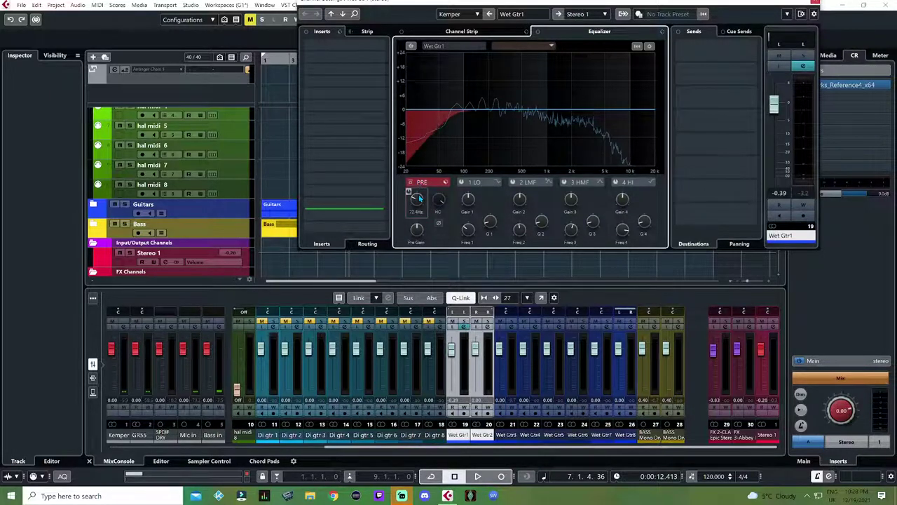
scroll(419, 199, up, 2)
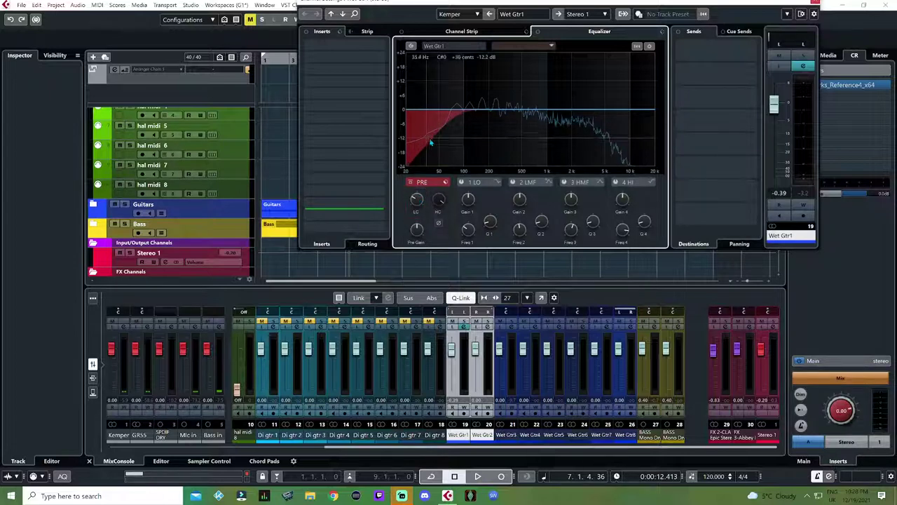
scroll(418, 200, down, 2)
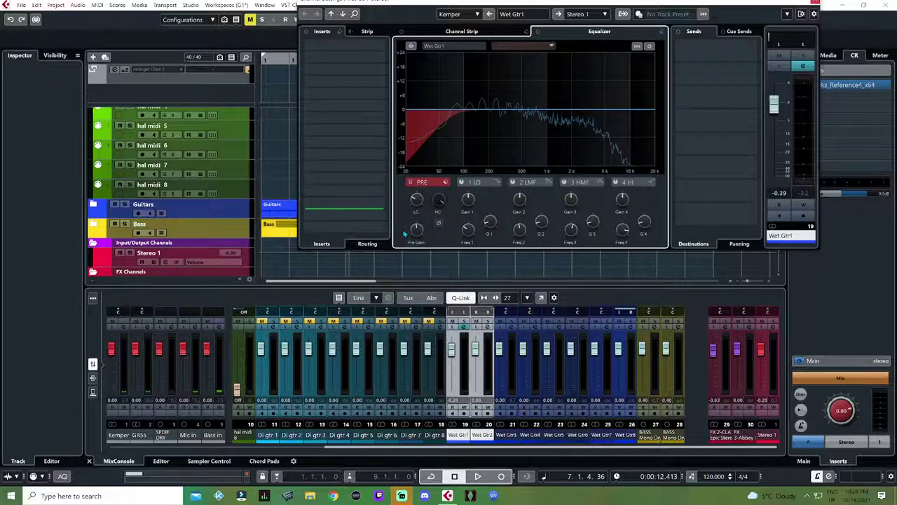
Lower the linked guitars' pre gain while playing from the start, then close the channel settings, turn off Q-Link and stop playback.
key(Home)
key(space)
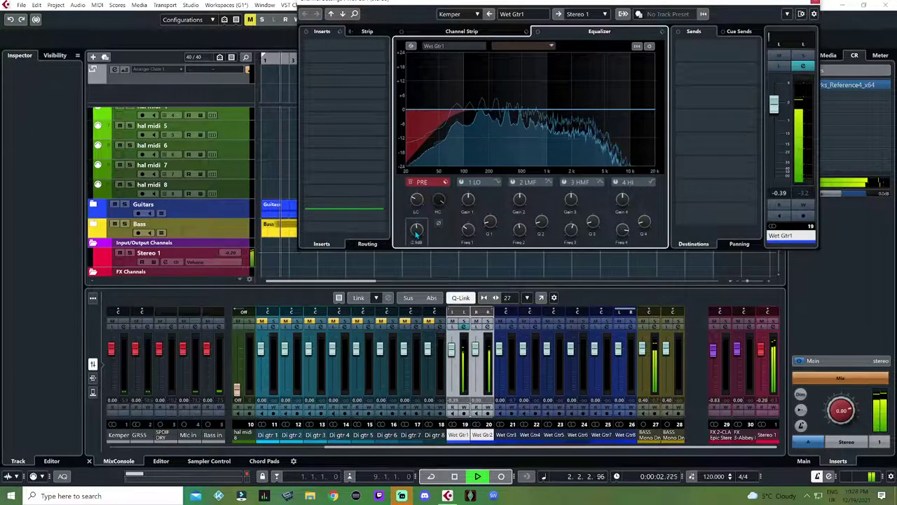
scroll(415, 231, down, 5)
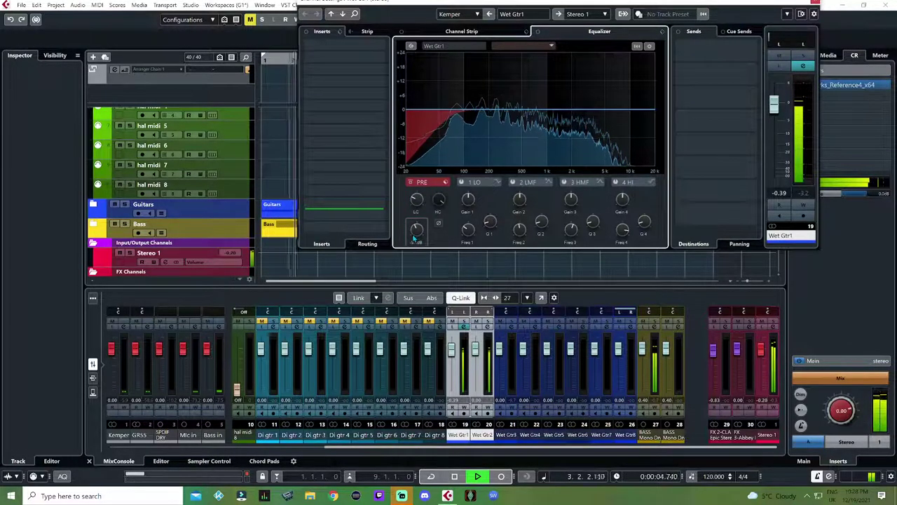
scroll(416, 231, up, 1)
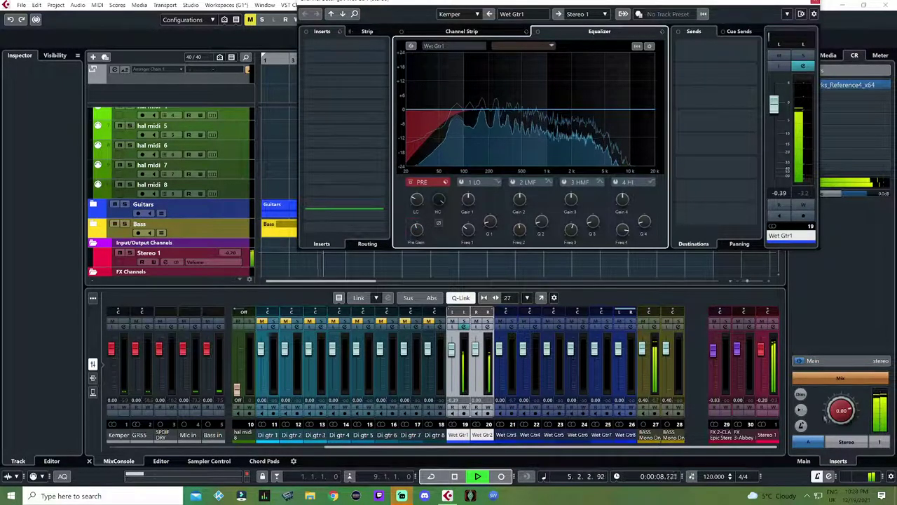
mouse_move(419, 233)
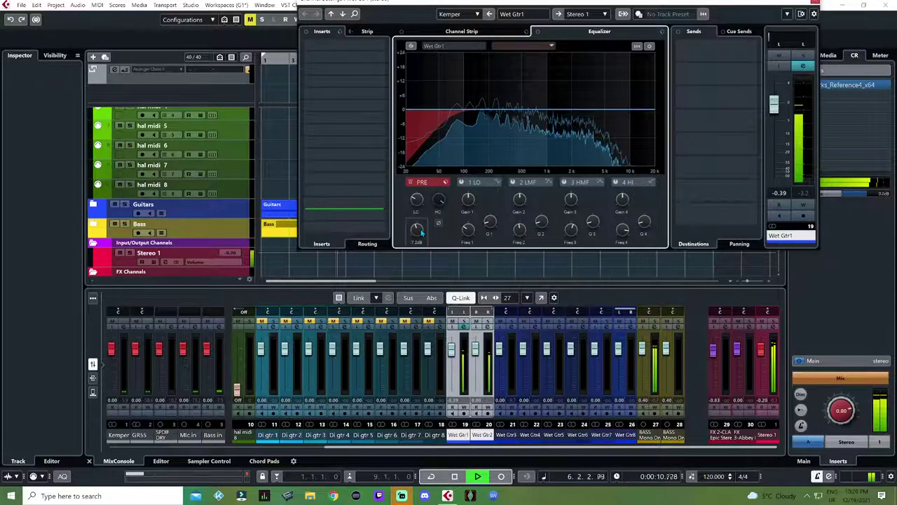
scroll(418, 233, up, 1)
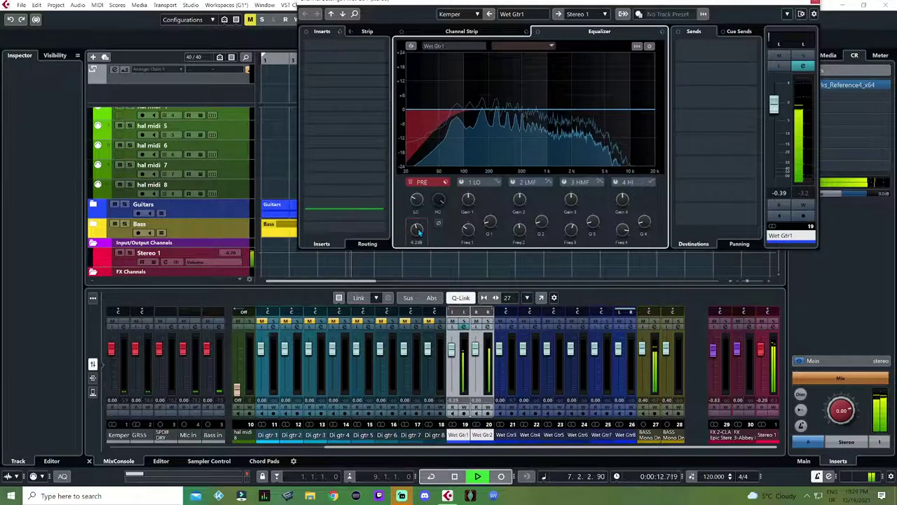
scroll(419, 233, up, 1)
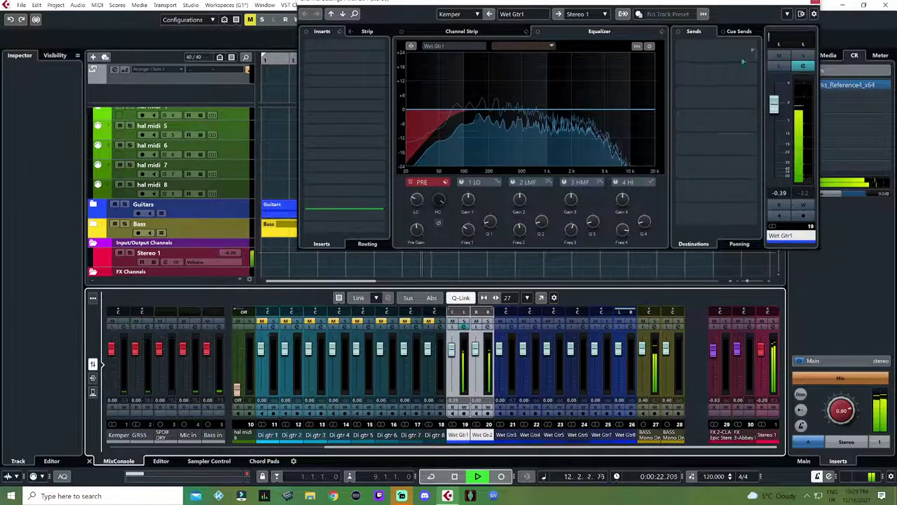
click(814, 5)
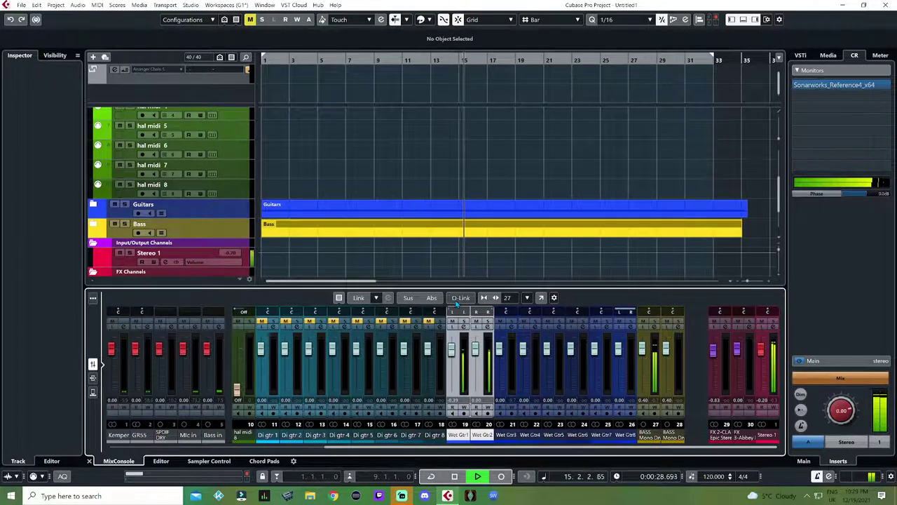
key(space)
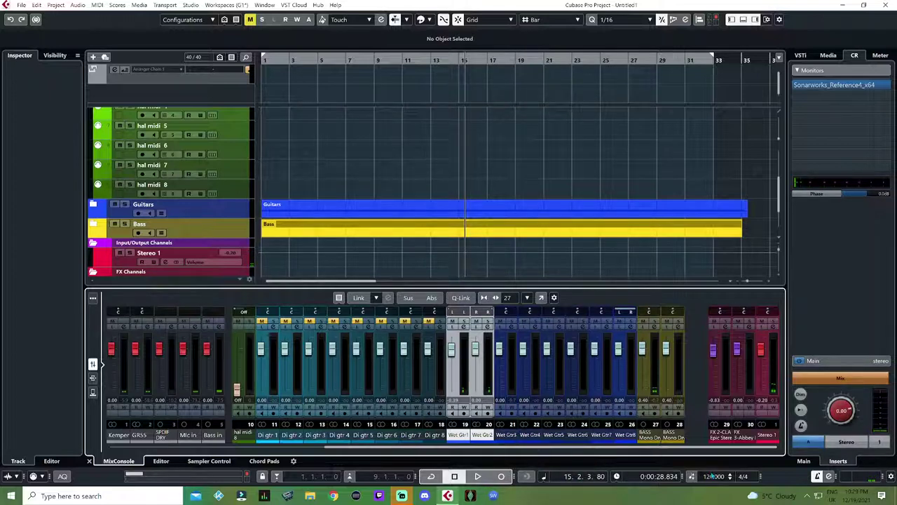
Insert Steinberg's StudioEQ in the second insert slot of the BASS Mono Dry channel.
click(653, 326)
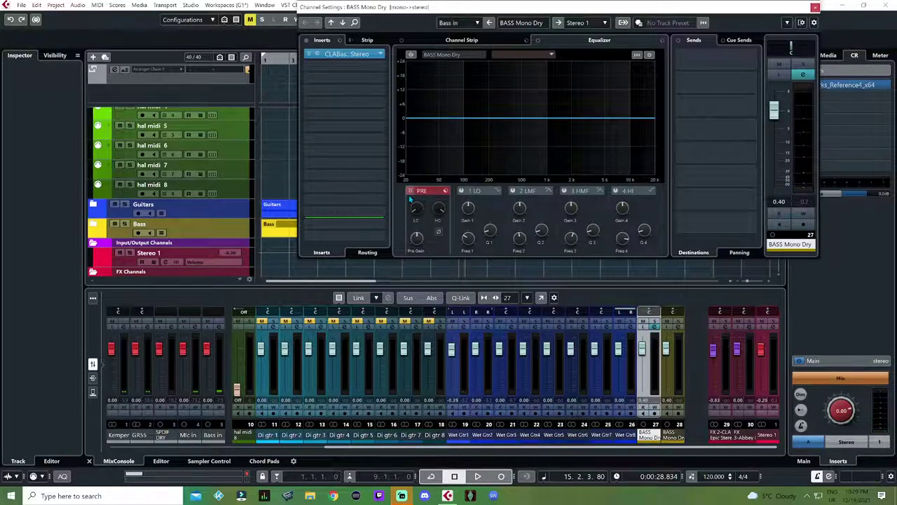
click(370, 66)
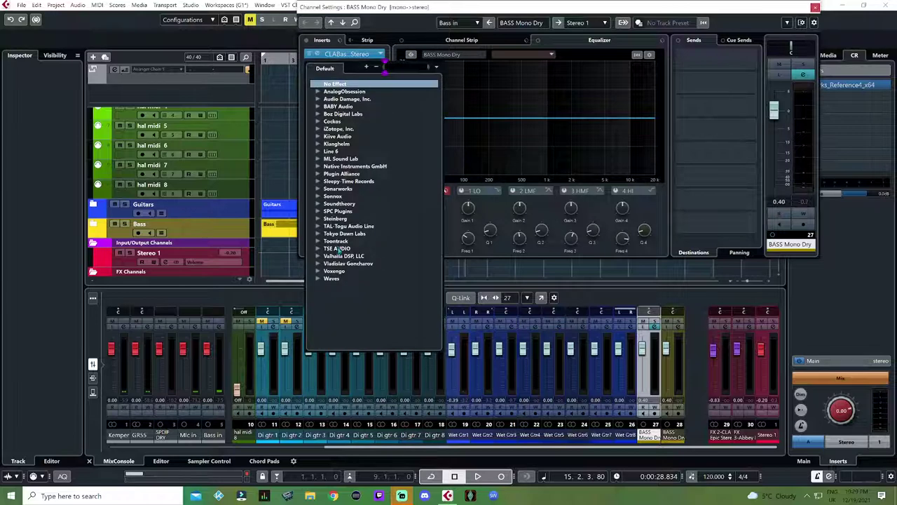
click(320, 220)
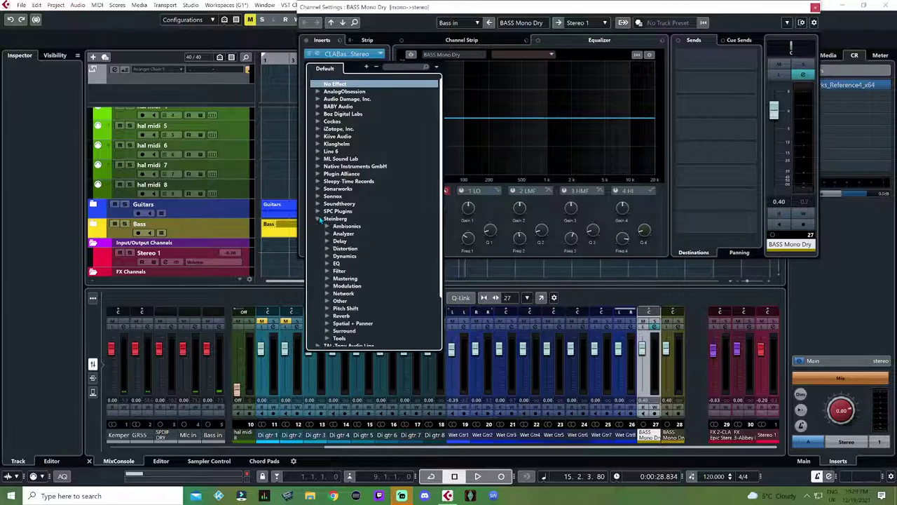
click(326, 265)
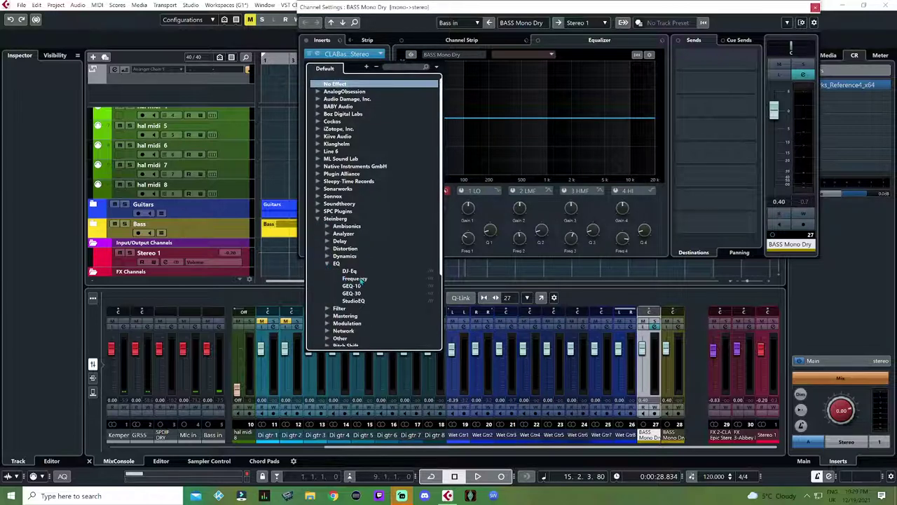
click(354, 301)
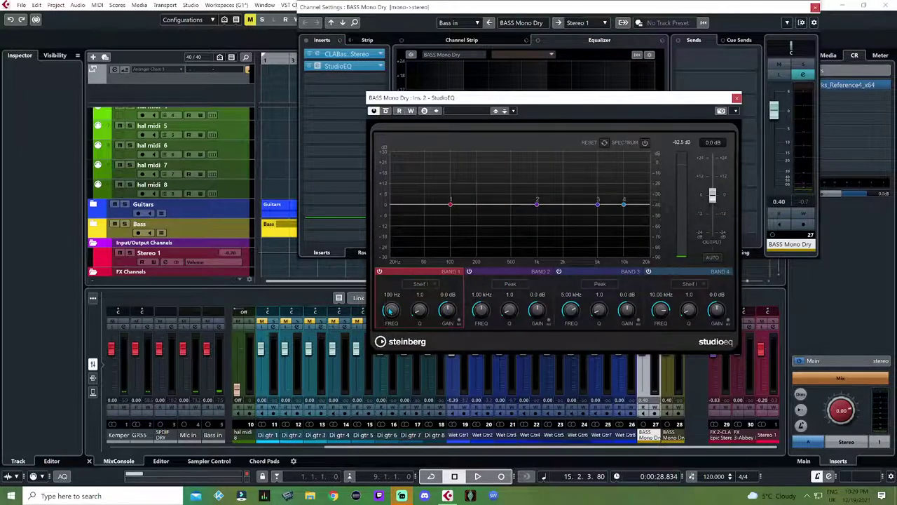
Set StudioEQ band 1 to 69 Hz and lower its gain to -10.6 dB.
scroll(391, 311, down, 2)
scroll(390, 310, down, 2)
drag(447, 311, 440, 326)
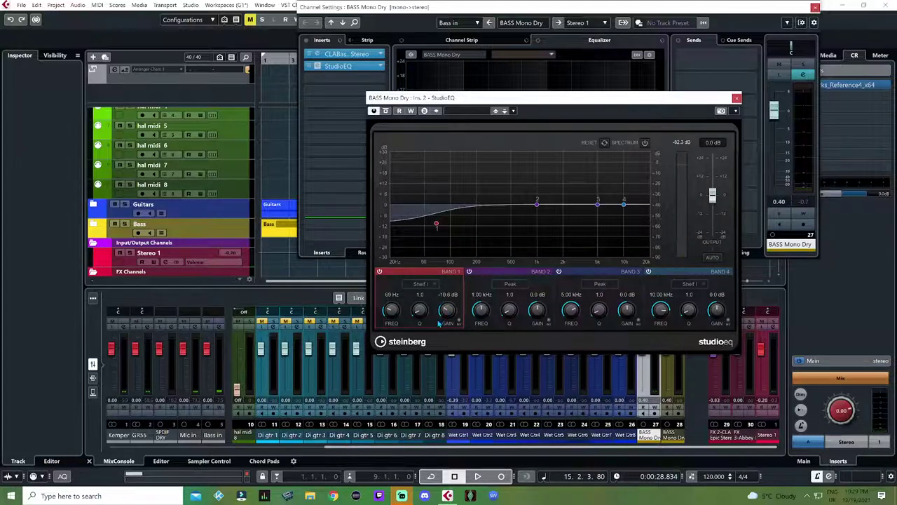
Change the band 1 filter type to Cut and move its frequency down to 43 Hz.
click(435, 285)
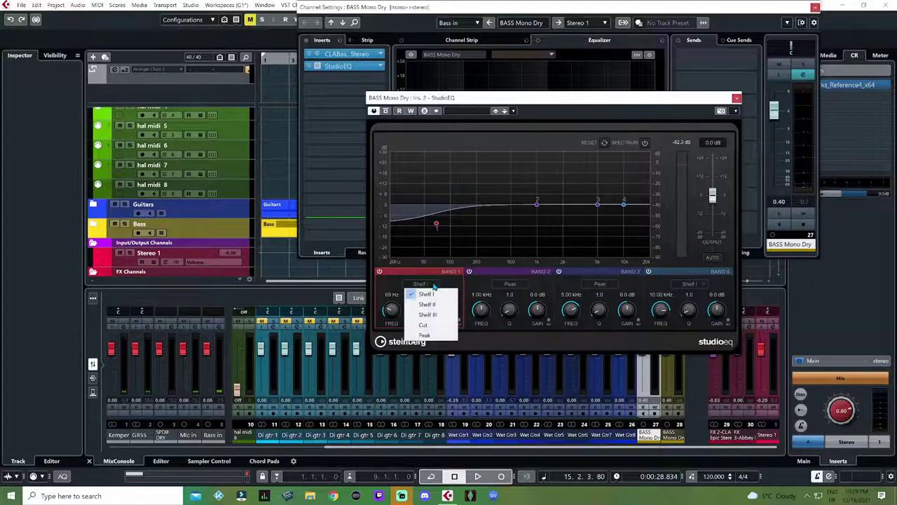
click(429, 326)
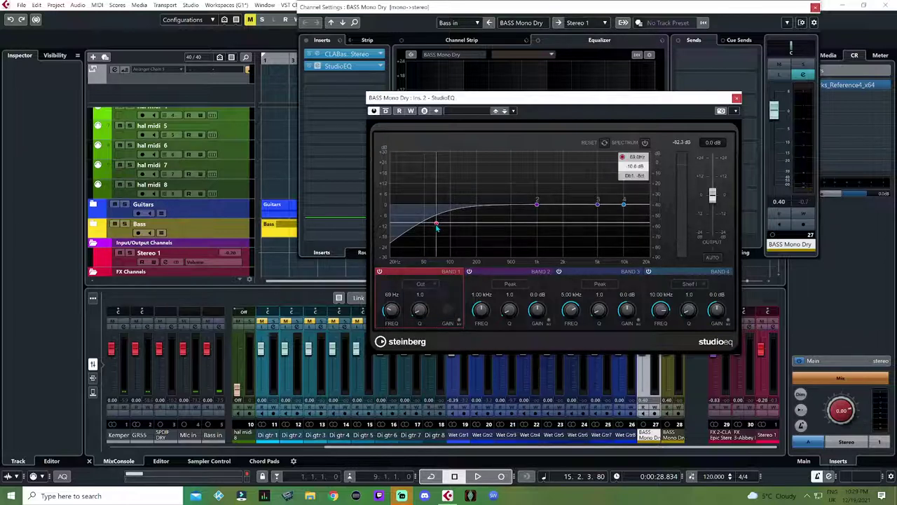
drag(436, 225, 421, 219)
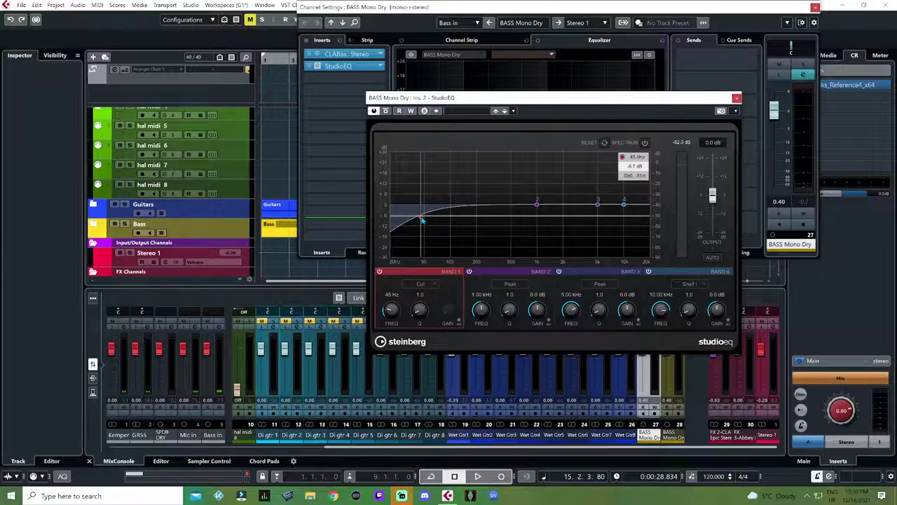
drag(421, 219, 420, 220)
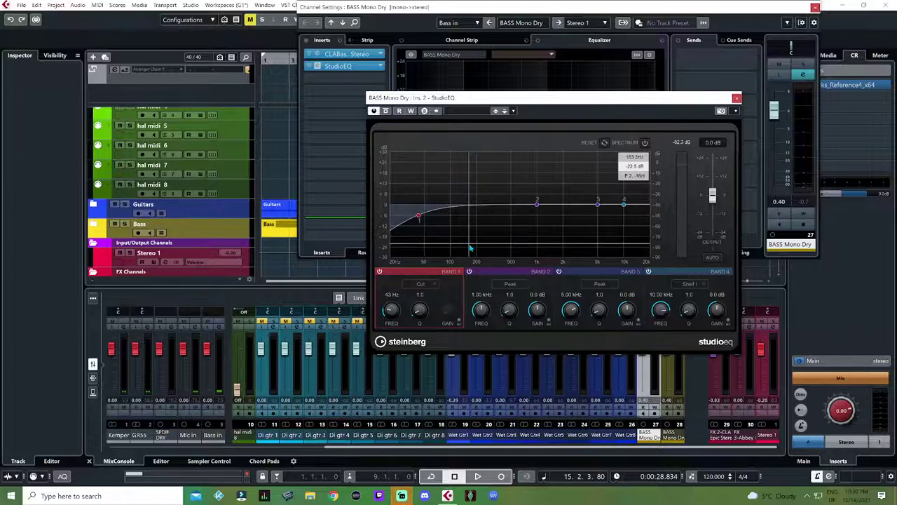
Return the playhead to the start and try the Shelf II, Shelf III and Shelf I filter types on StudioEQ band 1.
key(Home)
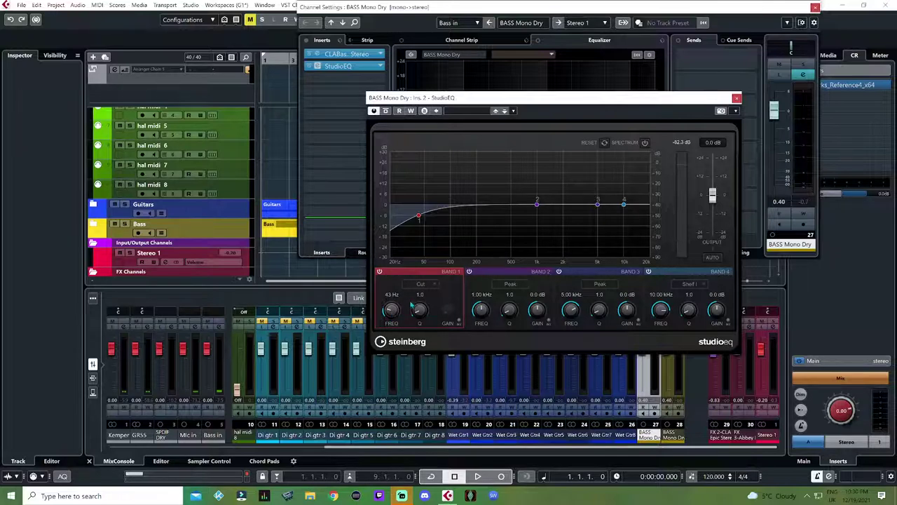
click(422, 285)
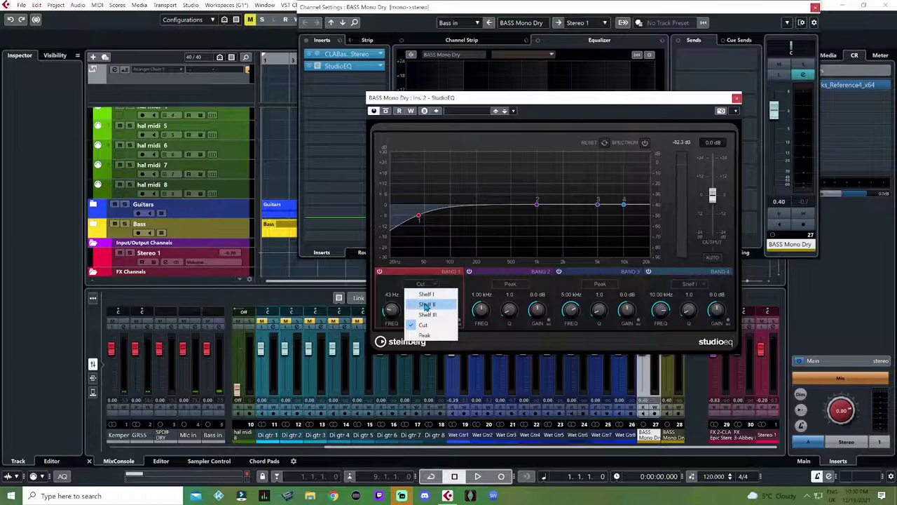
click(427, 304)
click(423, 285)
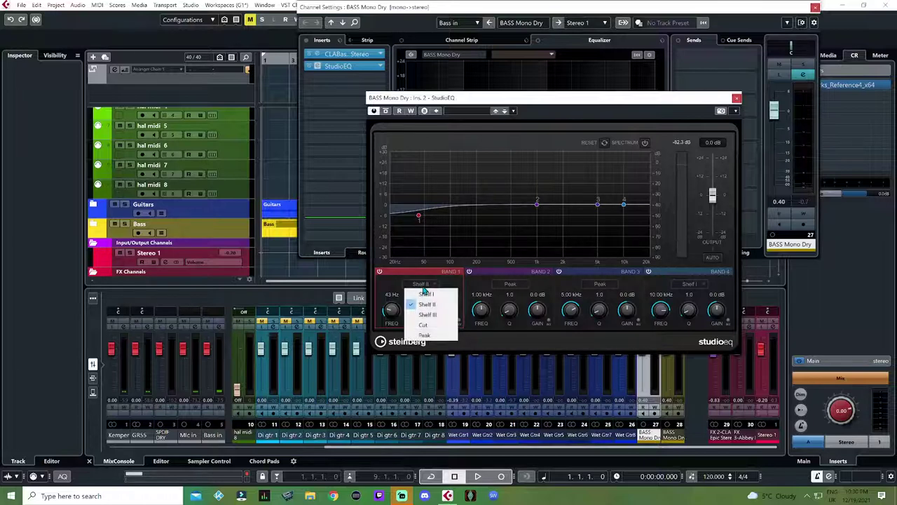
click(431, 314)
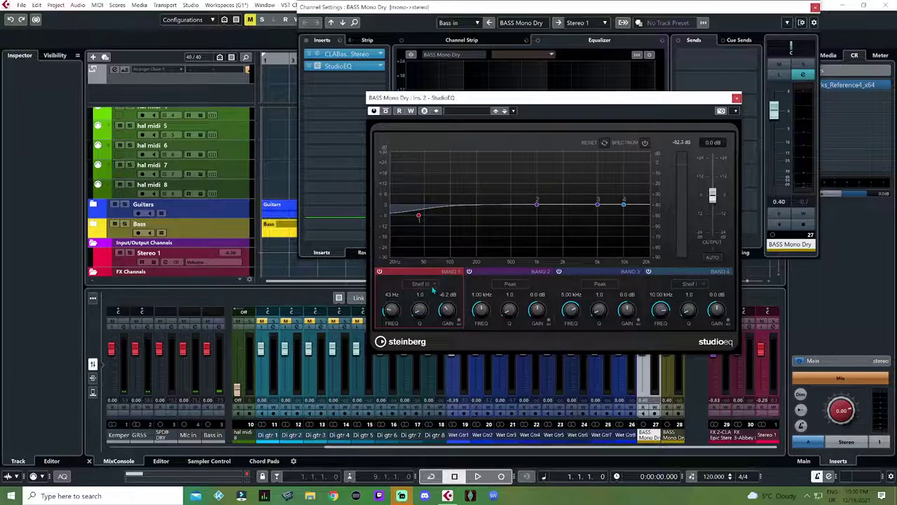
click(428, 286)
click(429, 294)
Adjust StudioEQ band 1's Q, setting its frequency to 61 Hz and its gain to -10.5 dB.
drag(419, 315, 419, 307)
scroll(391, 312, up, 3)
drag(446, 312, 445, 318)
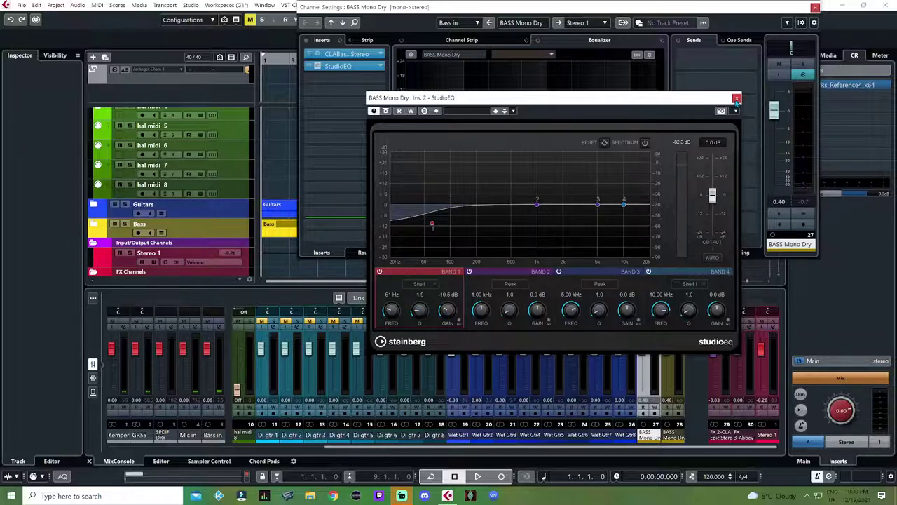
Replace StudioEQ in the second insert slot of BASS Mono Dry with Steinberg's Frequency EQ.
click(736, 99)
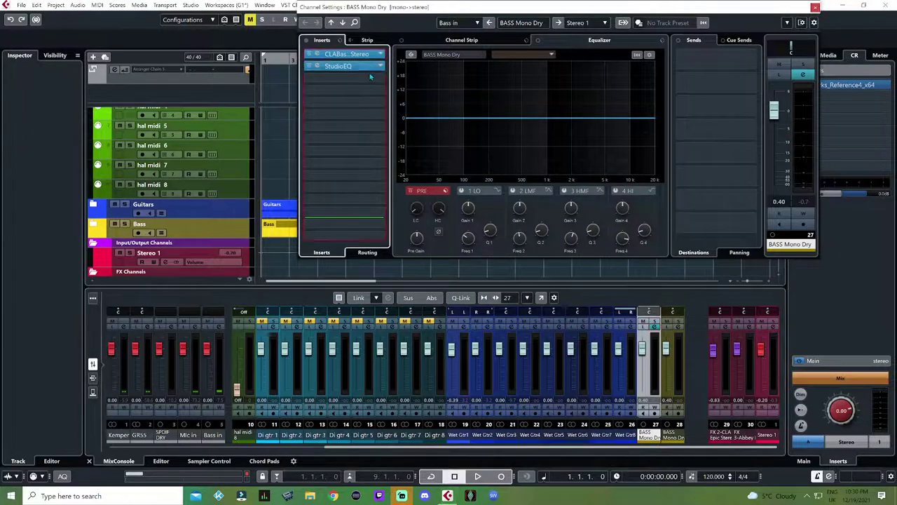
drag(427, 79, 477, 91)
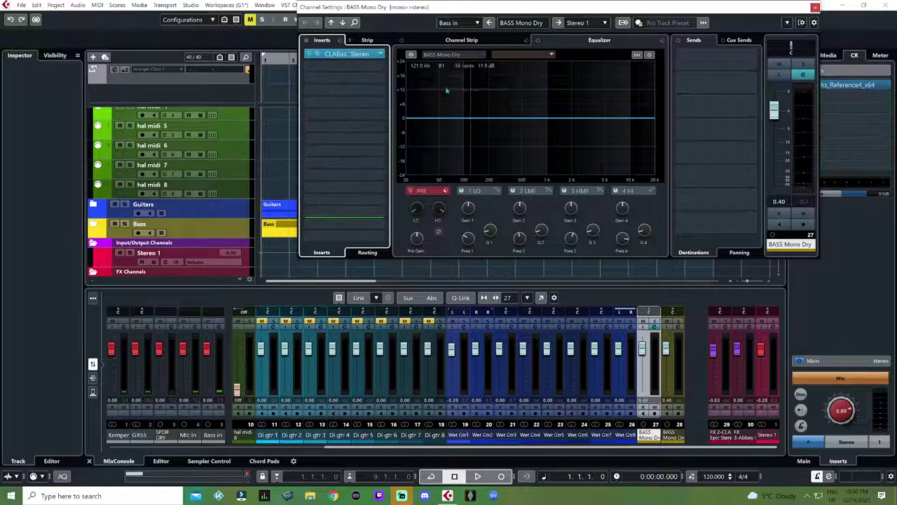
click(381, 65)
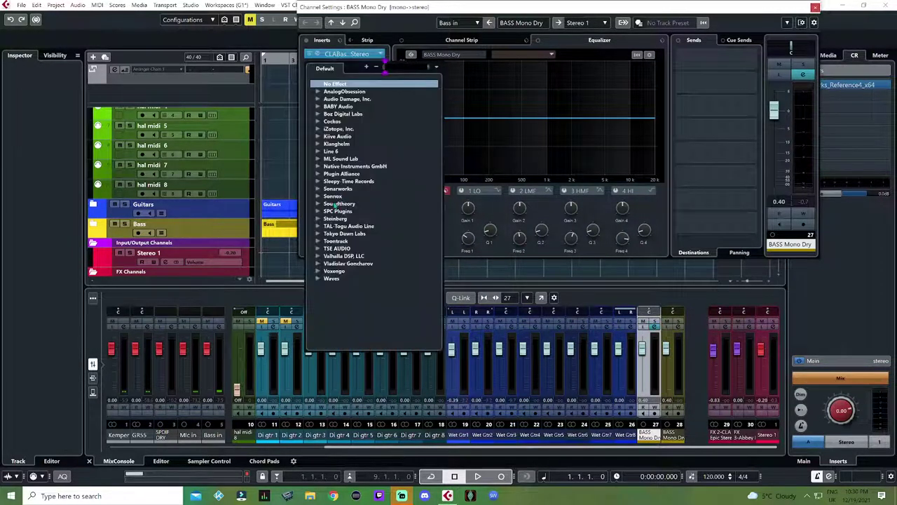
click(319, 204)
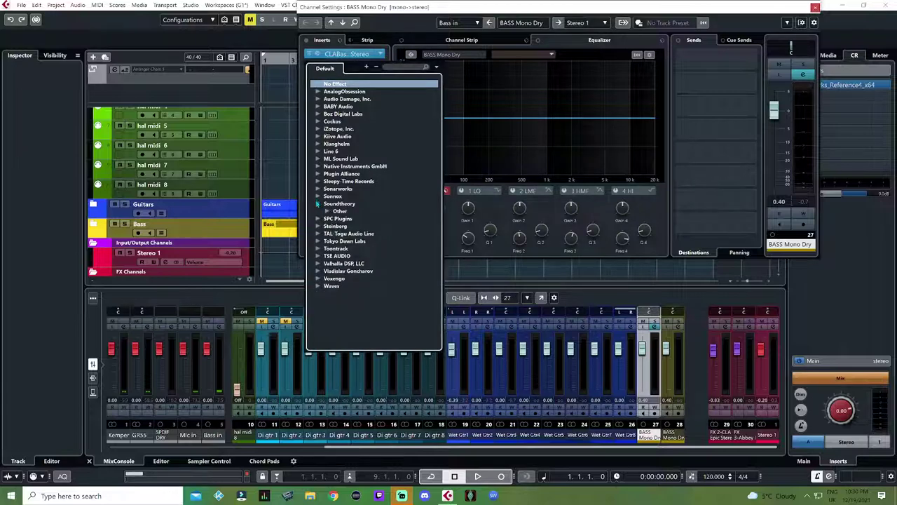
click(318, 226)
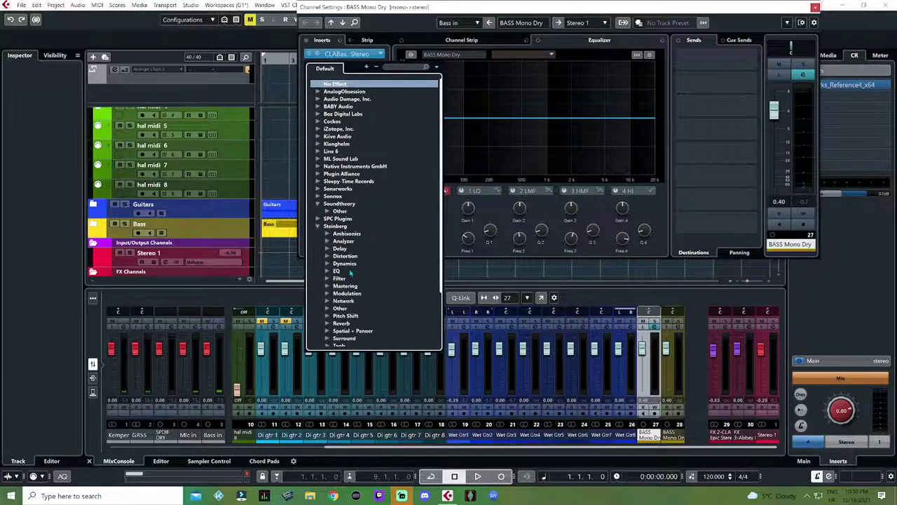
click(327, 271)
click(358, 293)
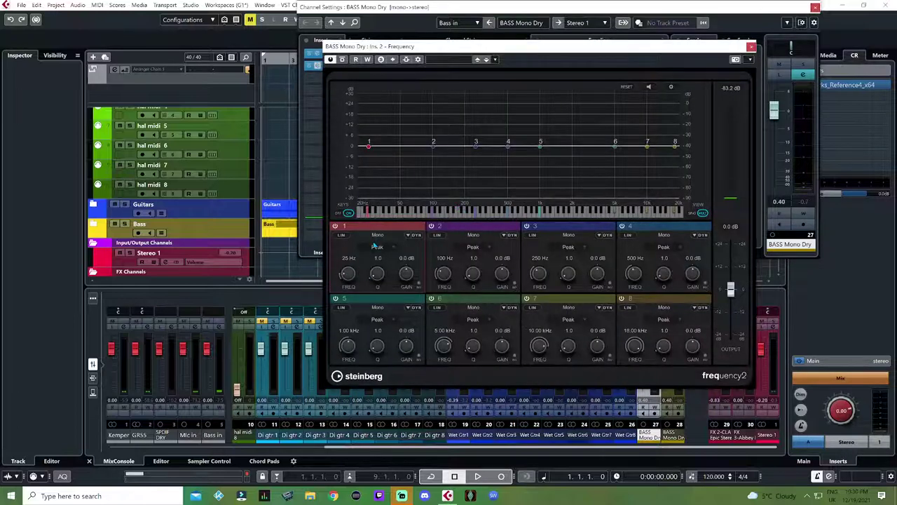
Set band 1 of the Frequency EQ to the Cut 12 filter at 63 Hz and close the plug-in window.
click(376, 246)
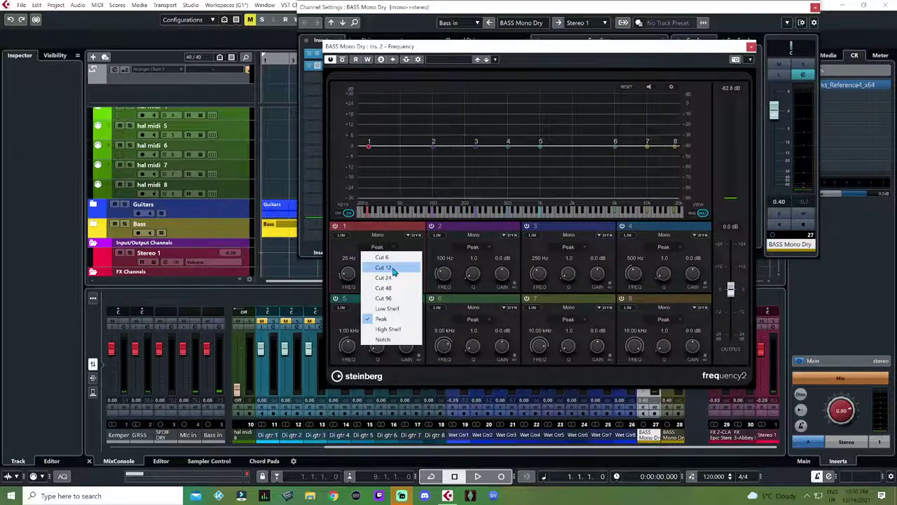
click(394, 268)
drag(348, 278, 346, 274)
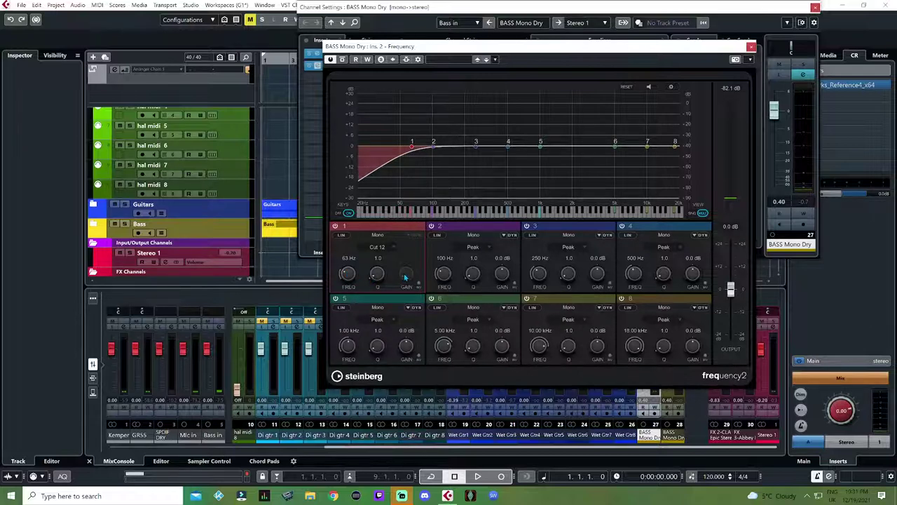
click(751, 48)
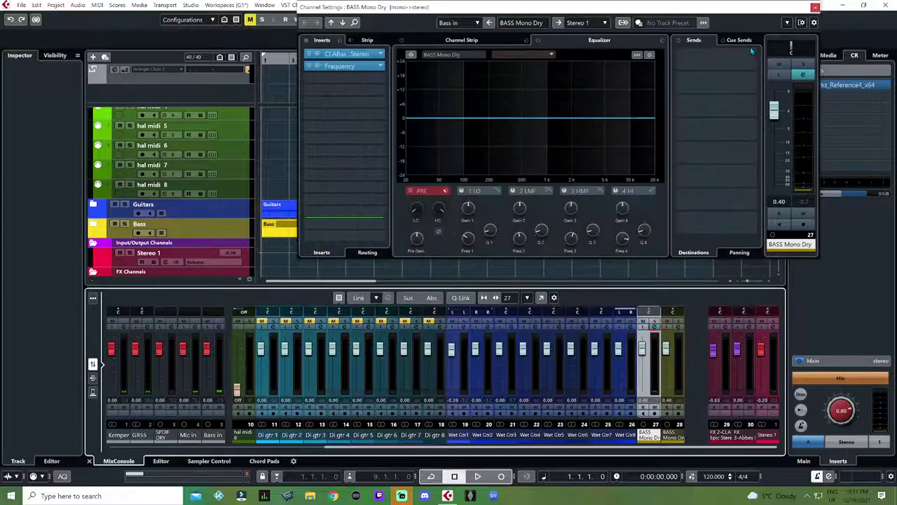
Close the bass channel settings and play the mix from the start to hear the new bass cut, then stop.
click(816, 8)
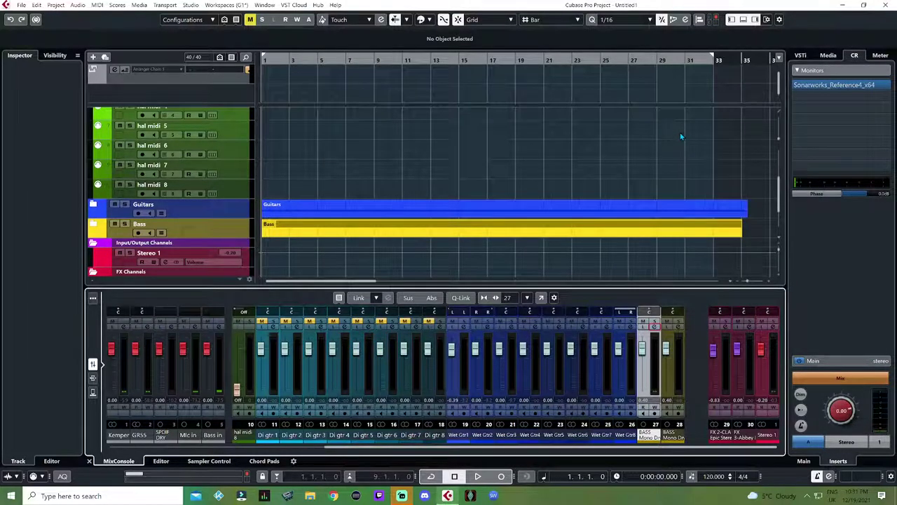
key(space)
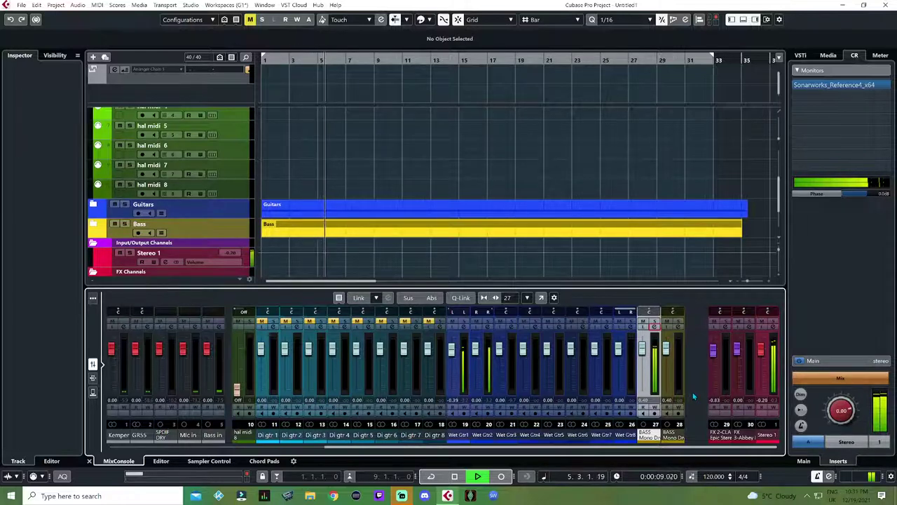
key(space)
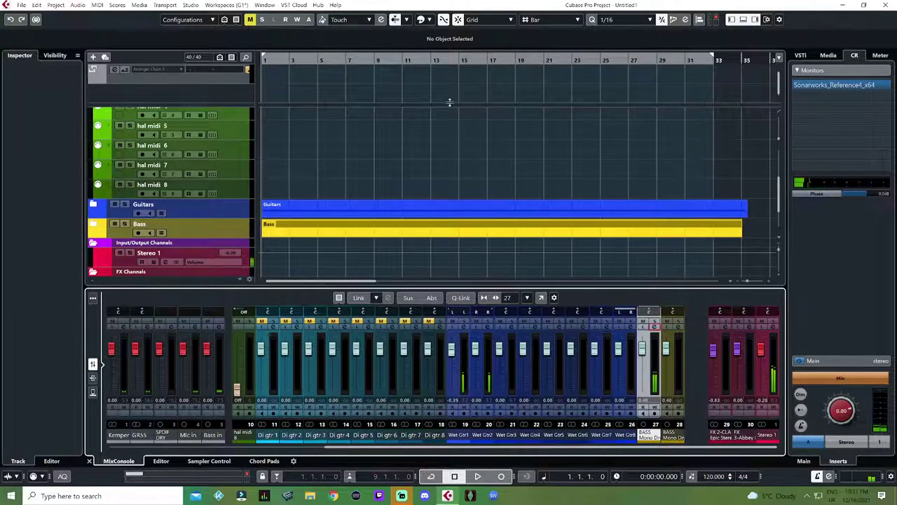
Select the HALion 6 01 instrument track and open its instrument window.
scroll(238, 169, up, 3)
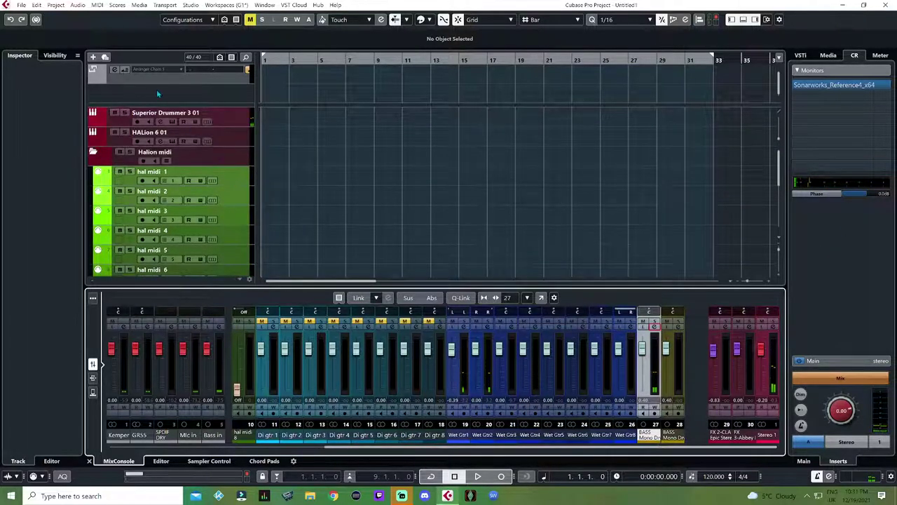
click(235, 142)
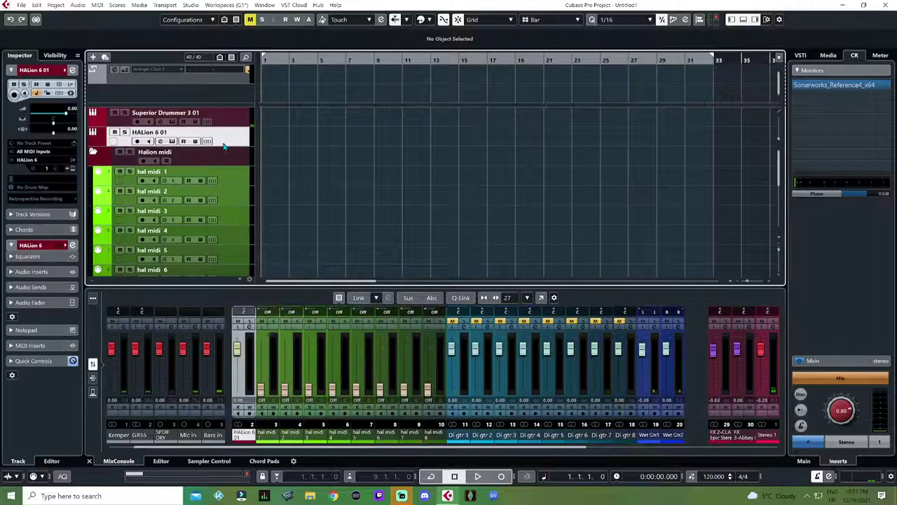
click(172, 142)
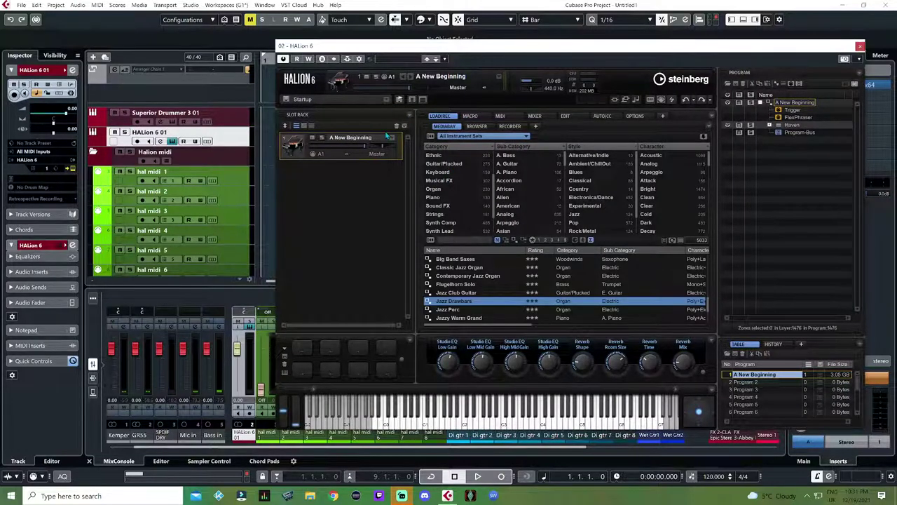
Browse HALion's Organ programs for the first slot and load Purple Drawbars.
click(392, 138)
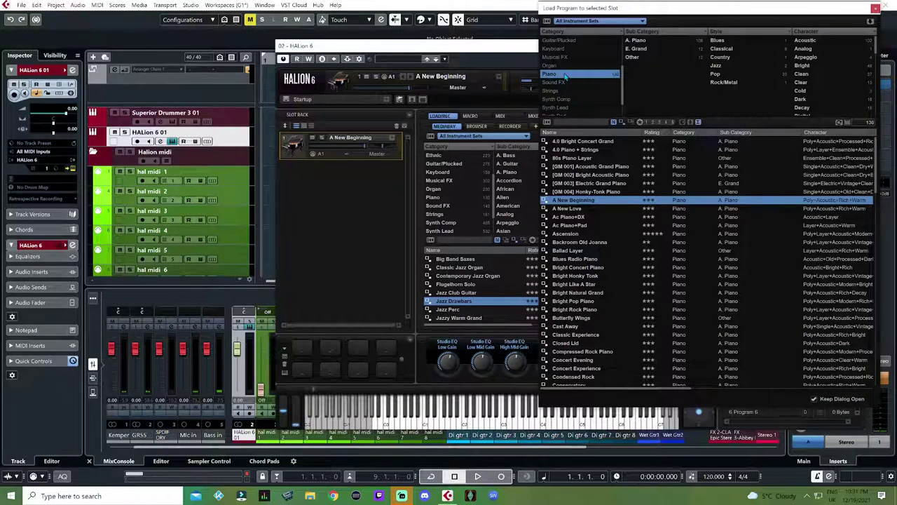
click(553, 65)
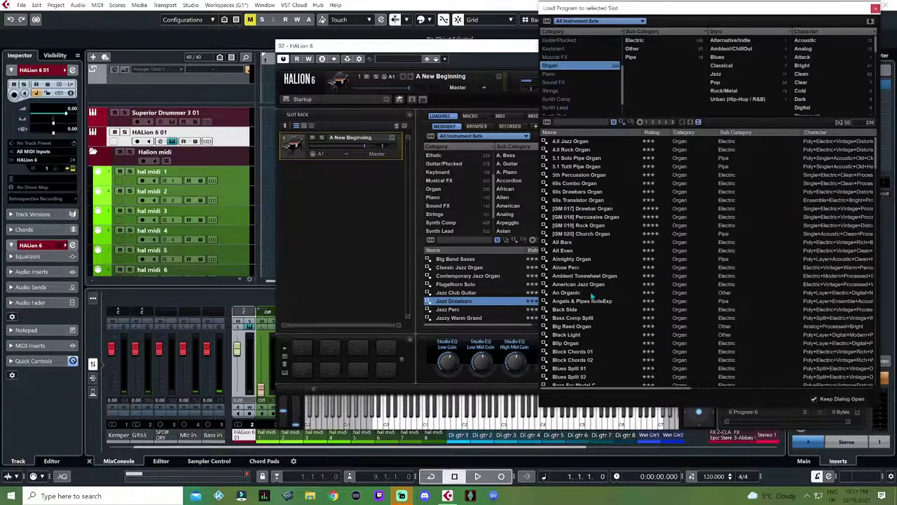
scroll(591, 297, down, 15)
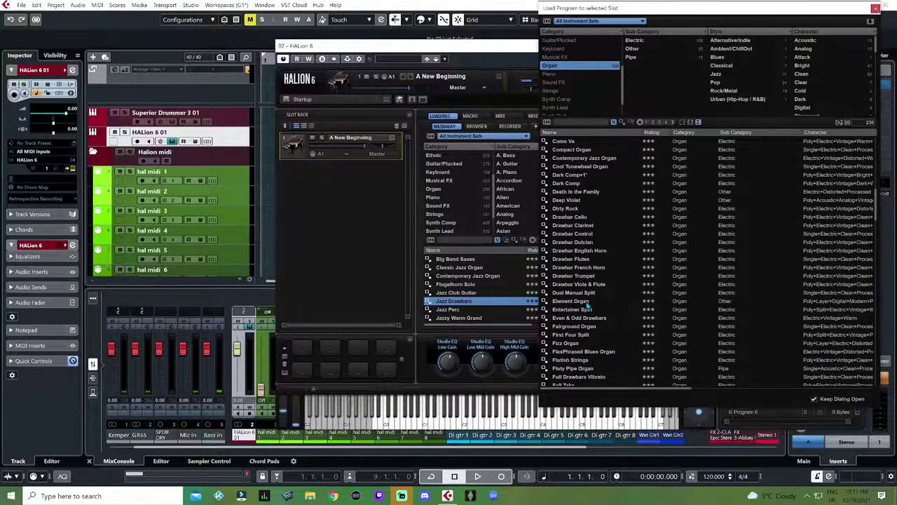
scroll(590, 302, down, 10)
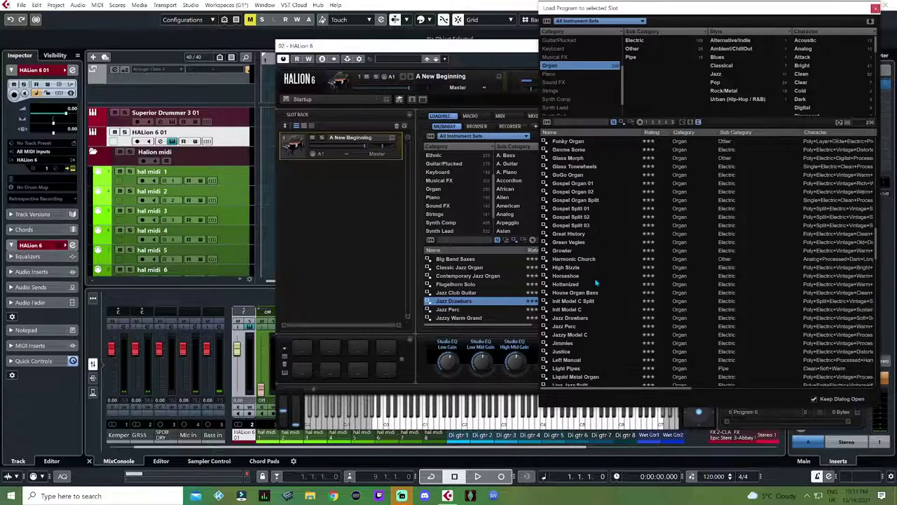
scroll(595, 277, down, 15)
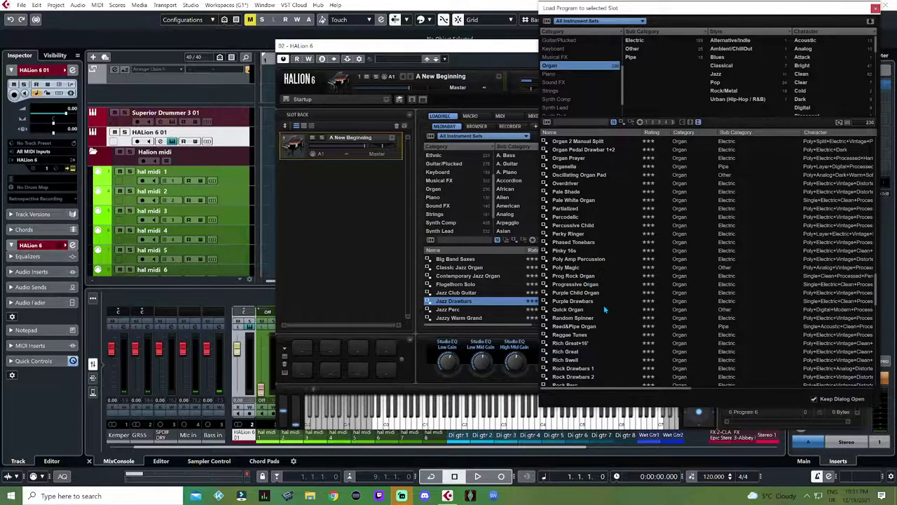
click(579, 303)
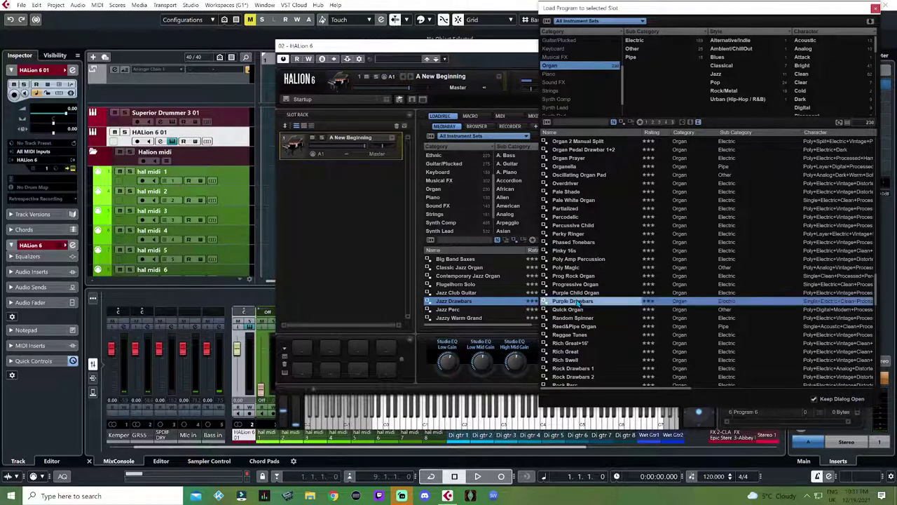
double_click(578, 302)
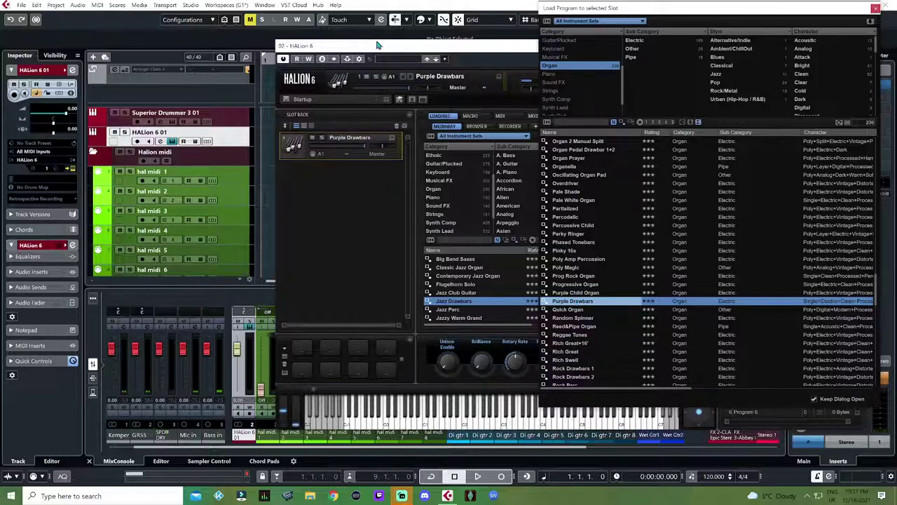
Select the hal midi 1 track and enable its monitoring and recording.
click(244, 185)
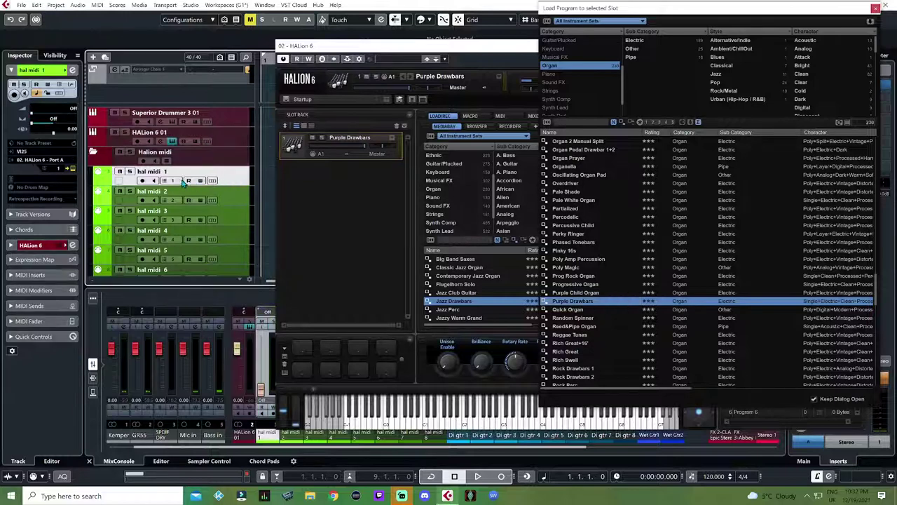
click(154, 181)
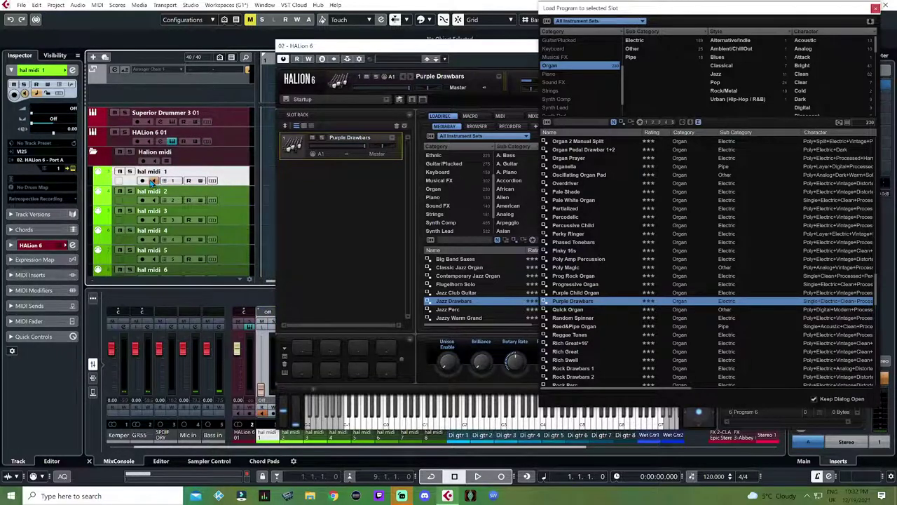
click(143, 181)
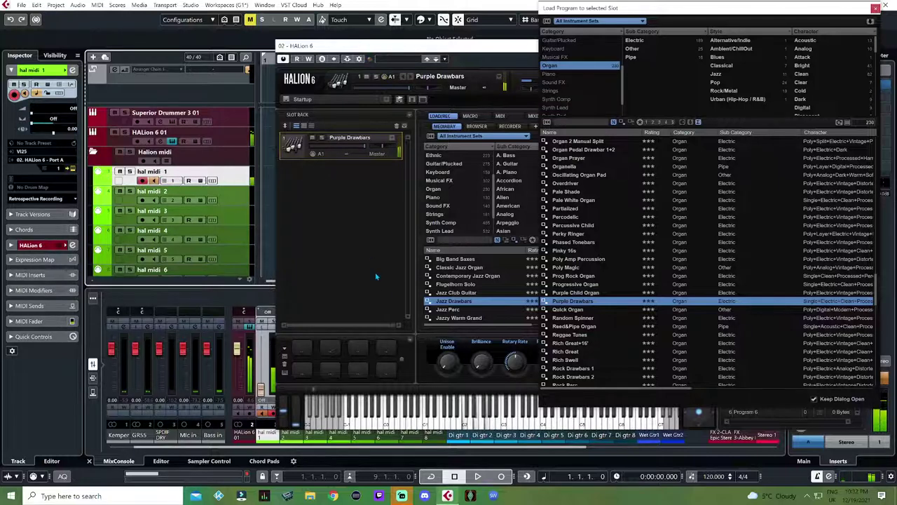
Load the Purple Child Organ program into HALion's first slot and close the program browser.
click(586, 294)
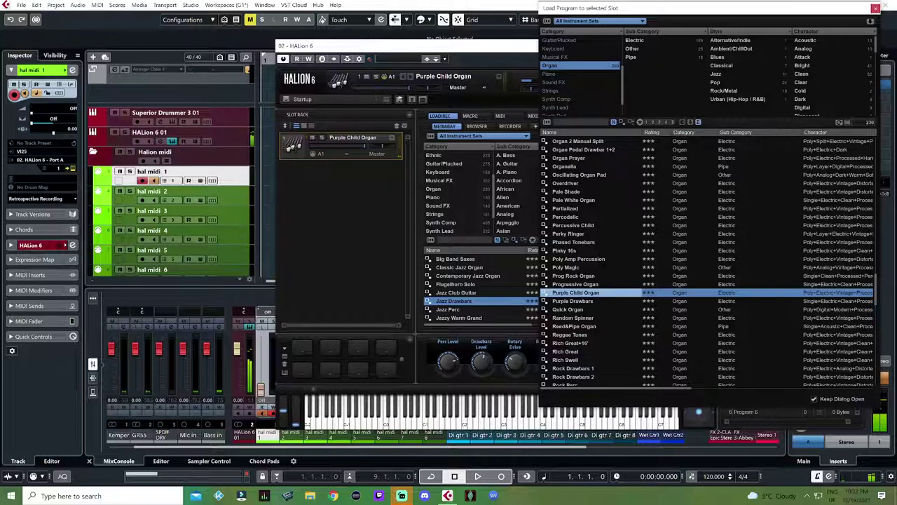
click(876, 9)
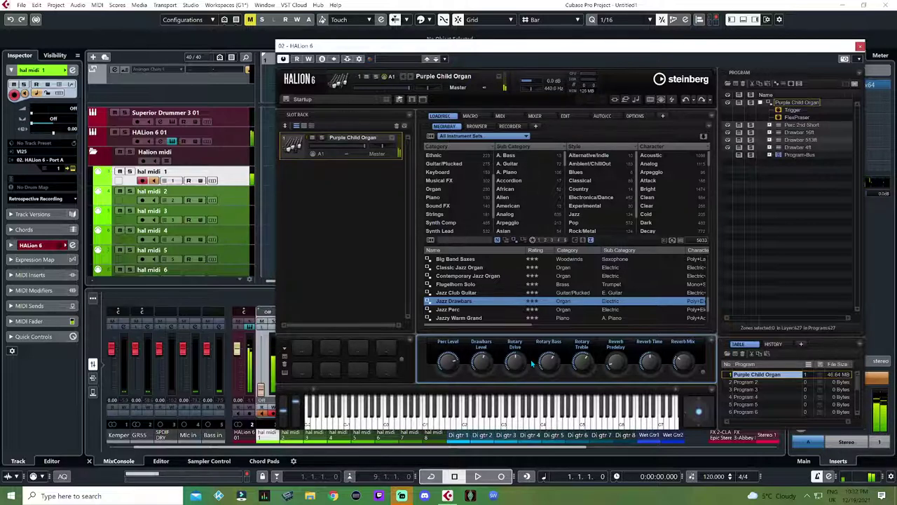
Play the song to audition the organ against the mix, stop playback and close the HALion window.
key(space)
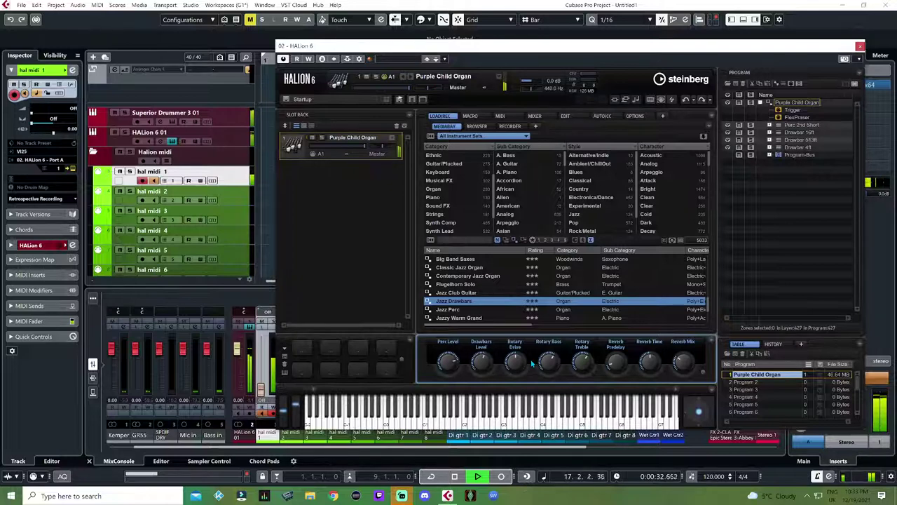
key(space)
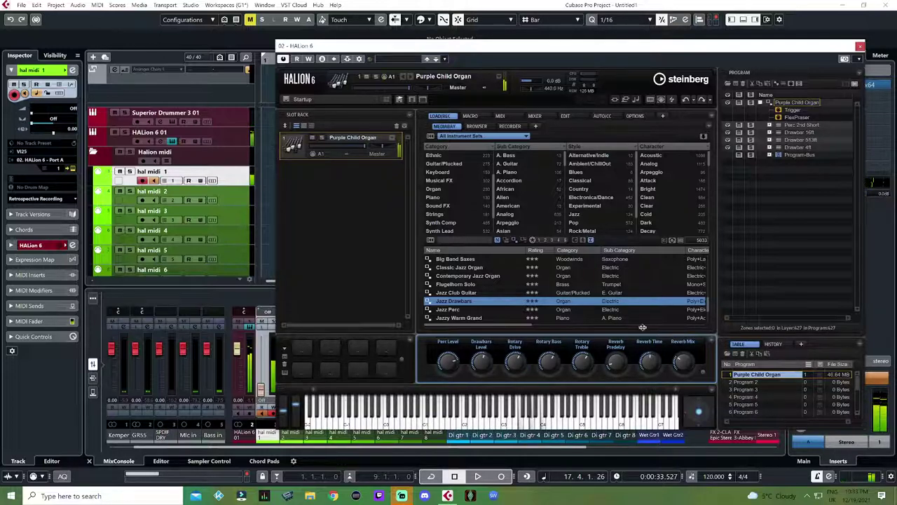
click(861, 48)
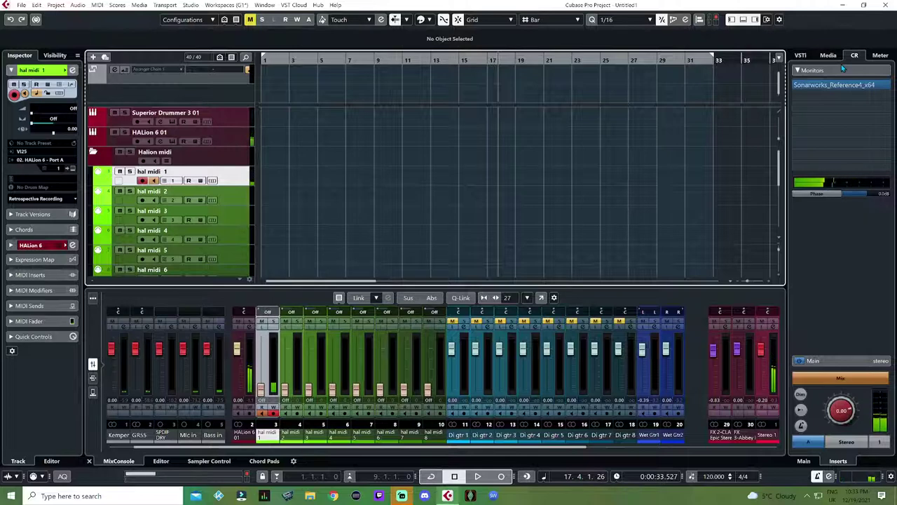
Play the song from the beginning to rehearse the organ part, and stop playback around bar 4.
key(Home)
key(space)
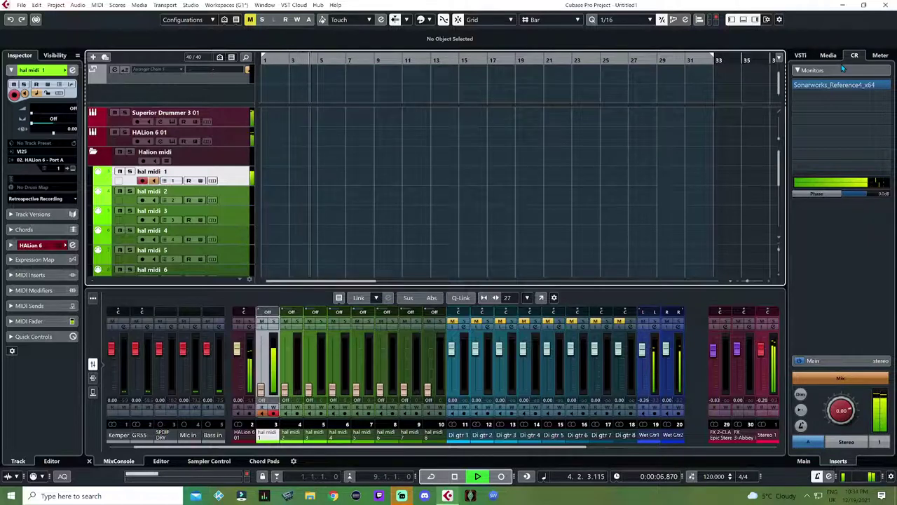
key(space)
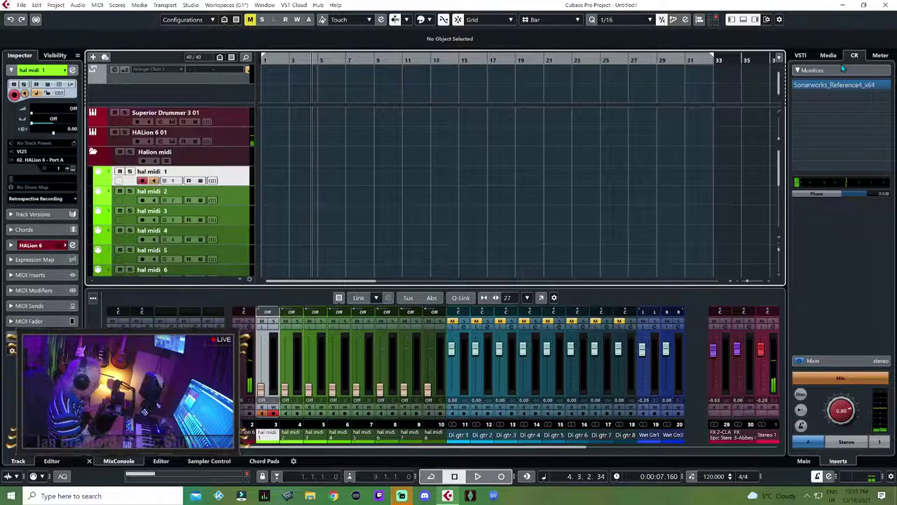
Try recording an organ take on the hal midi 1 track, stop around bar 5 and delete the recorded part.
key(KP_Multiply)
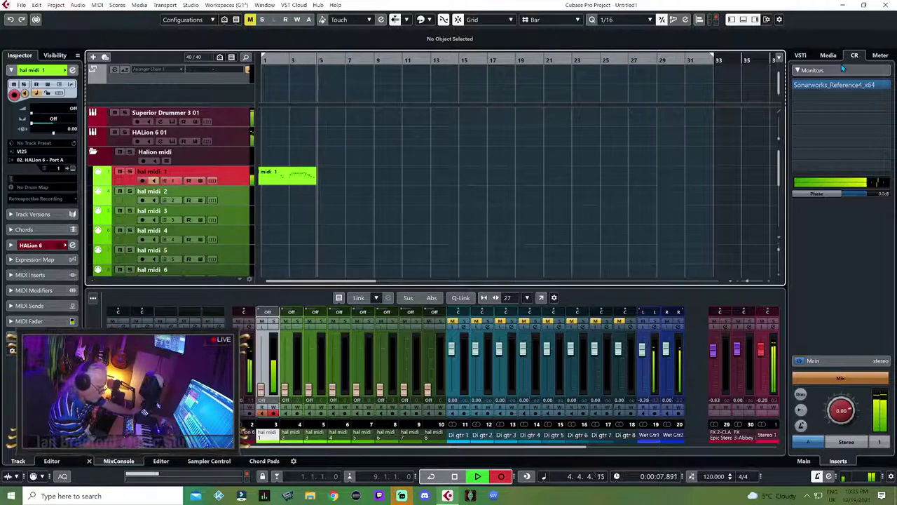
key(space)
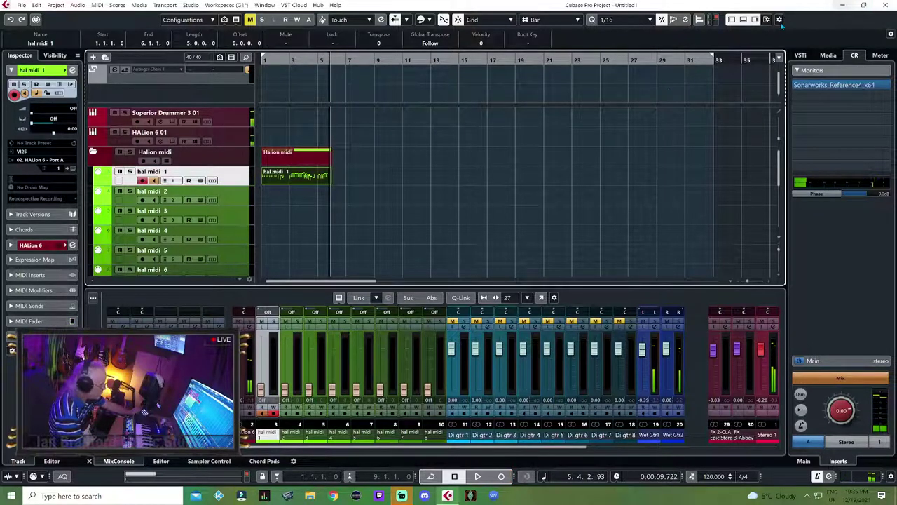
click(304, 212)
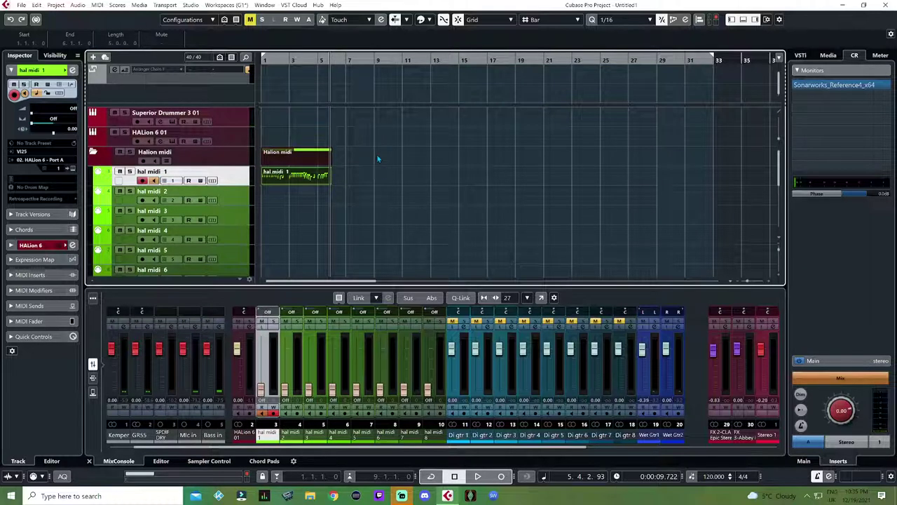
drag(375, 152, 270, 223)
key(Delete)
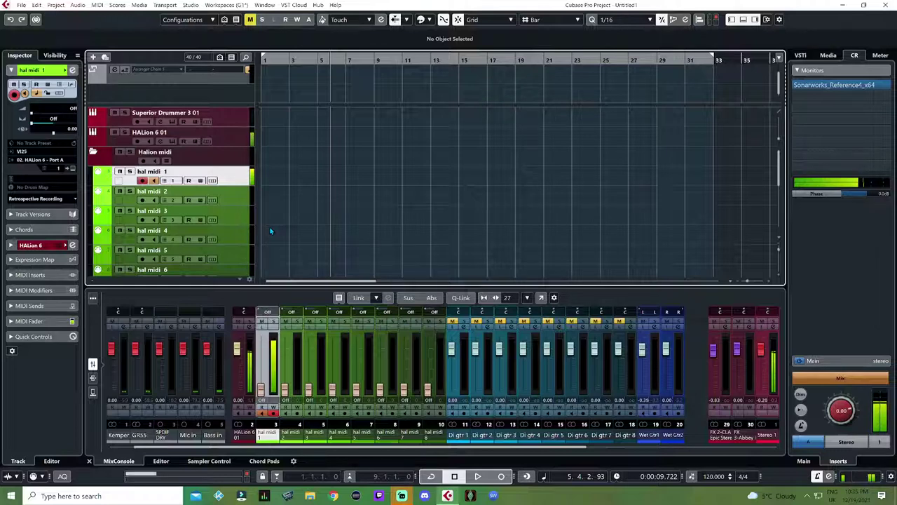
Try a second organ take on hal midi 1 from bar 1, stop around bar 7 and discard the take.
key(Home)
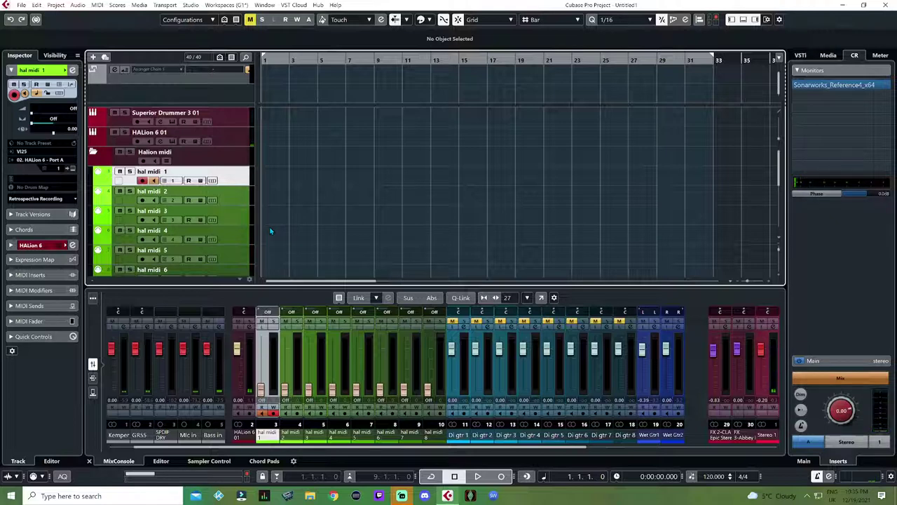
key(KP_Multiply)
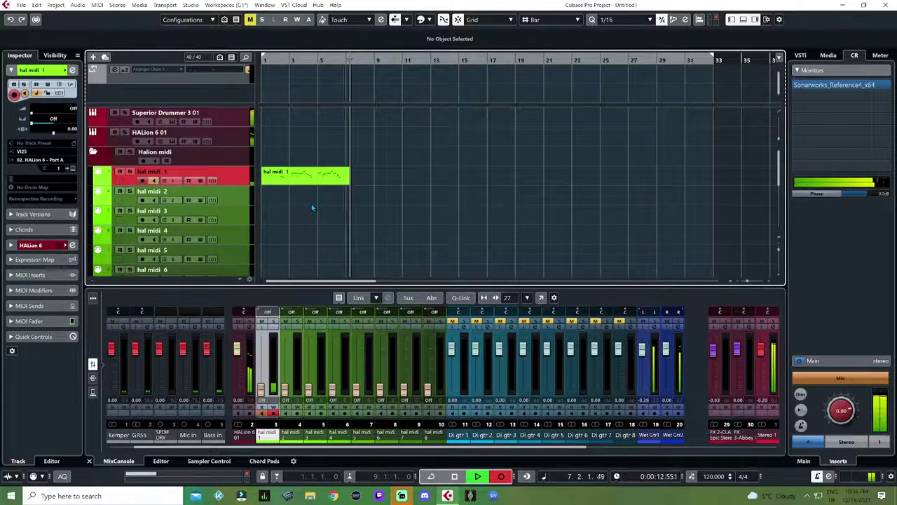
key(space)
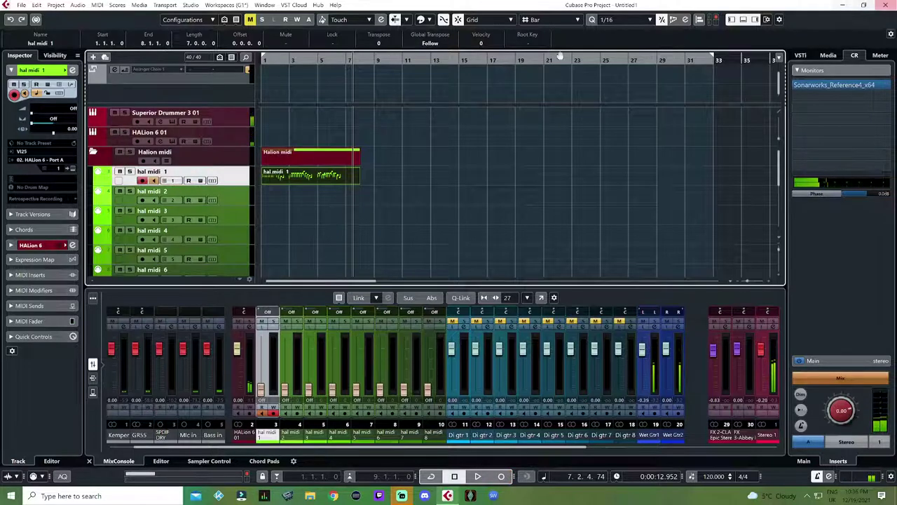
drag(390, 143, 310, 247)
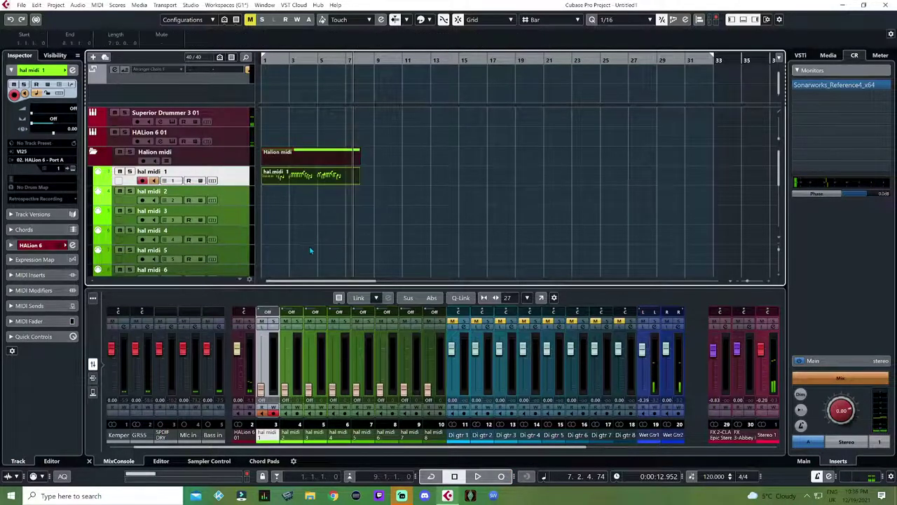
key(Delete)
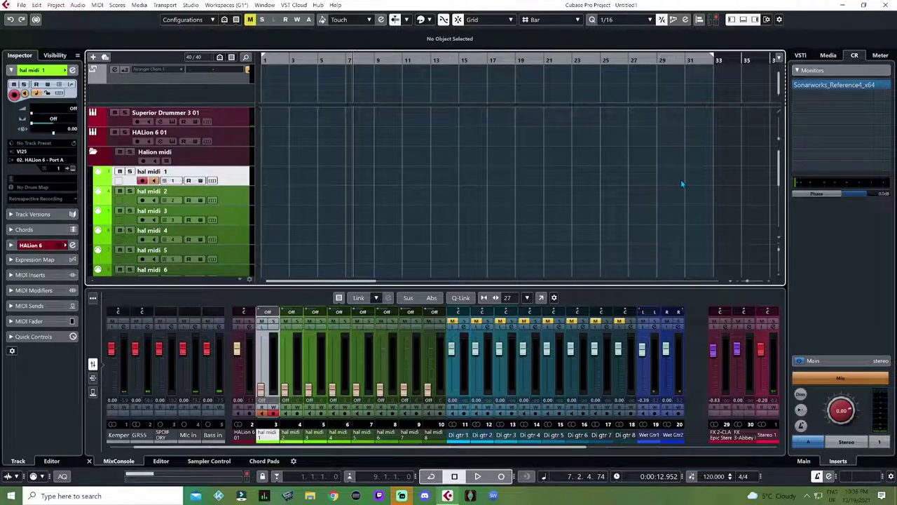
Record an organ take on hal midi 1 from the start of the song to around bar 17.
key(Home)
key(KP_Multiply)
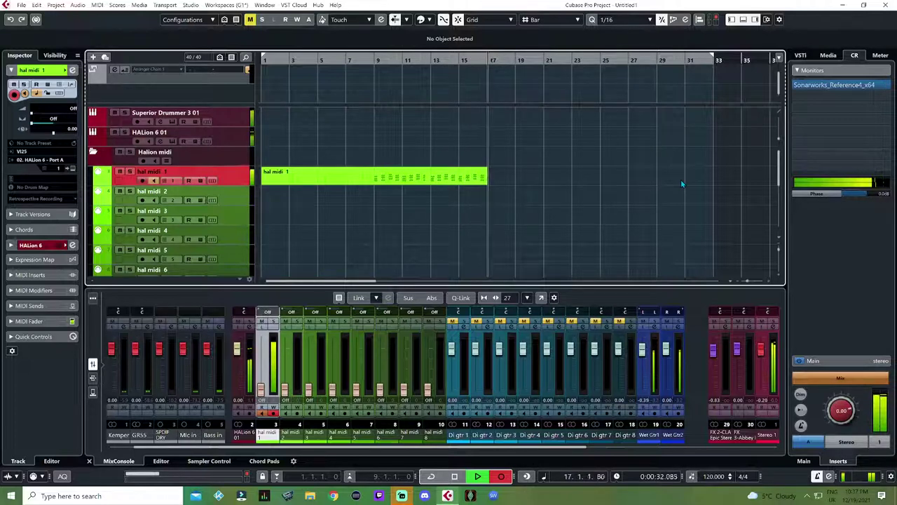
key(space)
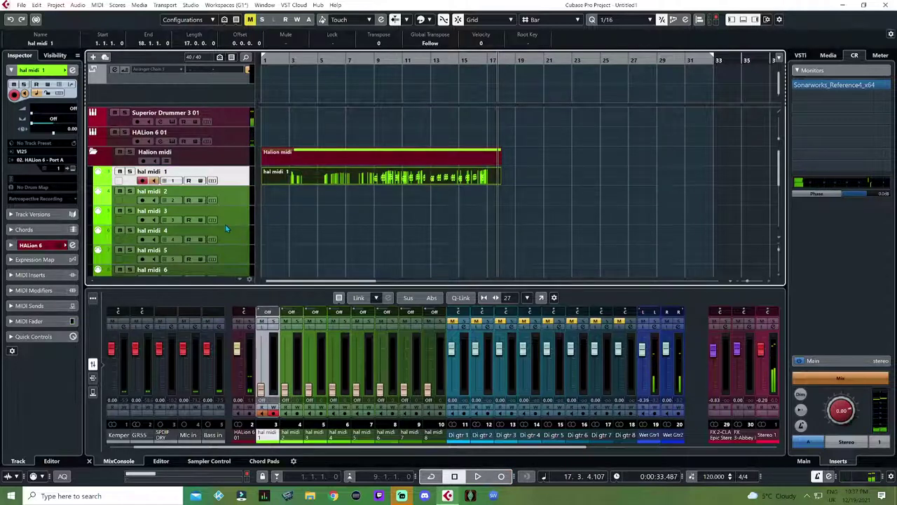
Select all notes of the recorded hal midi 1 part in the Key Editor, set the transpose semitones to 12 and close the editor.
double_click(335, 181)
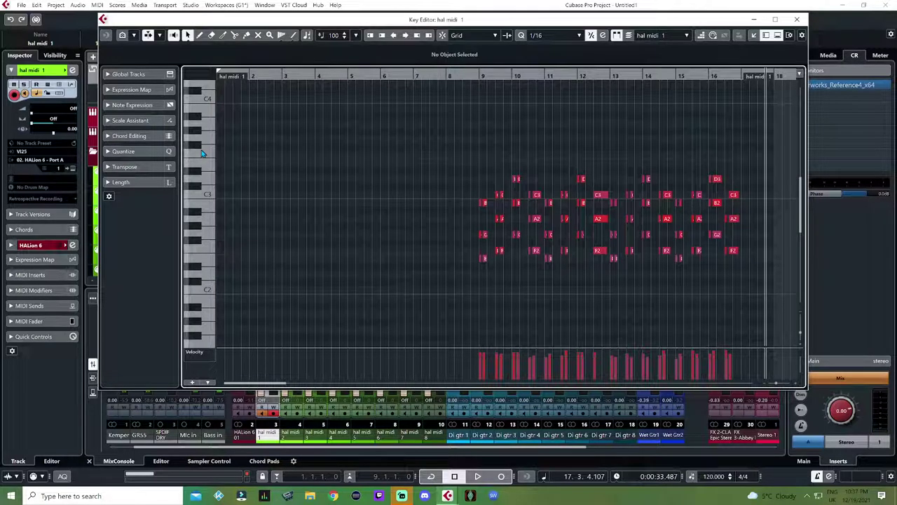
key(ctrl+a)
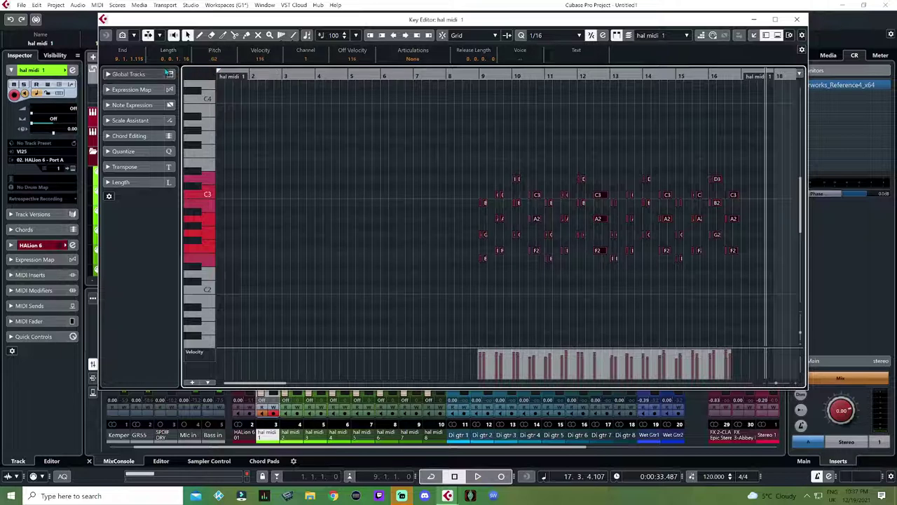
click(144, 167)
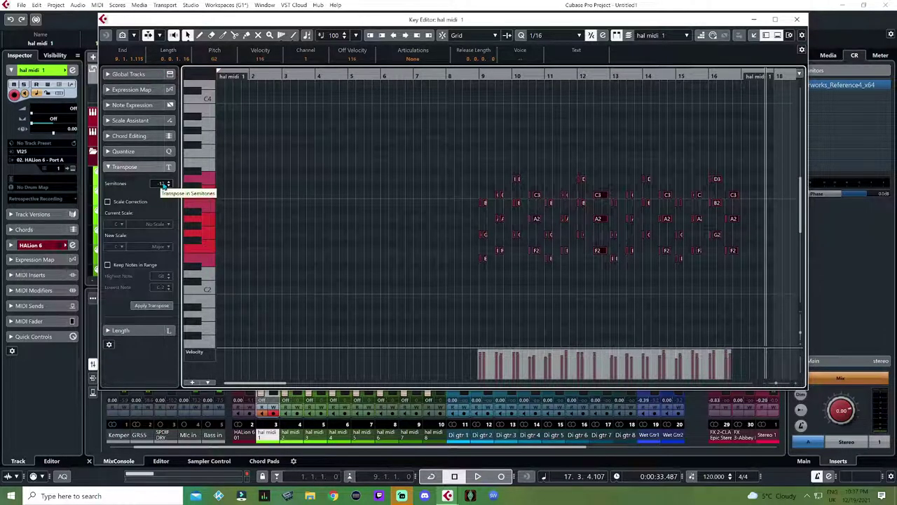
click(162, 184)
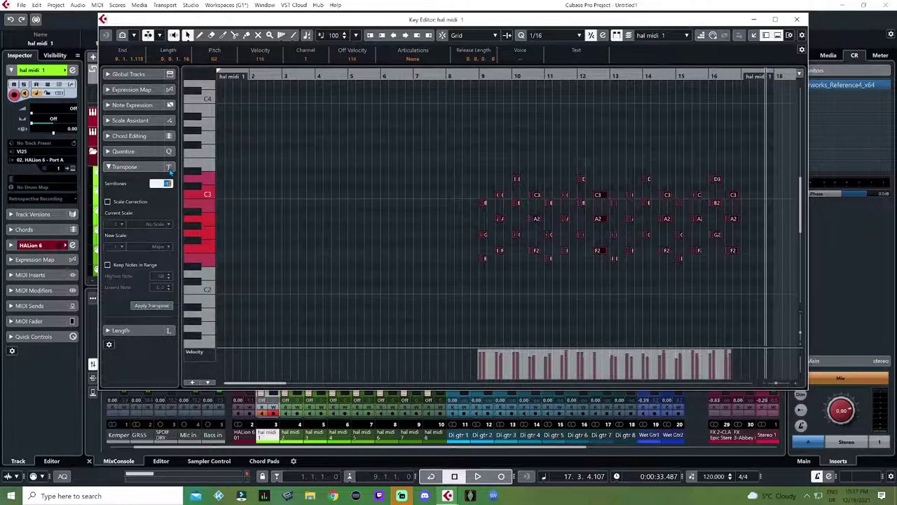
key(BackSpace)
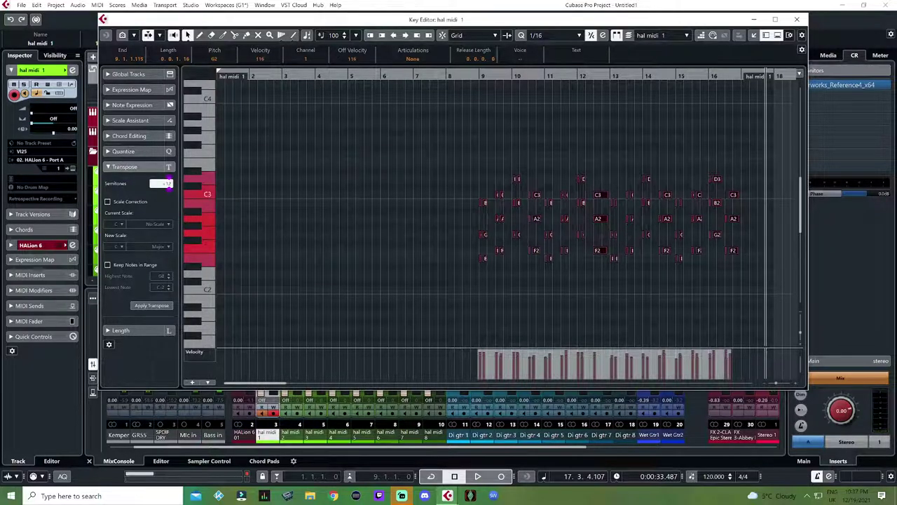
text(12)
key(Return)
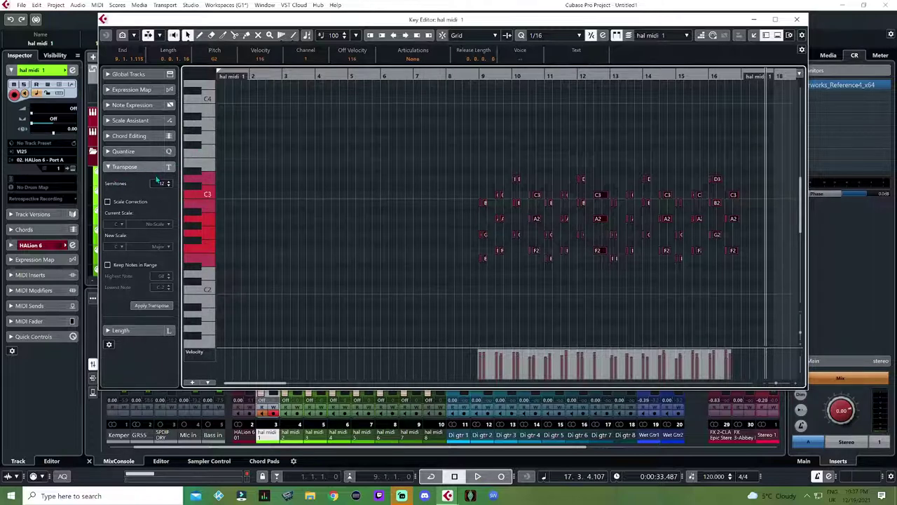
key(Escape)
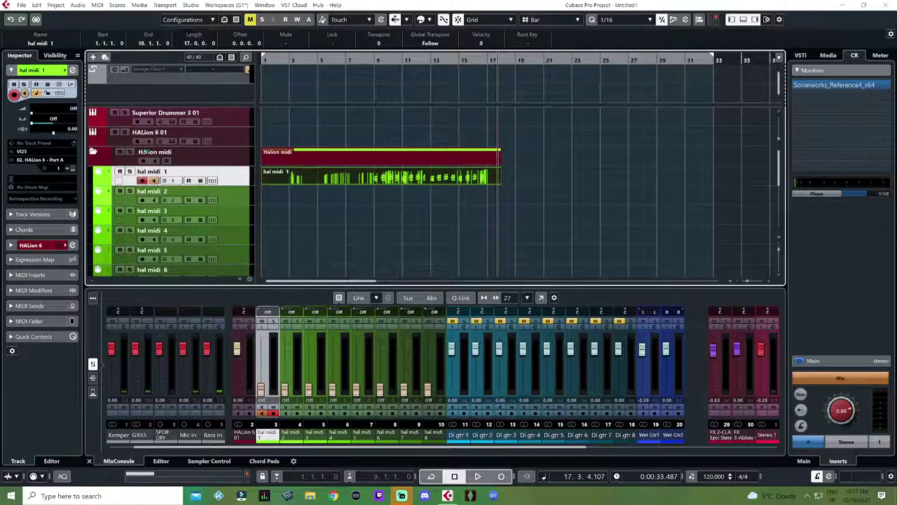
Play back the organ take, check the HALion sound and close its window, and delete the recorded part from hal midi 1.
key(space)
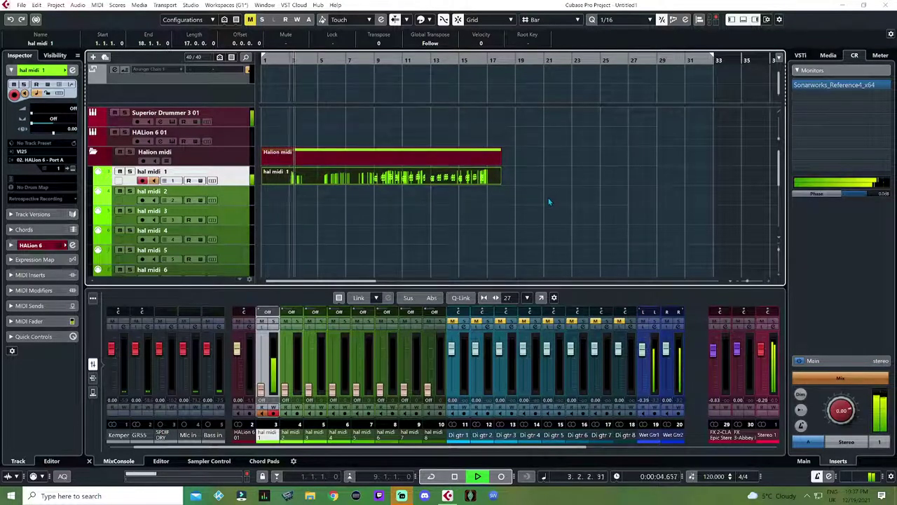
mouse_move(379, 284)
mouse_down()
mouse_move(435, 282)
mouse_move(371, 281)
mouse_move(396, 280)
mouse_move(382, 281)
mouse_up()
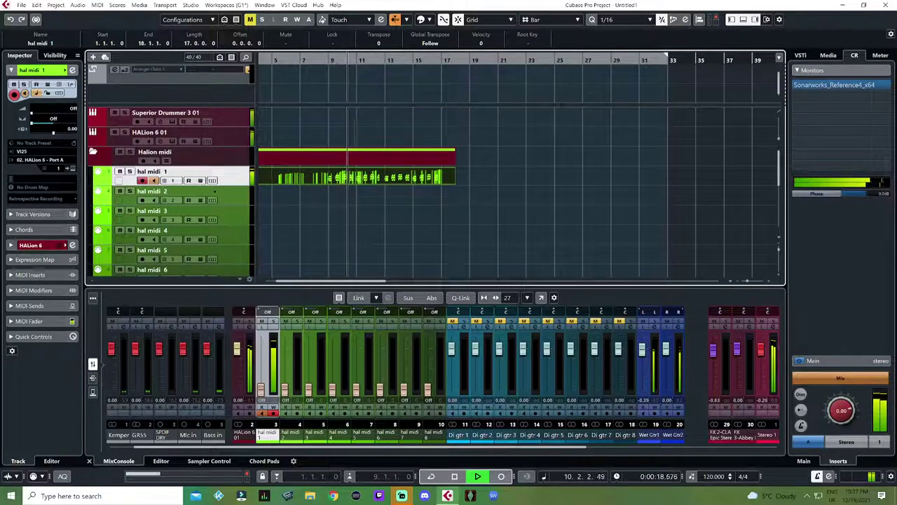
click(172, 142)
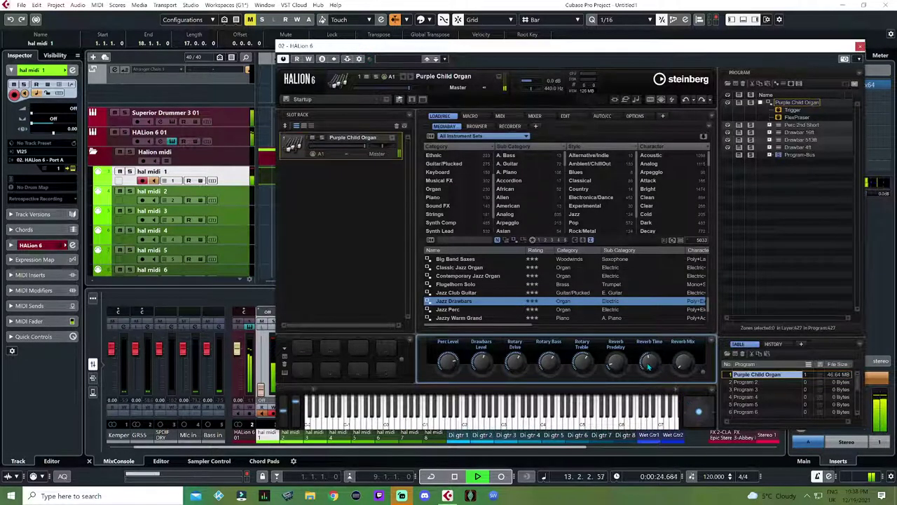
key(space)
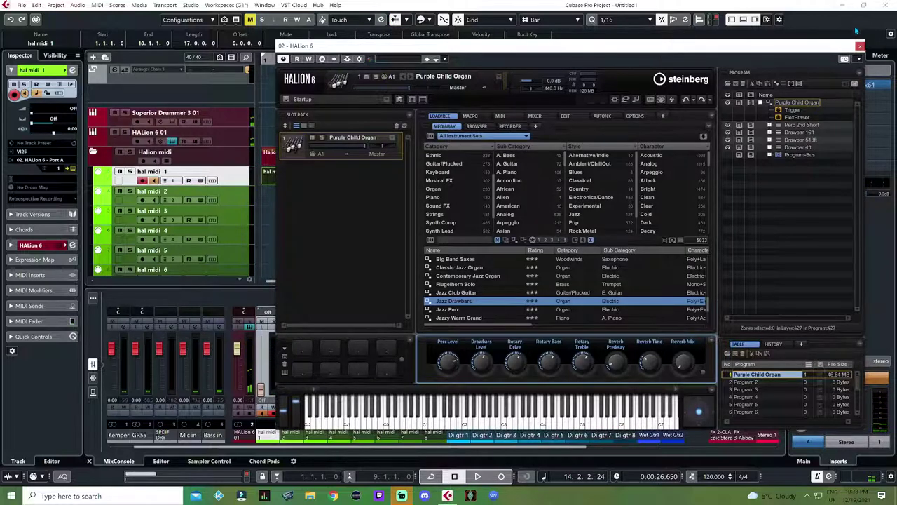
click(861, 46)
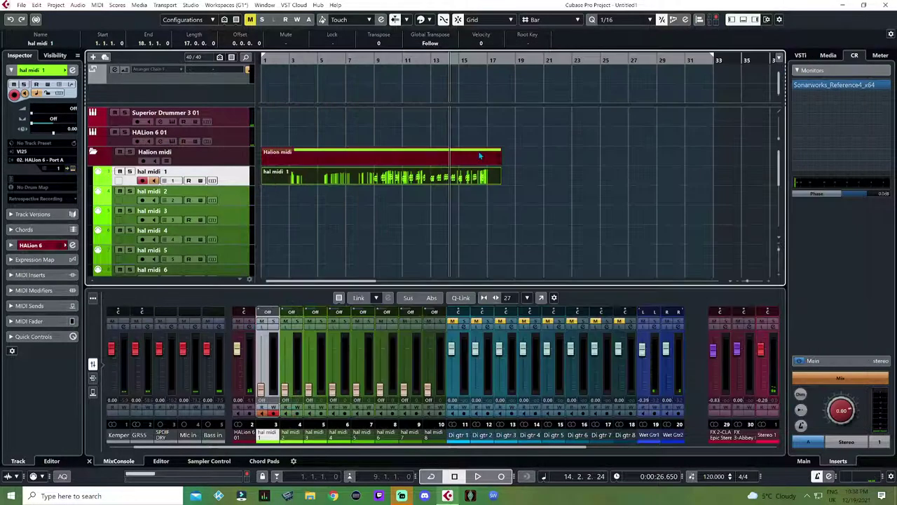
drag(537, 134, 424, 242)
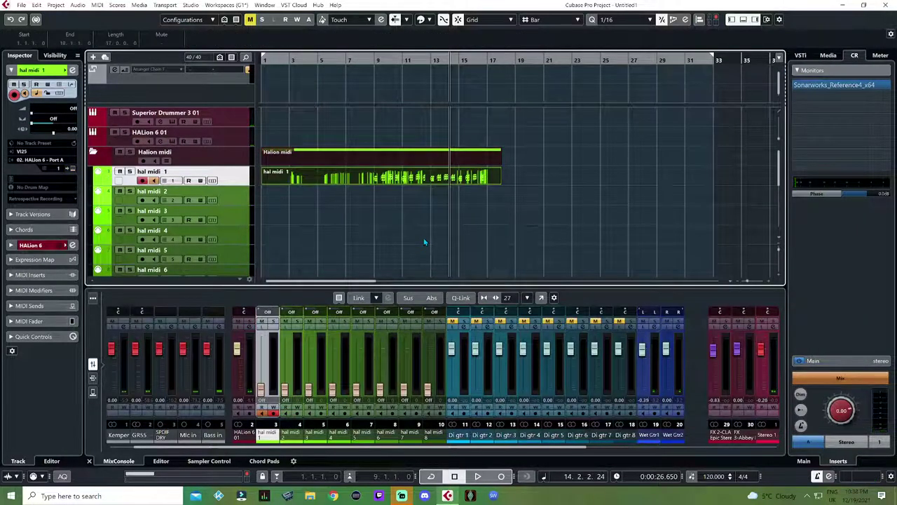
key(Delete)
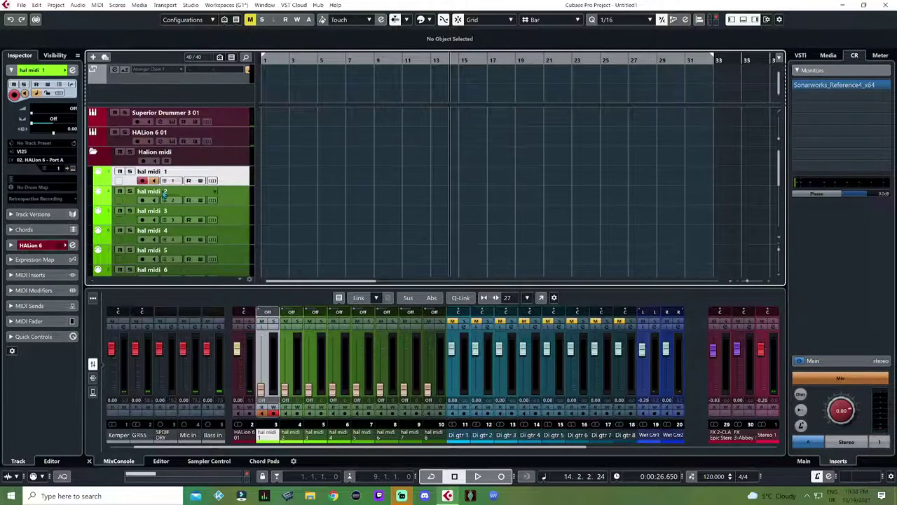
Audition the Poly Magic, Random Spinner and Partialized organ programs in HALion's first slot and load Organella.
click(173, 142)
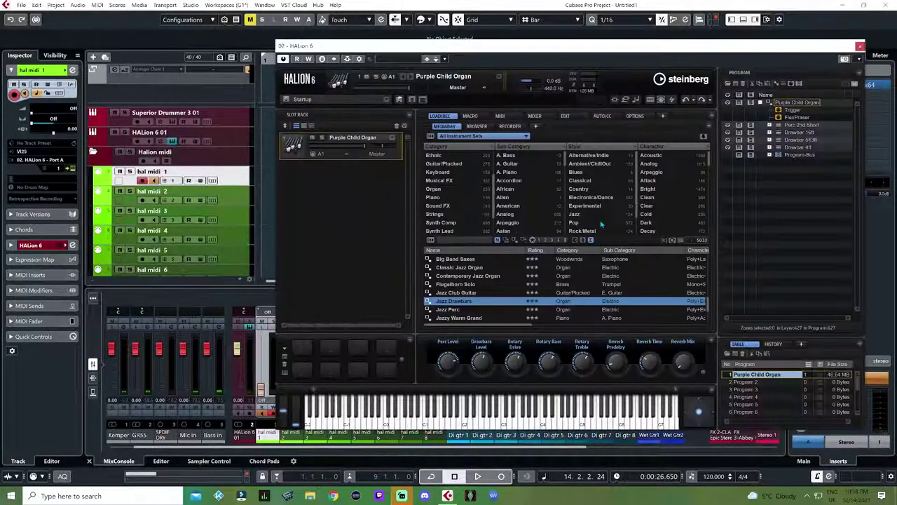
click(392, 139)
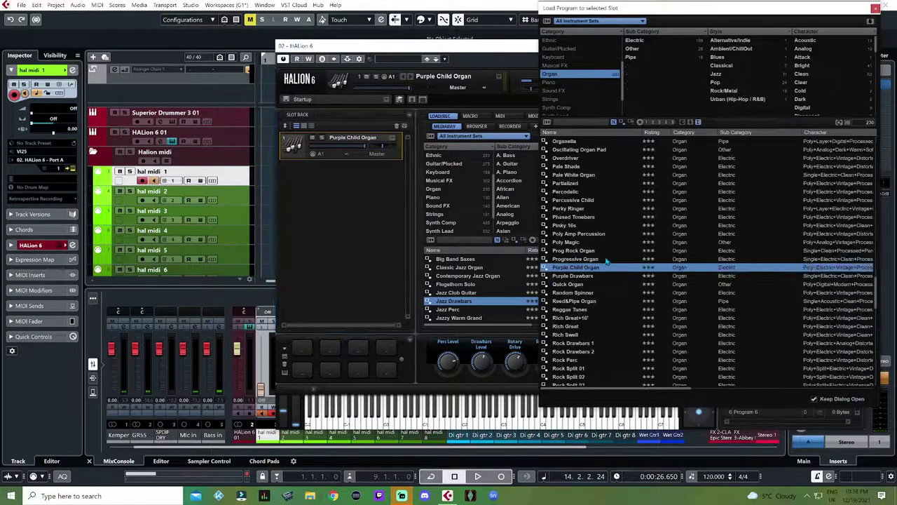
click(573, 243)
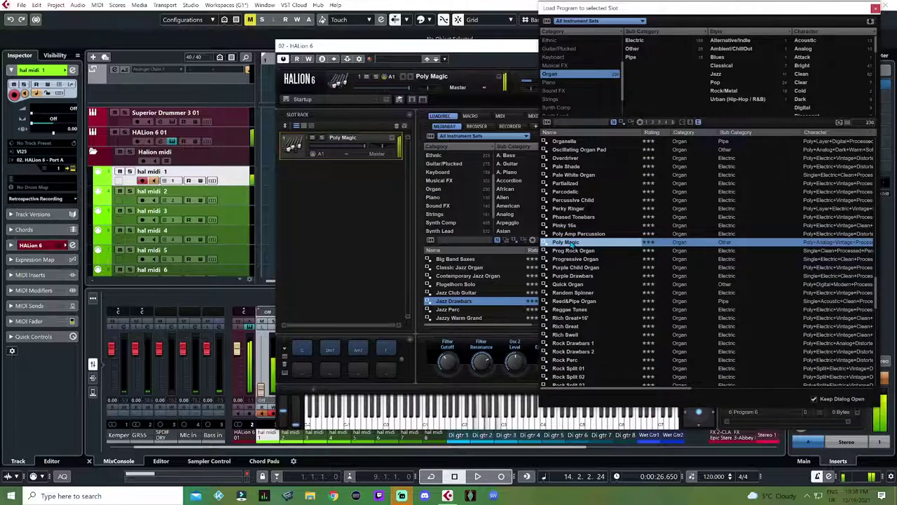
click(583, 293)
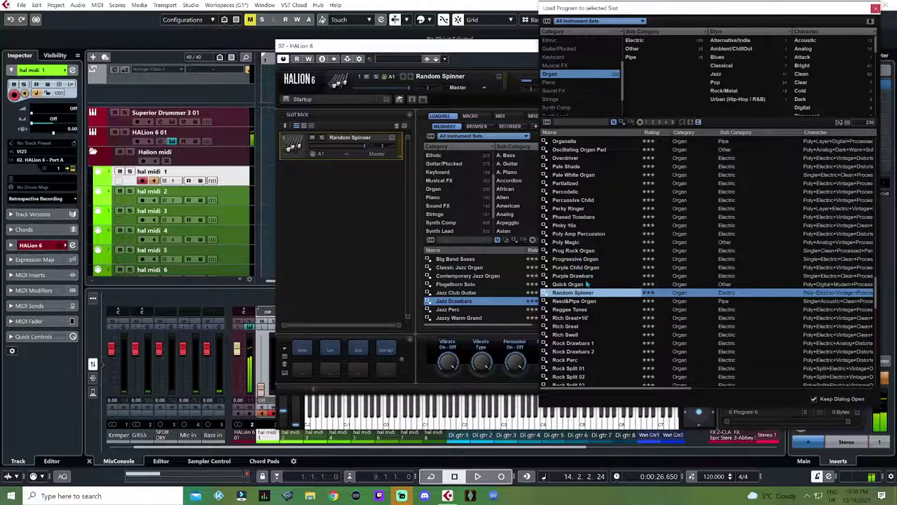
click(565, 184)
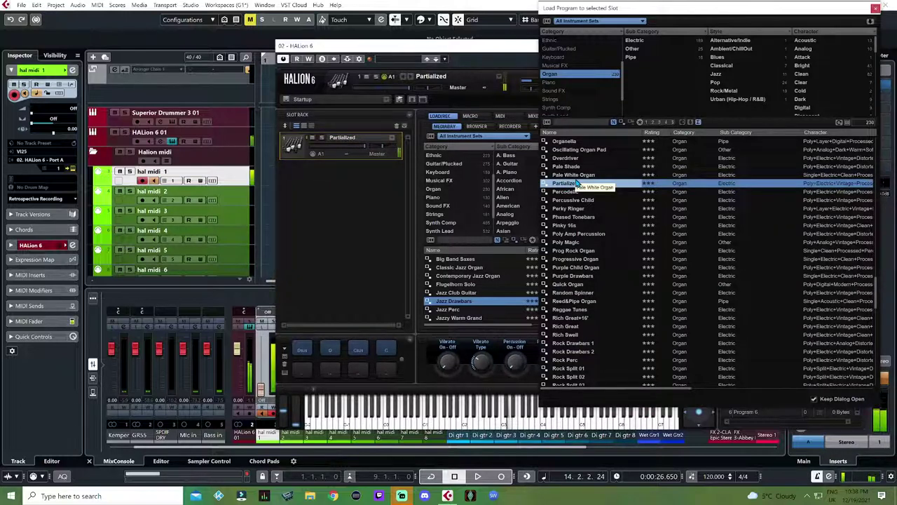
click(567, 142)
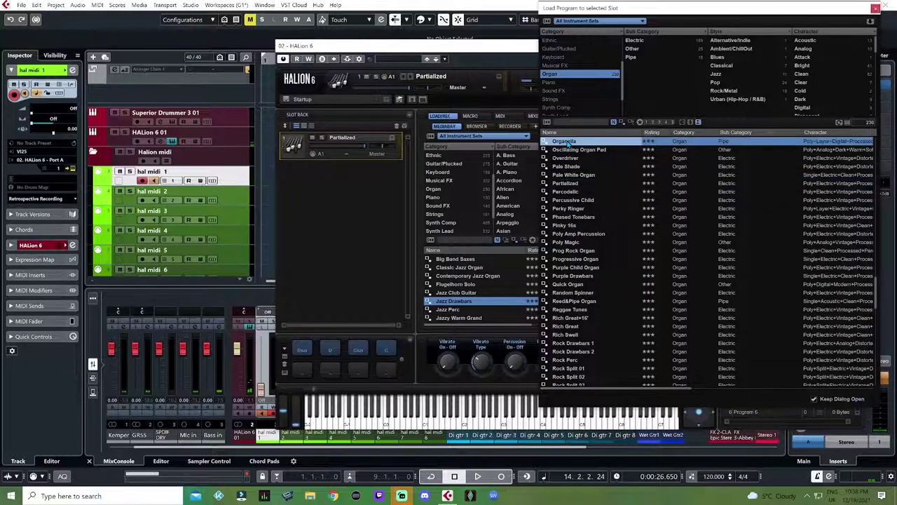
double_click(566, 143)
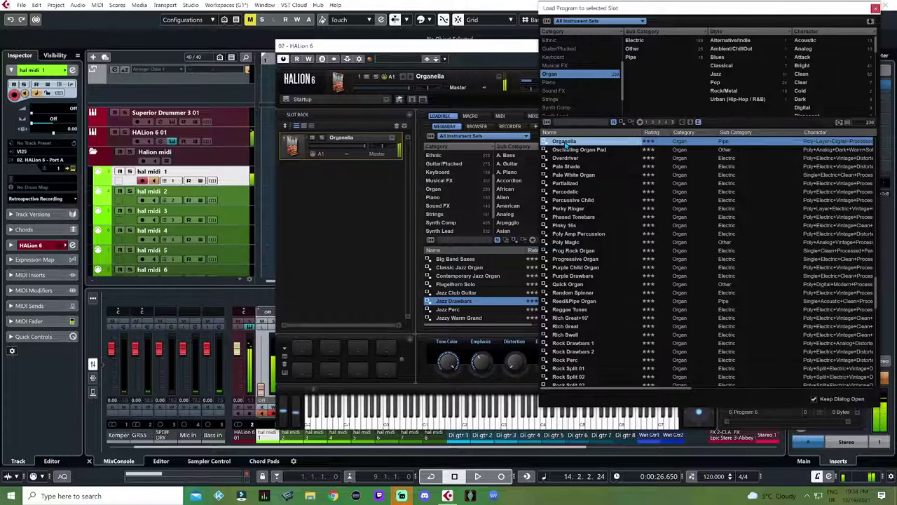
click(363, 148)
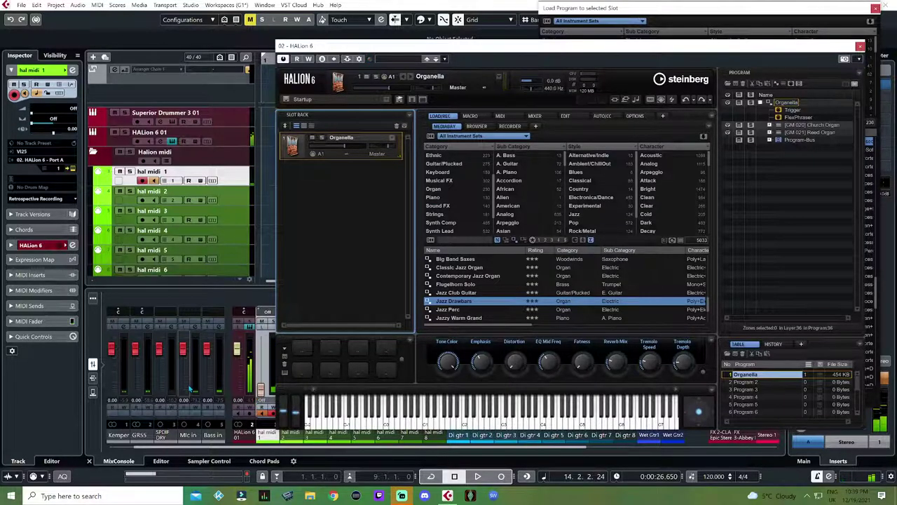
Record an Organella take on hal midi 1 from the start of the song to around bar 18.
key(space)
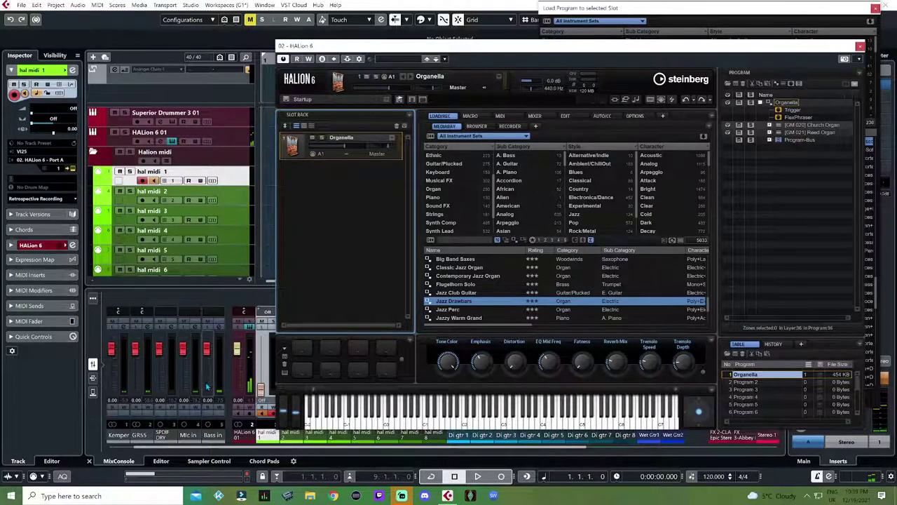
key(KP_Multiply)
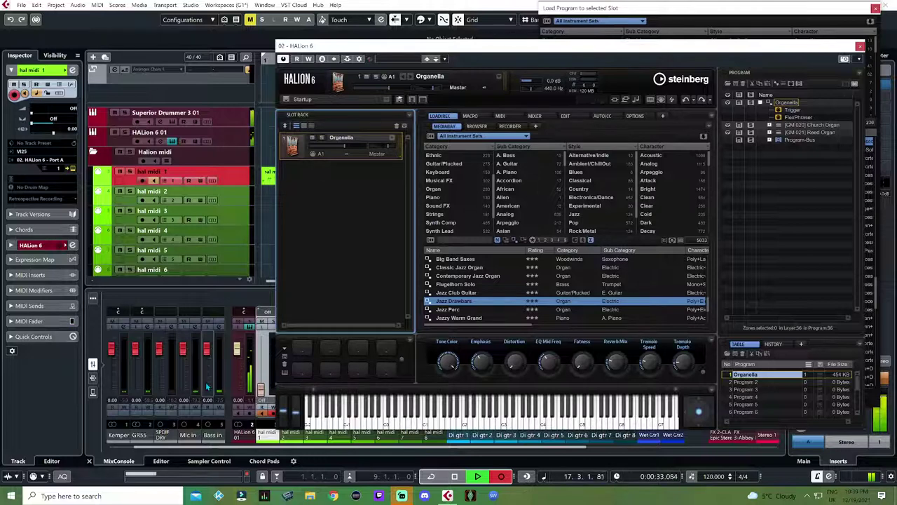
key(space)
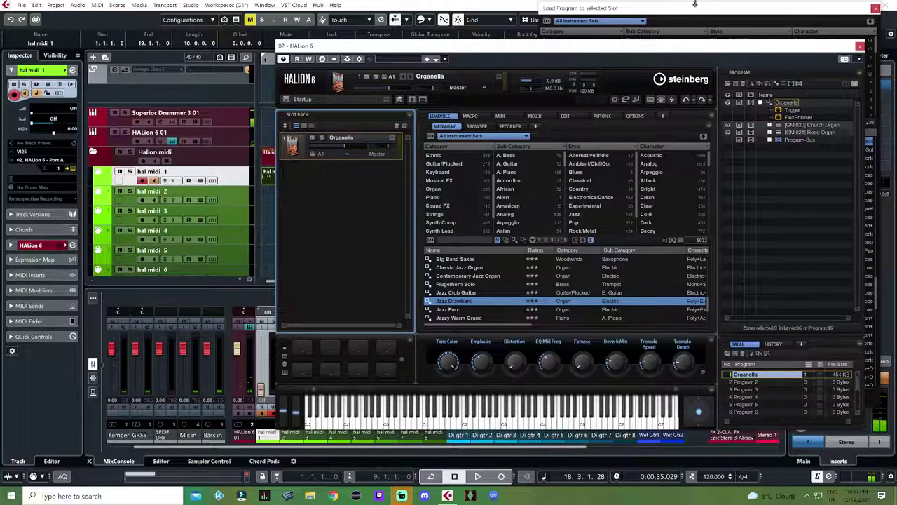
Close the HALion window and delete the newly recorded part from hal midi 1.
click(861, 47)
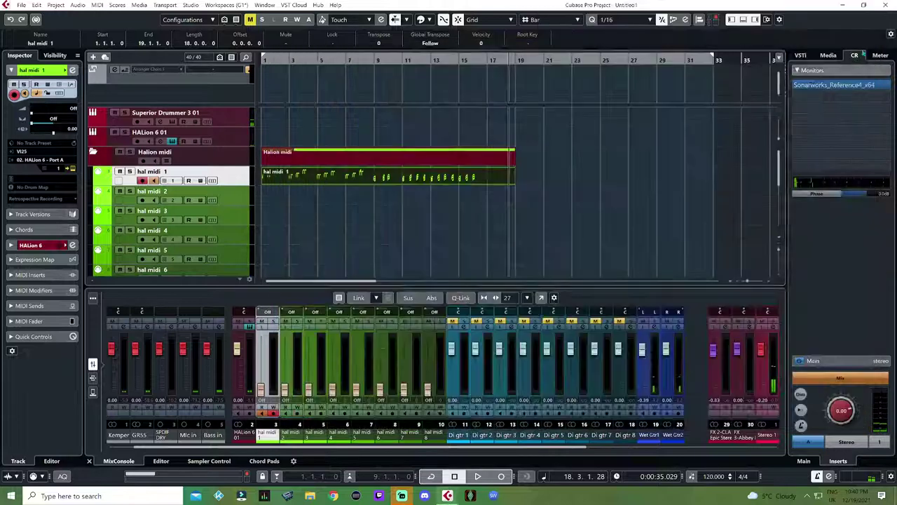
drag(558, 130, 345, 244)
key(Delete)
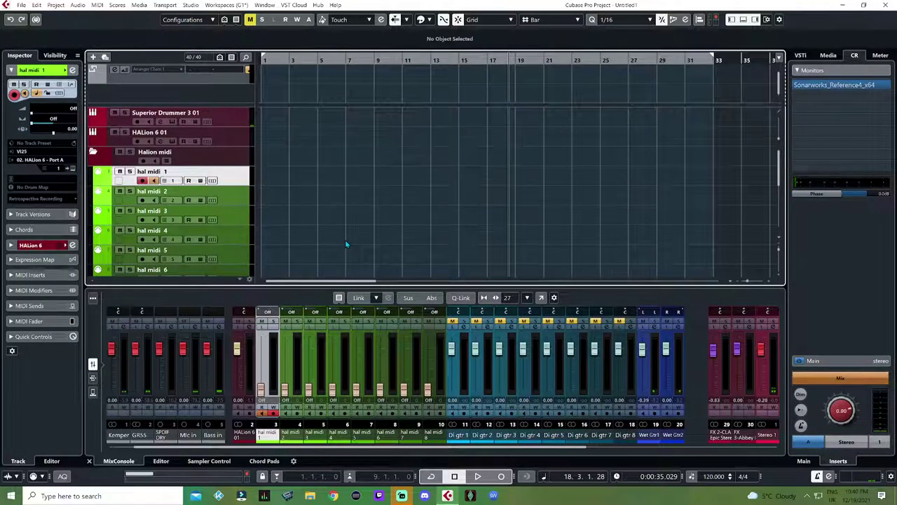
Record an organ take on hal midi 1 from bar 8 to about bar 35 and trim its end to bar 34.
click(353, 67)
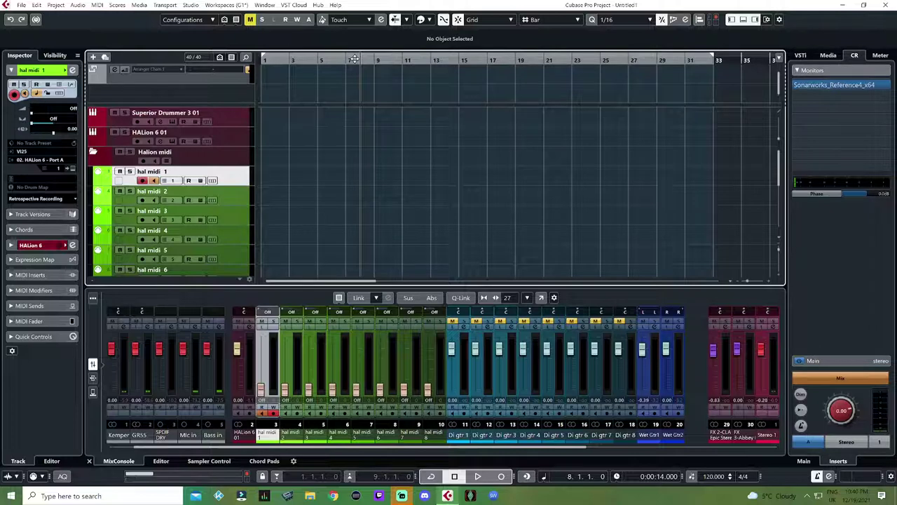
key(KP_Multiply)
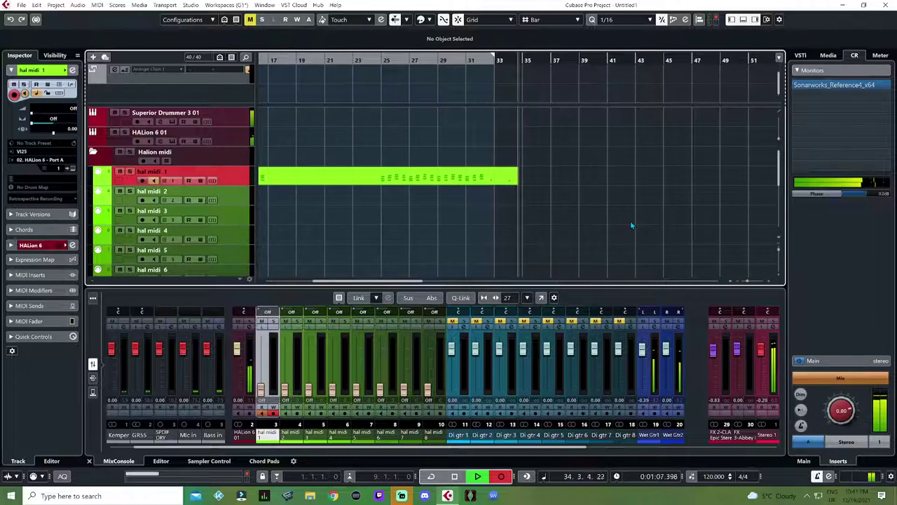
key(space)
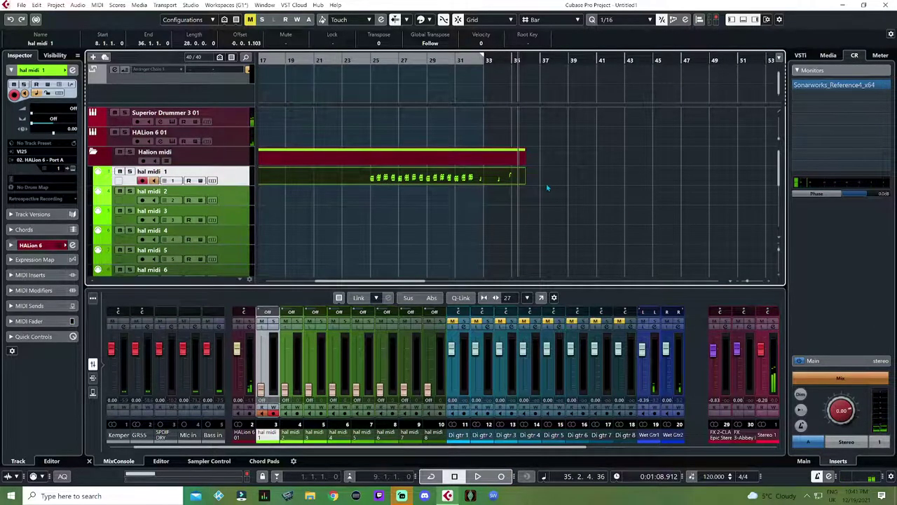
drag(522, 179, 491, 183)
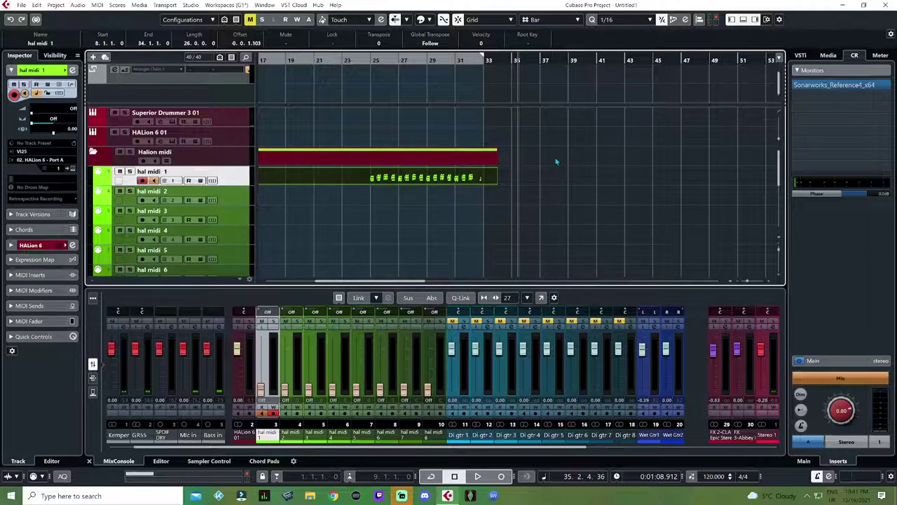
Play back from the start of the song and switch off record enable and monitoring on hal midi 1.
key(Home)
key(space)
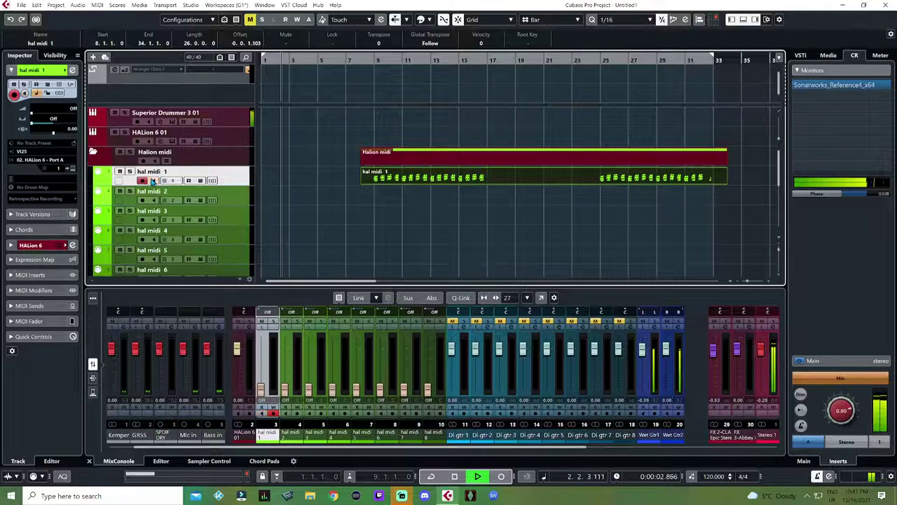
click(149, 181)
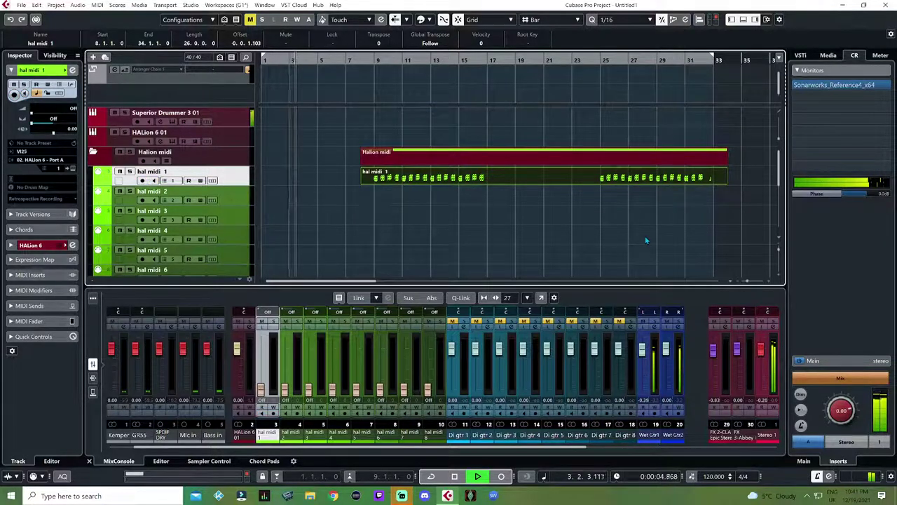
key(space)
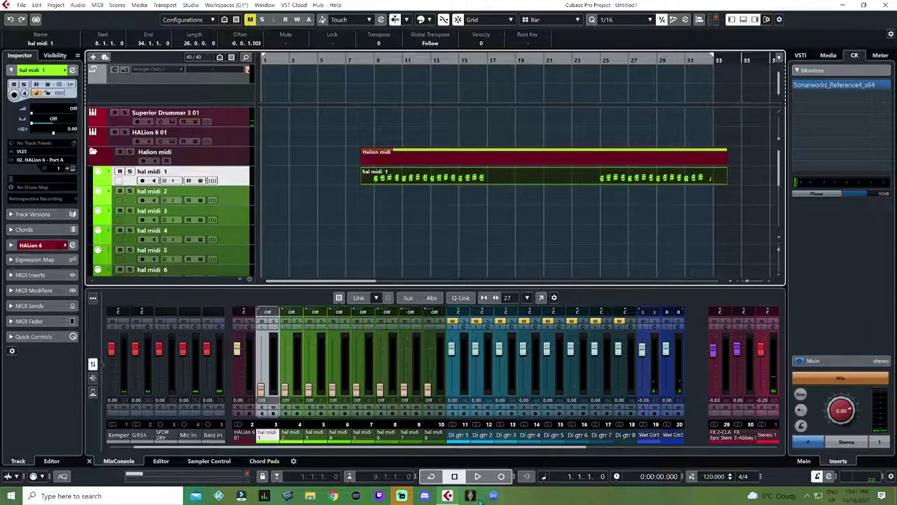
Turn on cycle mode and trim the end of the Halion midi folder part to bar 33.
click(430, 477)
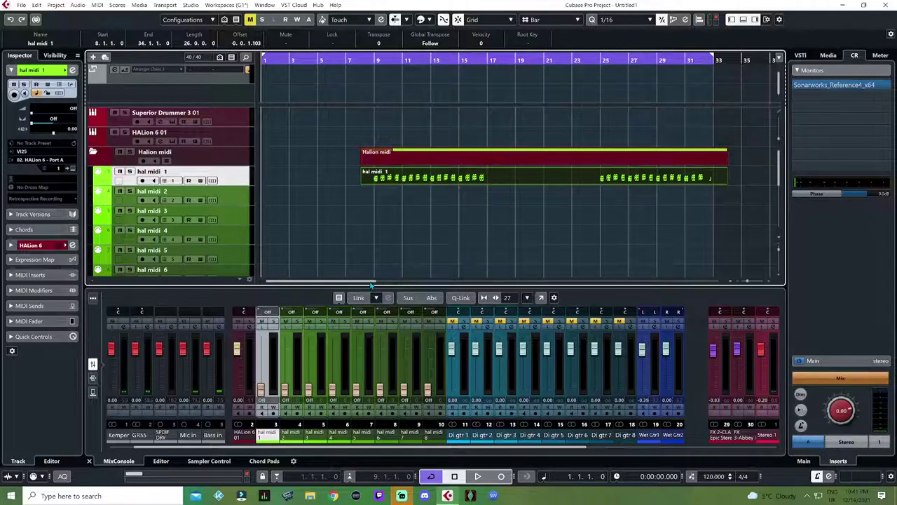
drag(372, 283, 410, 284)
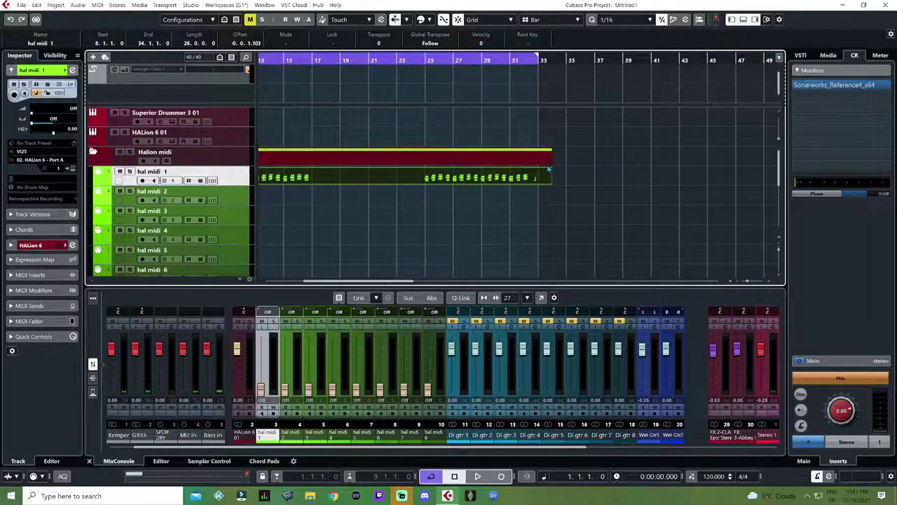
drag(551, 161, 541, 163)
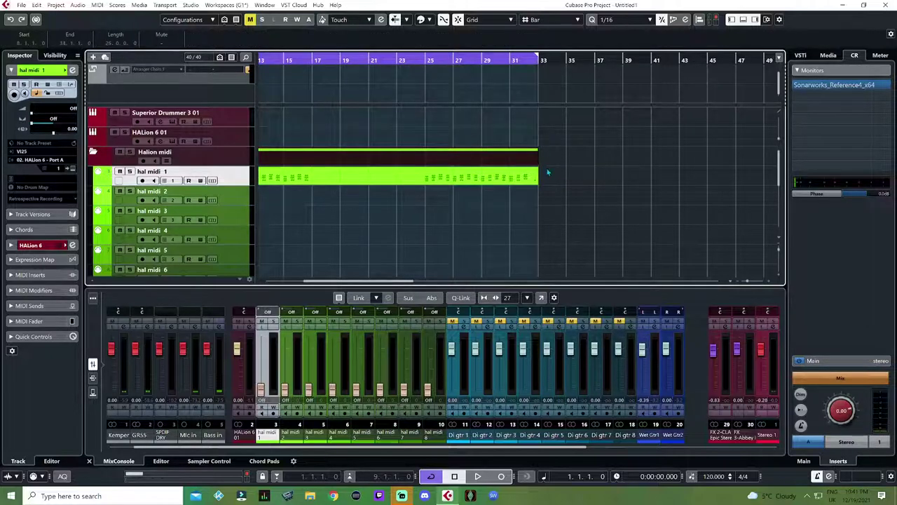
click(496, 209)
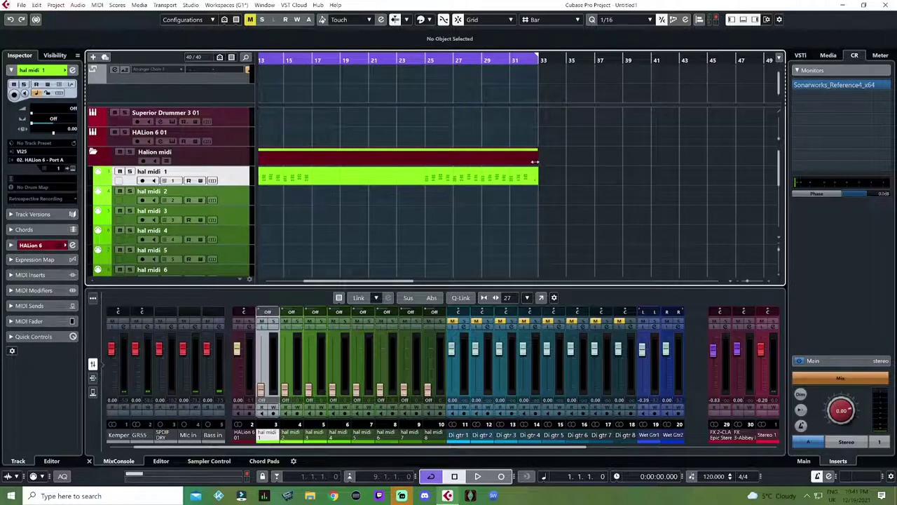
Trim the ends of the Guitars and Bass folder parts to bar 33.
scroll(516, 224, down, 6)
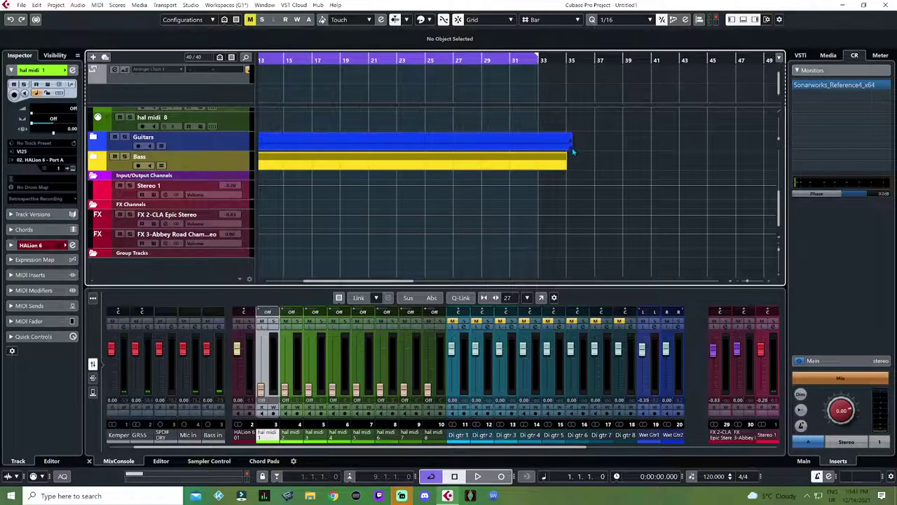
click(539, 58)
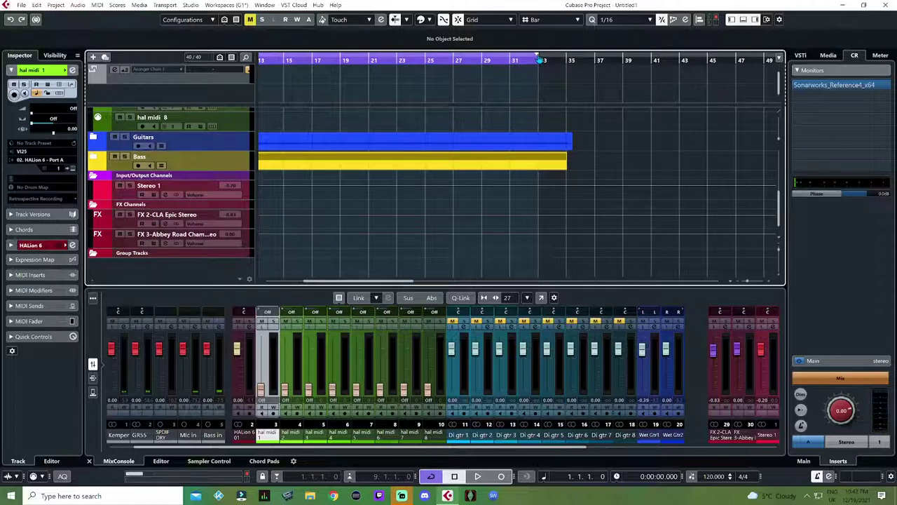
mouse_move(539, 59)
mouse_down()
mouse_move(565, 60)
mouse_move(538, 65)
mouse_up()
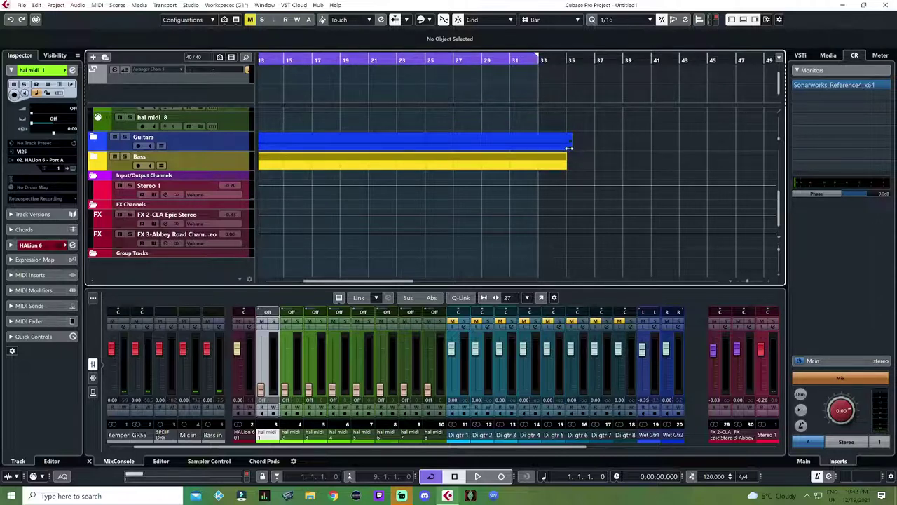
drag(569, 148, 539, 167)
scroll(536, 214, up, 2)
scroll(536, 213, up, 3)
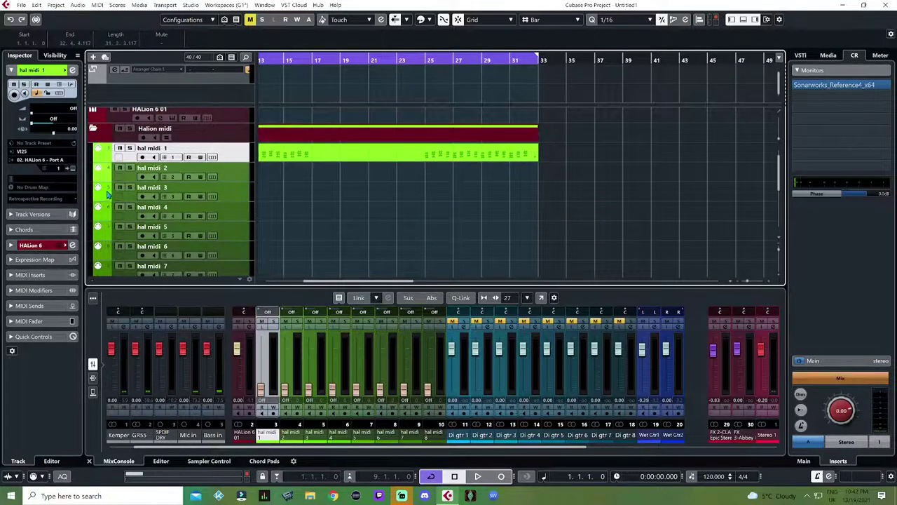
Collapse the Halion midi folder and duplicate the Halion midi, Guitars and Bass parts twice in succession, up to bar 97.
click(93, 131)
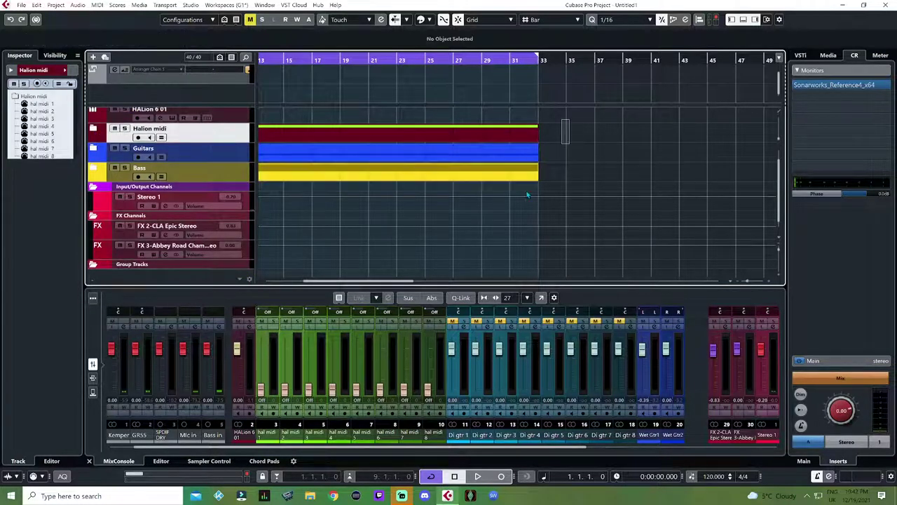
click(496, 204)
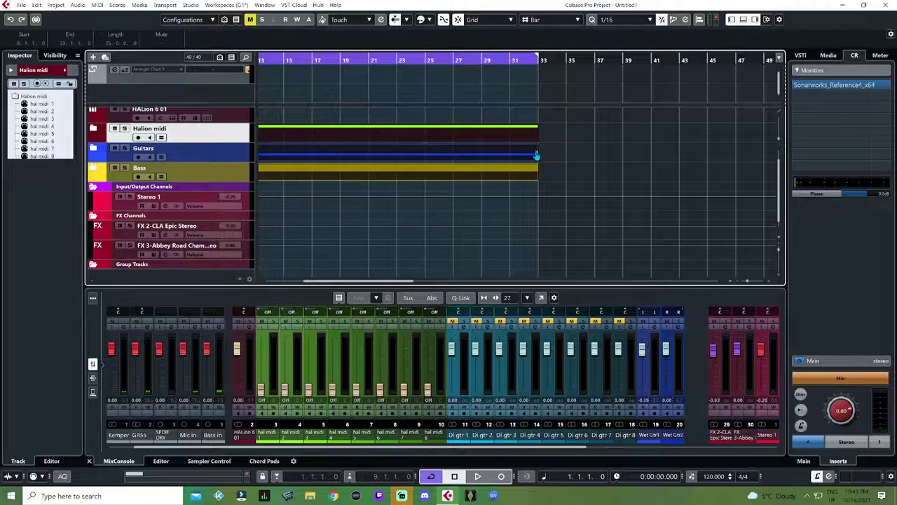
key(ctrl+a)
key(ctrl+d)
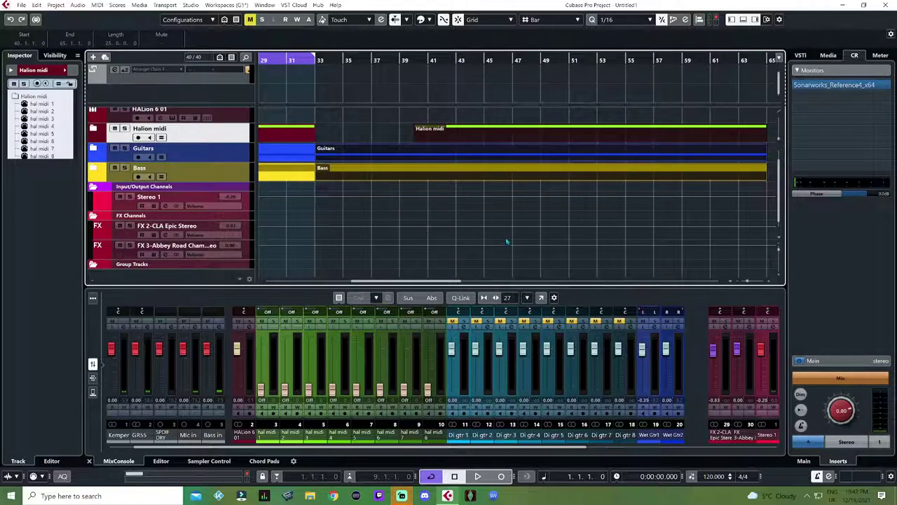
scroll(386, 284, right, 6)
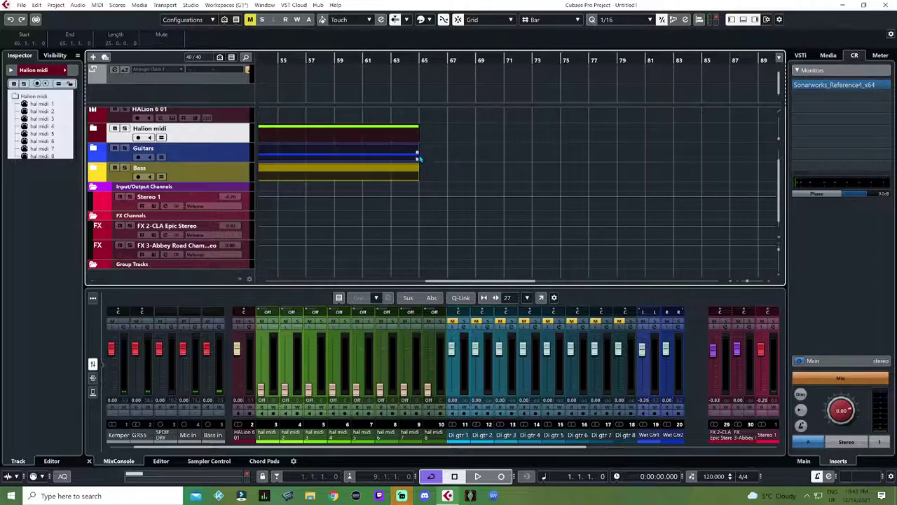
key(ctrl+d)
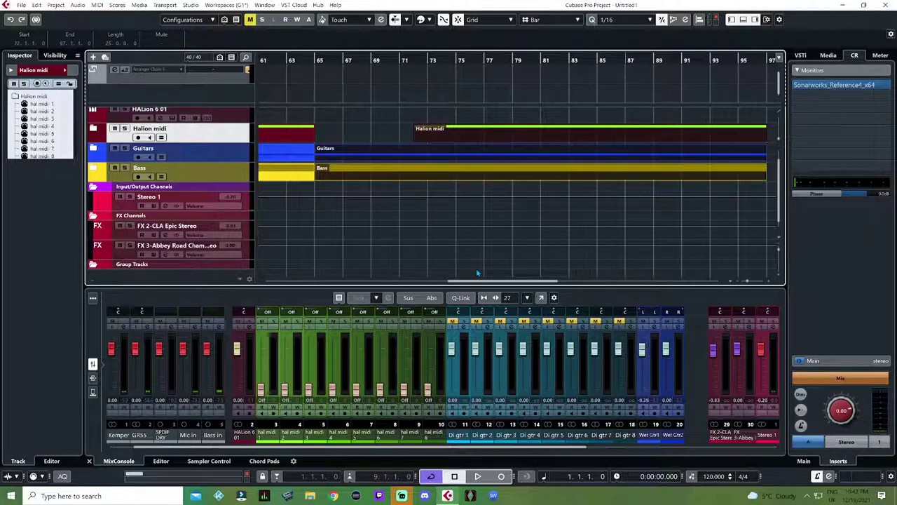
Extend the cycle range so it runs from bar 1 to bar 97.
drag(476, 284, 361, 287)
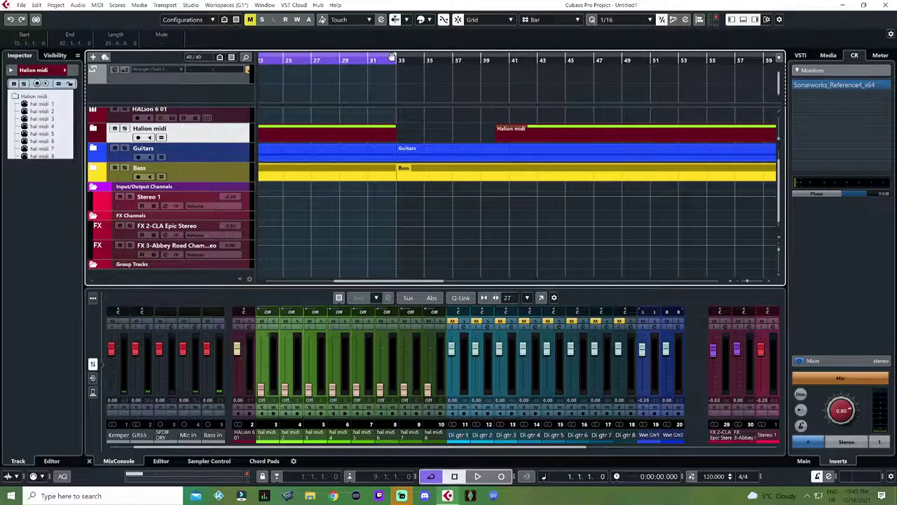
drag(392, 59, 713, 69)
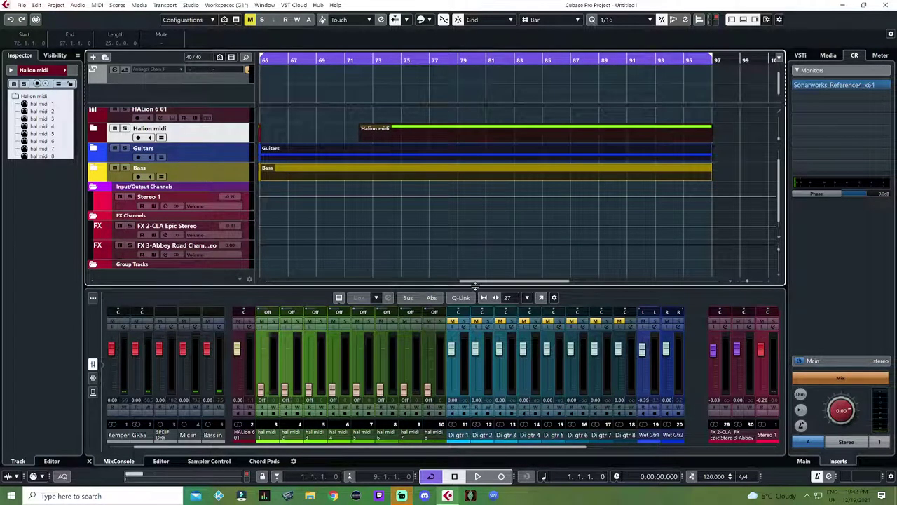
drag(478, 282, 431, 282)
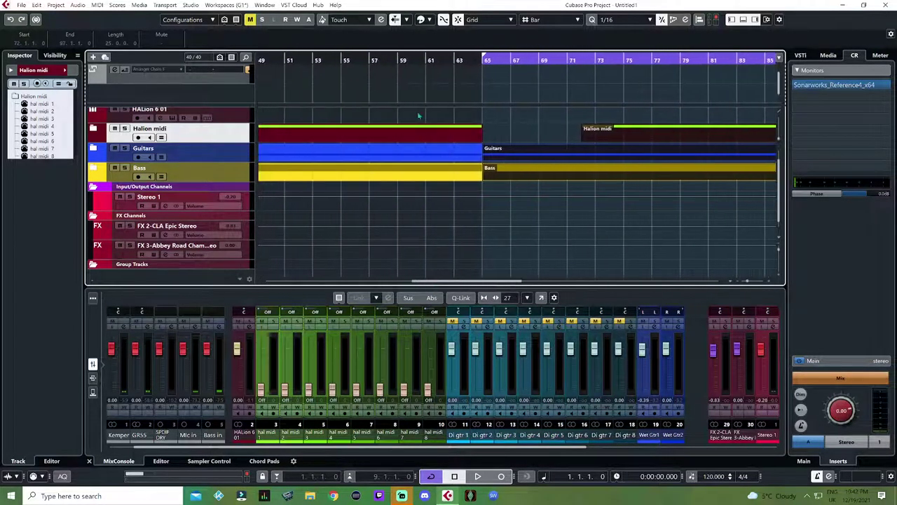
drag(485, 51, 219, 93)
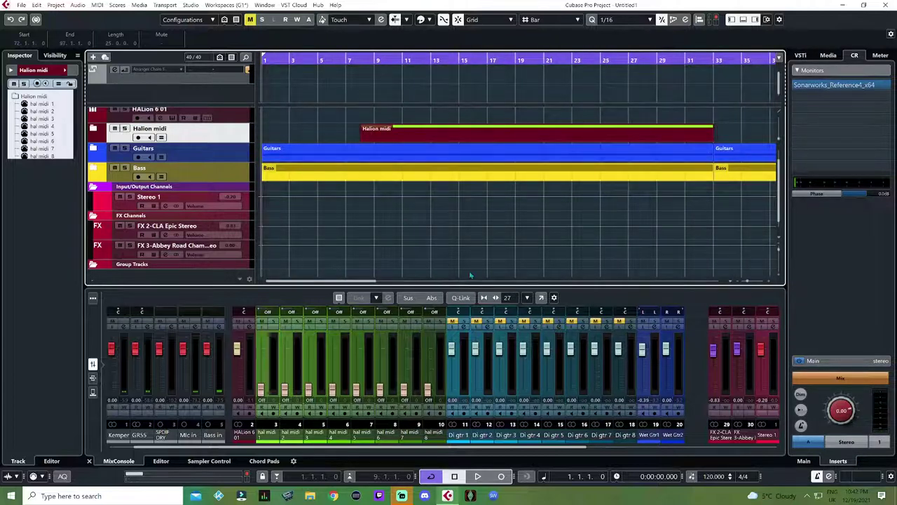
Play from bar 28 past bar 33 to check the transition into the duplicated section.
click(430, 477)
click(430, 477)
click(645, 61)
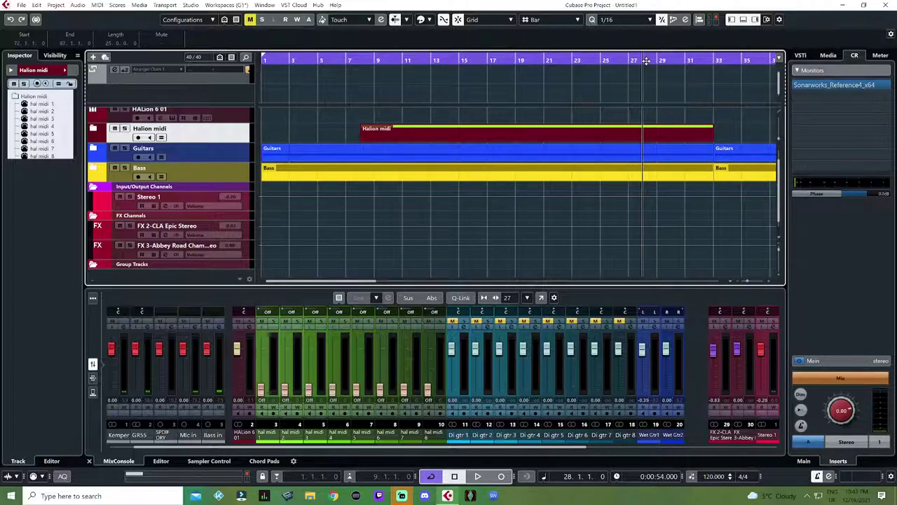
key(space)
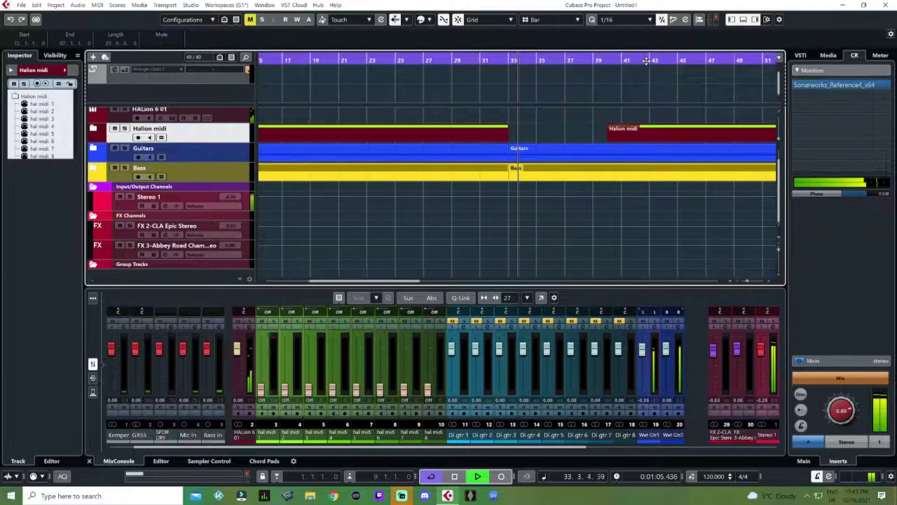
key(space)
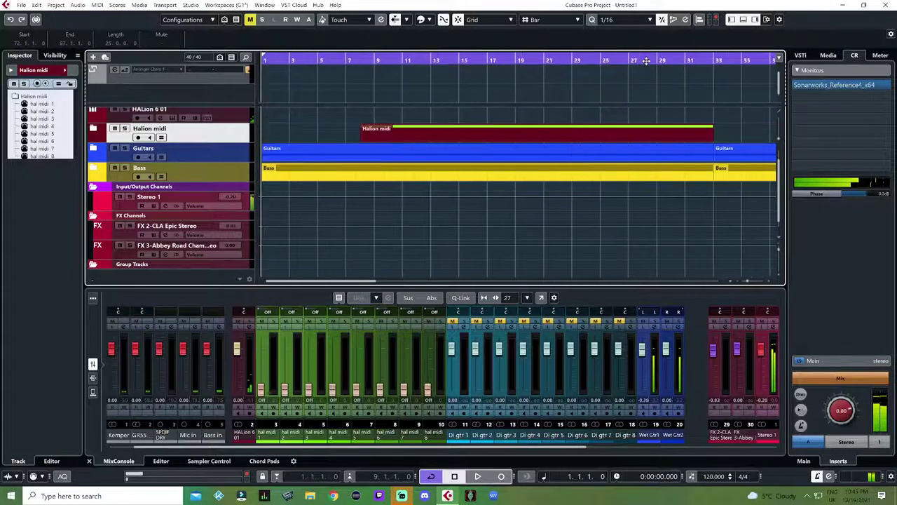
Deselect all parts and move the playhead to the end of the arrangement at bar 97.
click(568, 155)
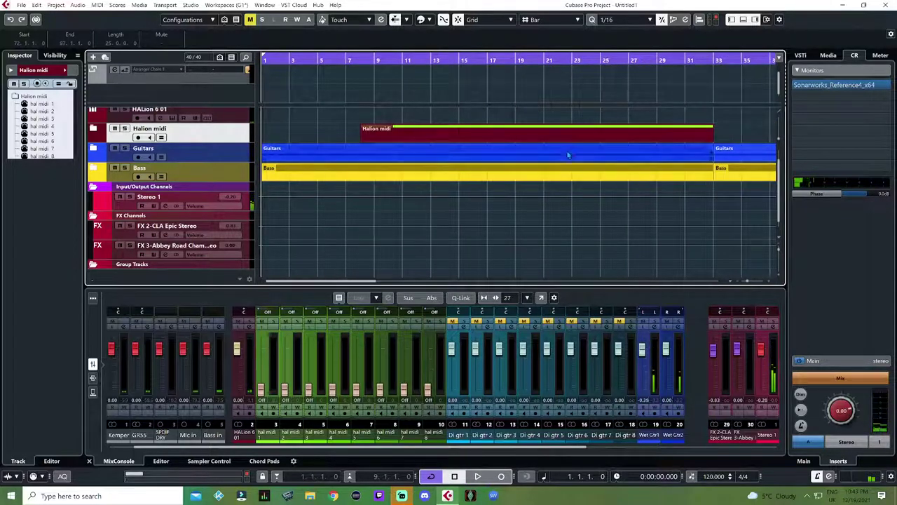
click(498, 221)
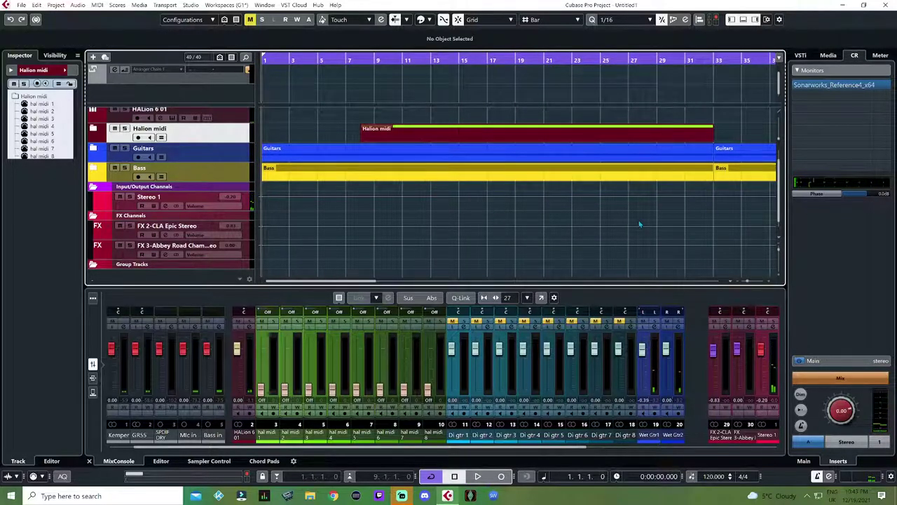
key(End)
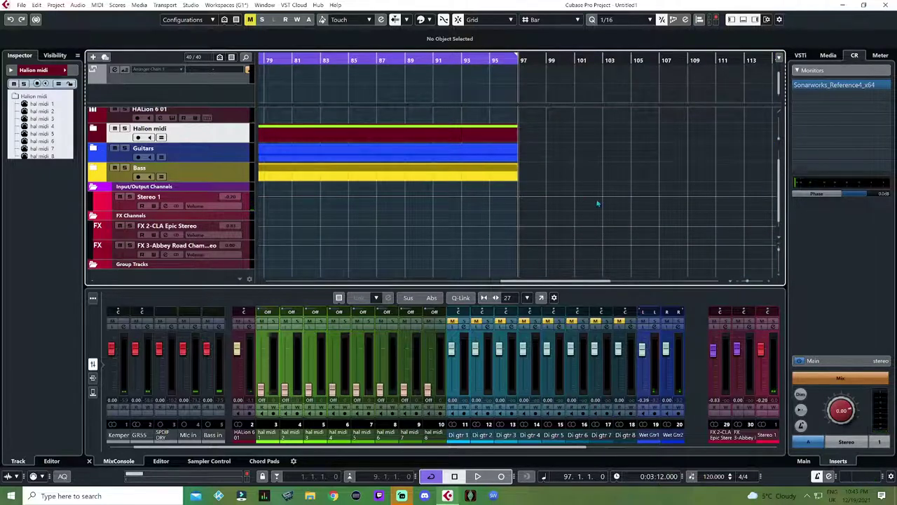
Turn on input monitoring and record-enable for the Wet Gtr3 channel, with the arrangement shown from bar 1.
drag(550, 282, 278, 288)
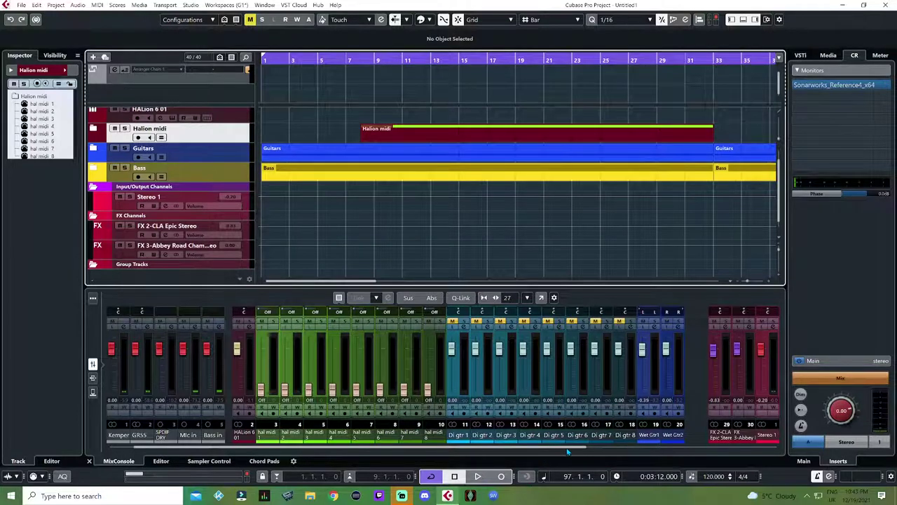
drag(568, 452, 706, 449)
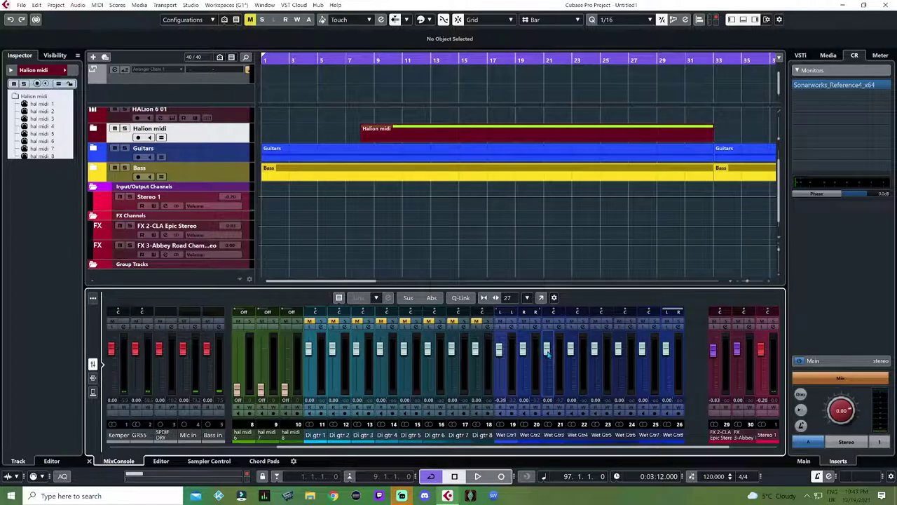
click(549, 414)
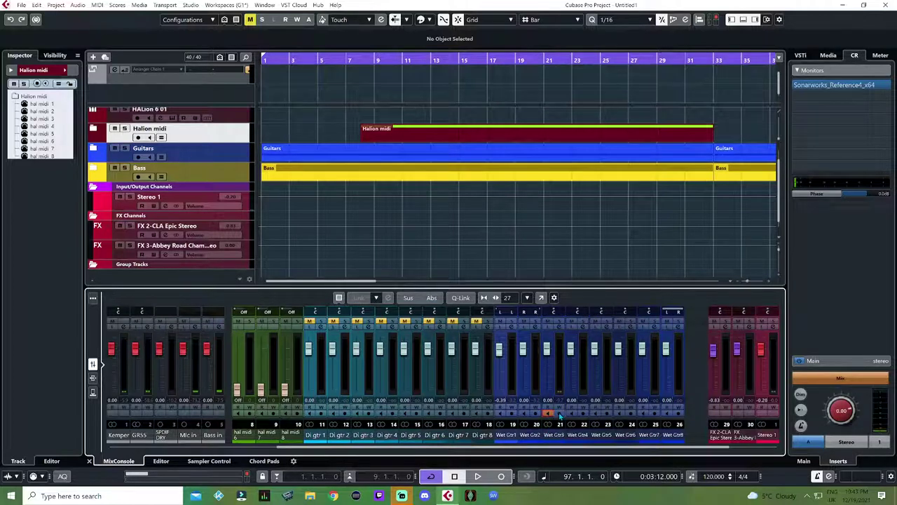
click(560, 415)
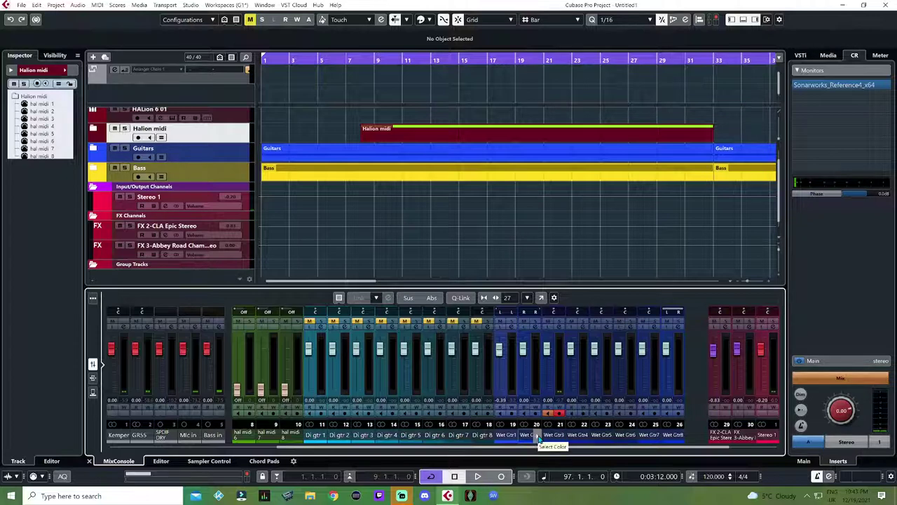
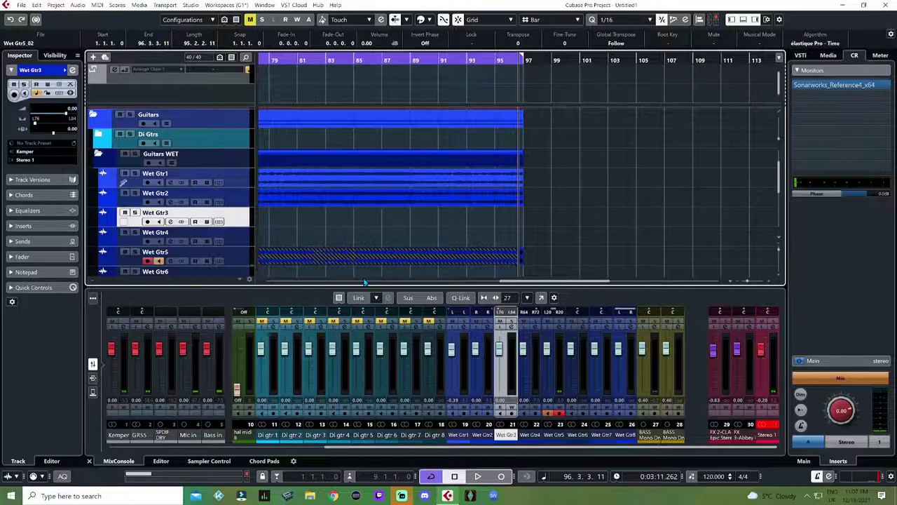
Reset the Stereo 1 clip indicator and bring Take 1 of the Wet Gtr5 recording to the front.
click(597, 243)
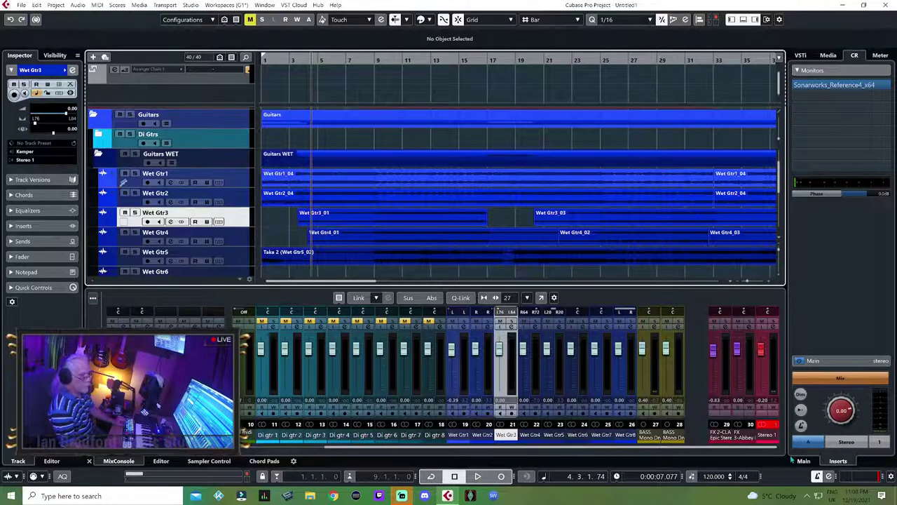
click(769, 428)
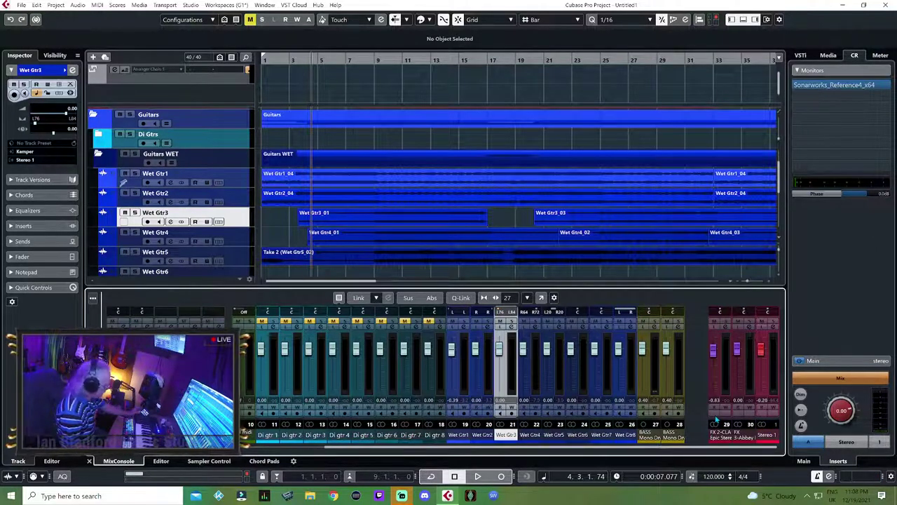
scroll(694, 424, down, 1)
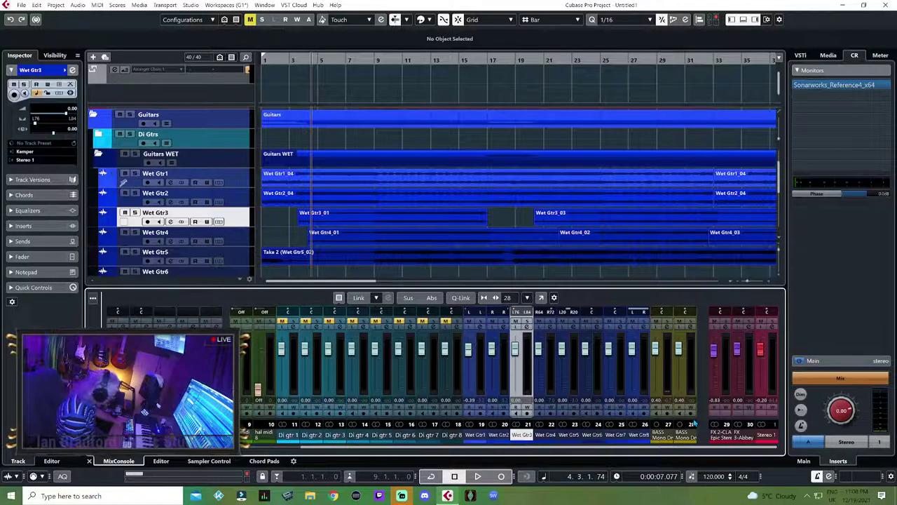
ctrl+scroll(603, 138, down, 5)
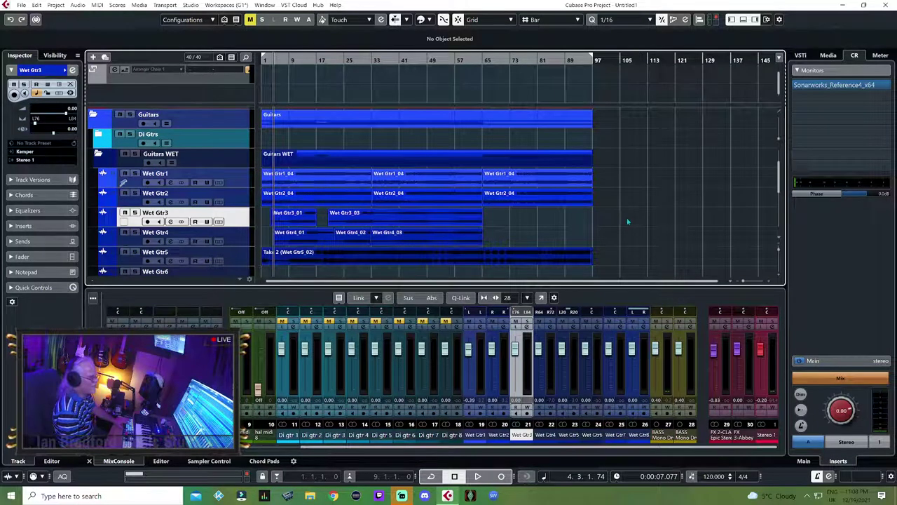
click(426, 266)
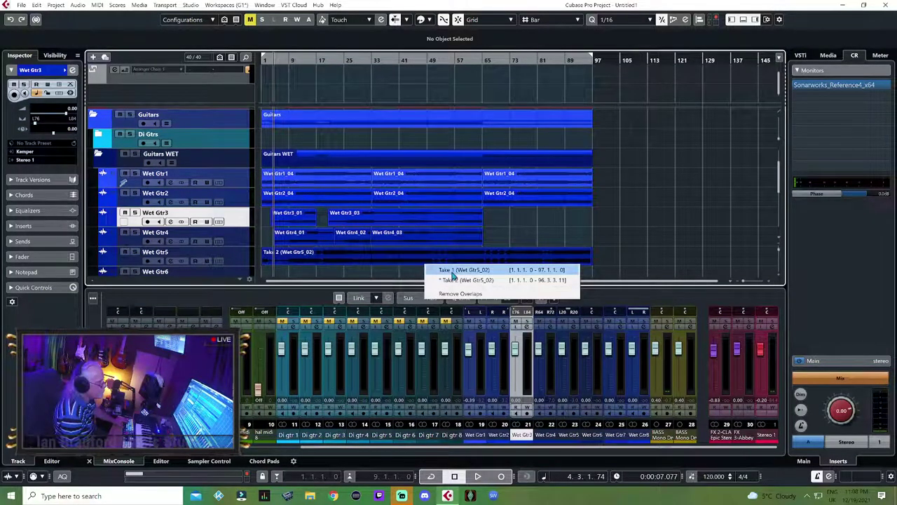
click(453, 271)
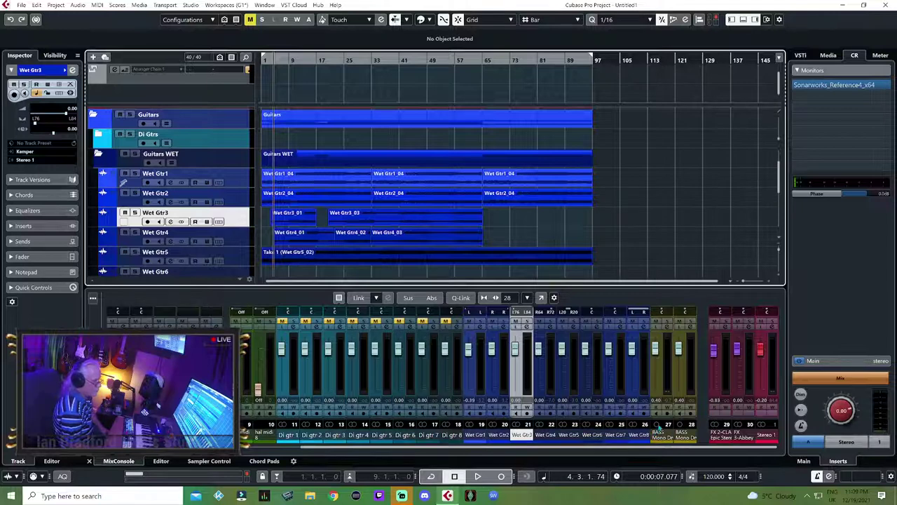
Solo the first BASS Mono Dry channel and Superior Drummer 3 01, and play the project from the start.
click(667, 321)
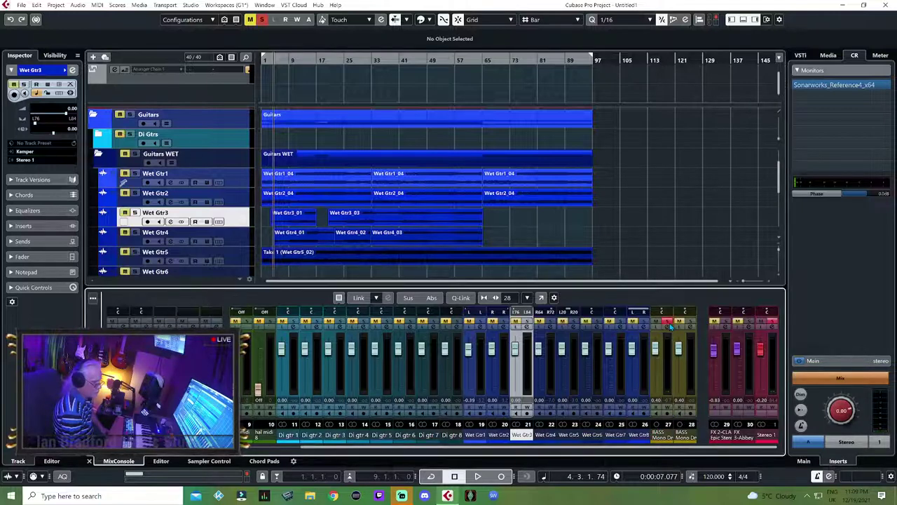
click(246, 449)
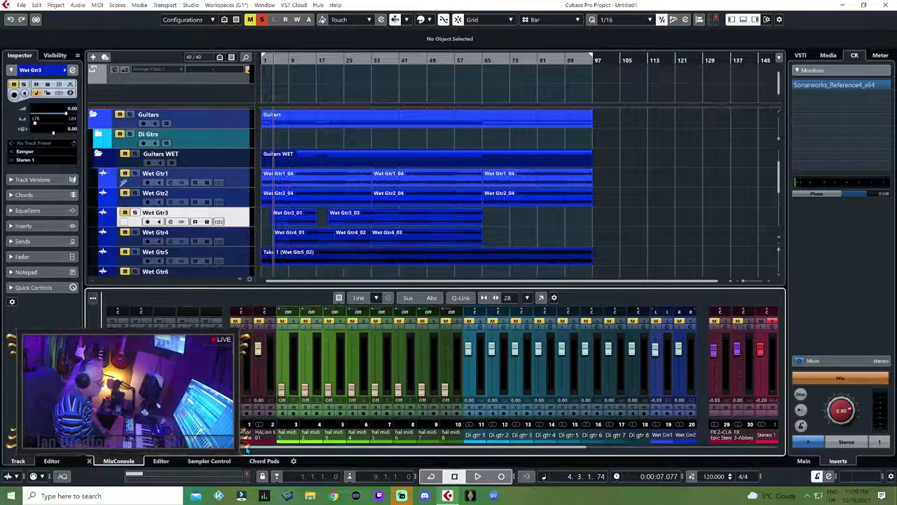
click(247, 322)
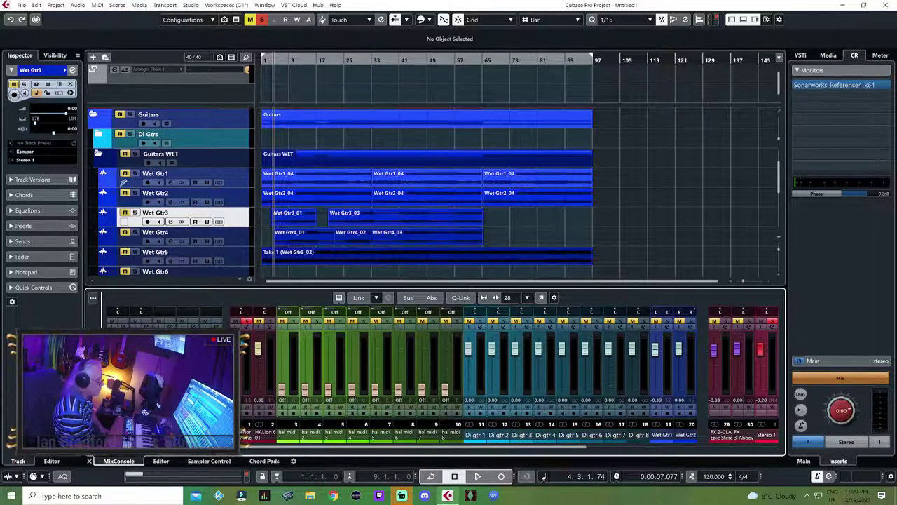
scroll(234, 203, up, 3)
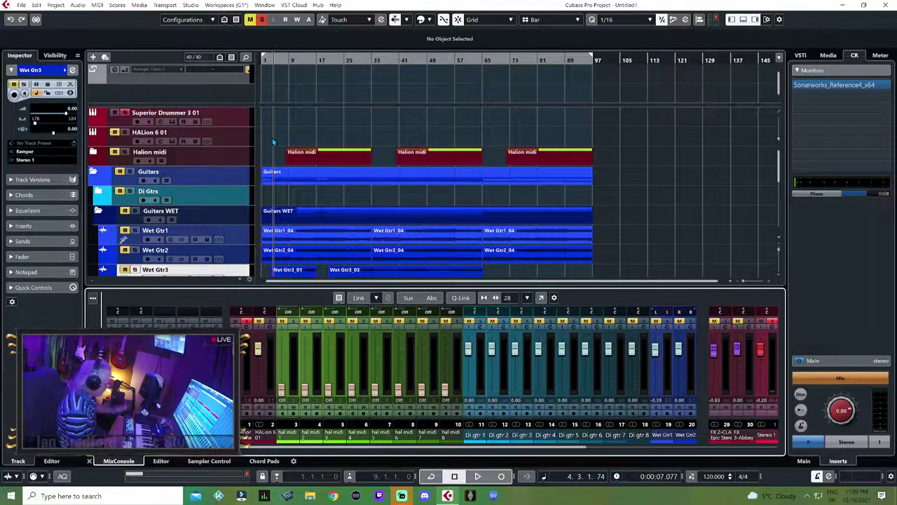
key(KP_Decimal)
key(space)
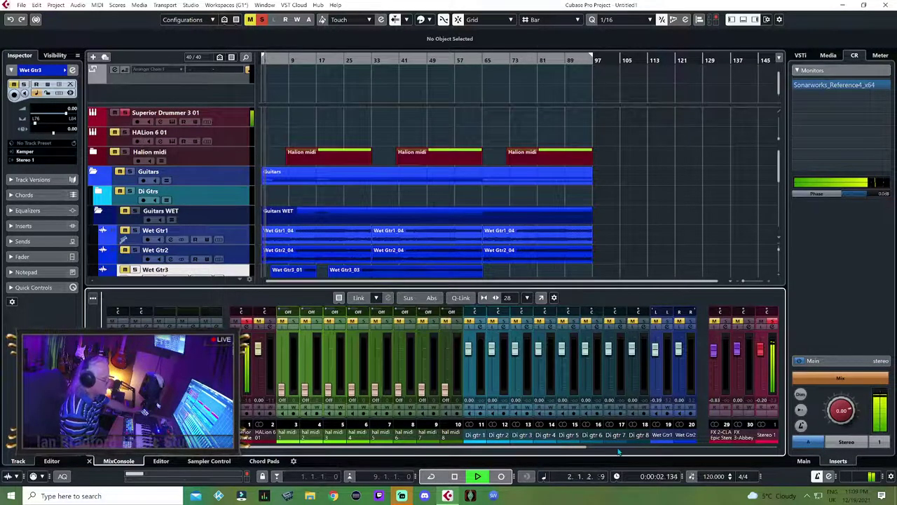
In the CLA Bass insert on BASS Mono Dry, raise Bass to 0 and increase Input Sens, Treble, Compress and Distortion.
click(686, 454)
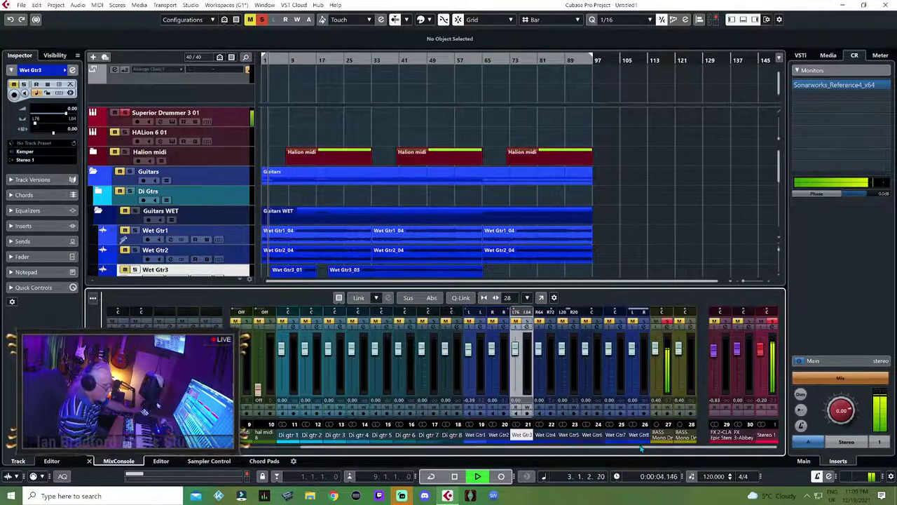
click(667, 328)
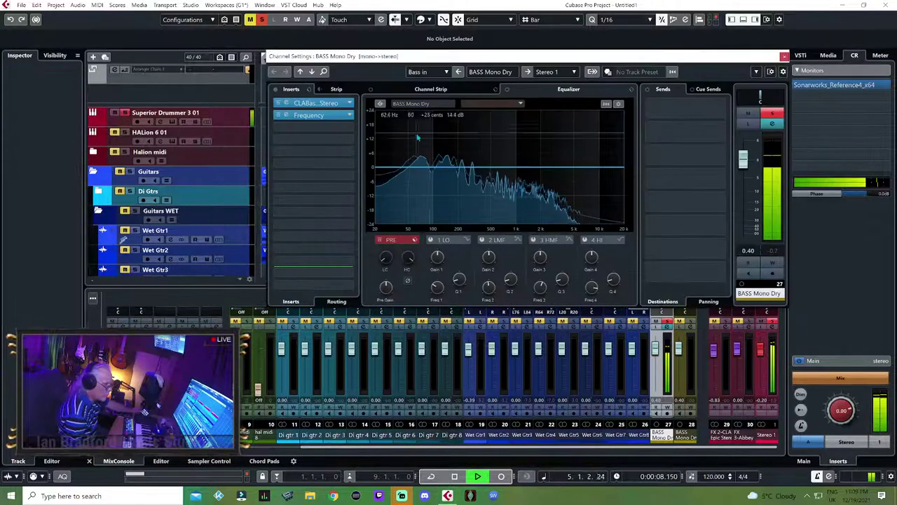
click(317, 105)
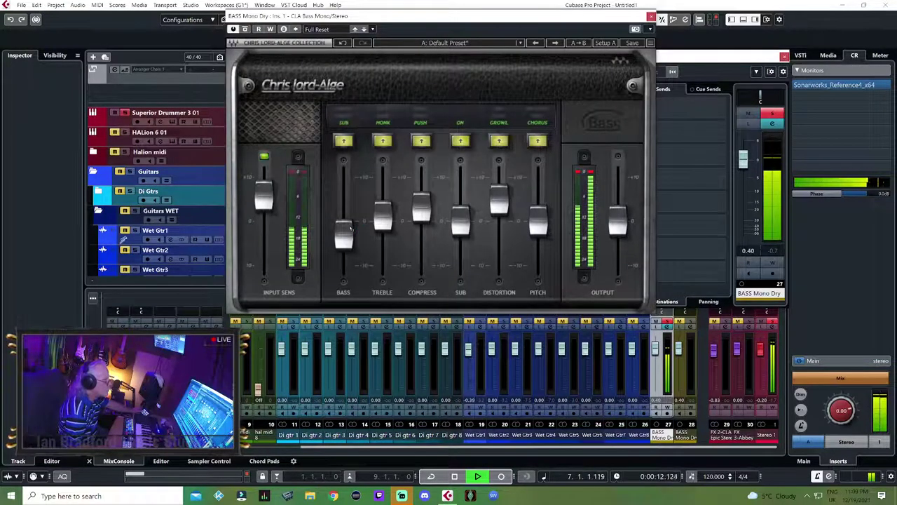
drag(344, 235, 343, 216)
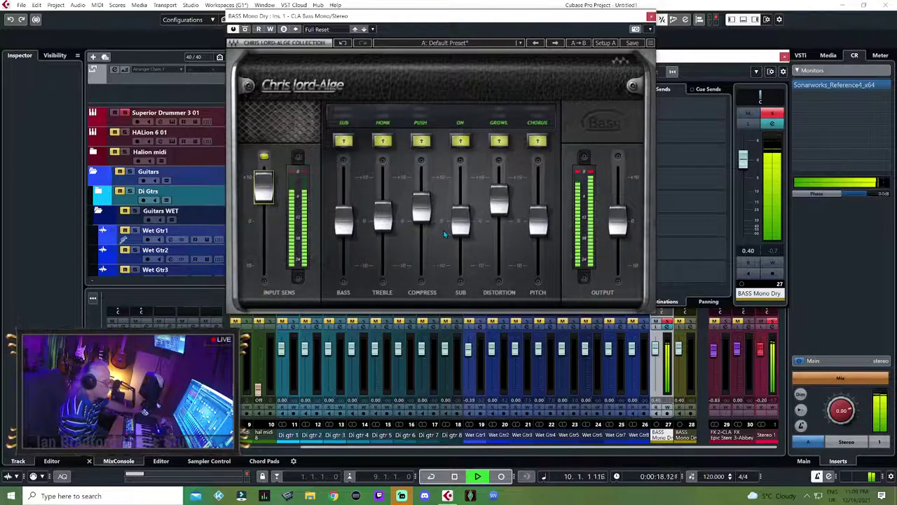
drag(420, 210, 386, 197)
mouse_move(500, 203)
mouse_down()
mouse_move(499, 181)
mouse_move(499, 194)
mouse_up()
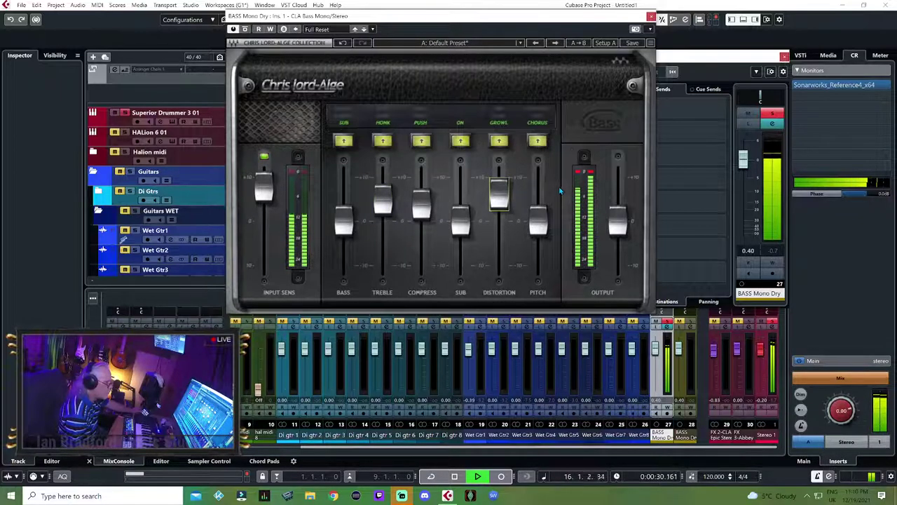
Switch the CLA Bass Pitch effect off, nudge Distortion up, then stop playback and close the plug-in and channel settings.
click(538, 143)
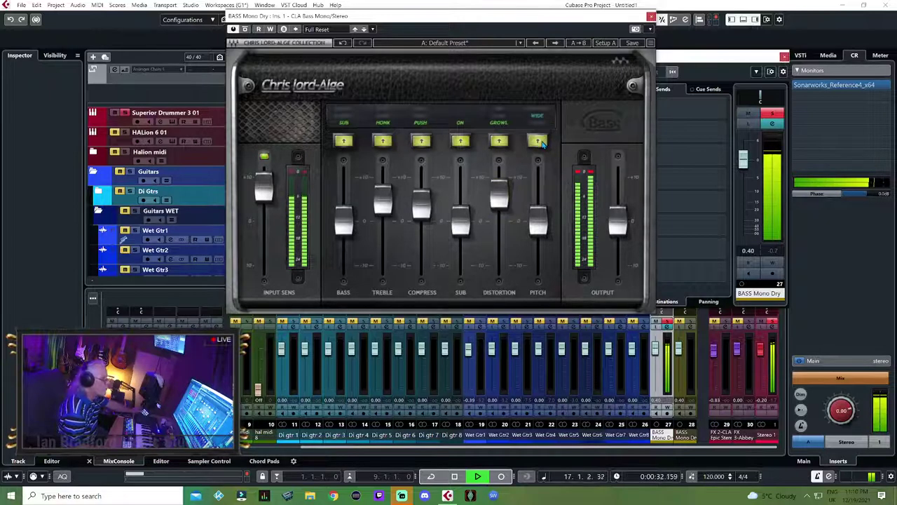
click(538, 142)
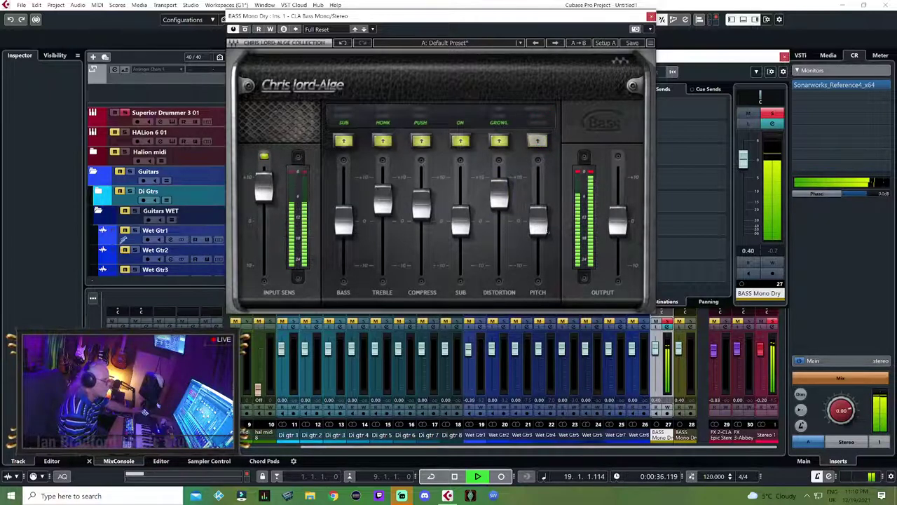
drag(500, 195, 500, 193)
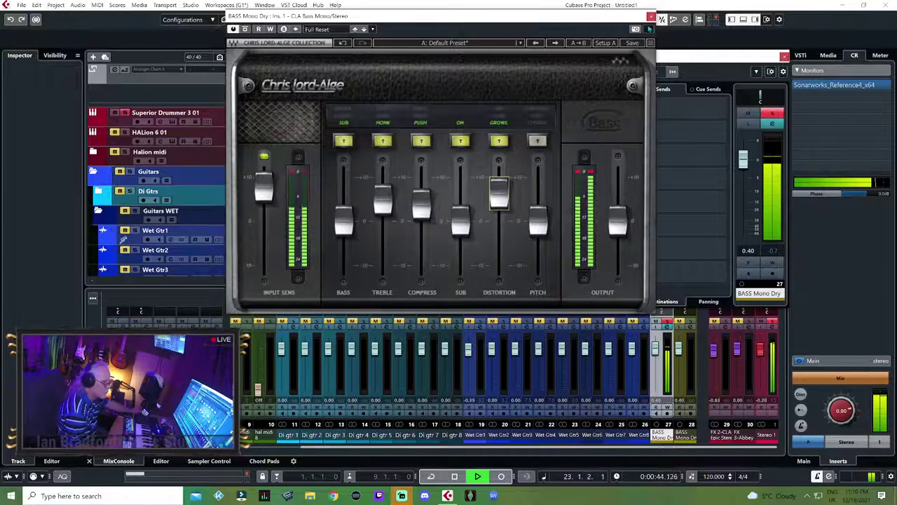
click(652, 16)
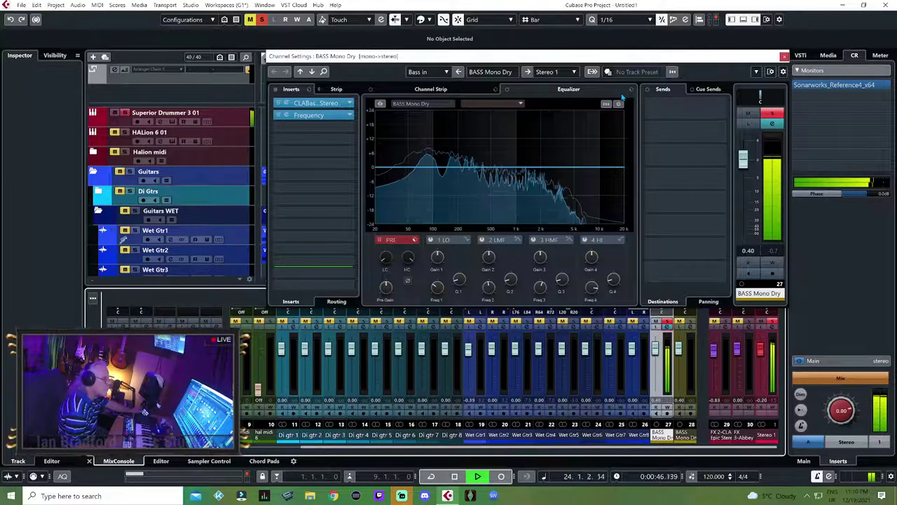
key(space)
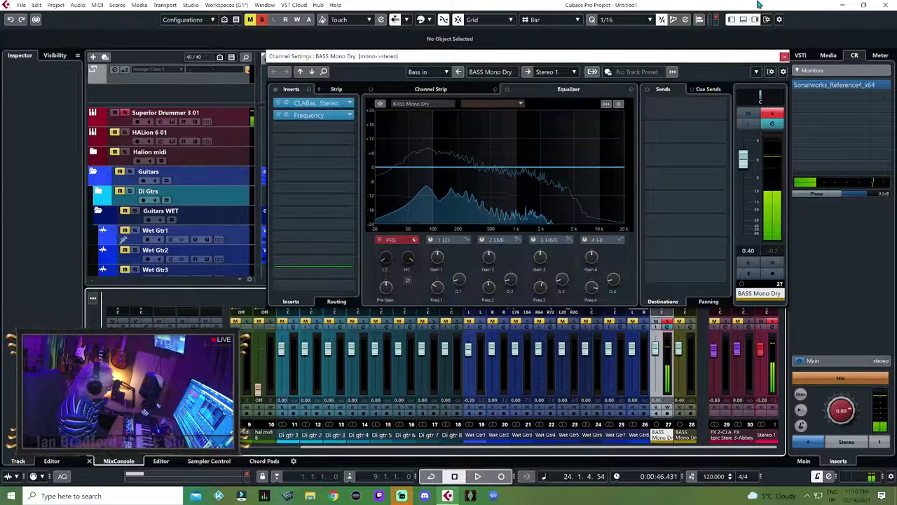
click(783, 56)
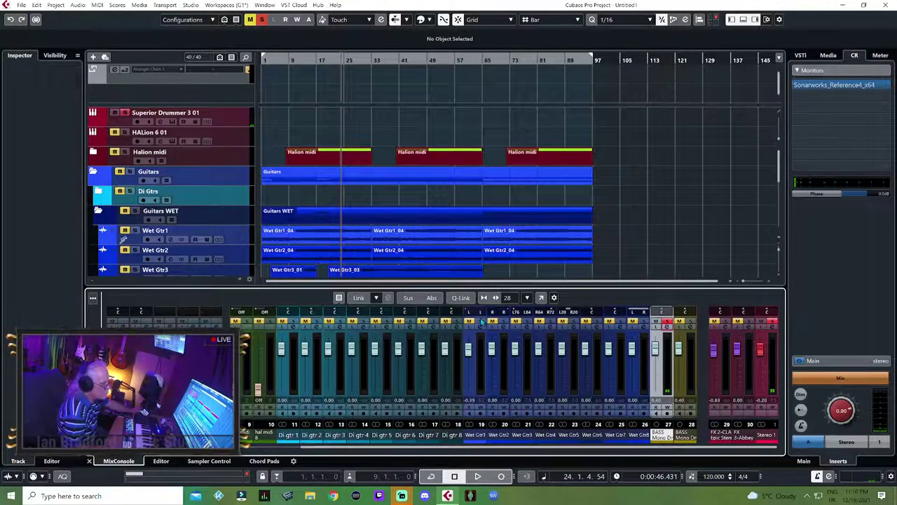
Select the Wet Gtr1 and Wet Gtr2 channels and load the Waves SSL EV2 Channel Stereo as Wet Gtr2's first insert.
click(474, 435)
shift+click(499, 435)
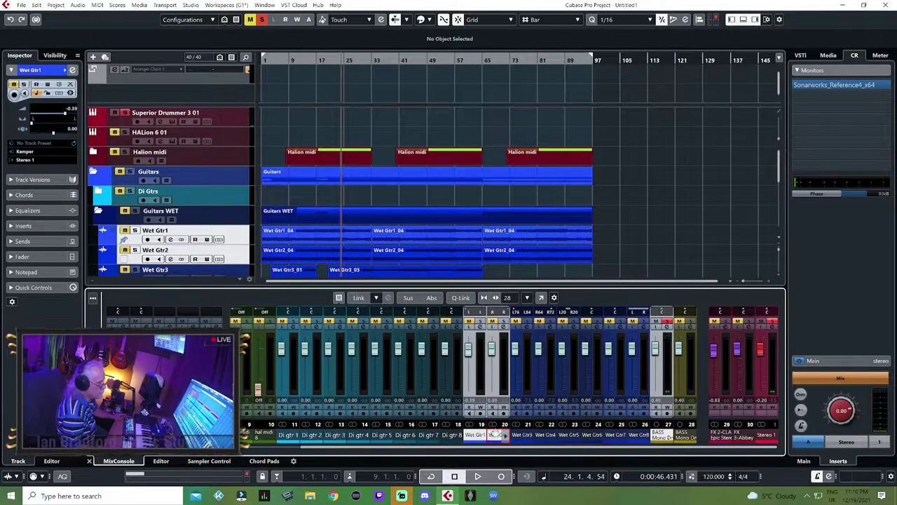
click(503, 327)
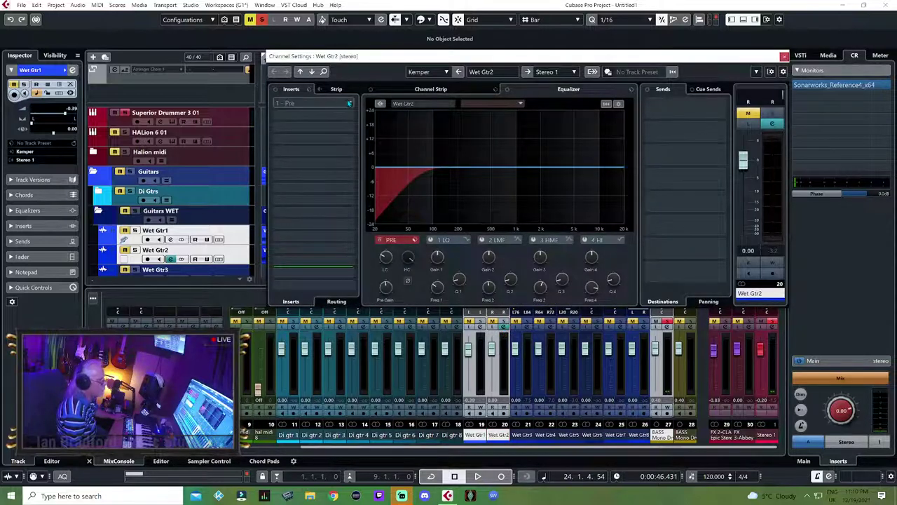
click(349, 105)
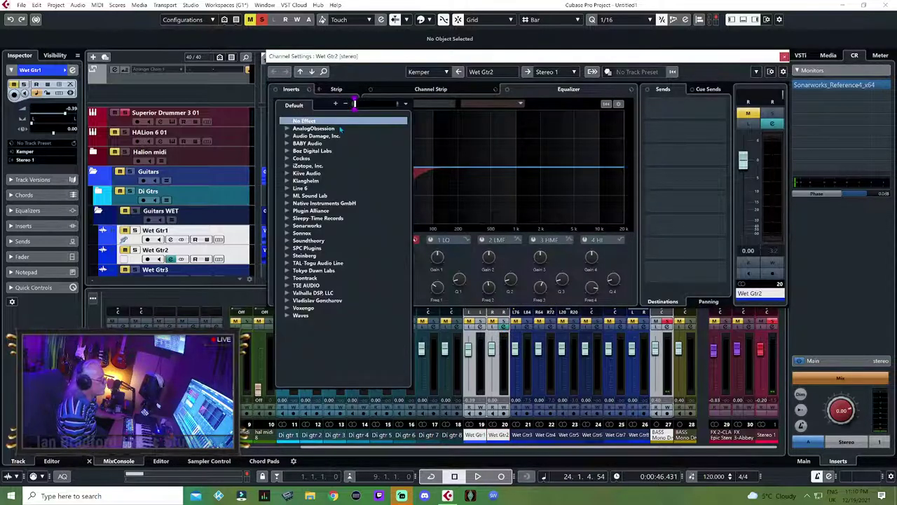
click(294, 316)
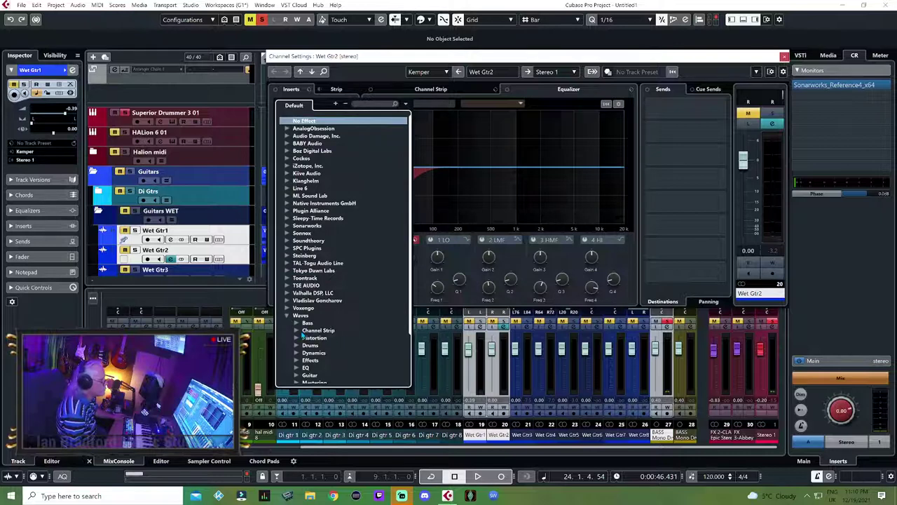
click(296, 331)
scroll(351, 337, down, 5)
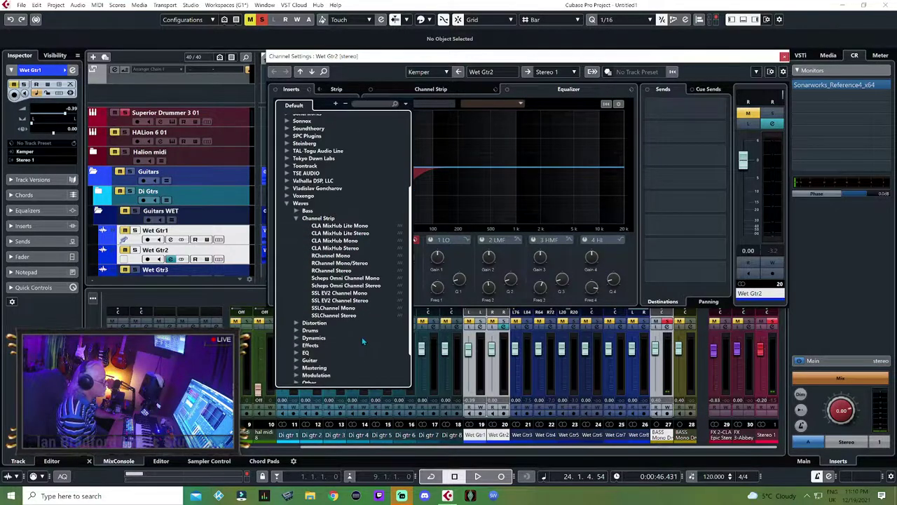
click(359, 301)
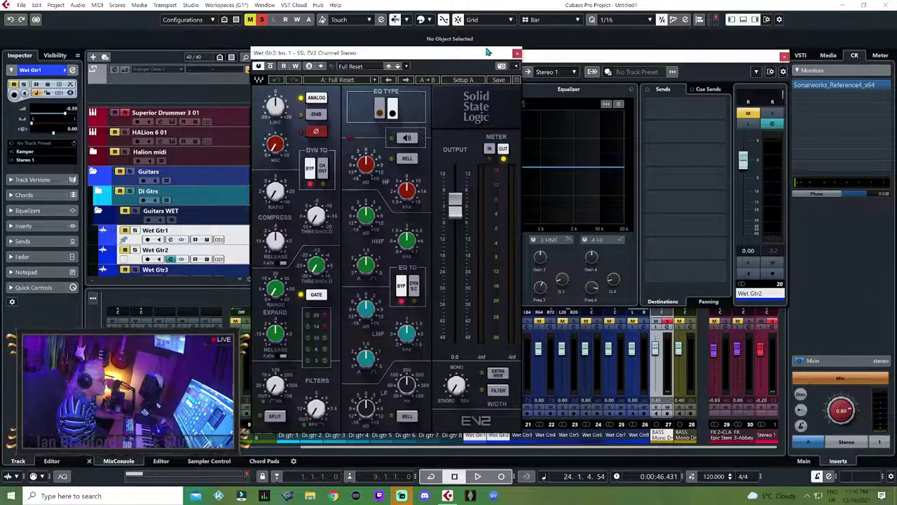
Engage the high-pass filter in Wet Gtr2's SSL EV2 Channel and set its cutoff slightly below 120 Hz.
drag(500, 54, 608, 16)
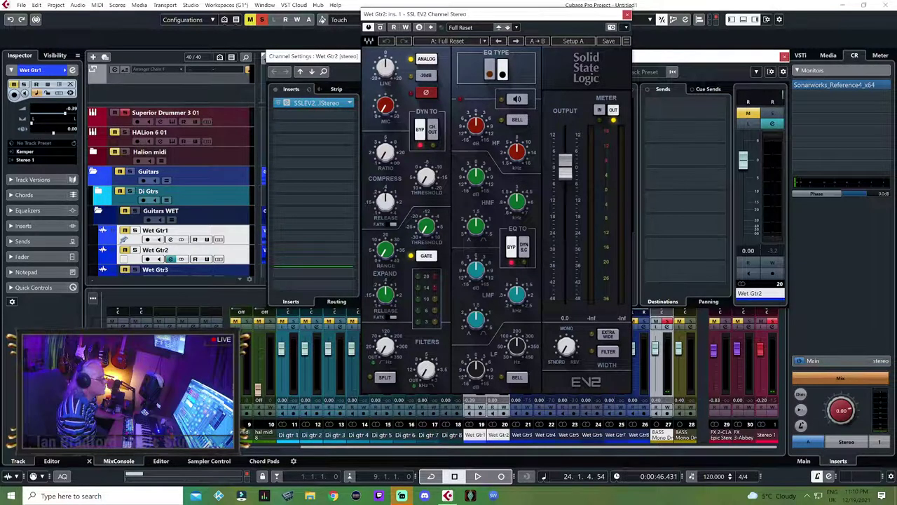
drag(385, 345, 385, 340)
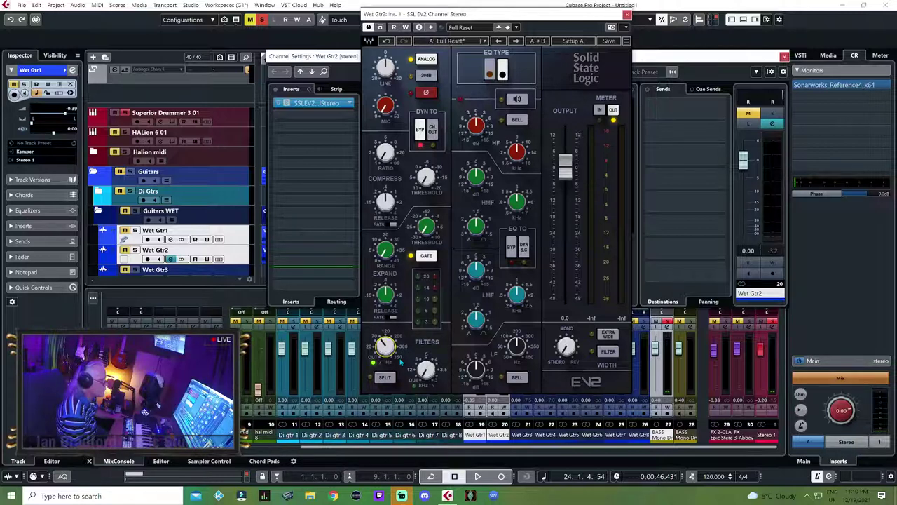
Play the song, close Wet Gtr2's channel settings, and solo the Wet Gtr1 and Wet Gtr2 channels.
key(space)
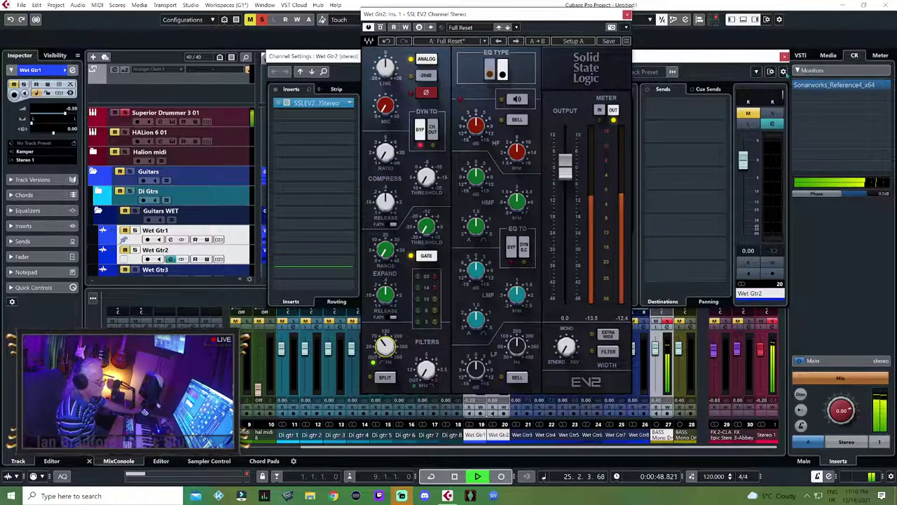
click(785, 56)
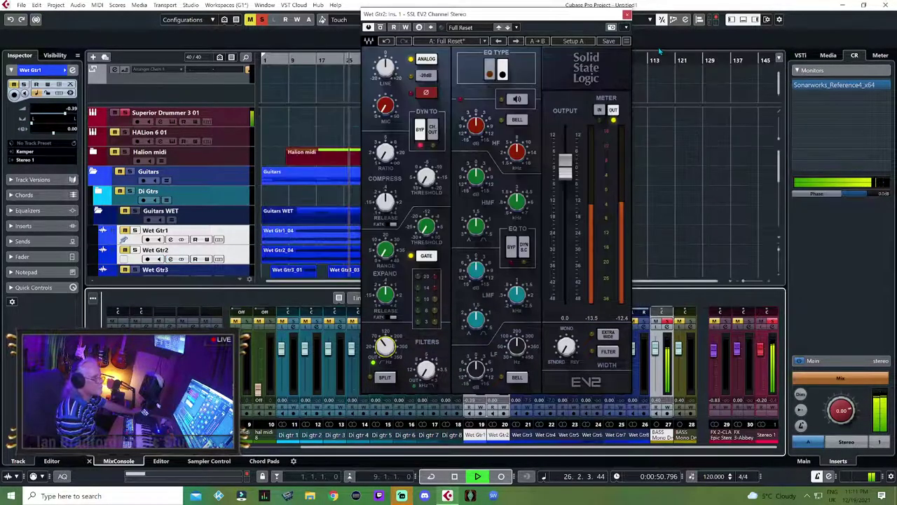
drag(603, 18, 822, 14)
click(481, 322)
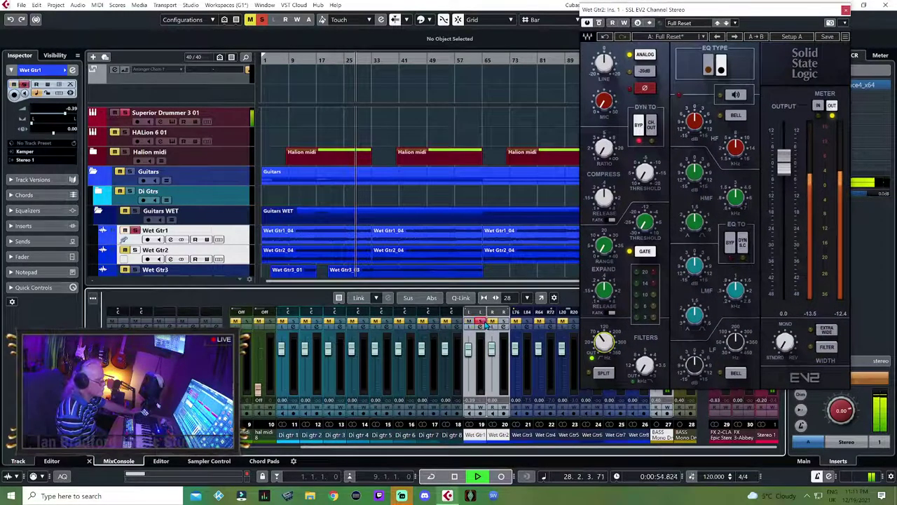
click(503, 322)
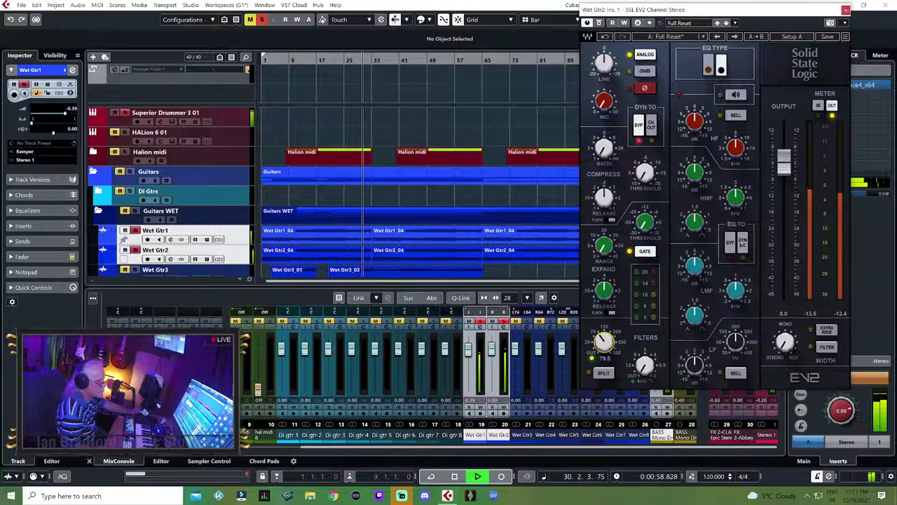
In Wet Gtr2's SSL EV2 Channel, raise the LF gain to 4.0 and route the EQ to DYN S.C and the dynamics to CH OUT.
mouse_move(604, 342)
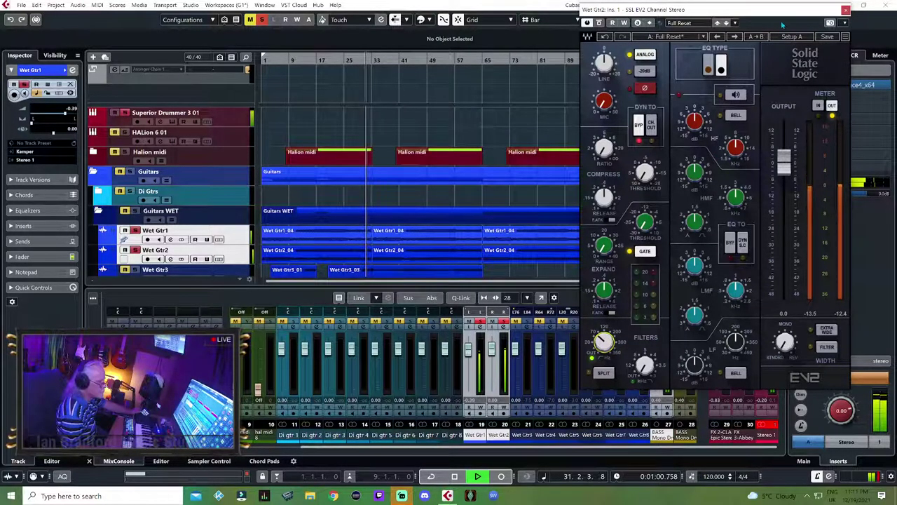
drag(785, 12, 436, 20)
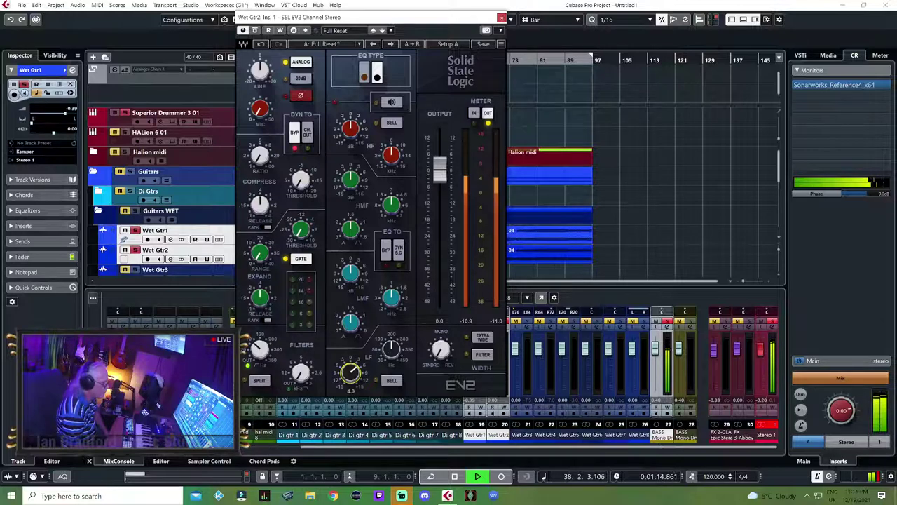
click(400, 254)
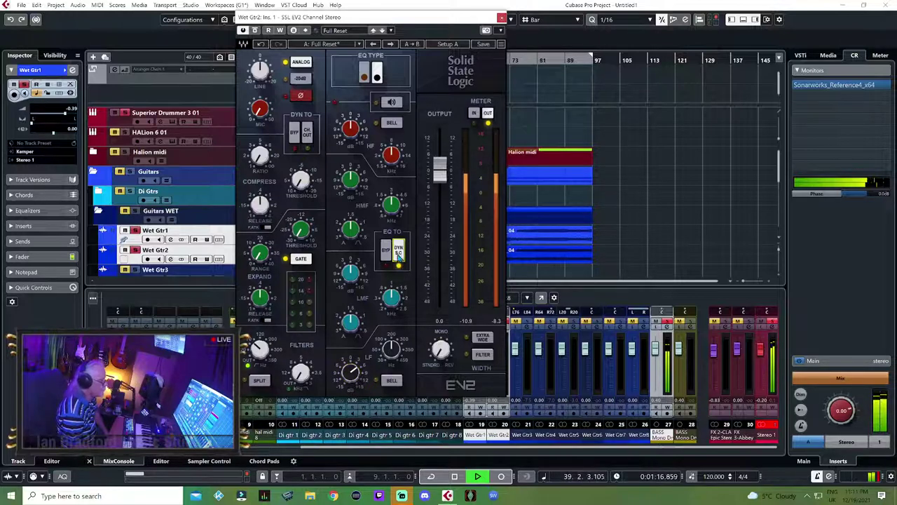
click(309, 140)
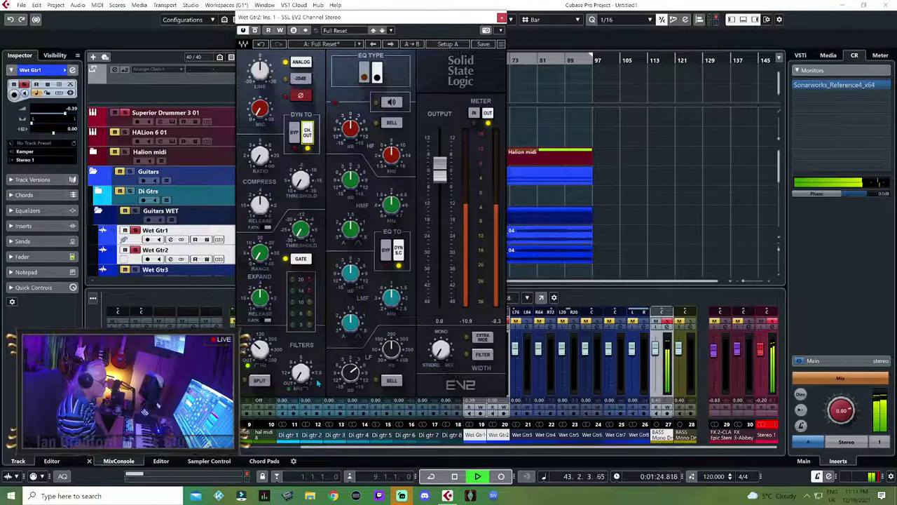
Engage the low-pass filter in Wet Gtr2's SSL EV2 Channel and set its cutoff to about 10.8 kHz.
mouse_move(301, 371)
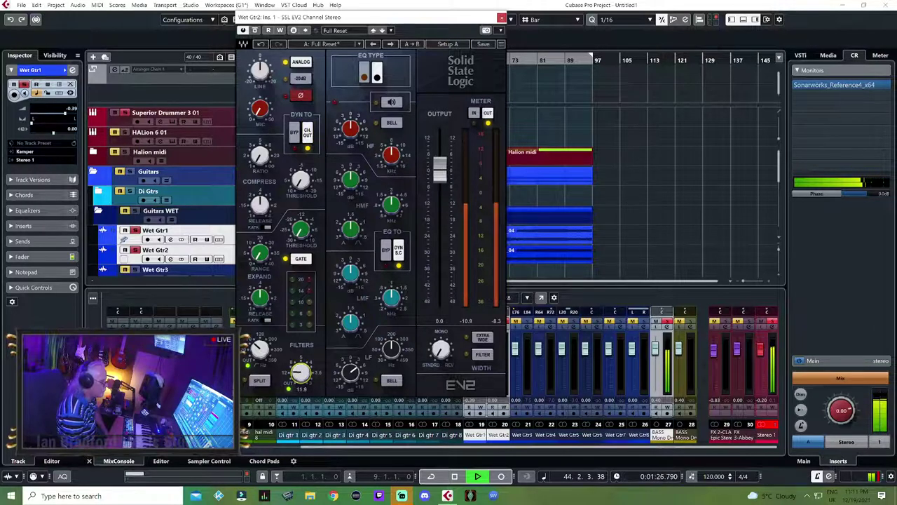
scroll(300, 372, down, 1)
scroll(300, 372, up, 1)
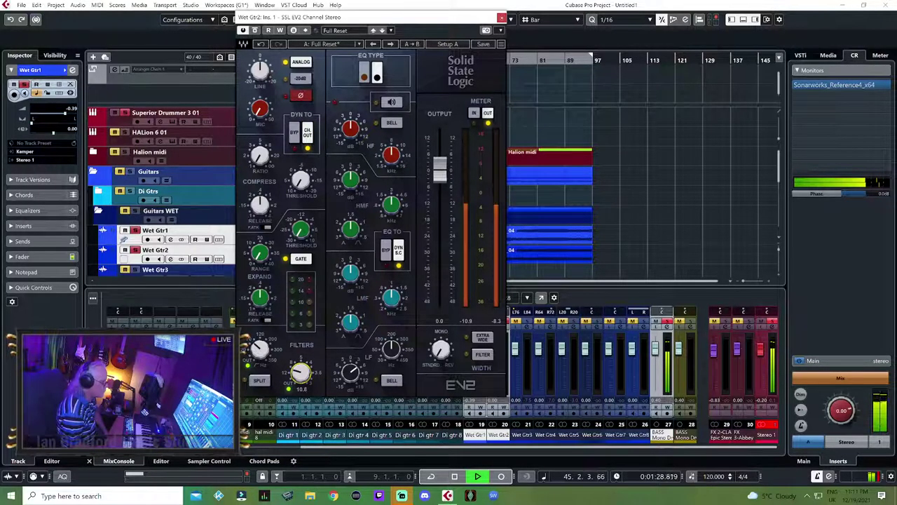
Set the SSL EV2 LF gain to 6.2, raise the LF frequency and set the HMF gain to 4.0, closing the plug-in and stopping playback.
scroll(350, 371, up, 1)
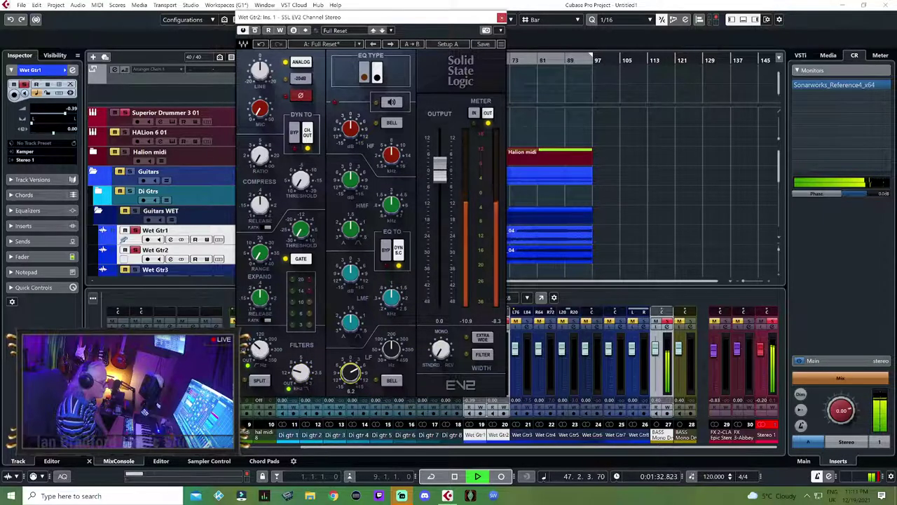
scroll(391, 346, up, 1)
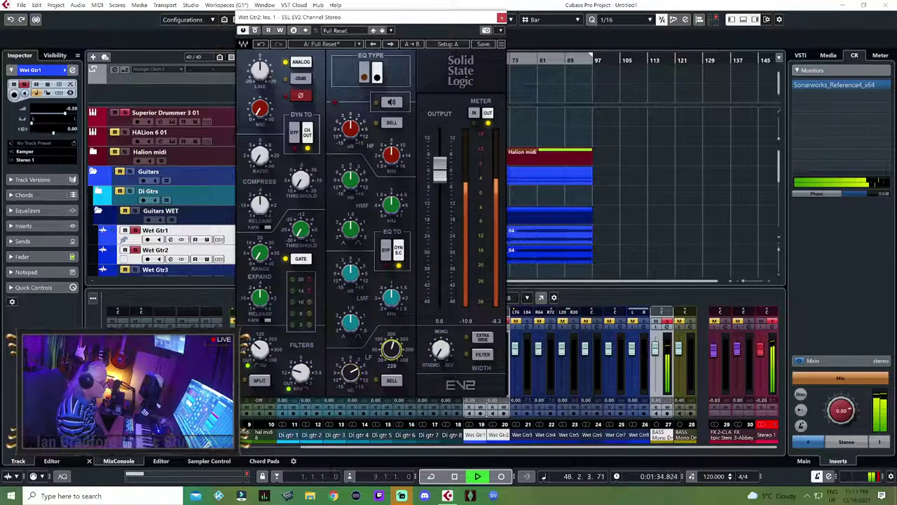
scroll(392, 346, up, 1)
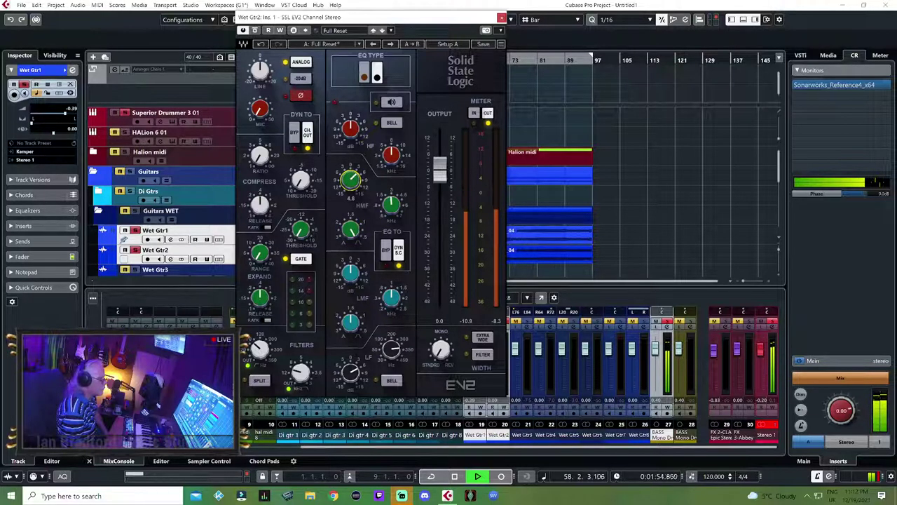
click(502, 17)
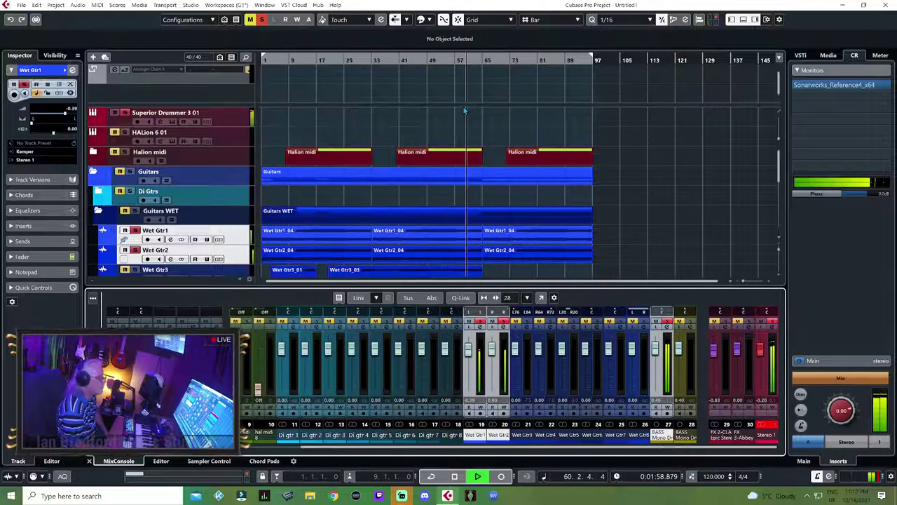
key(space)
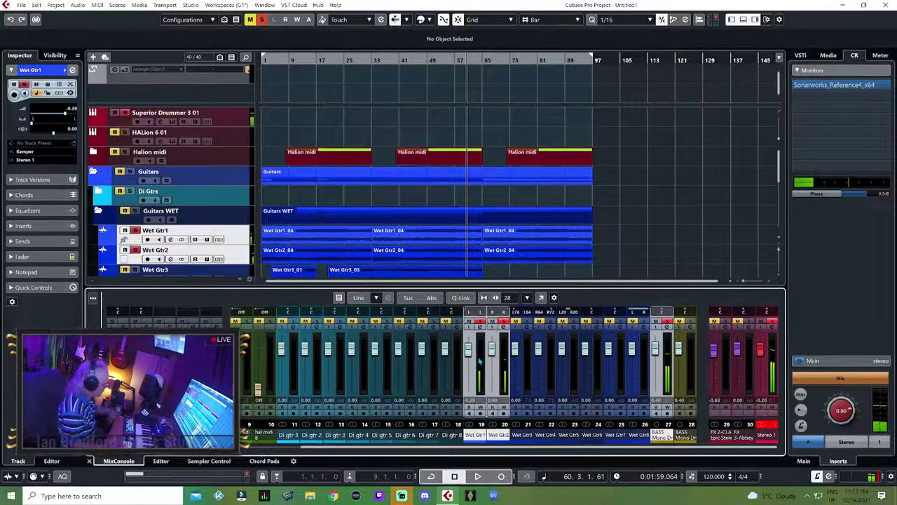
Load the BABY Audio TAIP plug-in as the second insert on Wet Gtr2.
click(504, 329)
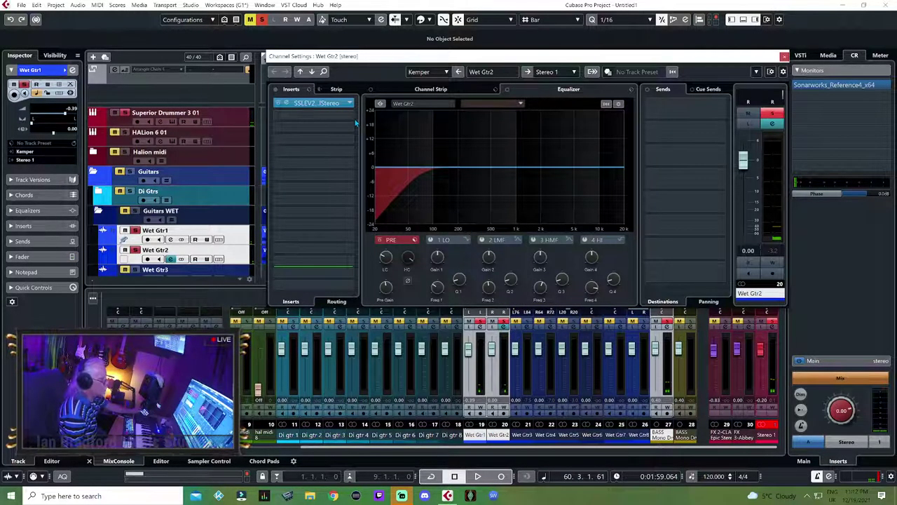
click(330, 114)
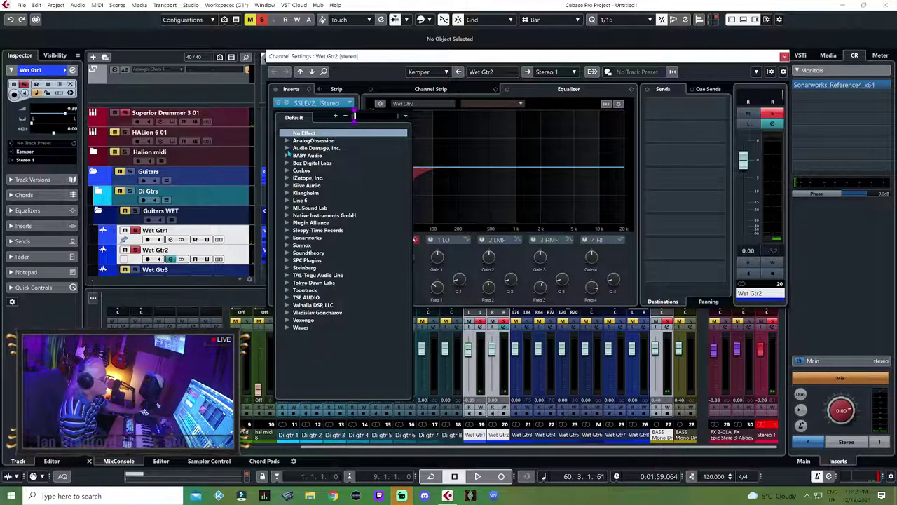
click(288, 155)
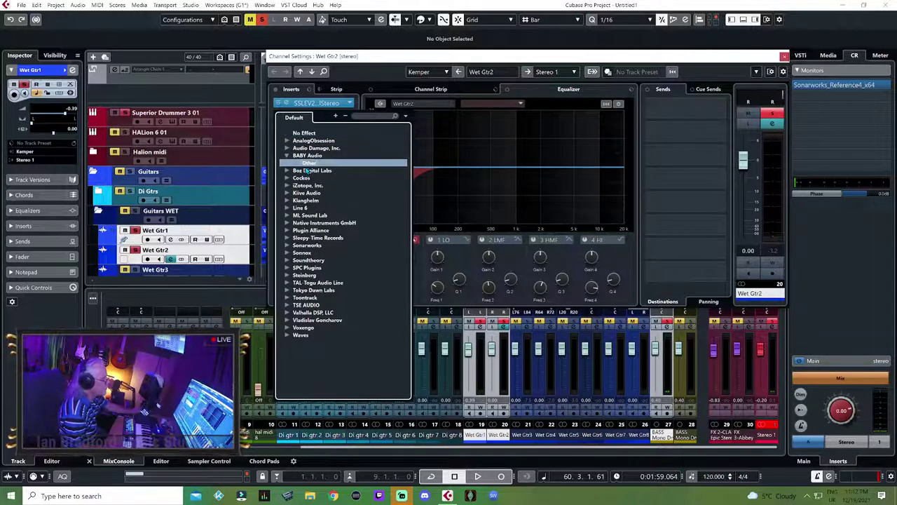
click(308, 163)
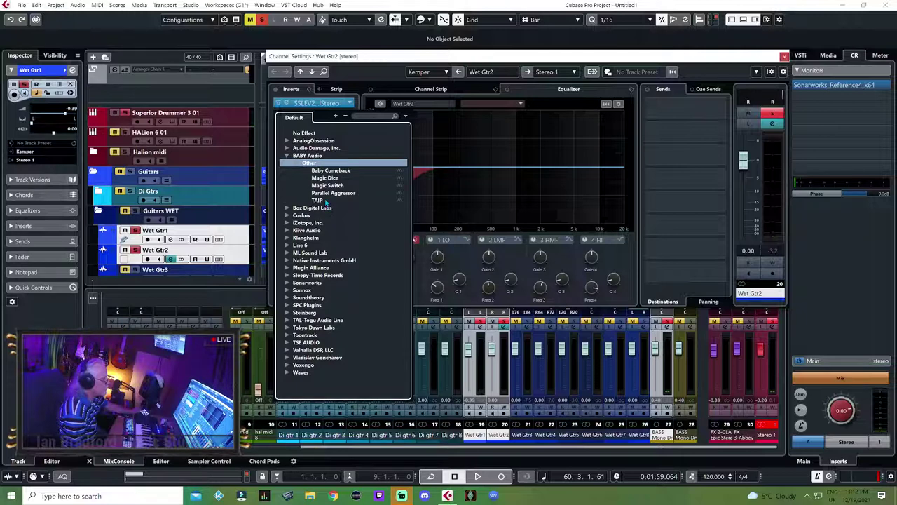
click(326, 201)
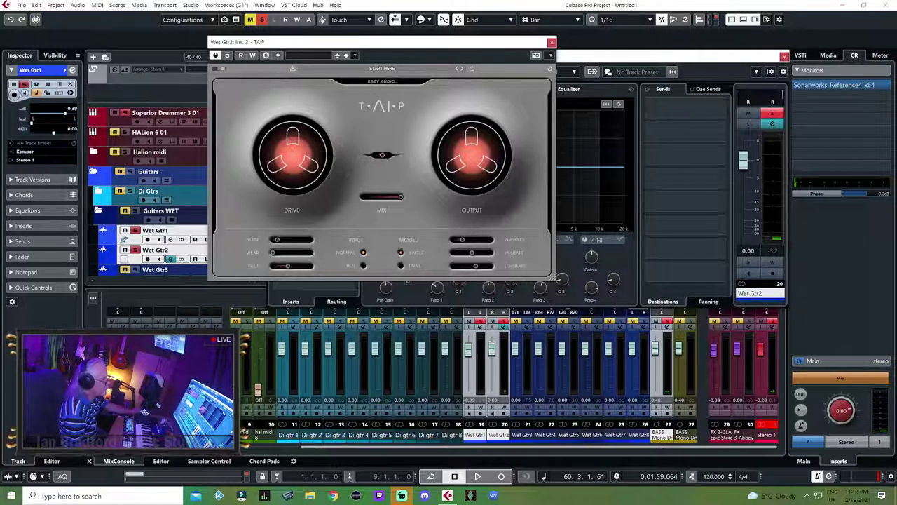
Audition the mix with TAIP on Wet Gtr2, close its windows, and solo Wet Gtr3 and Wet Gtr4 for another listen from the start.
key(space)
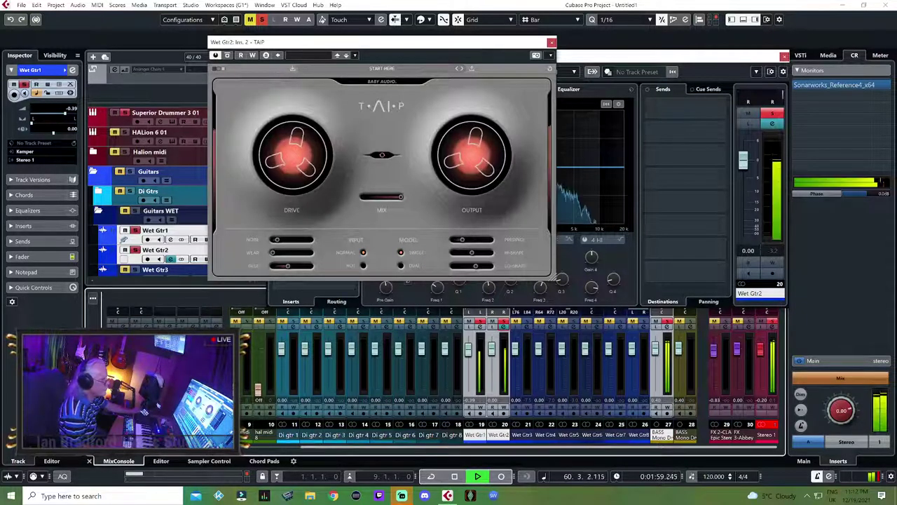
click(553, 43)
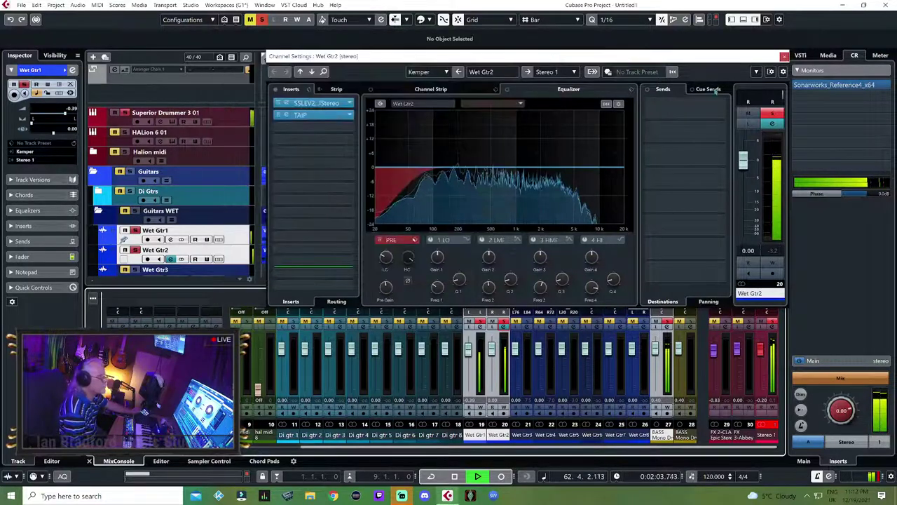
click(784, 56)
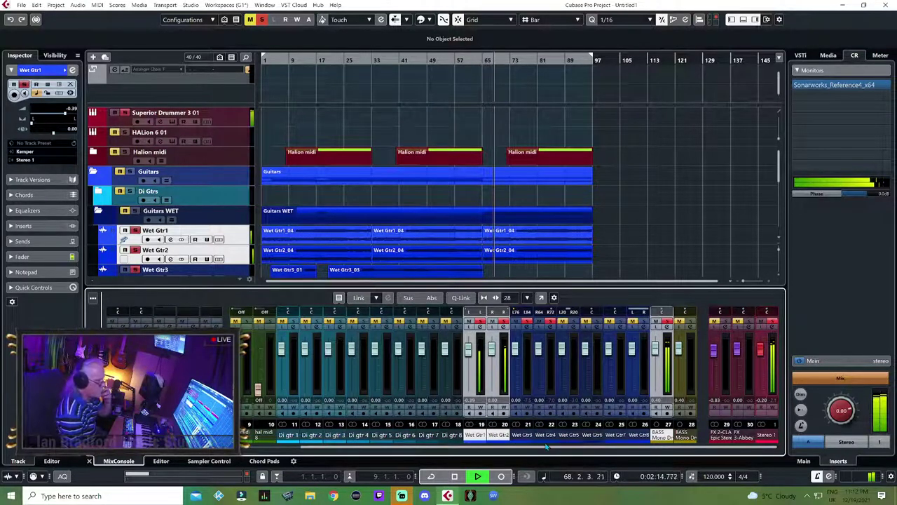
key(space)
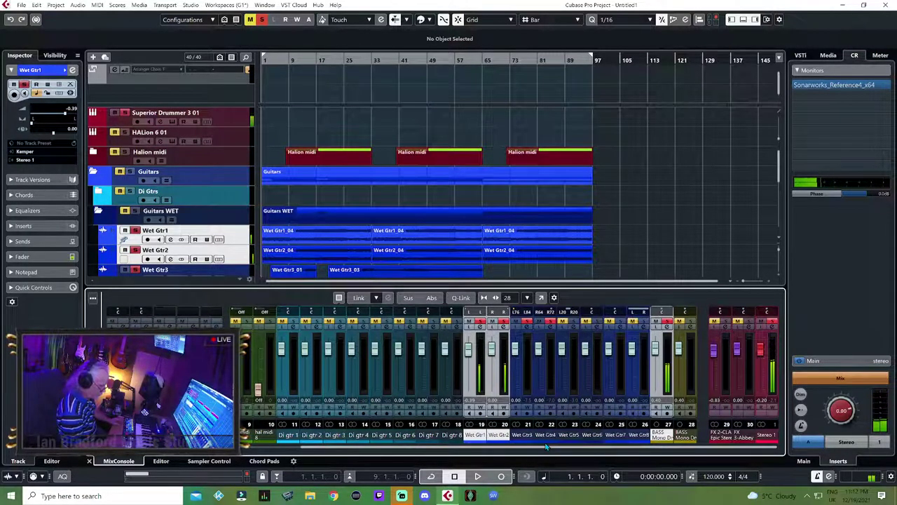
key(space)
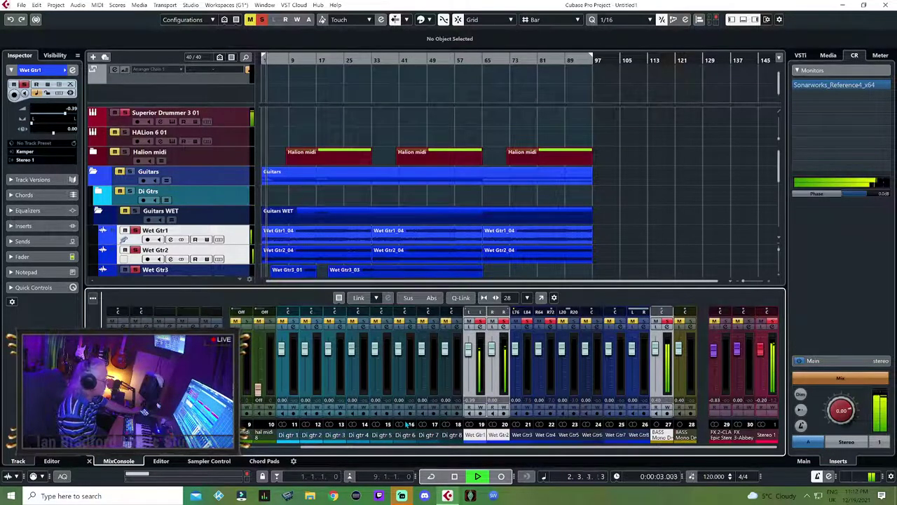
key(space)
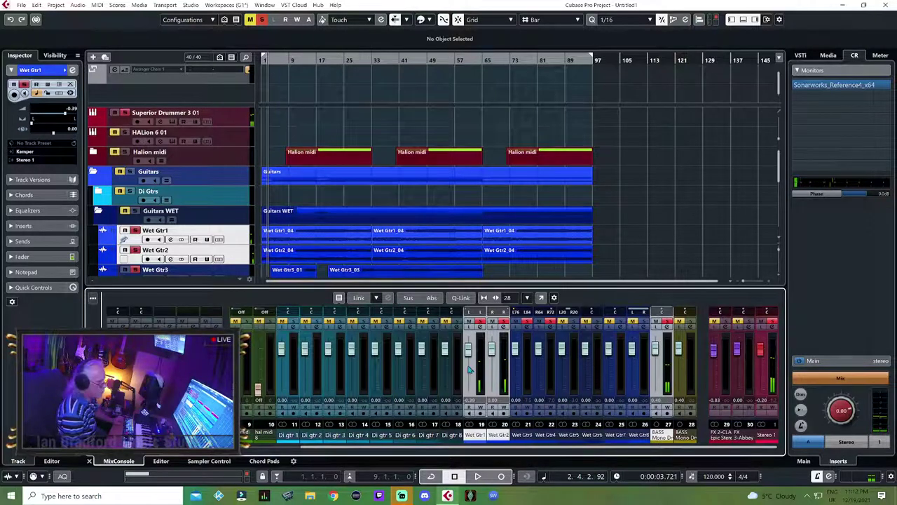
Open the channel settings for Wet Gtr1.
click(503, 328)
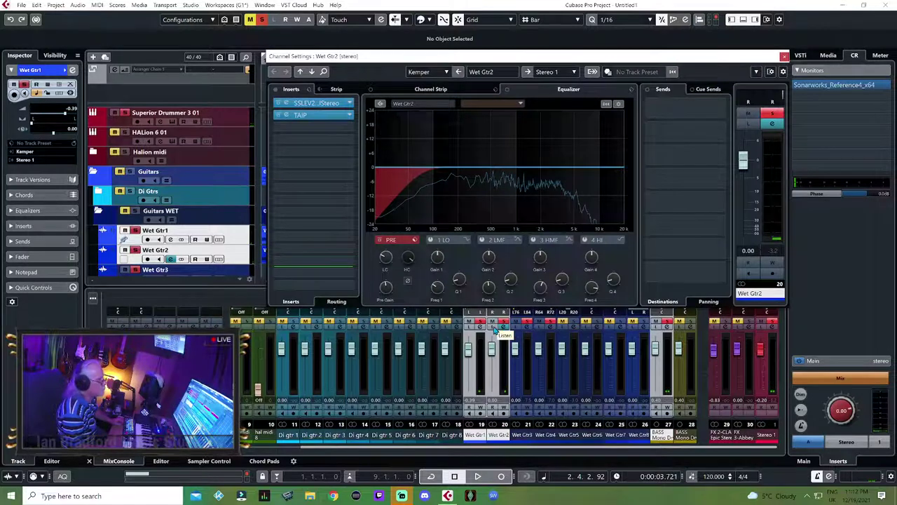
click(480, 328)
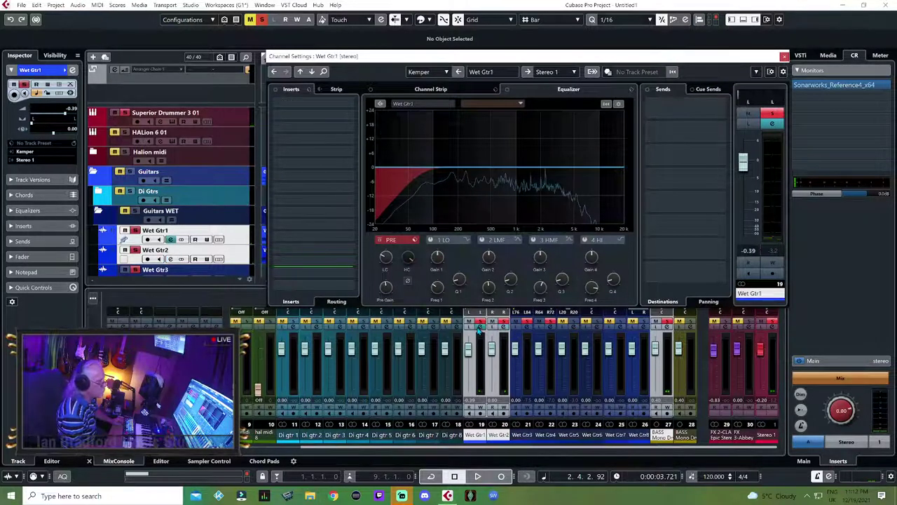
click(480, 329)
click(480, 330)
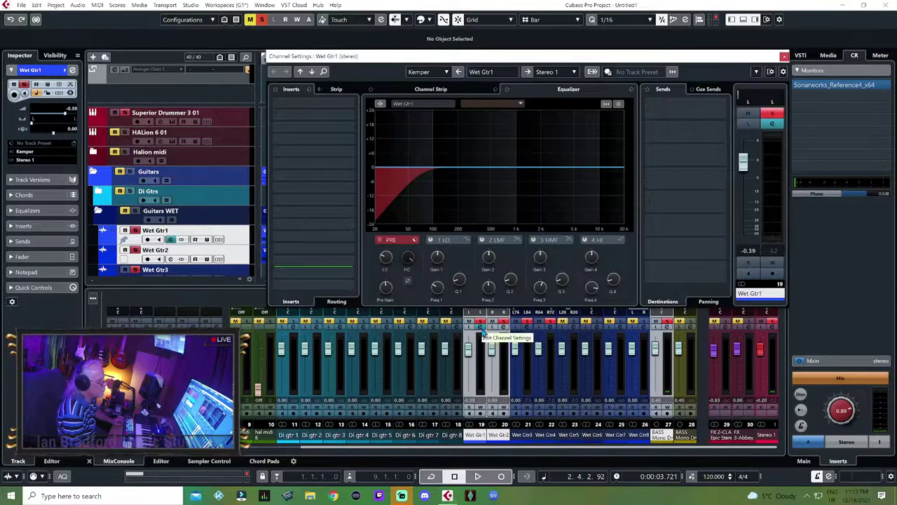
Load the BABY Audio Parallel Aggressor plug-in as the first insert on Wet Gtr1.
click(333, 105)
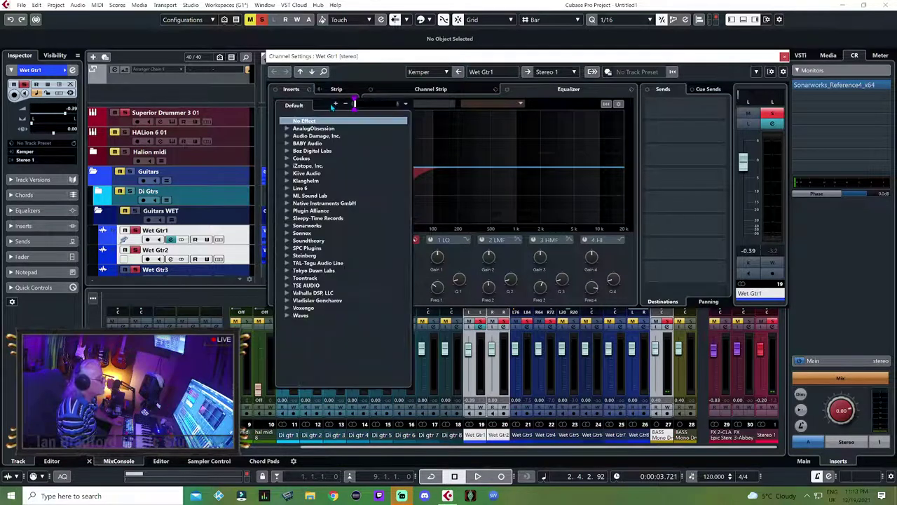
click(287, 144)
click(296, 151)
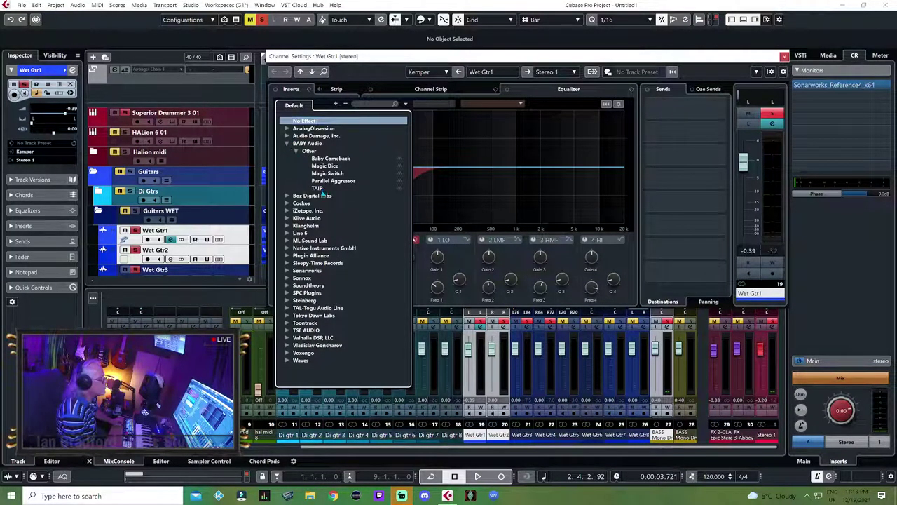
click(330, 181)
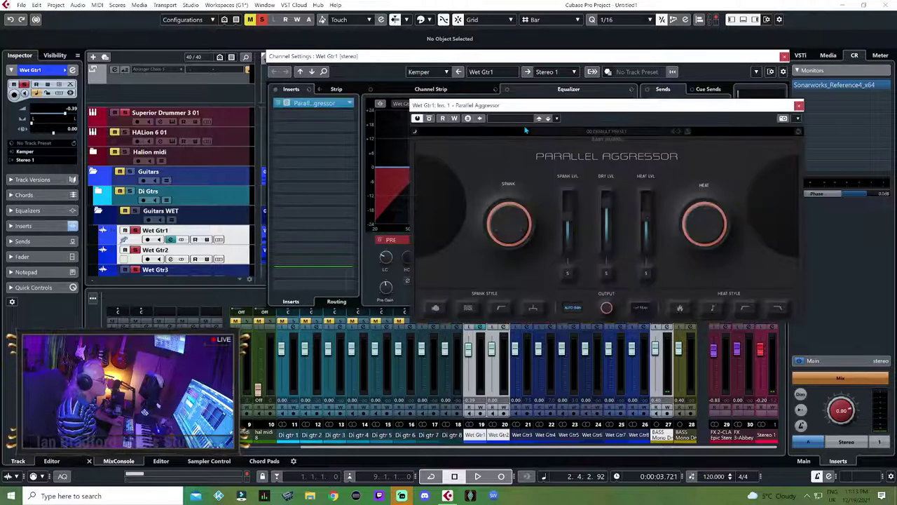
Replace Parallel Aggressor in Wet Gtr1's first insert with the BABY Audio TAIP plug-in.
drag(339, 105, 363, 124)
click(353, 103)
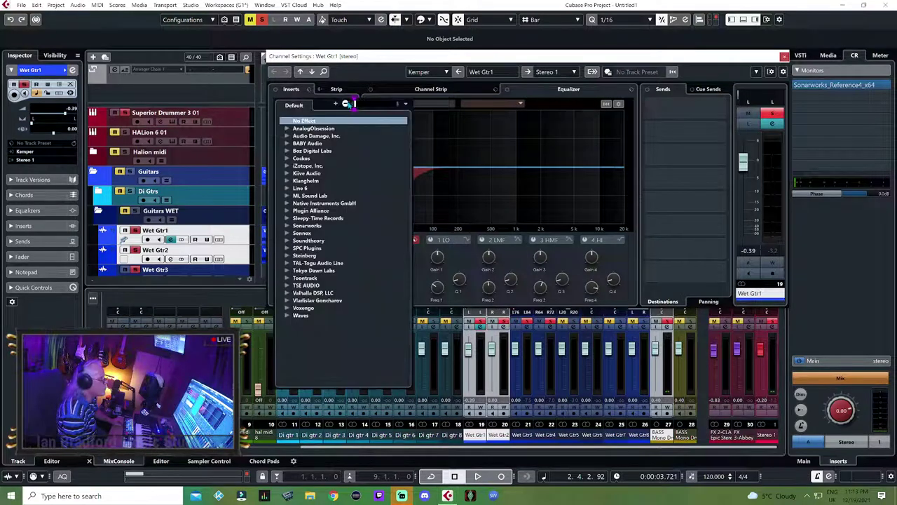
click(288, 143)
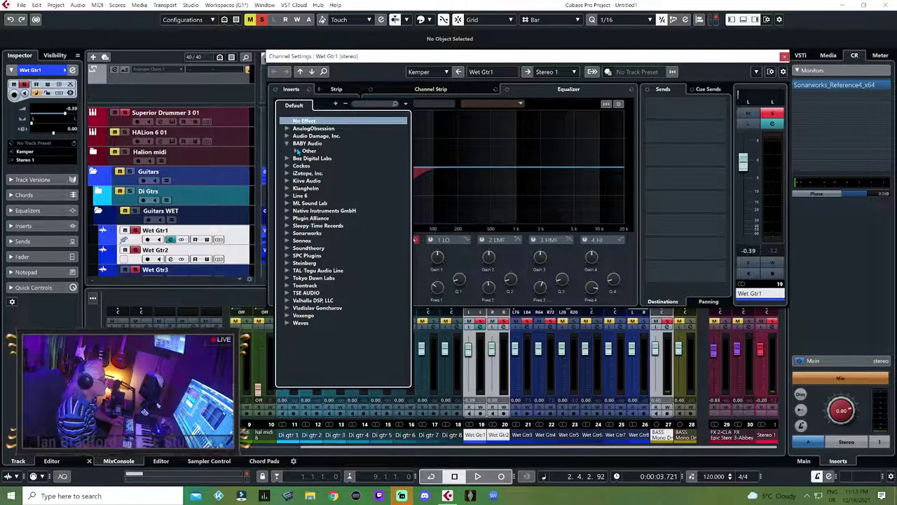
click(296, 150)
click(317, 188)
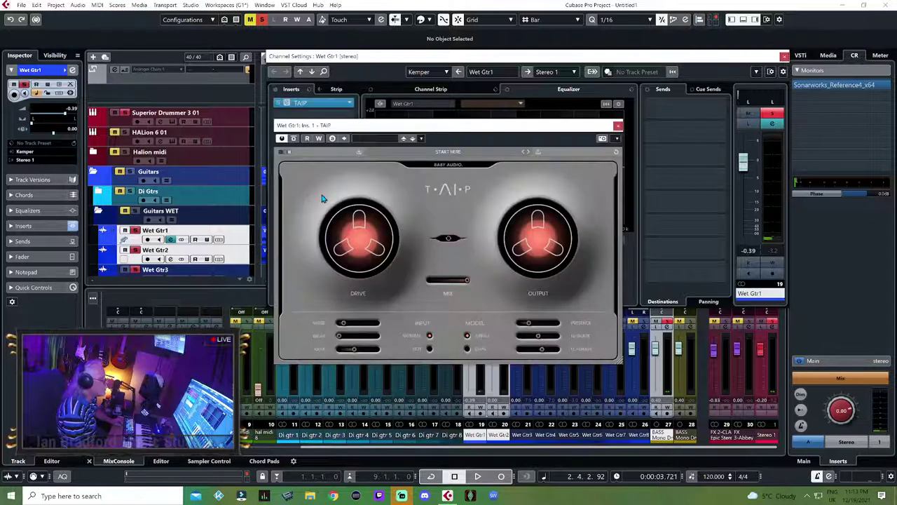
Move TAIP down to a lower insert on Wet Gtr1 and load Waves SSL EV2 Channel Stereo in the first slot.
drag(542, 125, 635, 179)
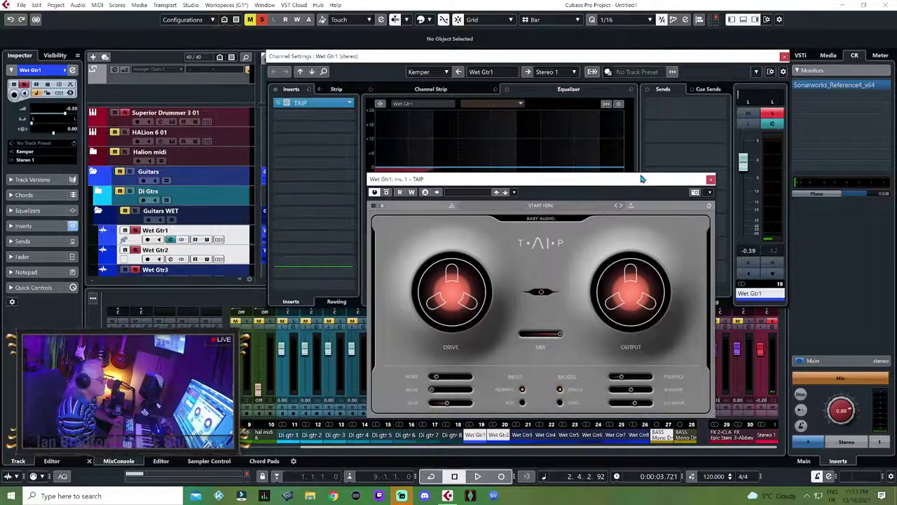
click(711, 180)
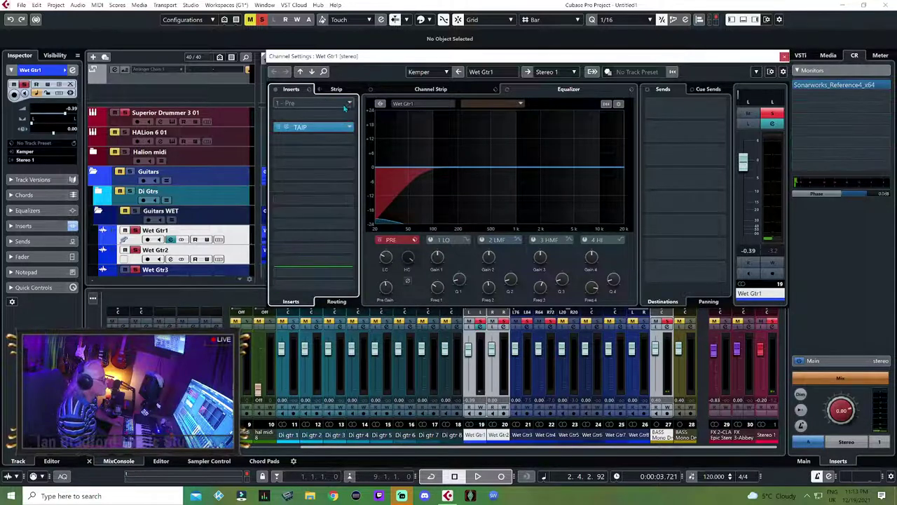
click(347, 104)
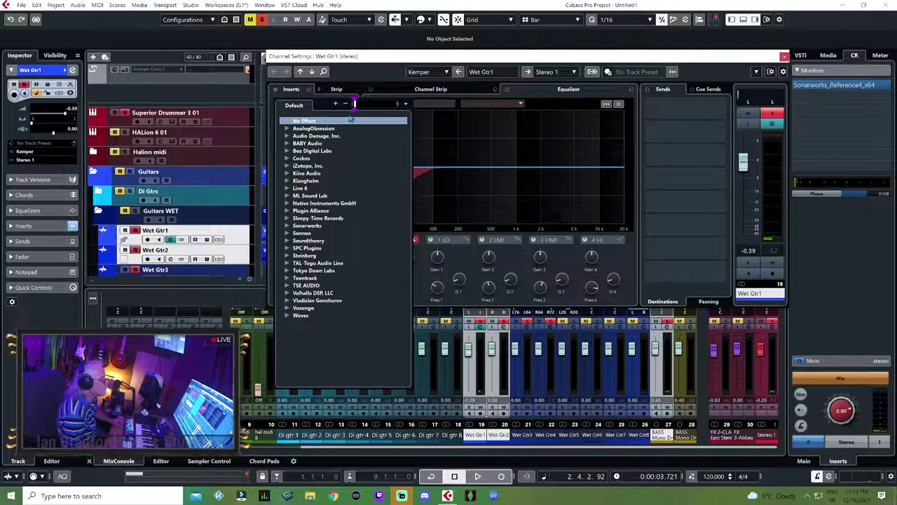
click(286, 315)
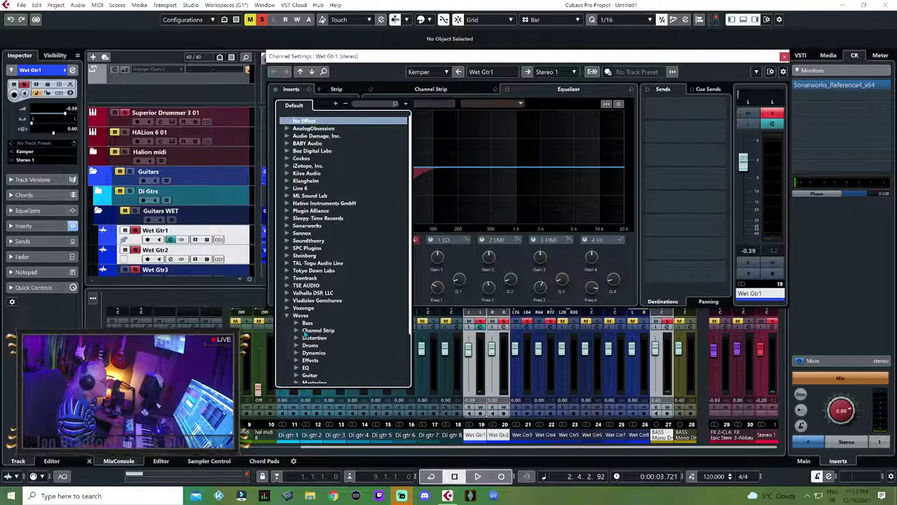
click(298, 332)
scroll(319, 357, down, 3)
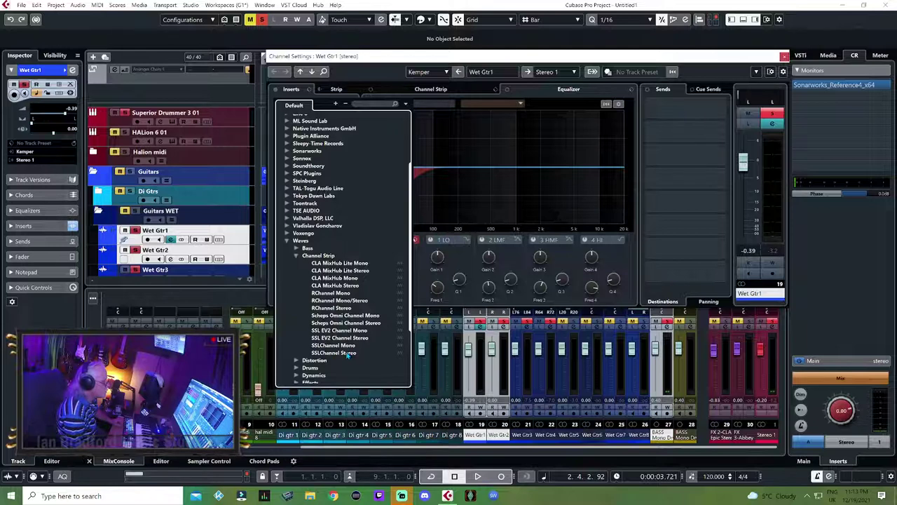
click(356, 339)
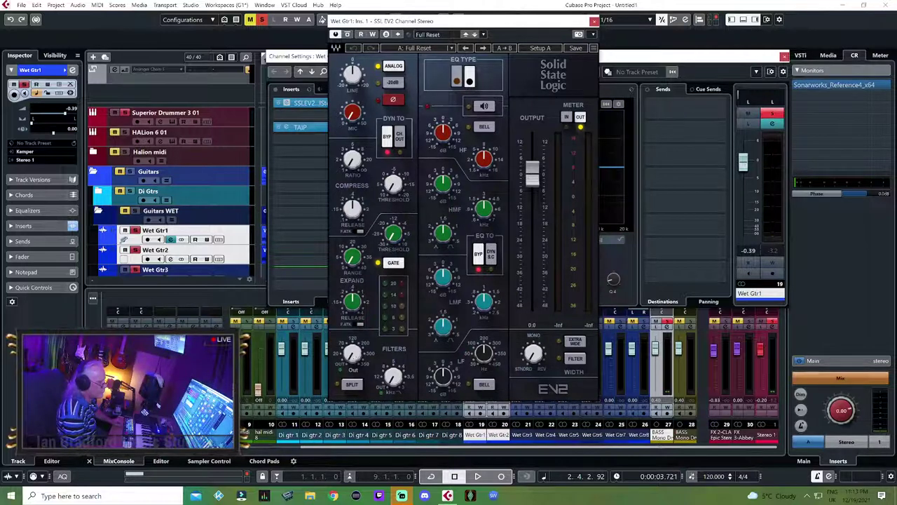
Engage and raise the high-pass filter in Wet Gtr1's SSL EV2 Channel, and close the plug-in and channel settings windows.
mouse_move(353, 355)
drag(352, 354, 353, 329)
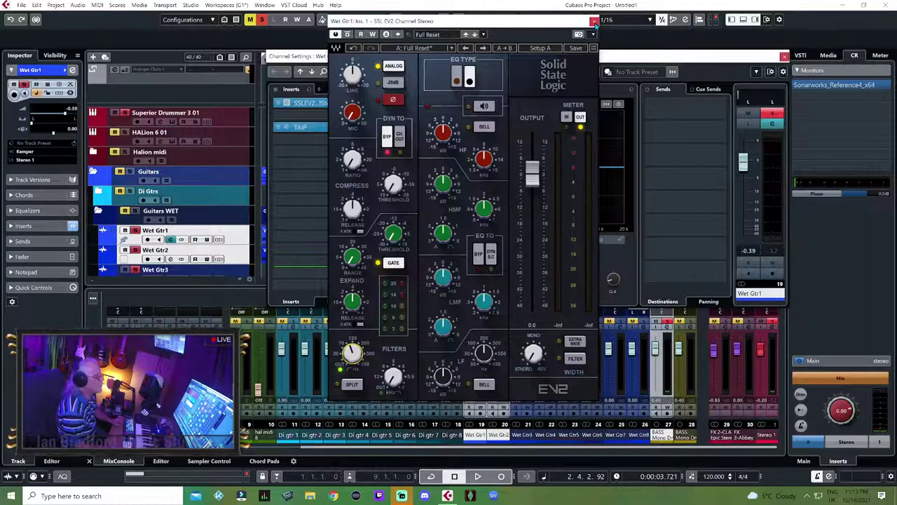
click(593, 22)
click(785, 56)
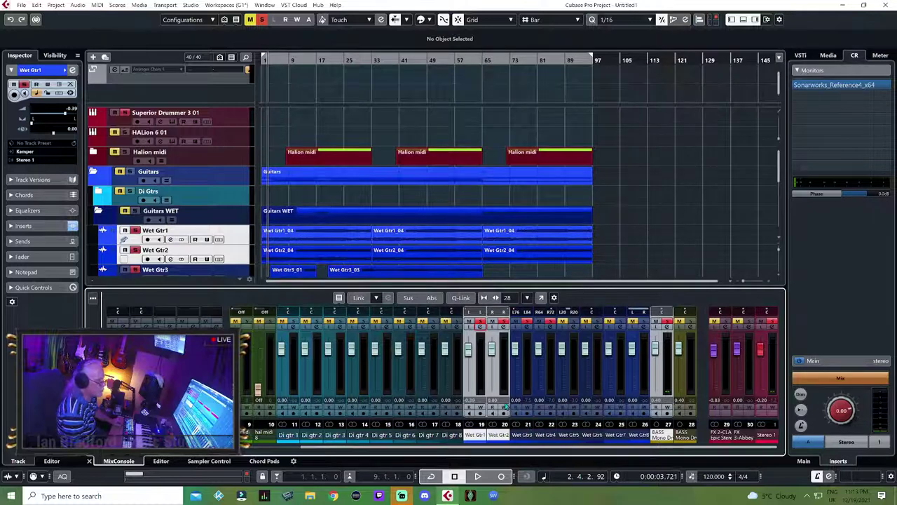
Check the insert chains of Wet Gtr1, Wet Gtr2 and Wet Gtr3 in their channel settings.
click(481, 328)
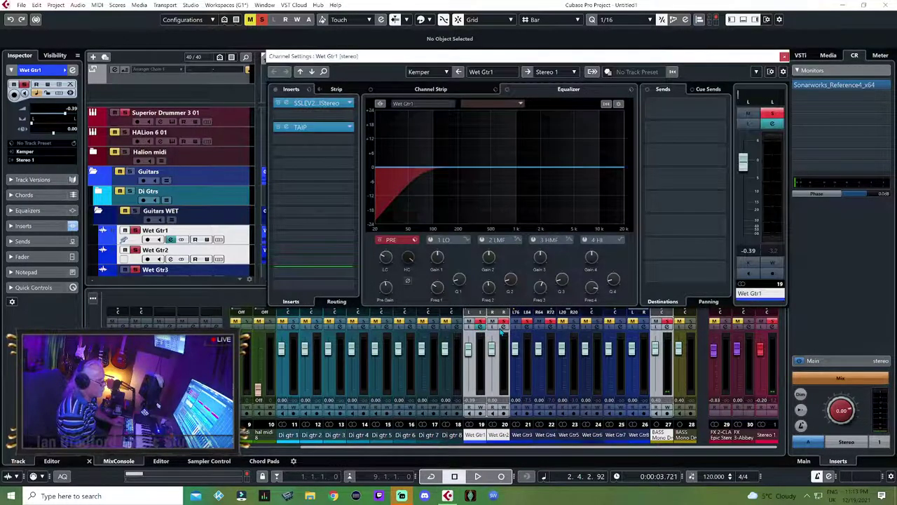
click(503, 328)
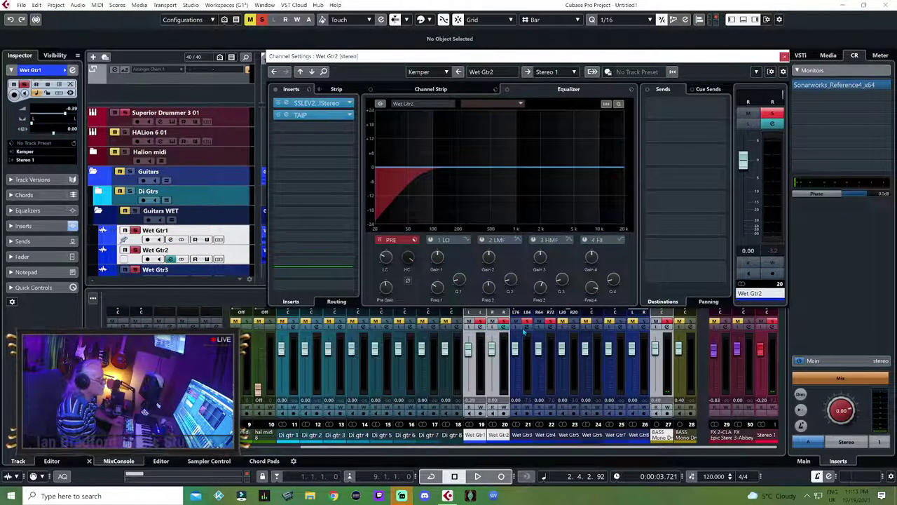
click(526, 328)
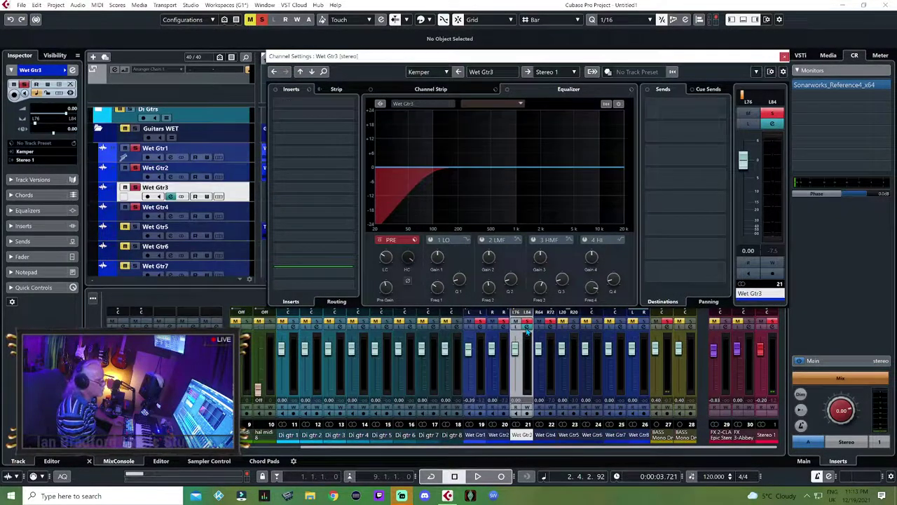
click(784, 56)
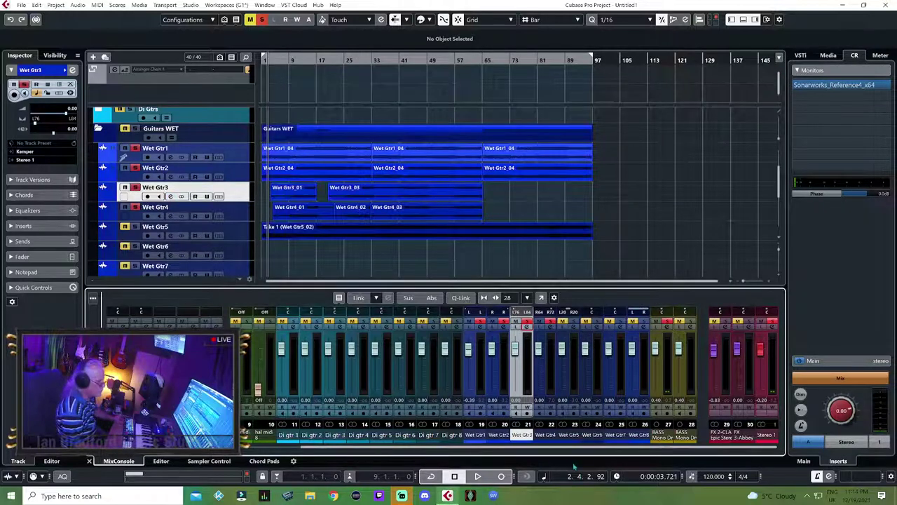
Select Wet Gtr3 and Wet Gtr4 together, enable Q-Link for them, and open the channel settings for Wet Gtr3.
ctrl+click(547, 436)
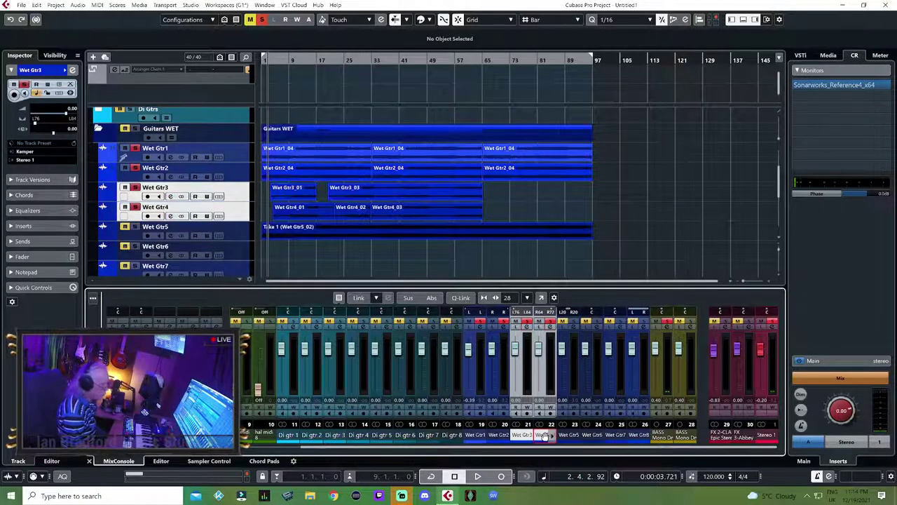
click(462, 298)
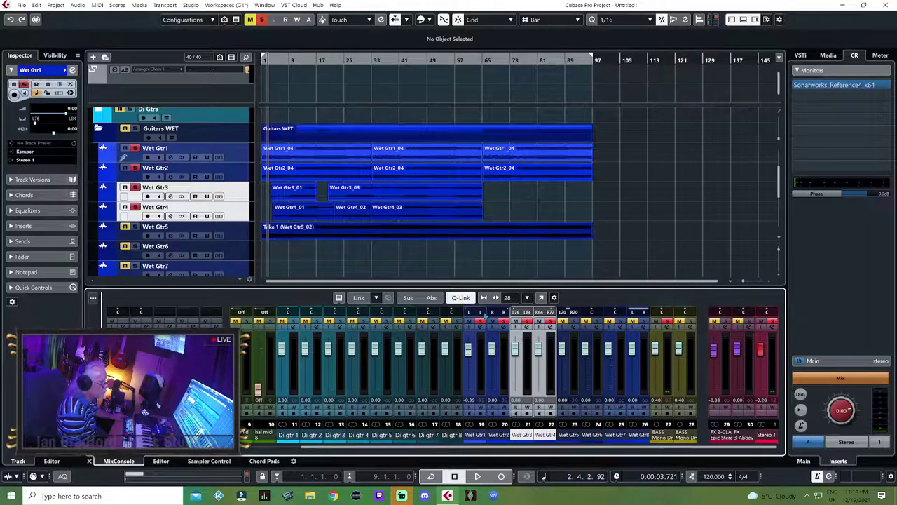
click(528, 328)
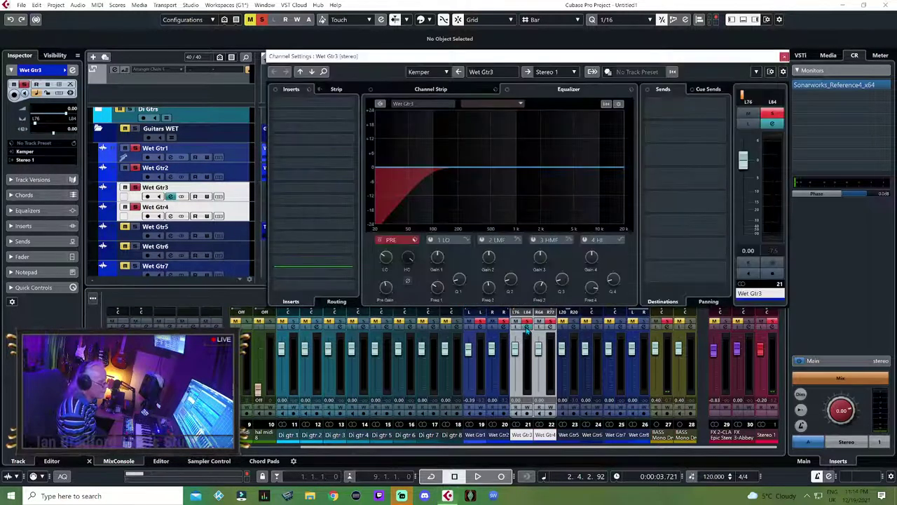
Load Waves SSL EV2 Channel Stereo as the first insert on the linked Wet Gtr3 and Wet Gtr4 channels.
click(315, 114)
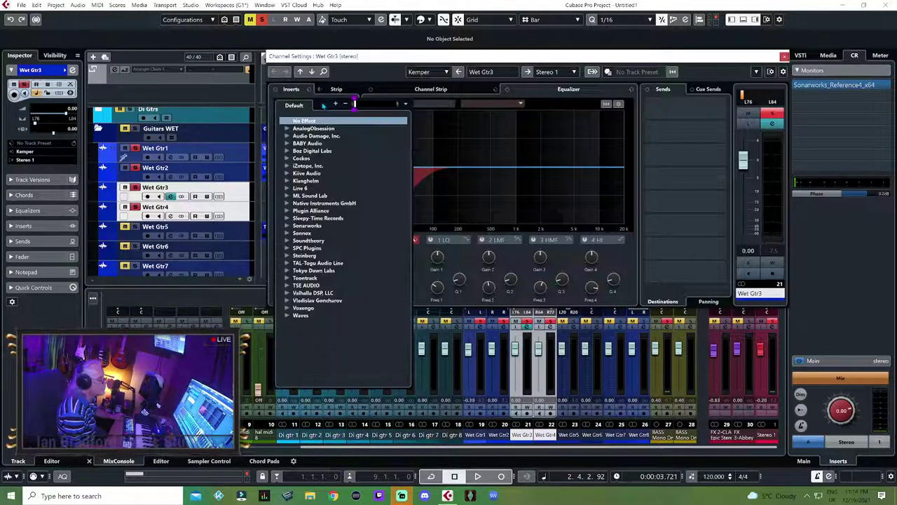
click(288, 317)
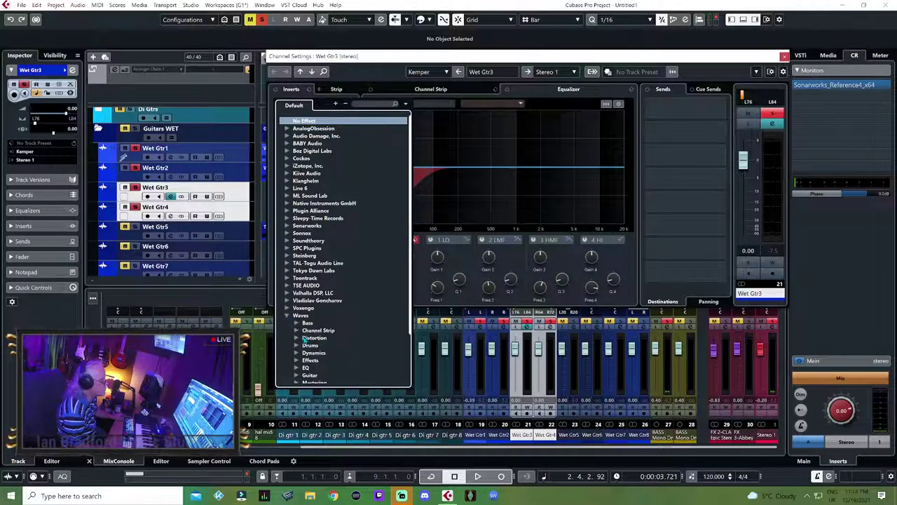
click(296, 330)
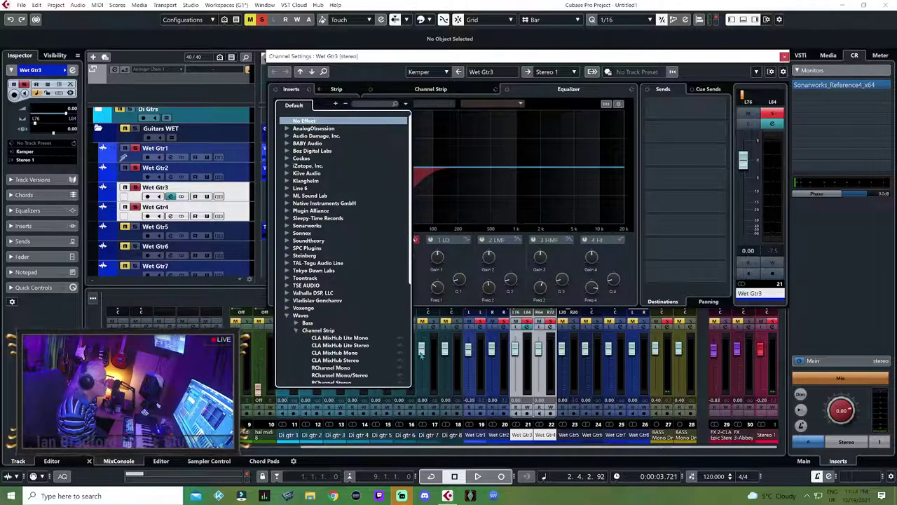
scroll(379, 355, down, 3)
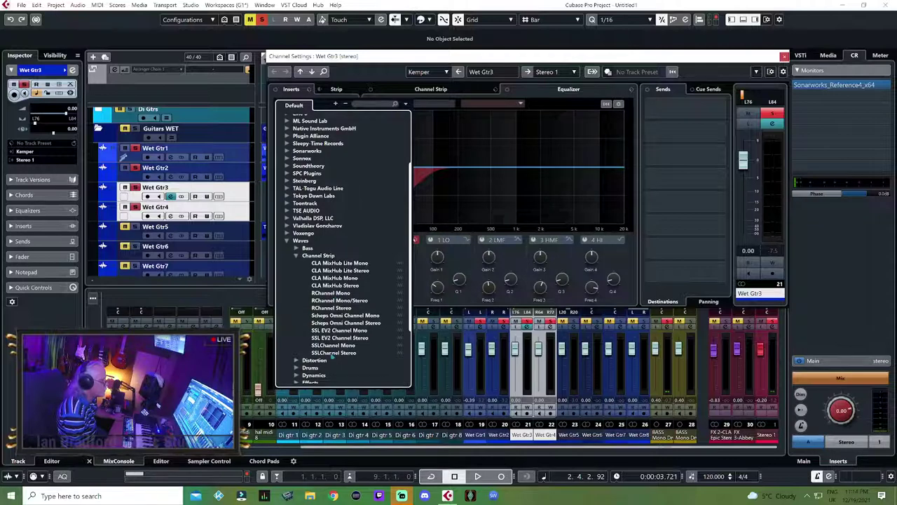
click(347, 339)
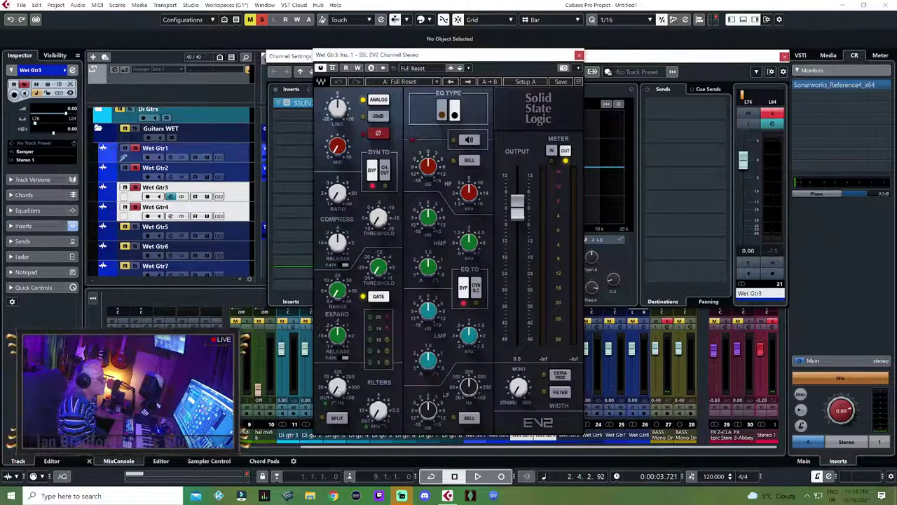
Set the high-pass filter in Wet Gtr3's SSL EV2 Channel to about 76.5 Hz and close the plug-in window.
mouse_move(337, 386)
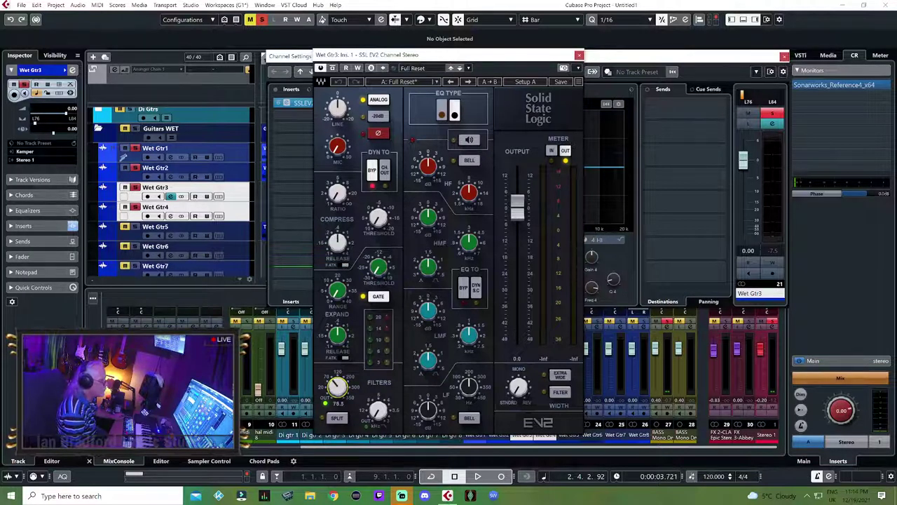
scroll(337, 386, up, 1)
click(578, 55)
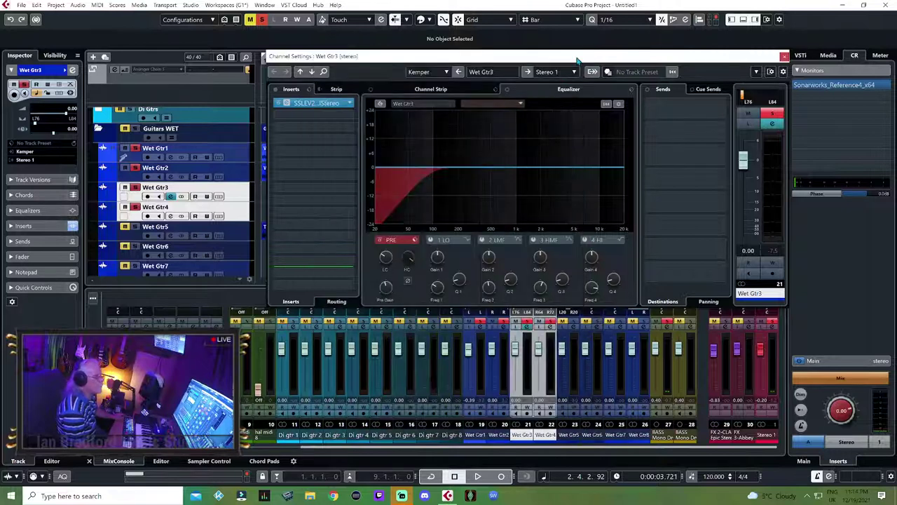
click(335, 114)
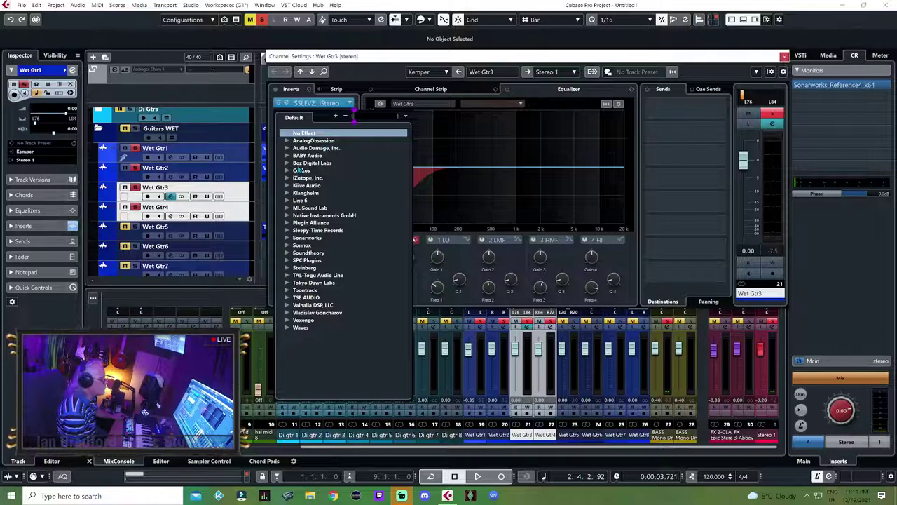
click(287, 156)
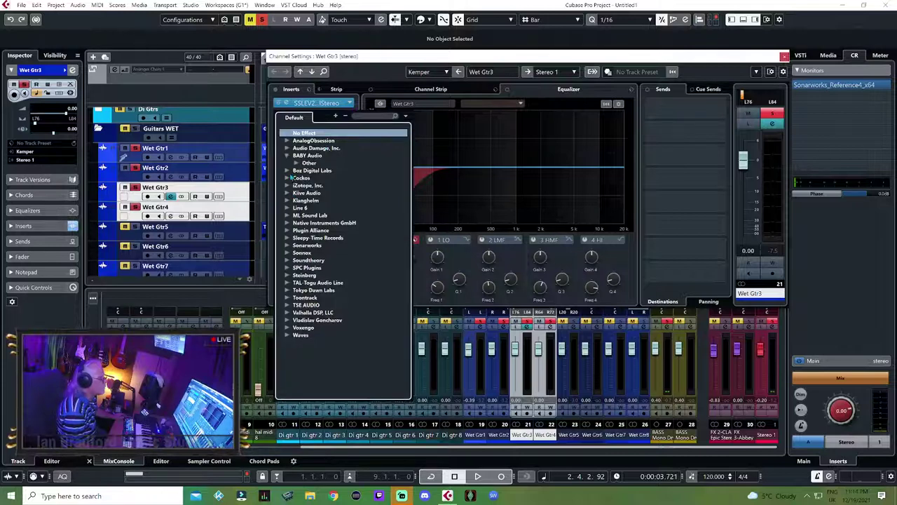
click(296, 163)
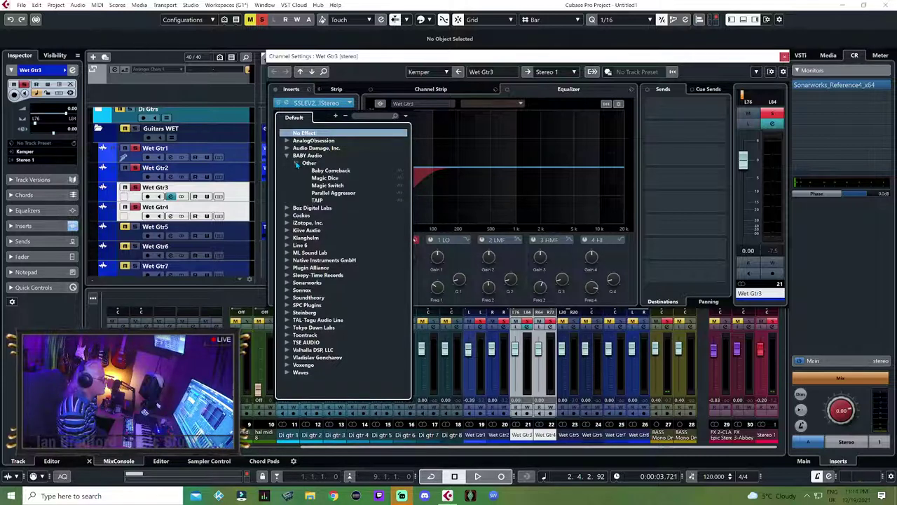
click(317, 201)
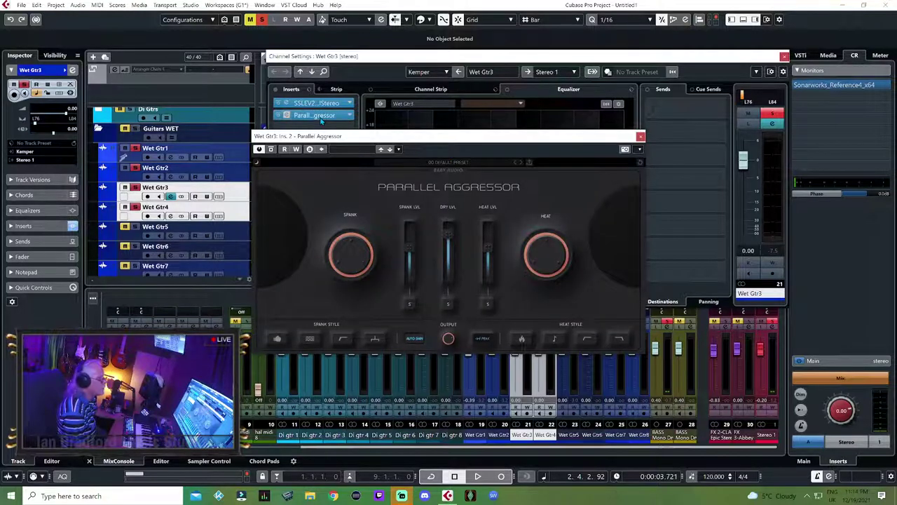
click(349, 115)
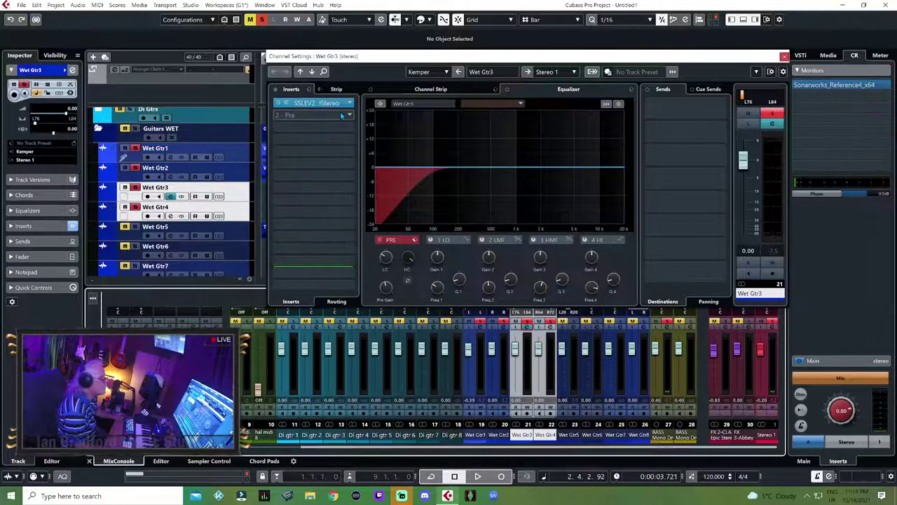
Load BABY Audio TAIP as the second insert on Wet Gtr3 and close the plug-in and channel settings windows.
click(345, 115)
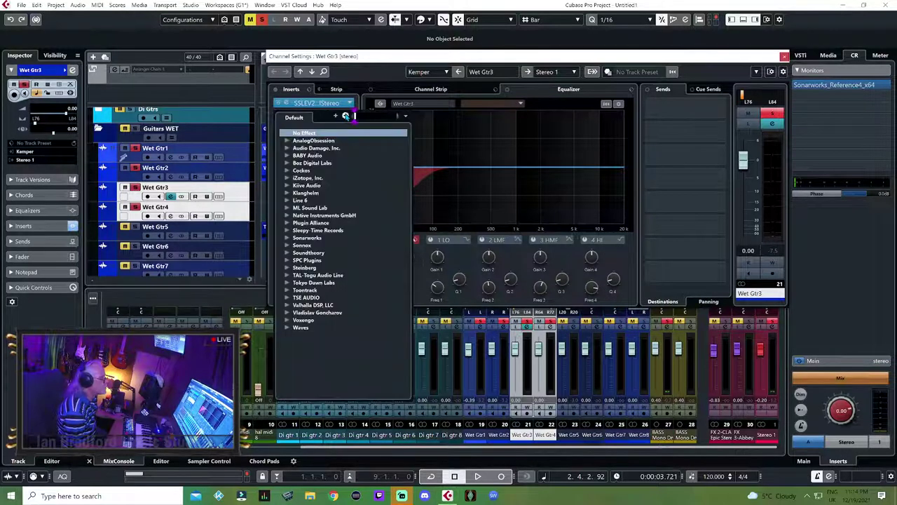
click(286, 156)
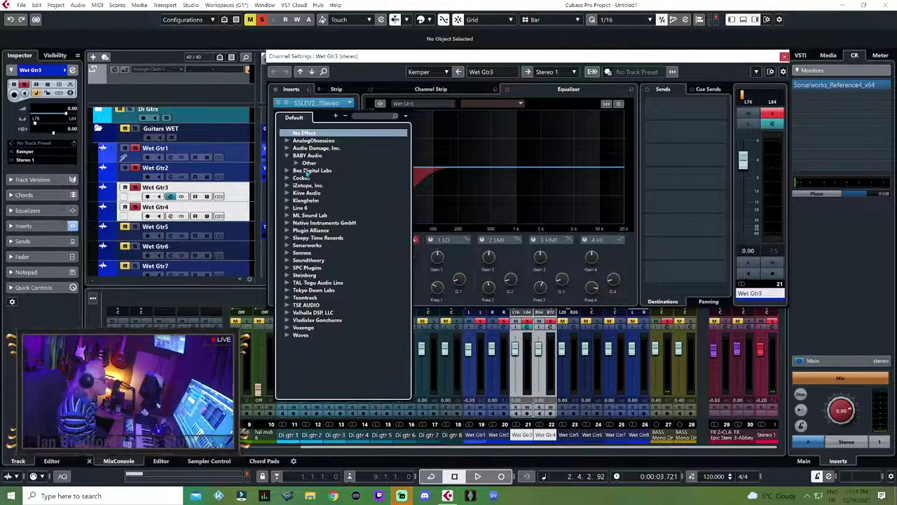
click(296, 164)
click(319, 200)
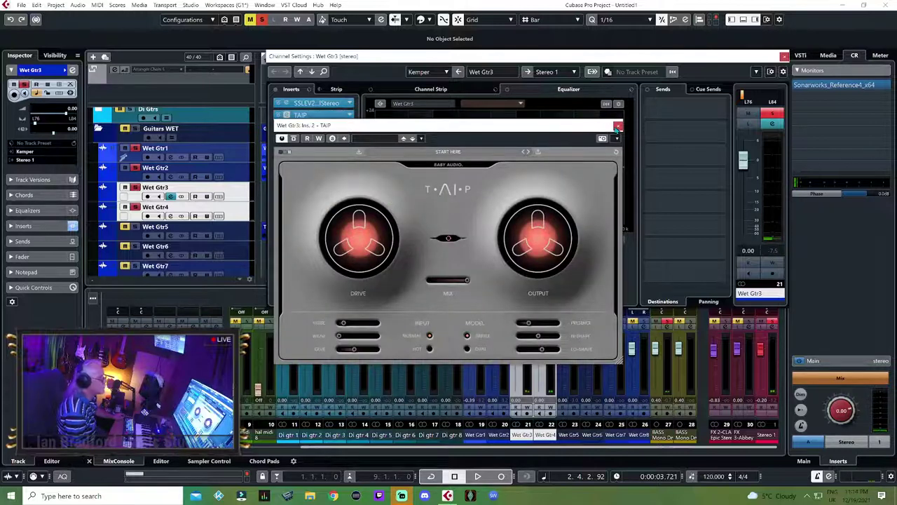
click(618, 125)
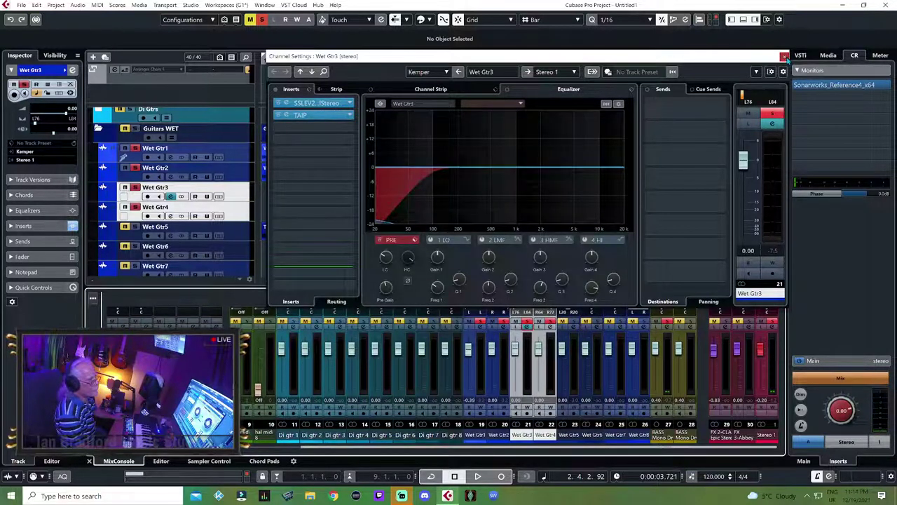
click(784, 55)
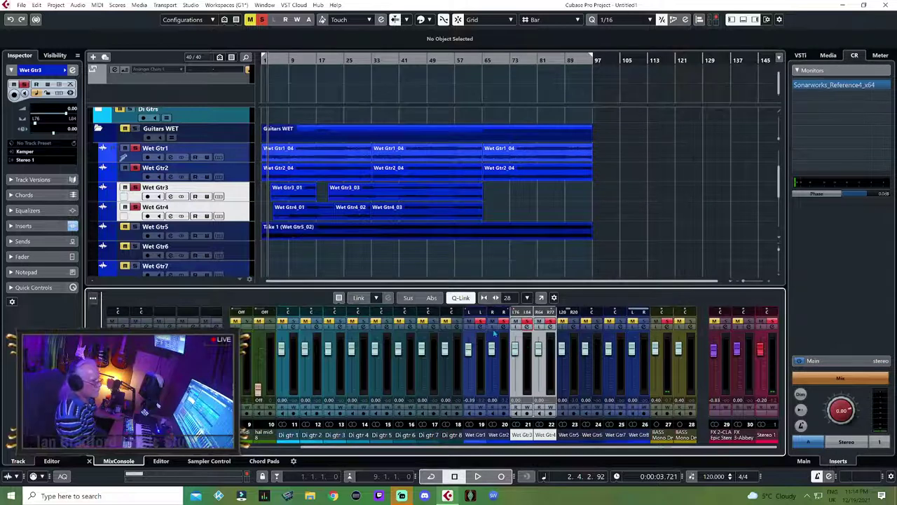
Clear all solos and open the MixConsole's commands for adding tracks and channels.
click(261, 19)
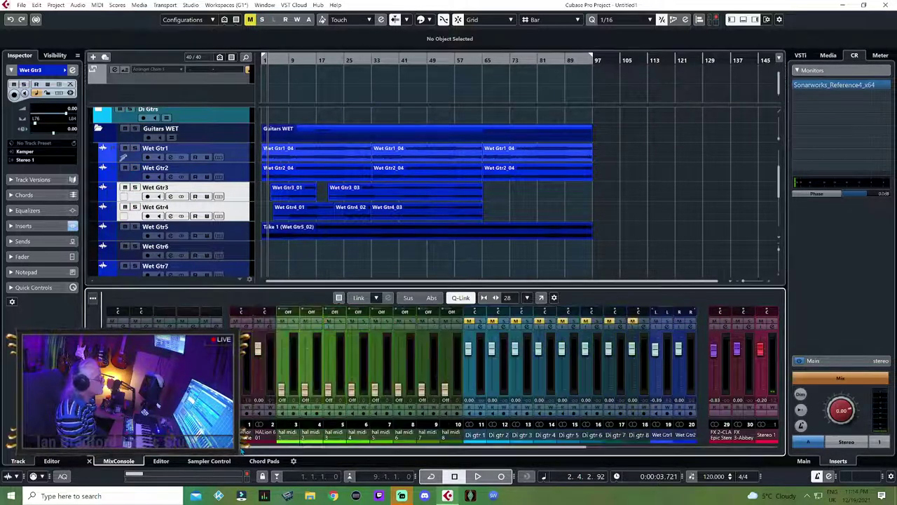
click(243, 451)
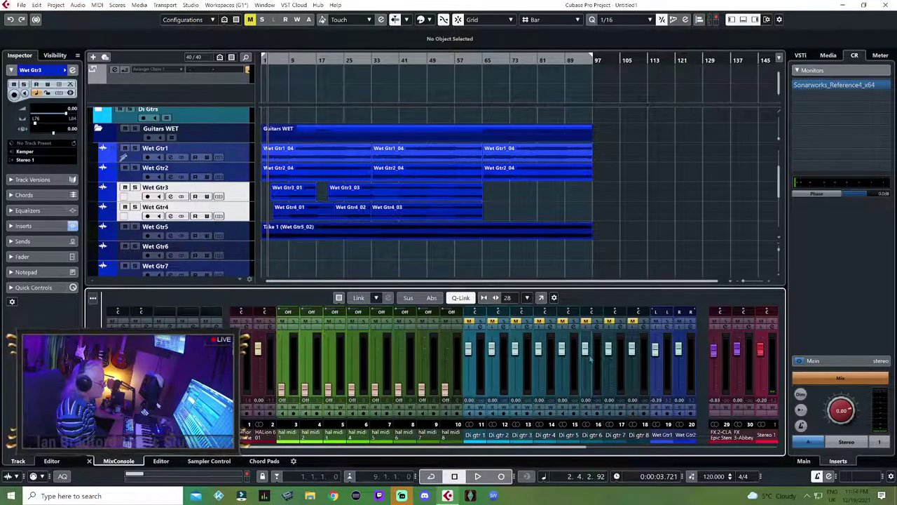
right_click(707, 342)
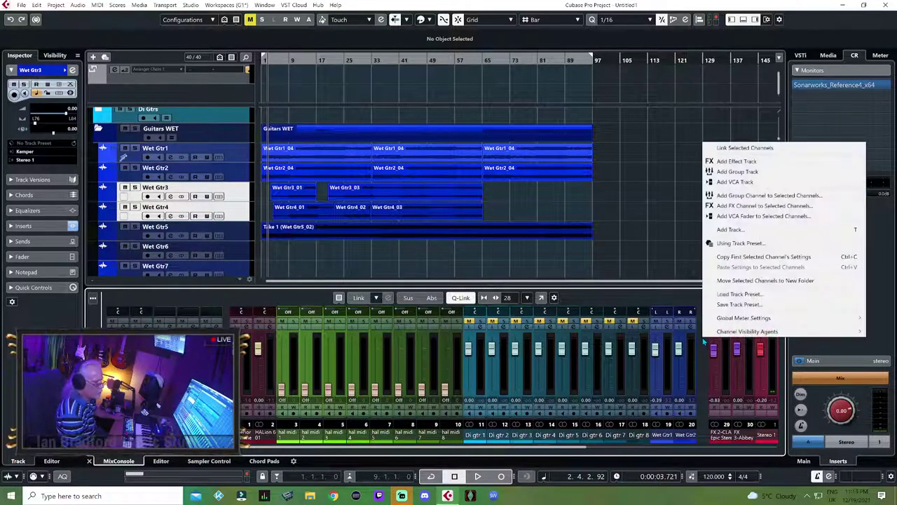
Add a stereo effect track named "Rev plate" using Abbey Road Plates Stereo, and close the reverb's window.
click(752, 167)
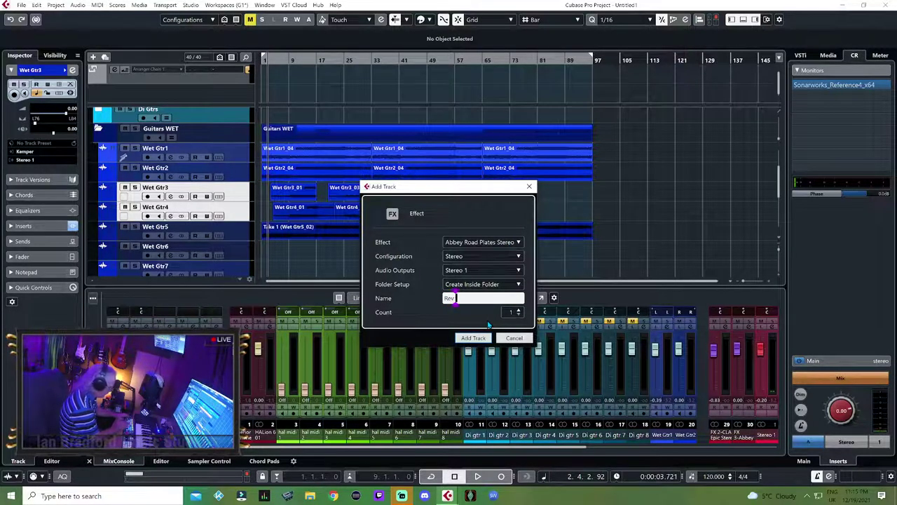
text(plate)
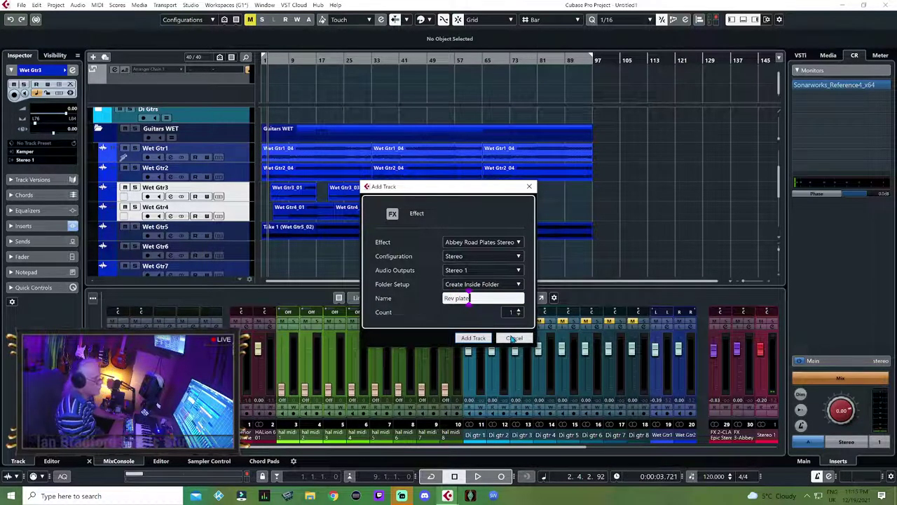
click(475, 338)
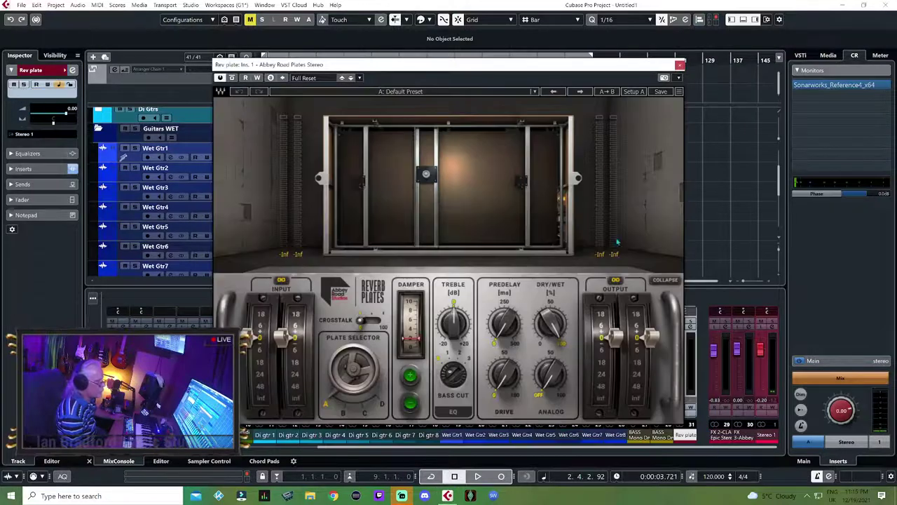
click(679, 64)
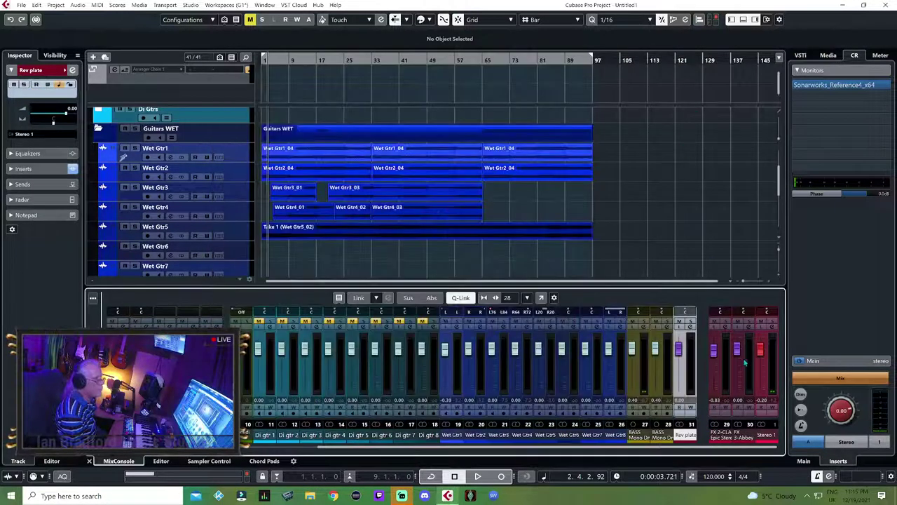
Add another stereo effect track using BABY Audio's Parallel Aggressor, leaving the name empty.
right_click(701, 379)
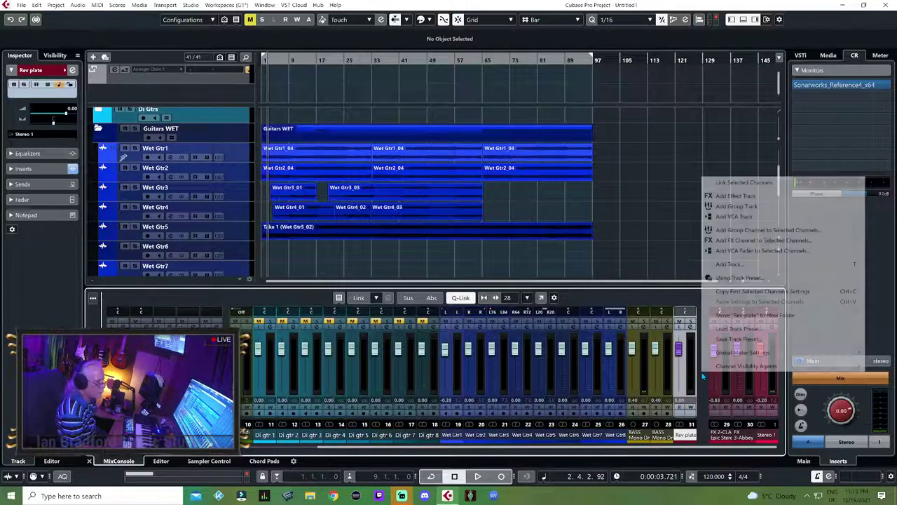
click(732, 196)
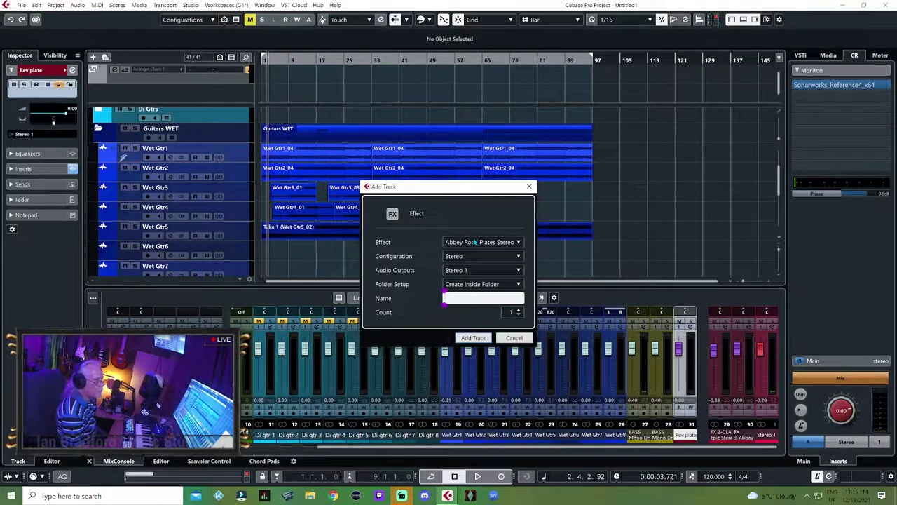
click(516, 242)
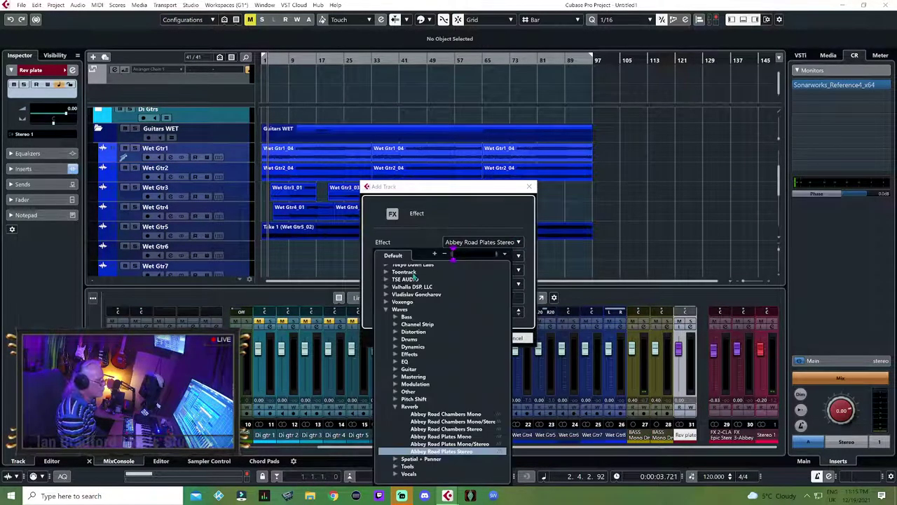
scroll(436, 348, up, 5)
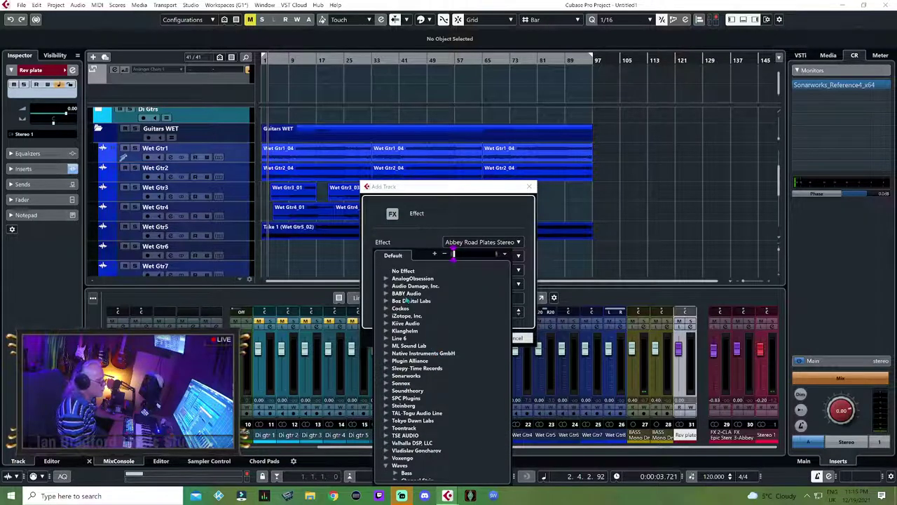
click(386, 294)
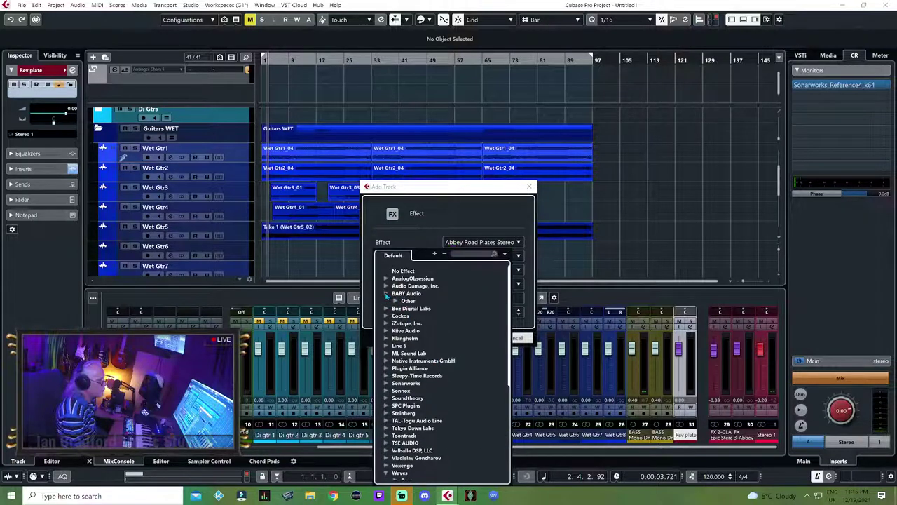
click(394, 301)
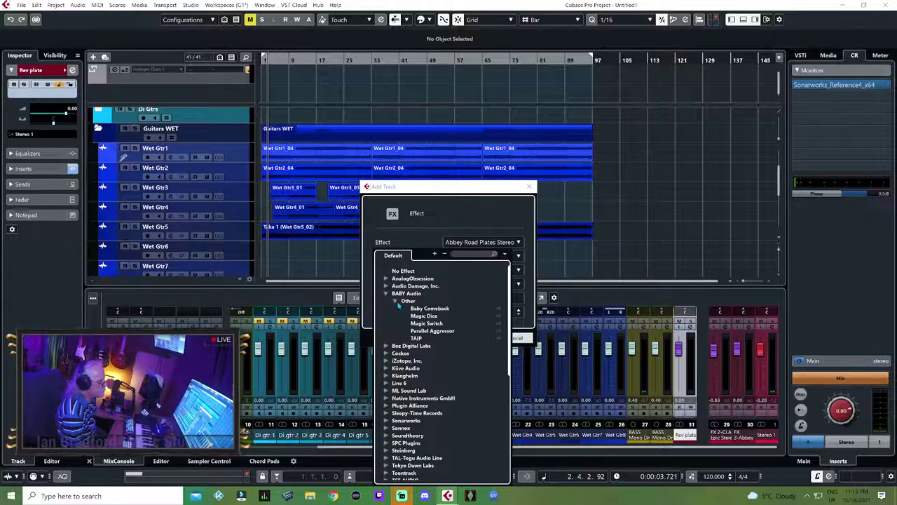
click(432, 331)
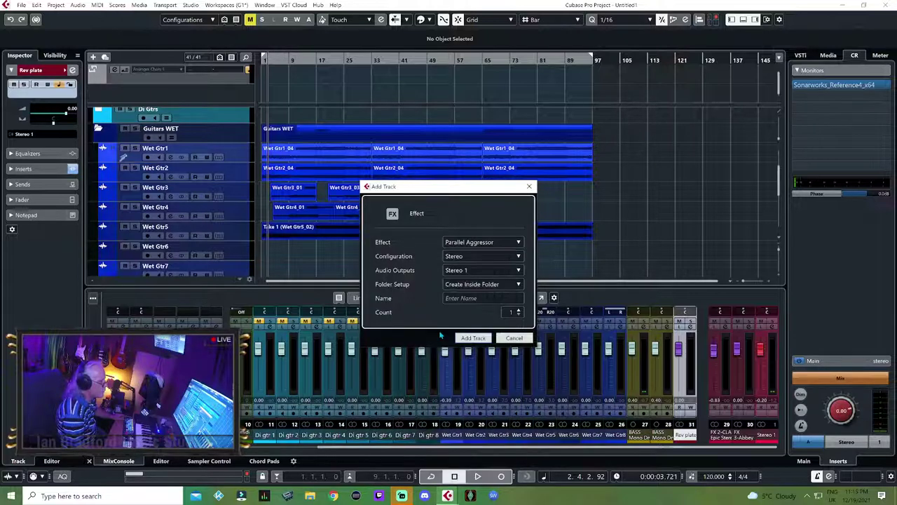
click(473, 338)
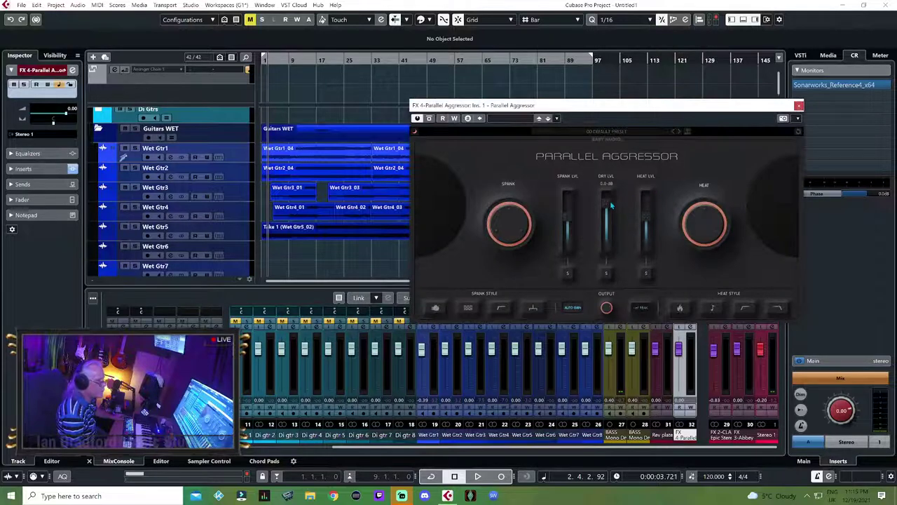
Pull Parallel Aggressor's dry level down to minimum and raise its Spank and Heat levels.
mouse_move(609, 208)
drag(610, 209, 612, 277)
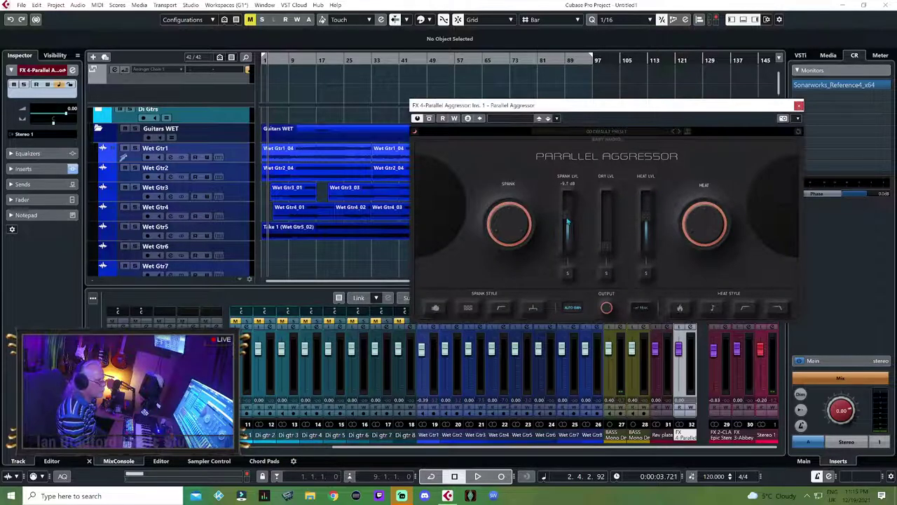
drag(568, 215, 569, 212)
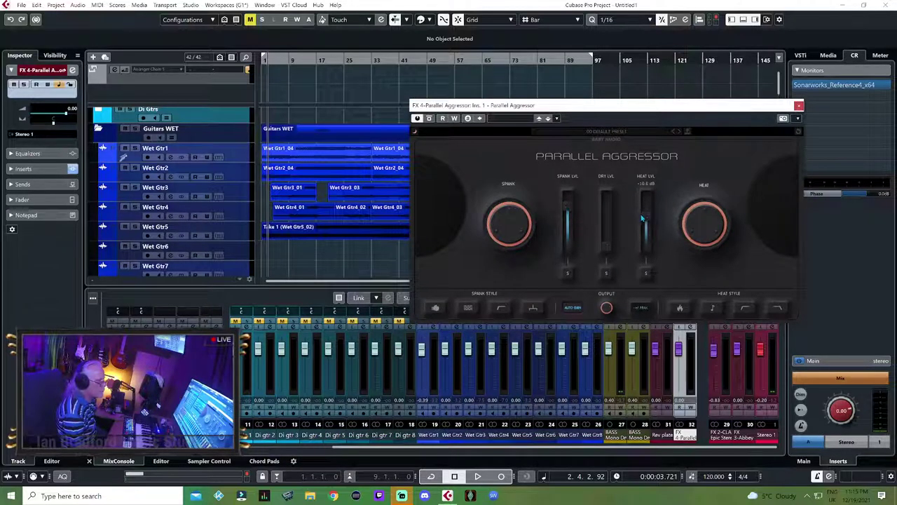
drag(644, 219, 649, 204)
drag(702, 214, 711, 199)
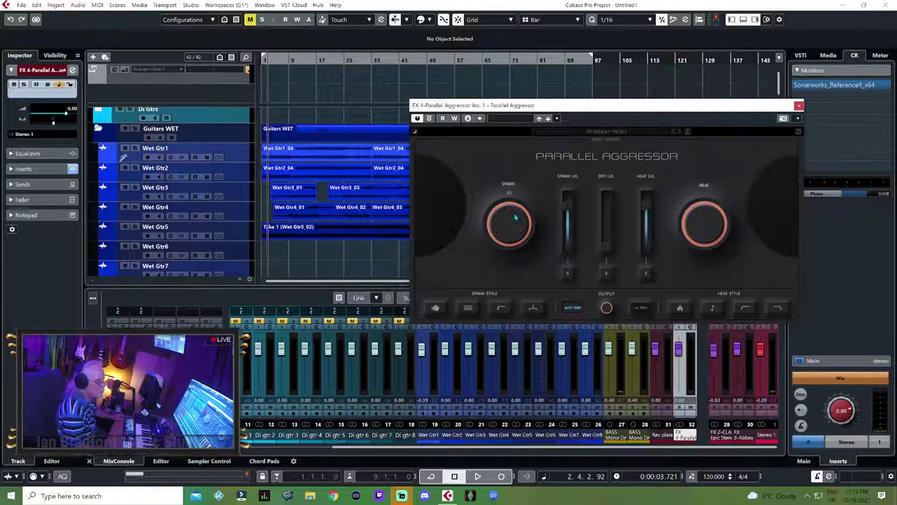
Enable the second and third Spank Style options and the flame Heat Style option, and close the plug-in window.
click(502, 309)
click(467, 309)
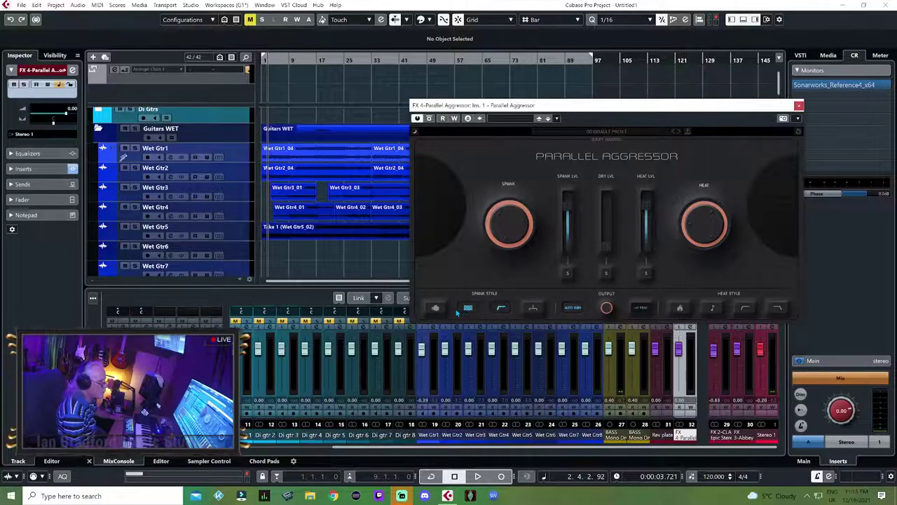
click(683, 309)
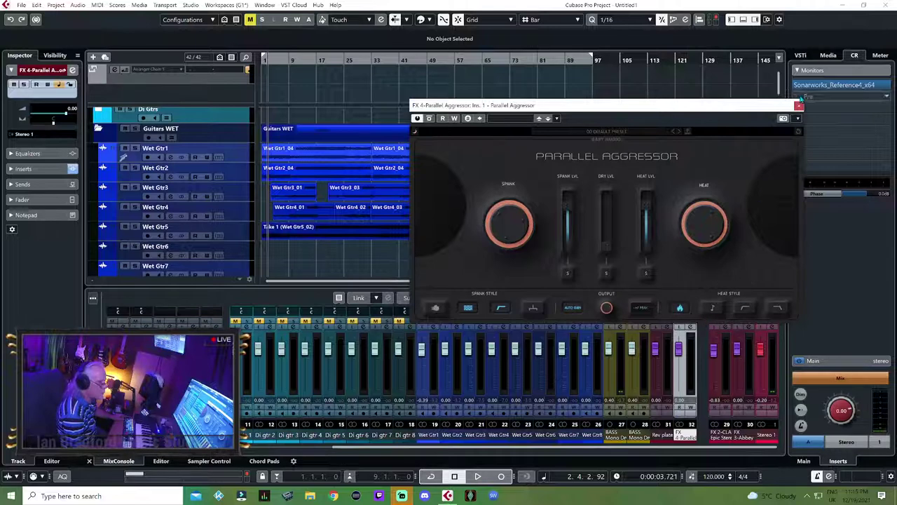
click(799, 107)
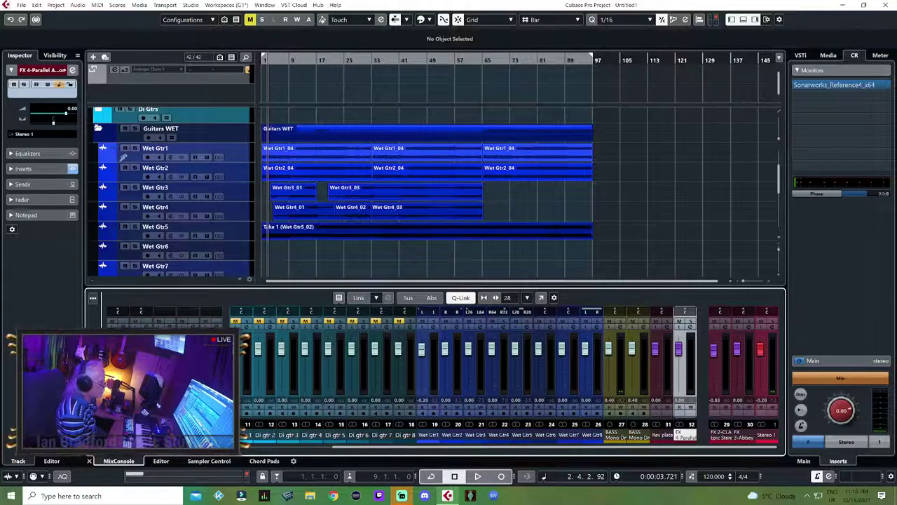
Play the song and adjust the threshold and make-up gain of the SSLComp on the Stereo 1 output, closing its windows.
scroll(469, 372, left, 5)
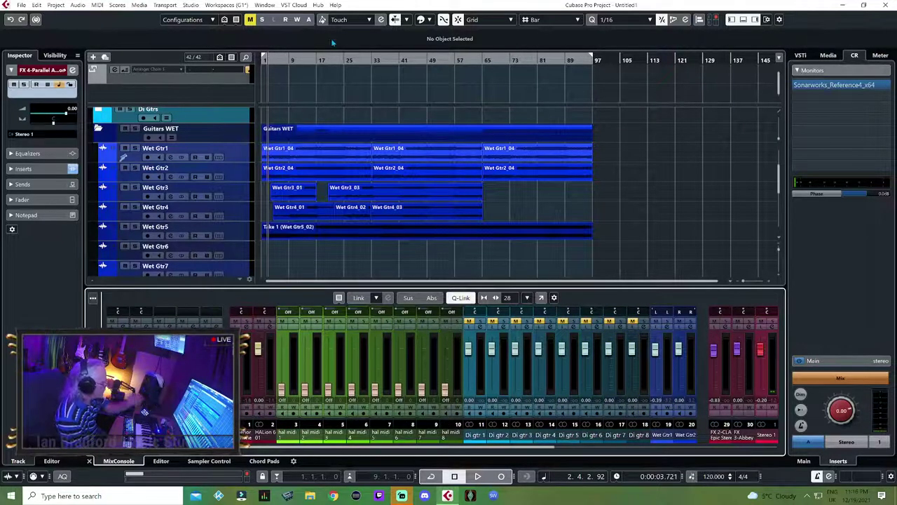
click(773, 330)
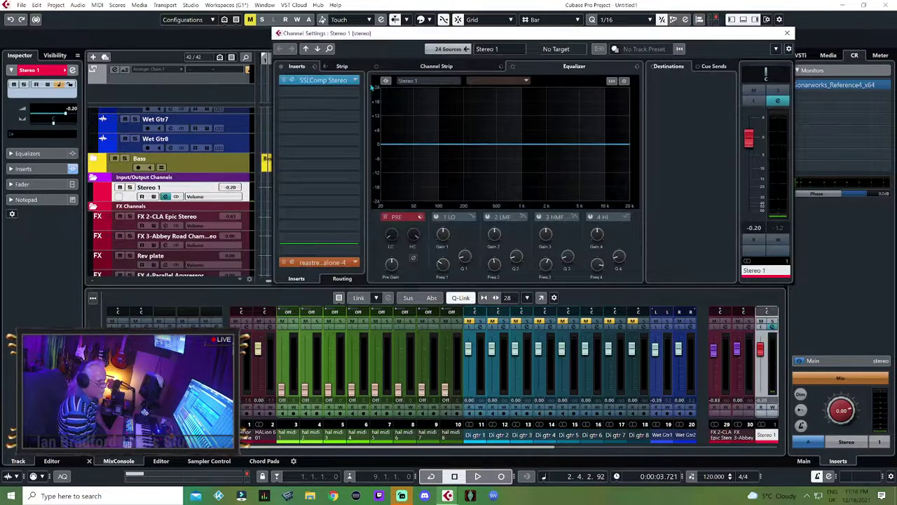
click(324, 81)
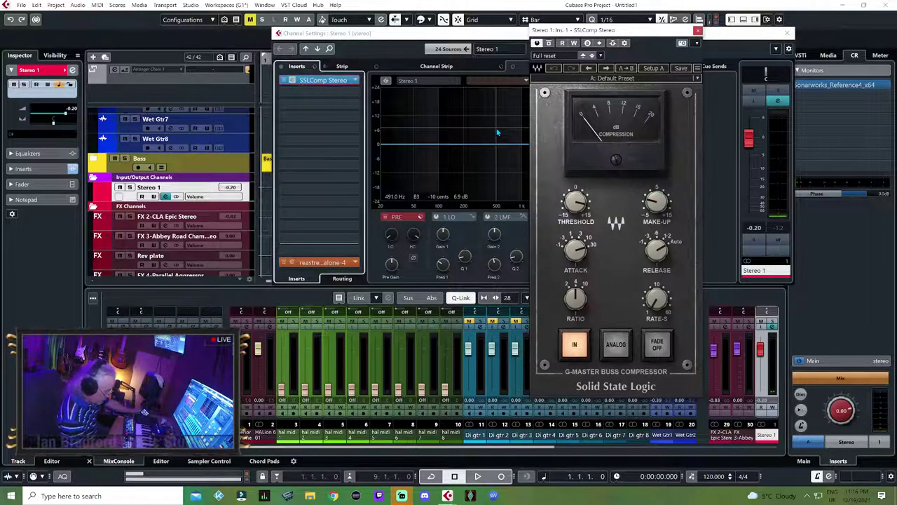
key(space)
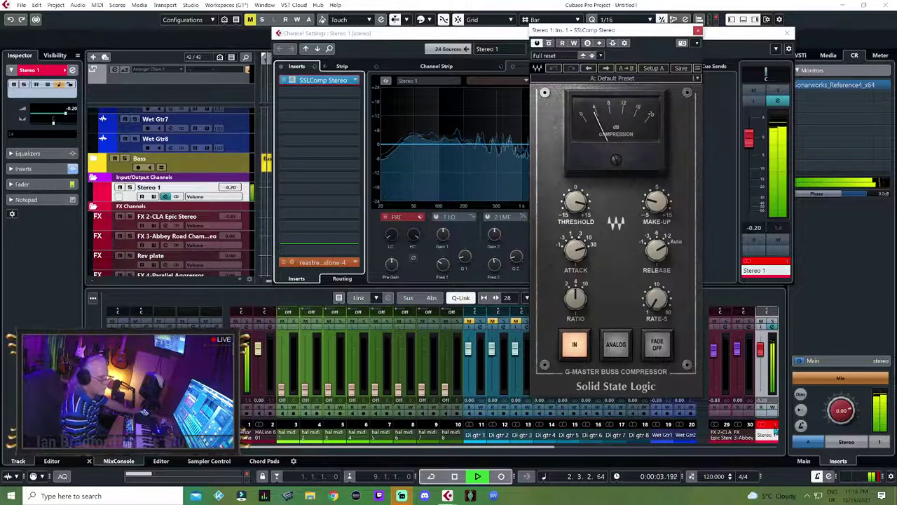
key(e)
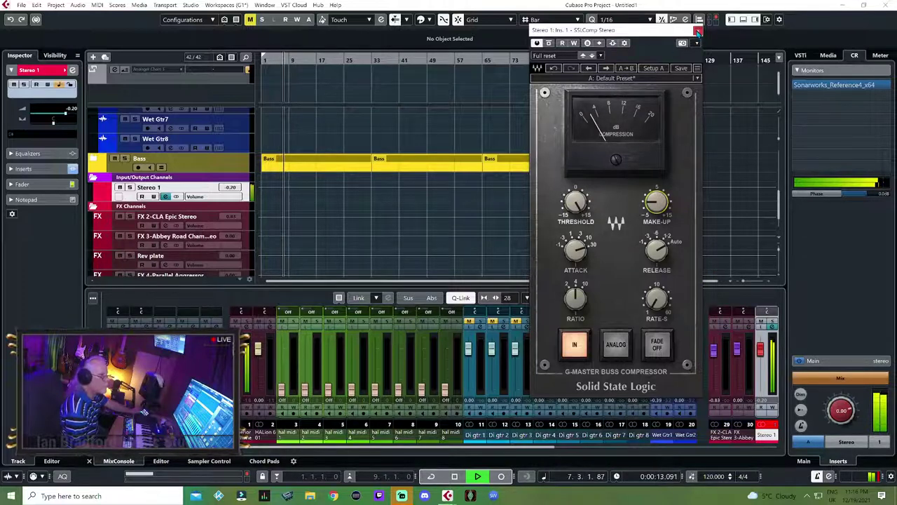
click(698, 31)
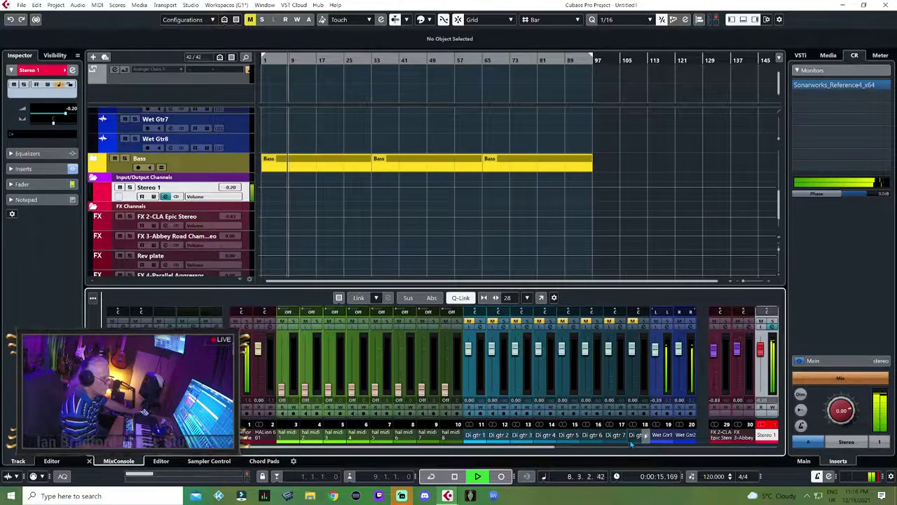
Mute the Wet Gtr5 channel in the mixer during playback and stop the song.
click(602, 454)
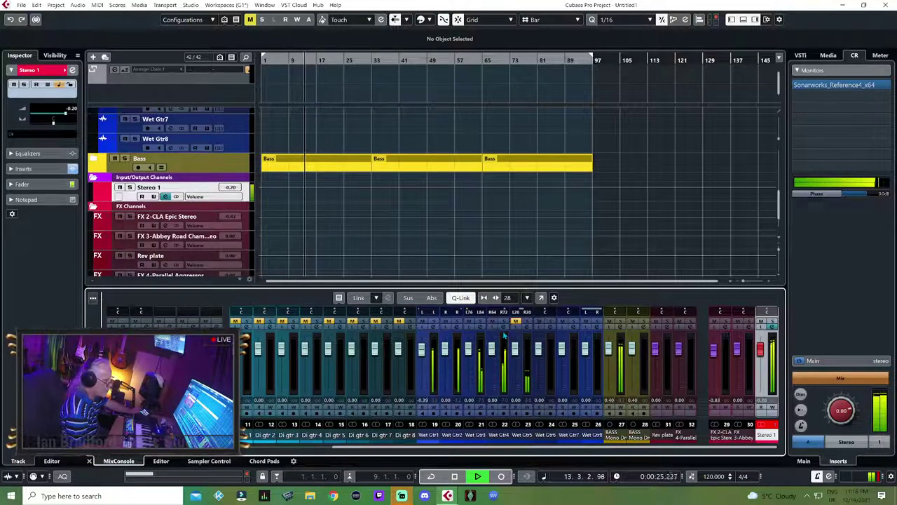
key(space)
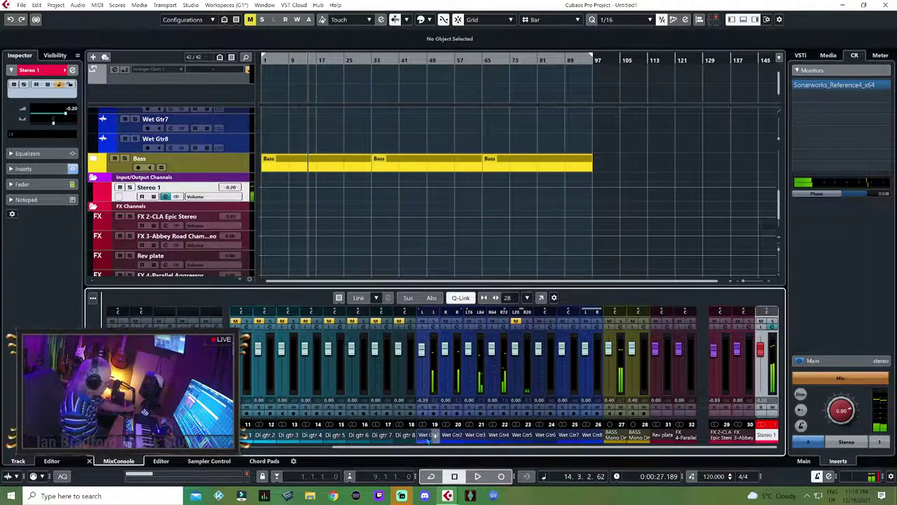
click(258, 452)
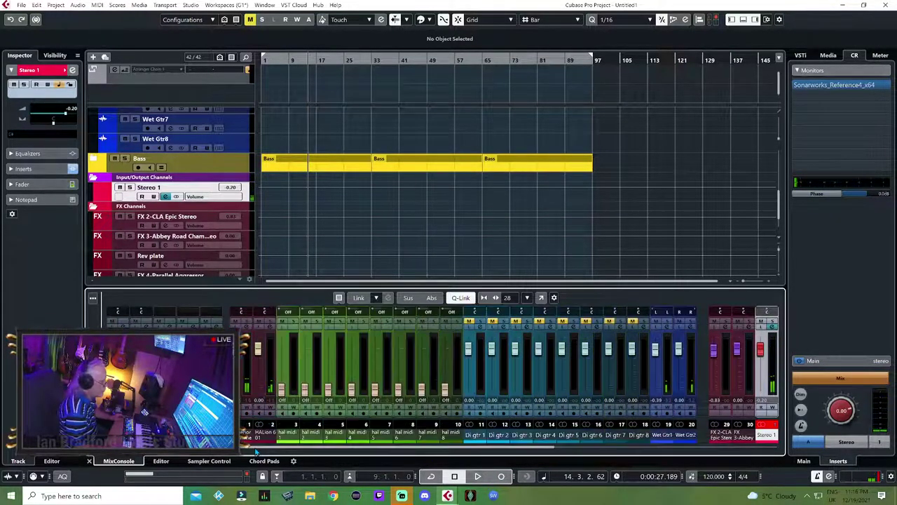
drag(348, 453, 575, 448)
click(617, 440)
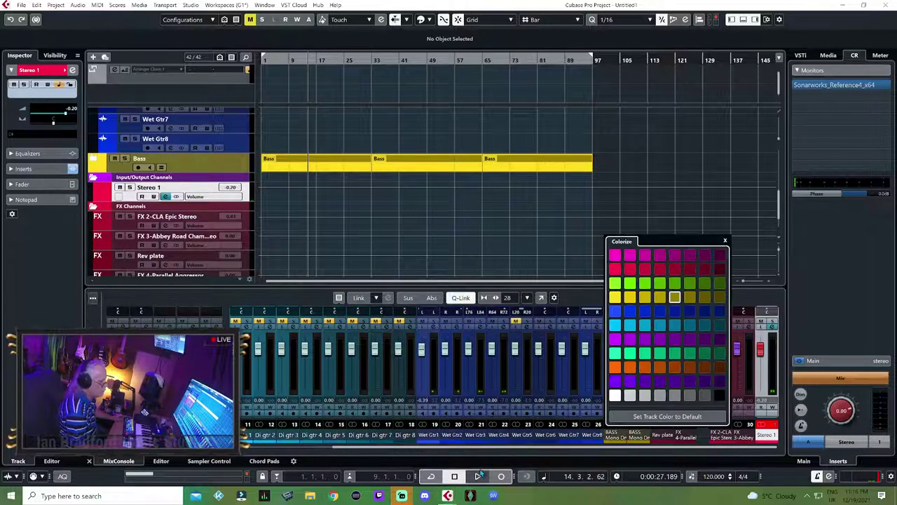
Add a stereo group channel named "Rhth gtrs" to the Wet Gtr1, Wet Gtr2, Wet Gtr3 and Wet Gtr4 channels.
click(426, 435)
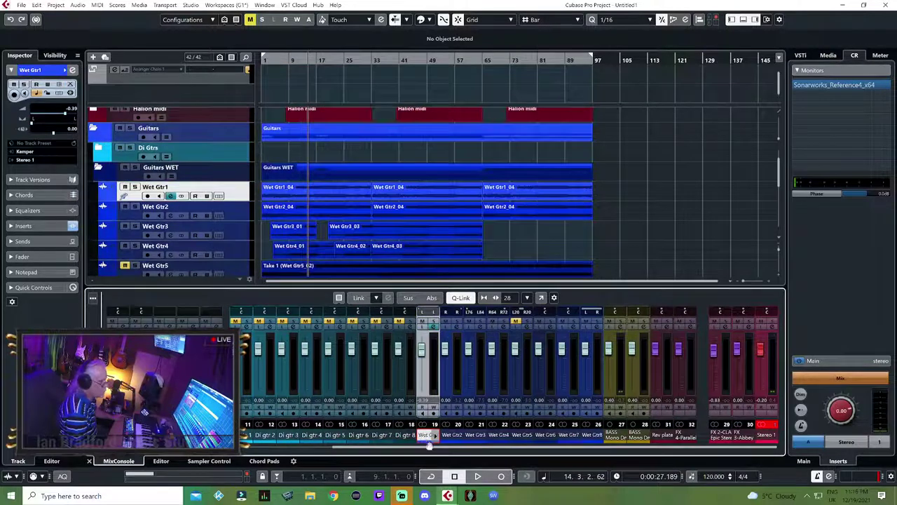
ctrl+click(497, 436)
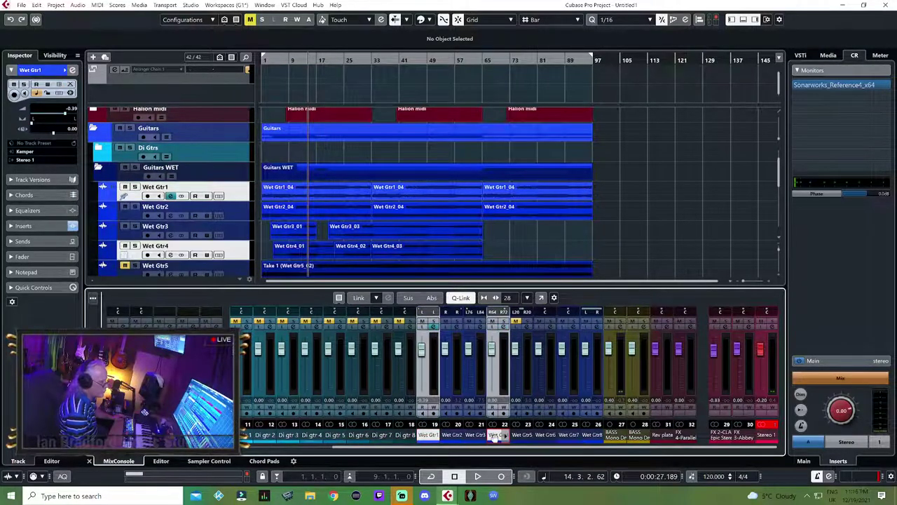
ctrl+click(474, 435)
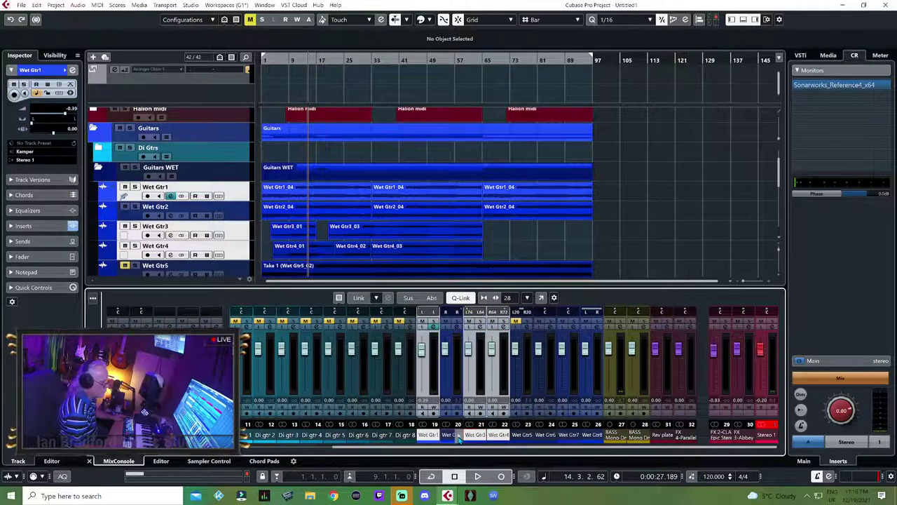
ctrl+click(452, 435)
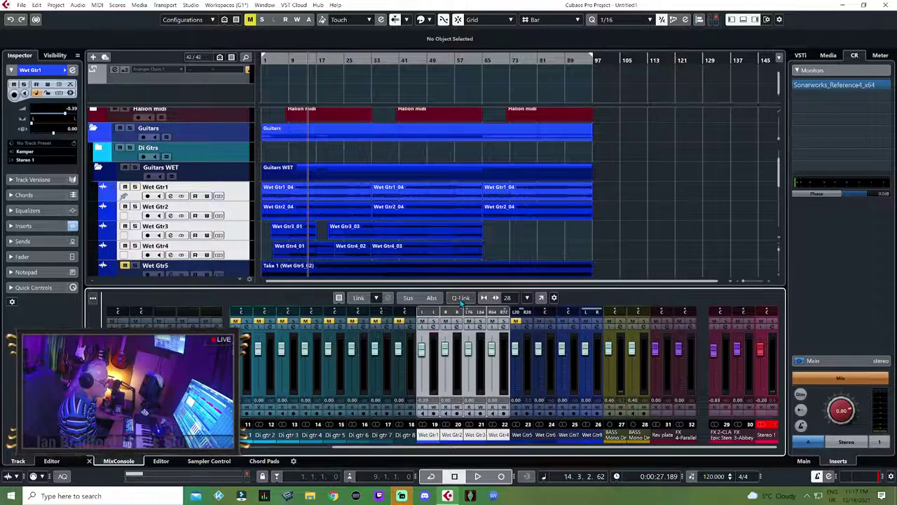
right_click(476, 391)
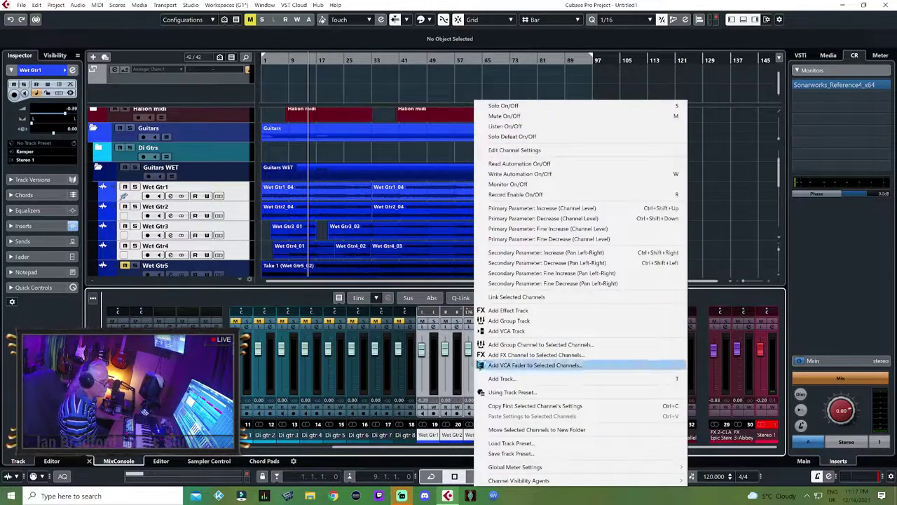
click(545, 344)
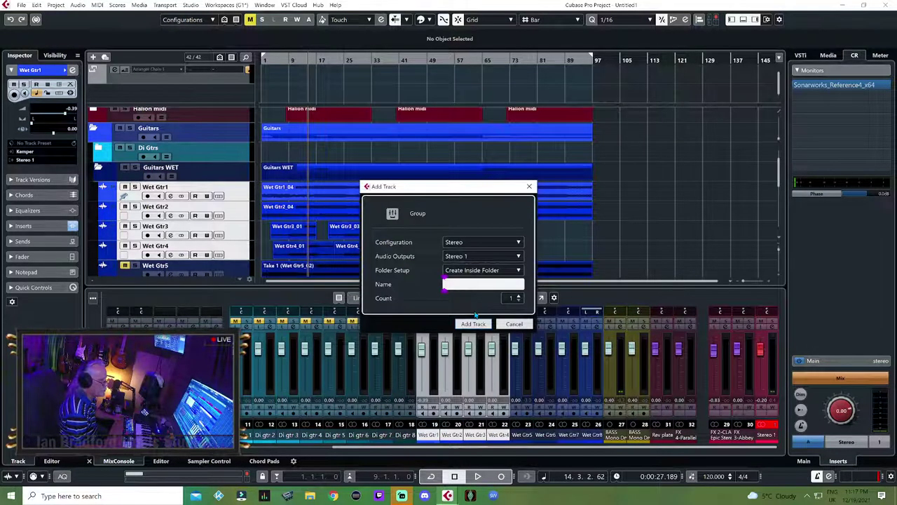
text(G)
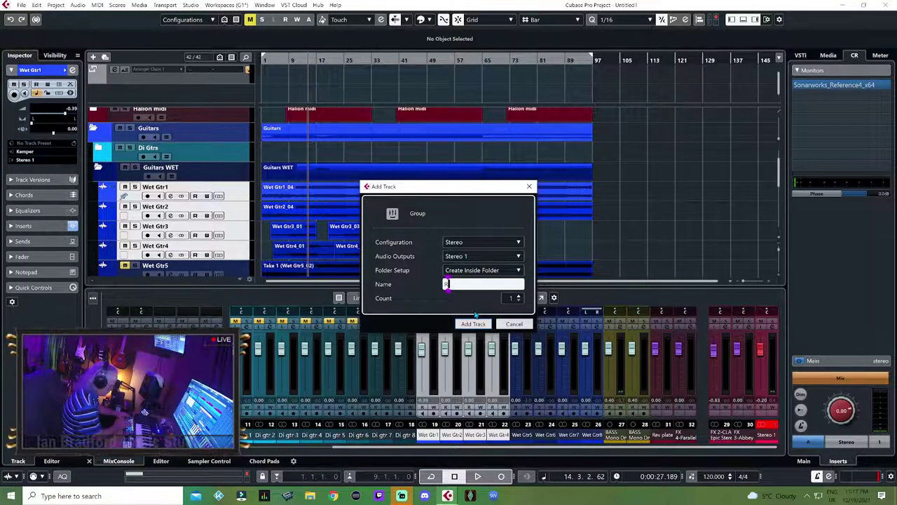
text(hy)
text(th gt)
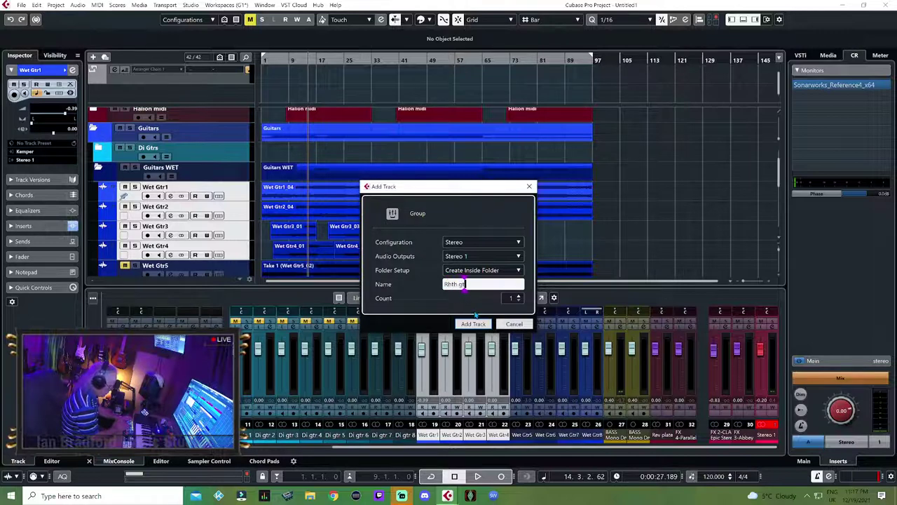
text(rs)
click(474, 323)
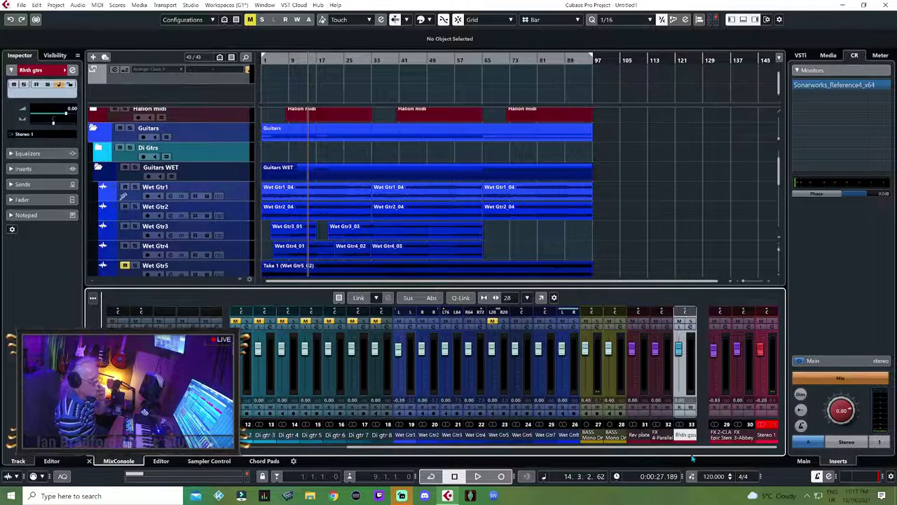
Insert the Waves Abbey Road Saturator Mono in the third insert slot of the first BASS Mono Dry channel.
click(596, 327)
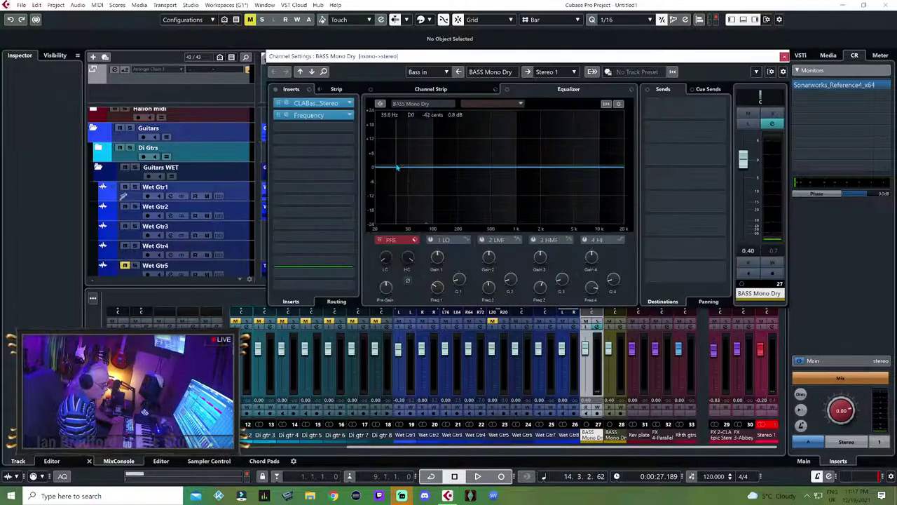
click(336, 129)
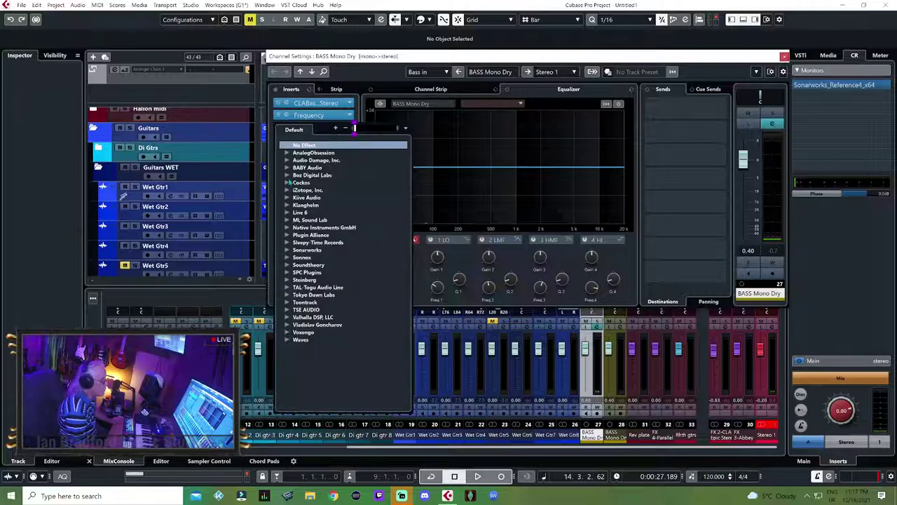
click(287, 340)
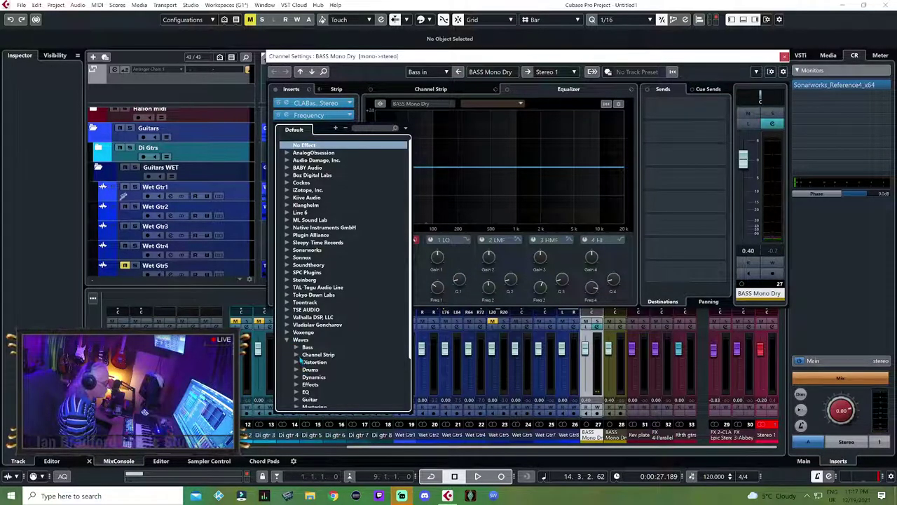
click(296, 362)
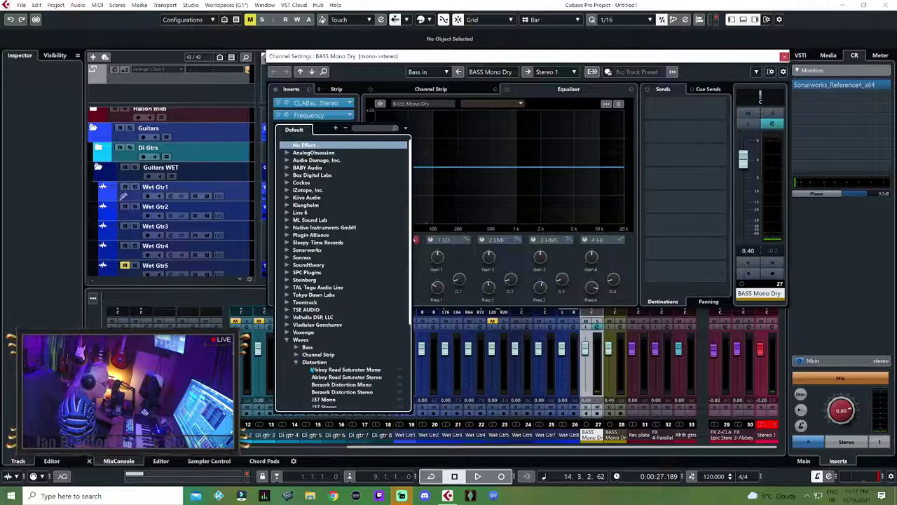
click(338, 369)
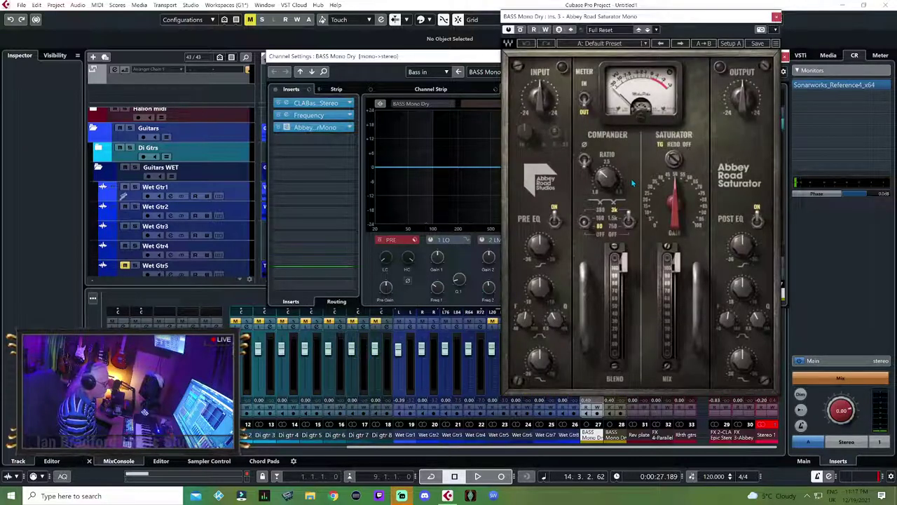
Lower the saturator's gain and mix, set blend to 90.9 and the upper crossover to 750, play the song and close the plug-in window.
drag(681, 199, 679, 195)
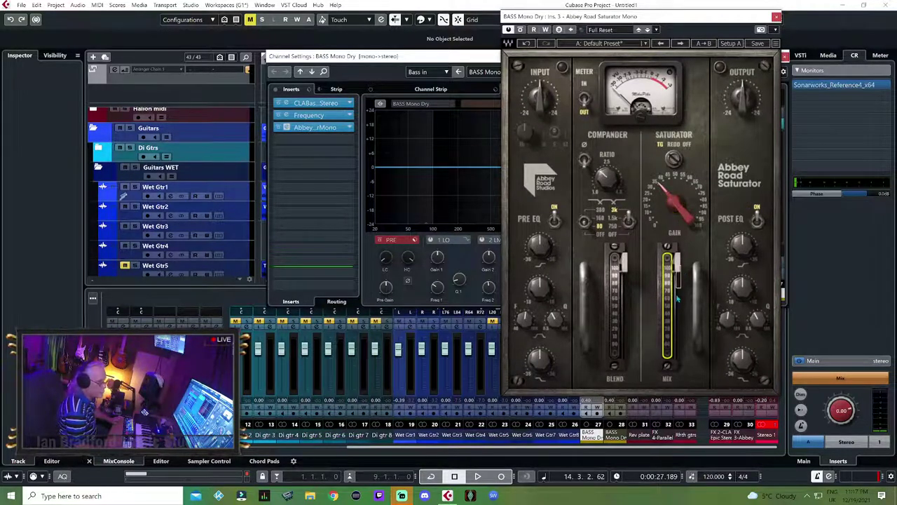
drag(674, 261, 675, 279)
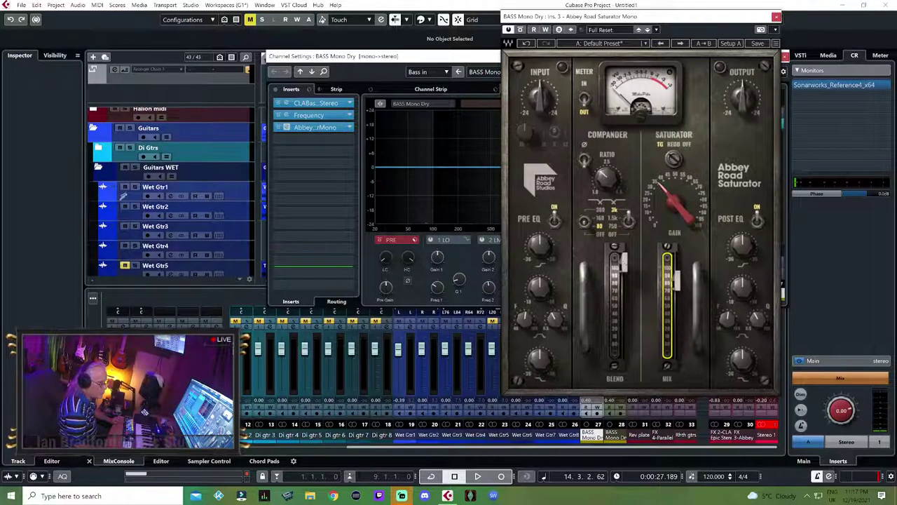
click(616, 254)
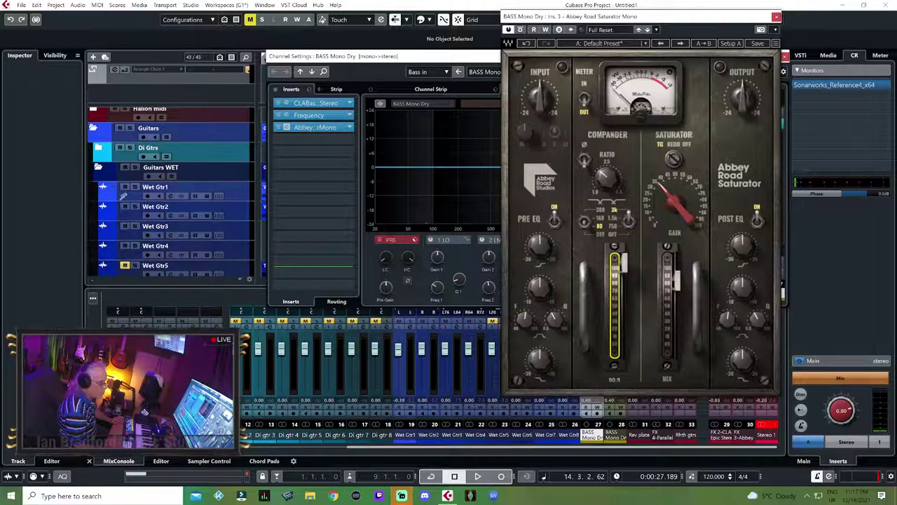
click(630, 221)
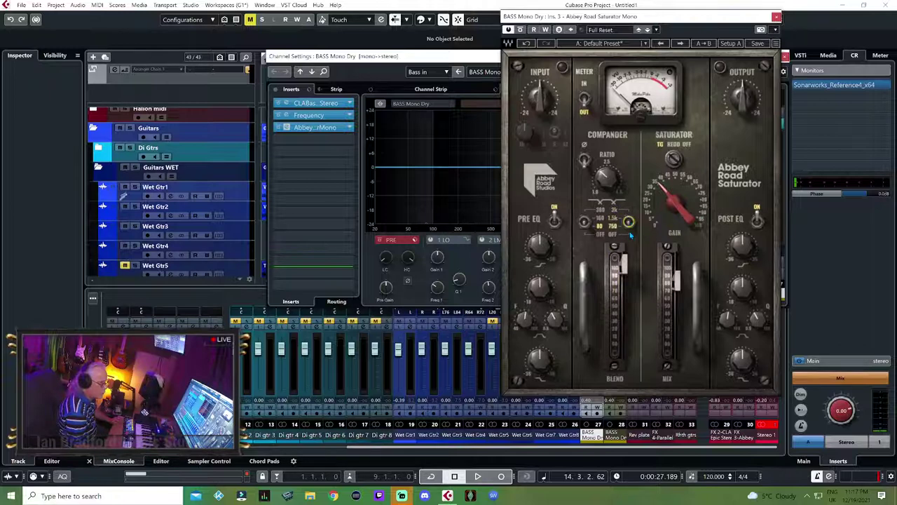
key(space)
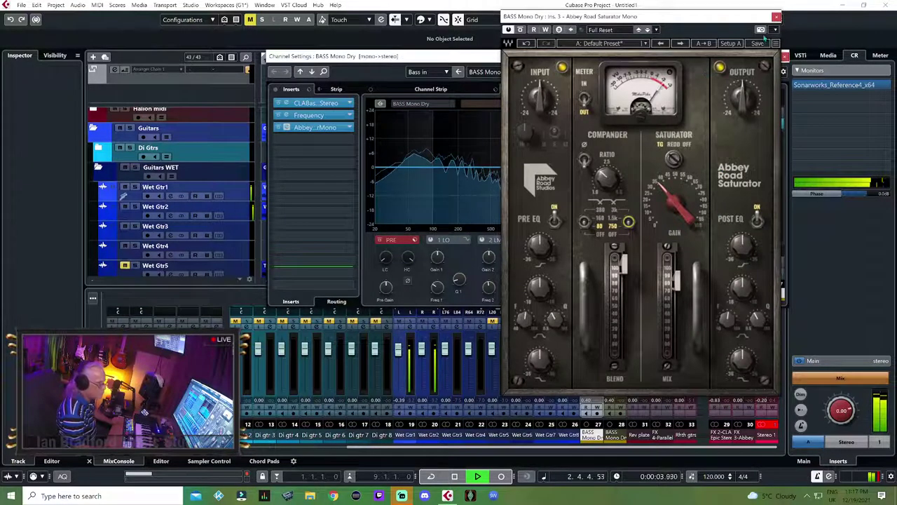
click(776, 17)
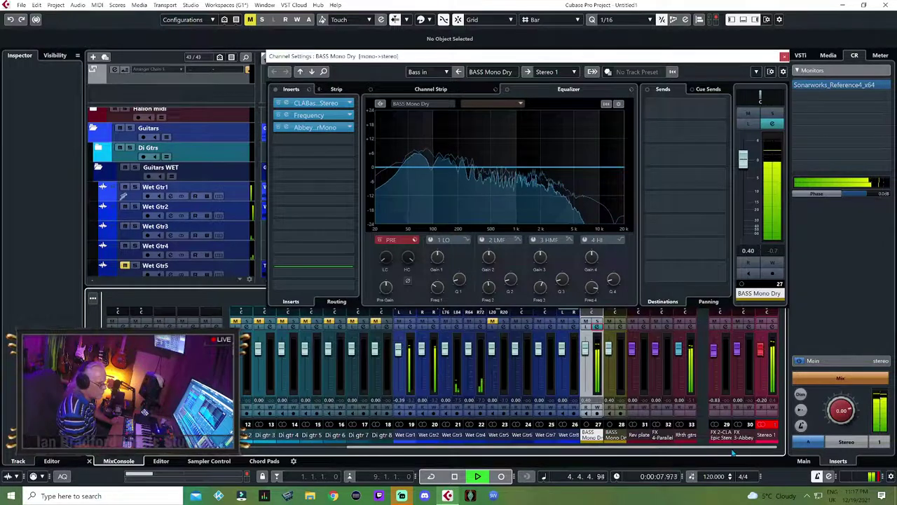
Open the Rhth gtrs channel settings and lower the equalizer's pre gain to about -5.6 dB during playback.
click(692, 328)
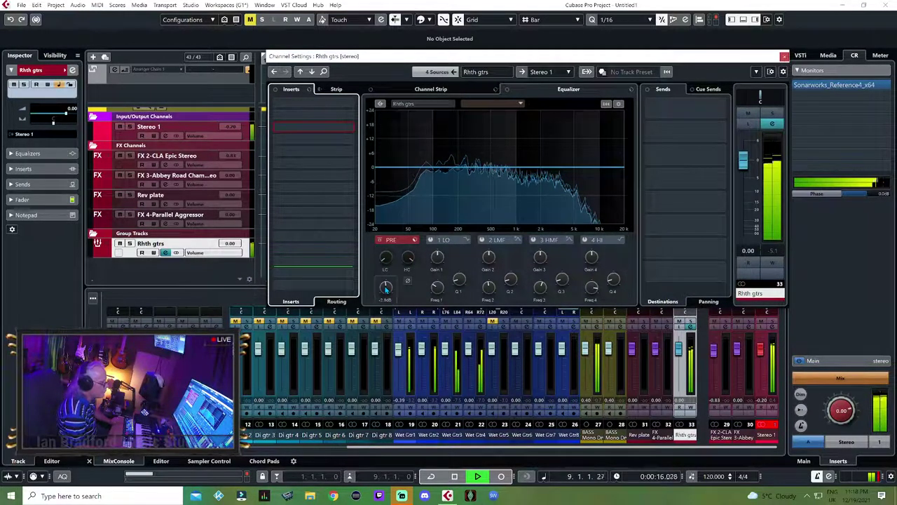
scroll(386, 289, down, 2)
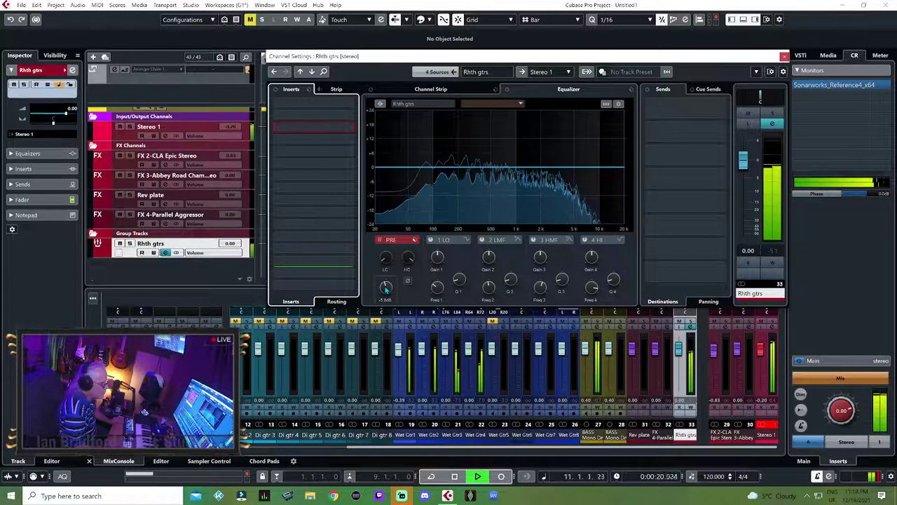
click(344, 105)
click(346, 104)
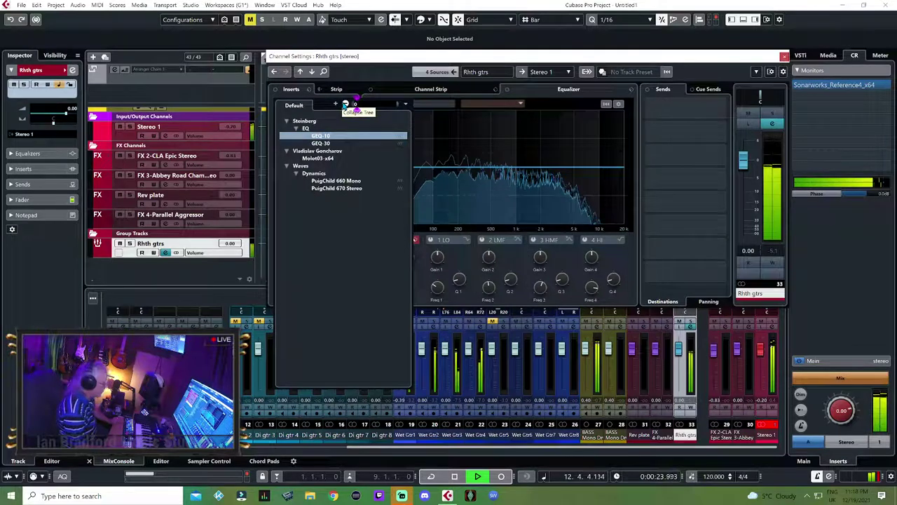
click(356, 72)
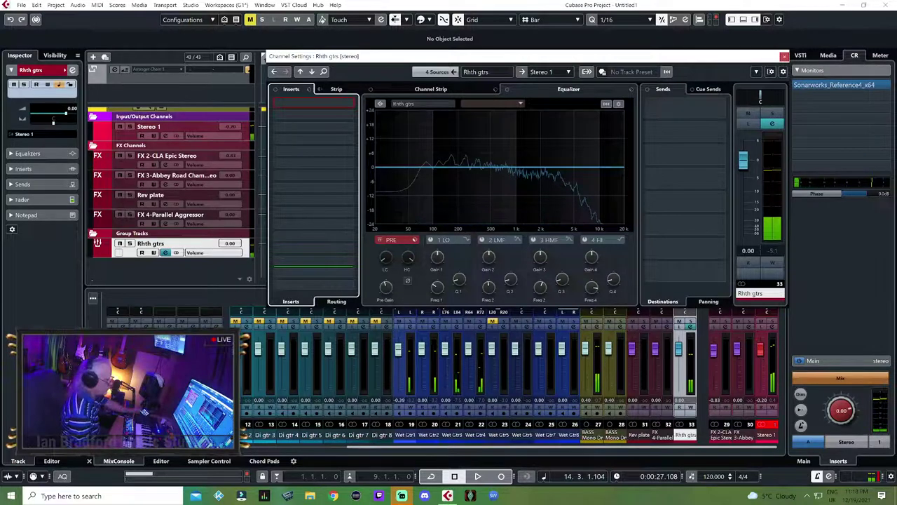
Mute the HALion 01 channel in the mixer.
click(284, 452)
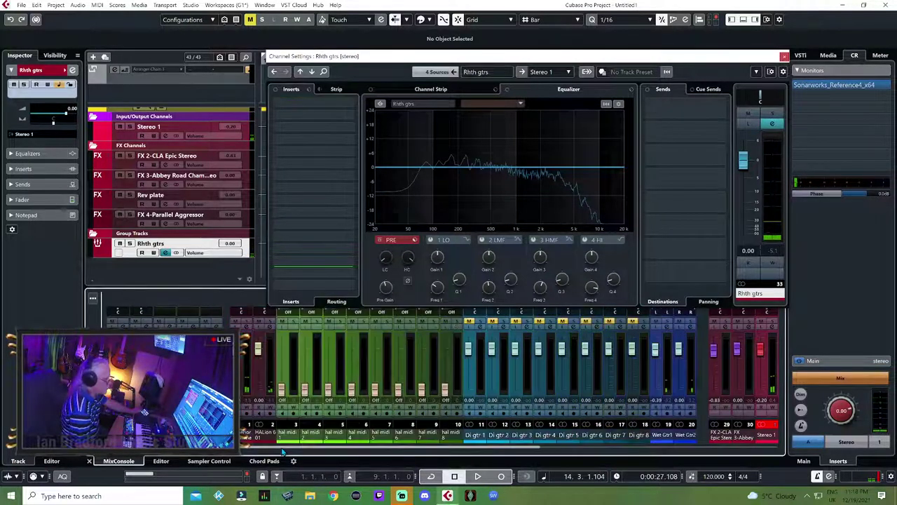
click(259, 323)
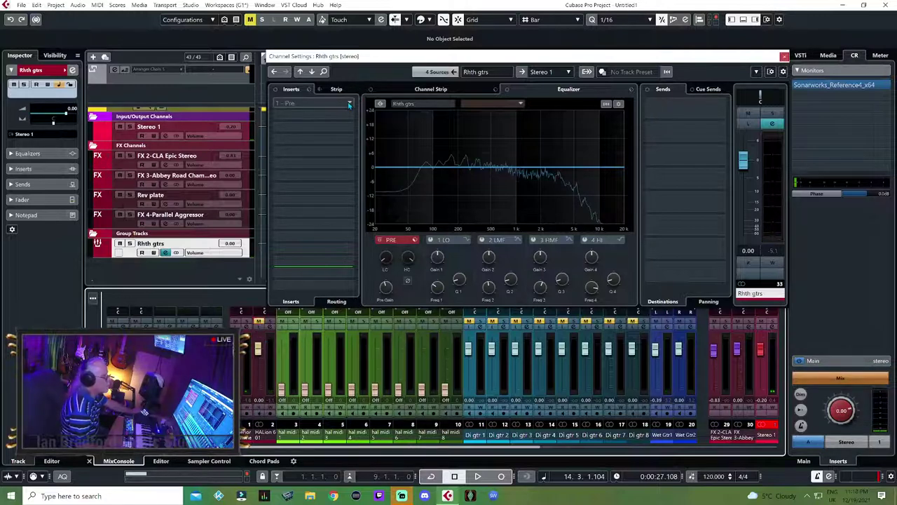
Insert the Waves MV2 Stereo dynamics plug-in in the first insert slot of the Rhth gtrs group.
click(349, 104)
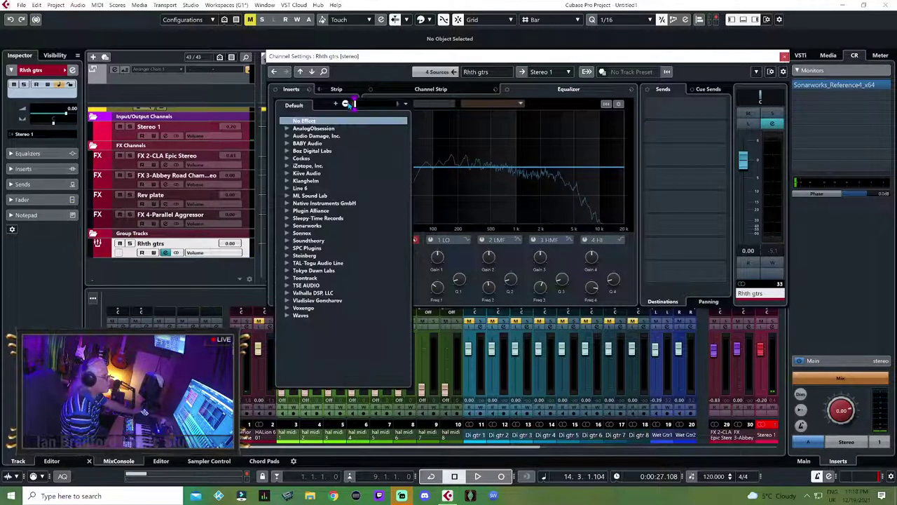
click(287, 316)
scroll(306, 312, down, 3)
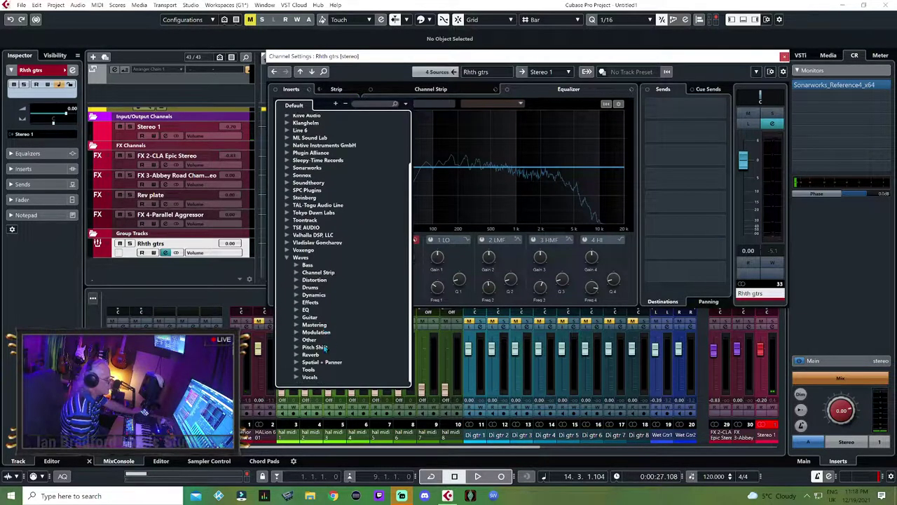
click(308, 295)
scroll(369, 360, down, 2)
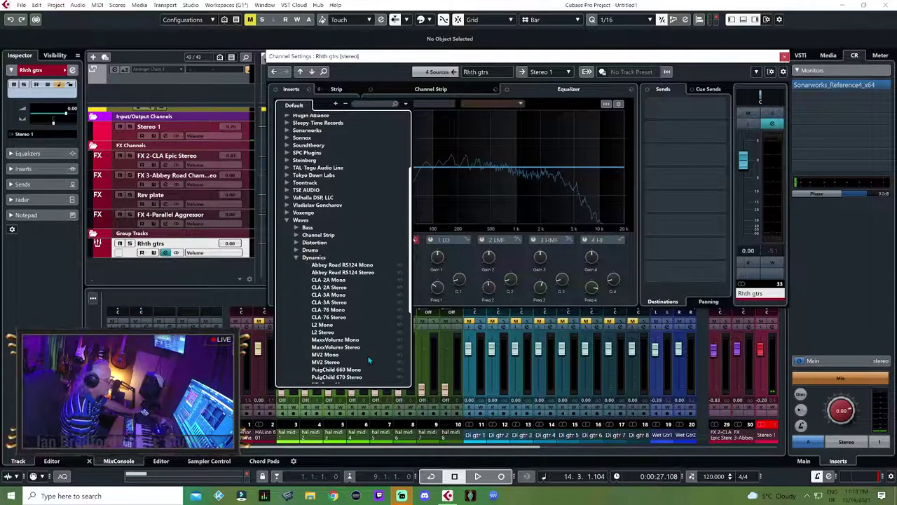
click(369, 360)
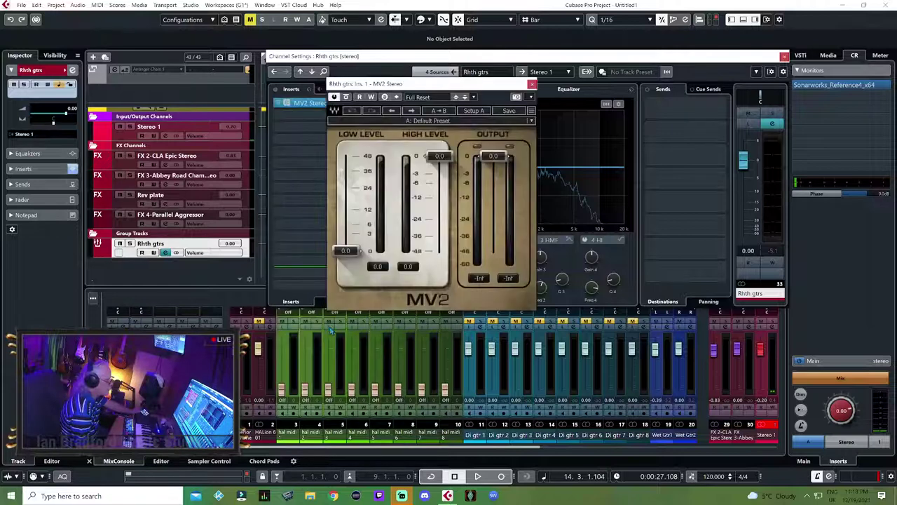
Set MV2's low level to 18.6, high level to -2.5 and output to -5.3, playing the song to judge the result.
drag(345, 250, 345, 214)
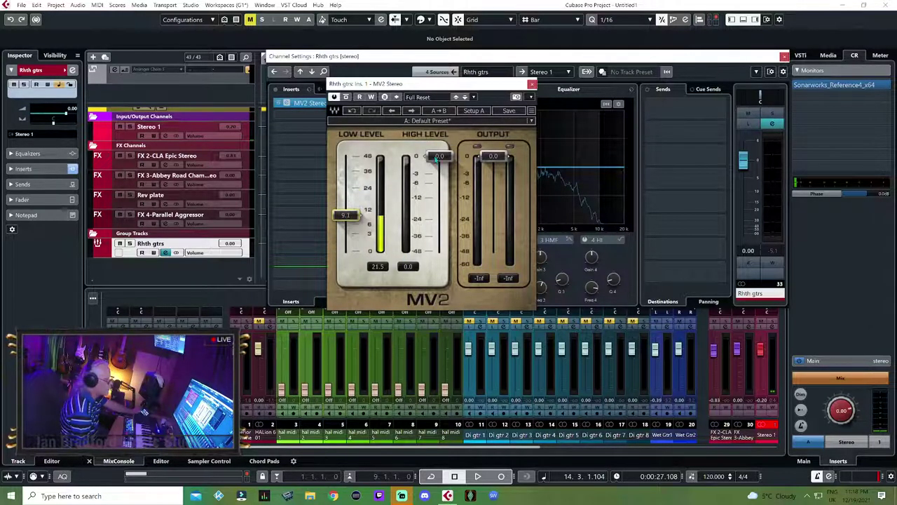
drag(439, 155, 439, 171)
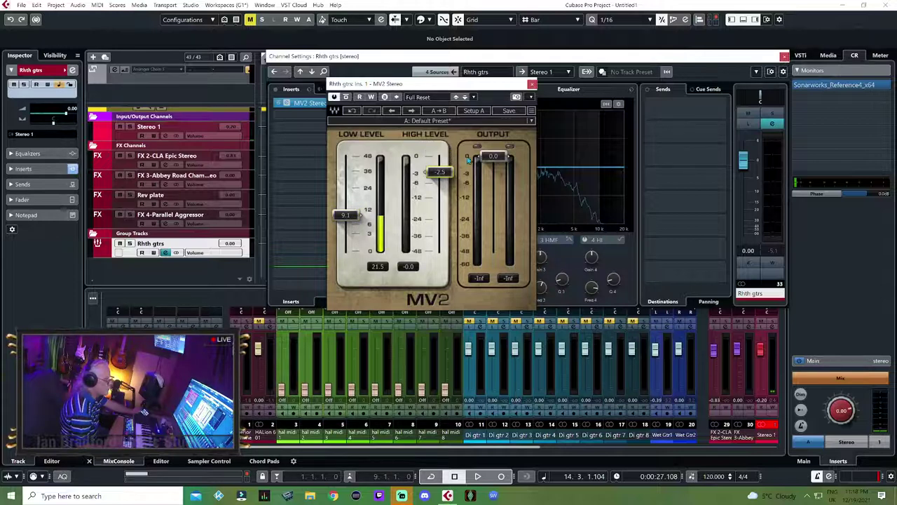
mouse_move(500, 160)
mouse_down()
mouse_move(501, 202)
mouse_move(494, 170)
mouse_up()
key(space)
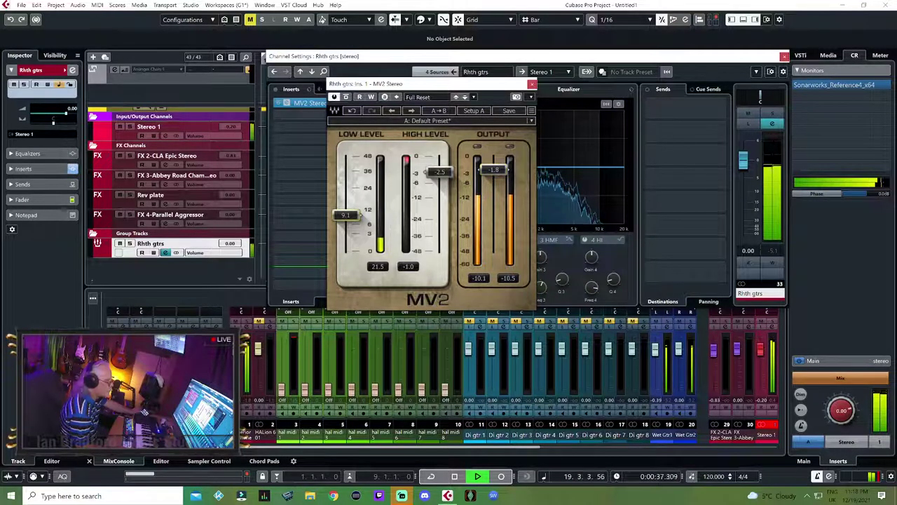
drag(345, 215, 345, 196)
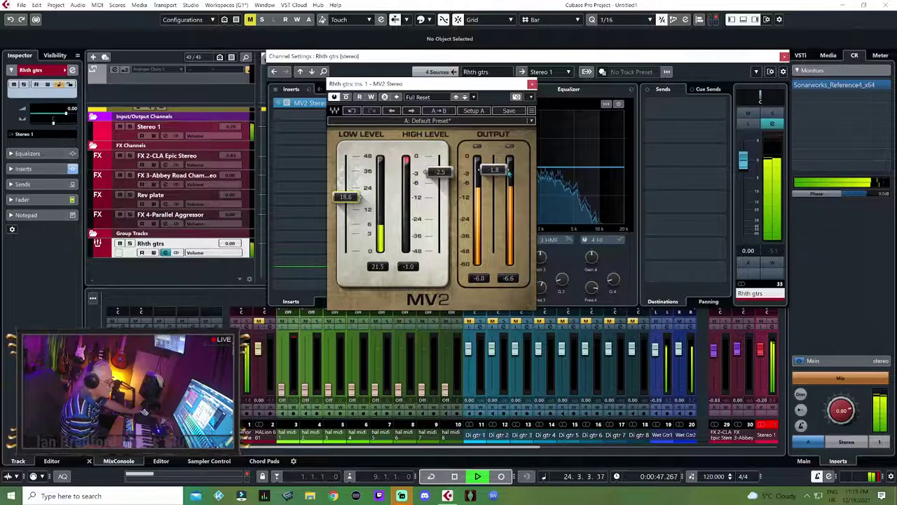
drag(494, 170, 494, 181)
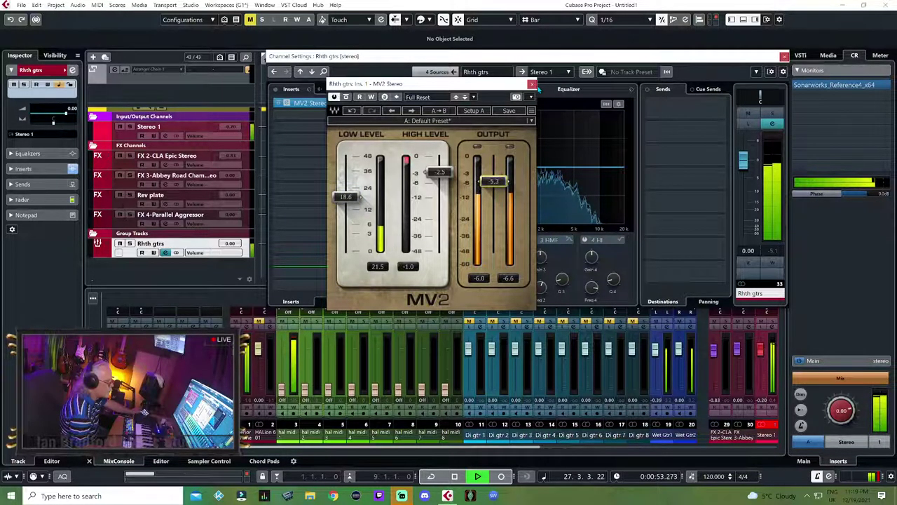
Close the Rhth gtrs windows, stop playback and open the channel settings of the first BASS Mono Dry channel.
click(532, 85)
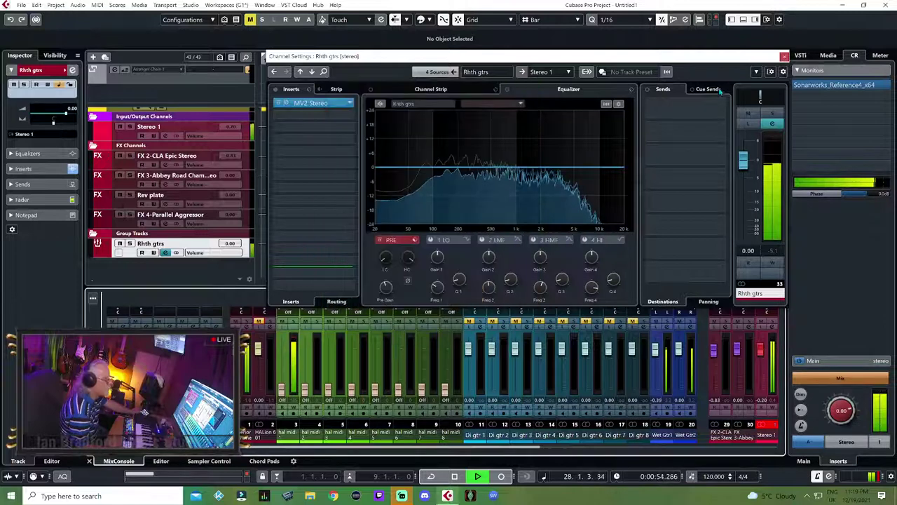
click(783, 56)
key(space)
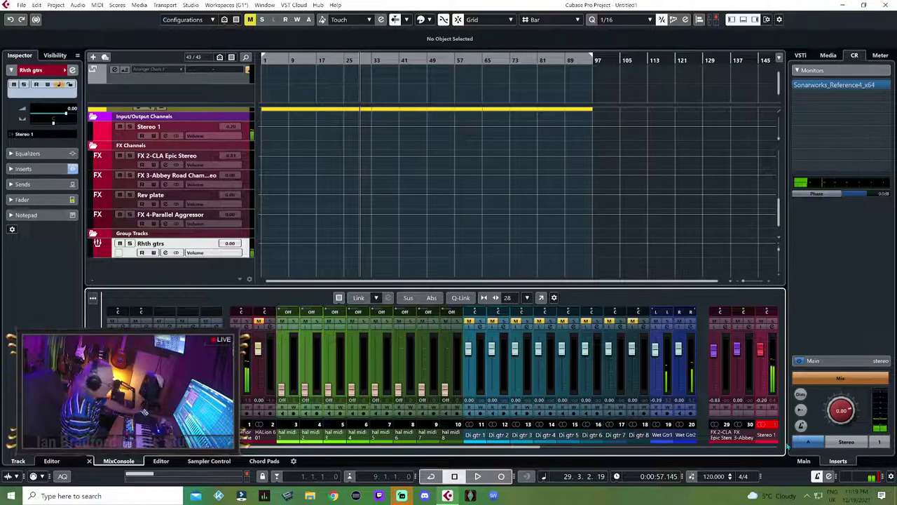
scroll(703, 449, right, 5)
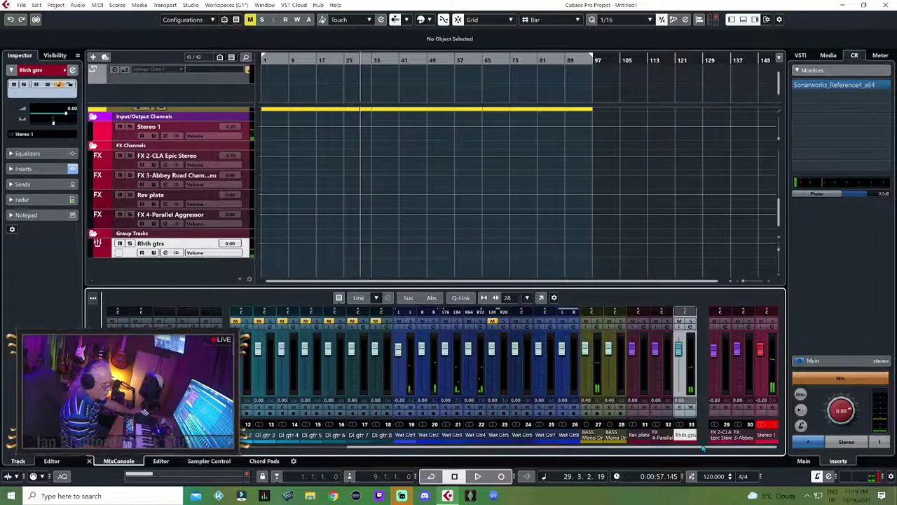
click(596, 327)
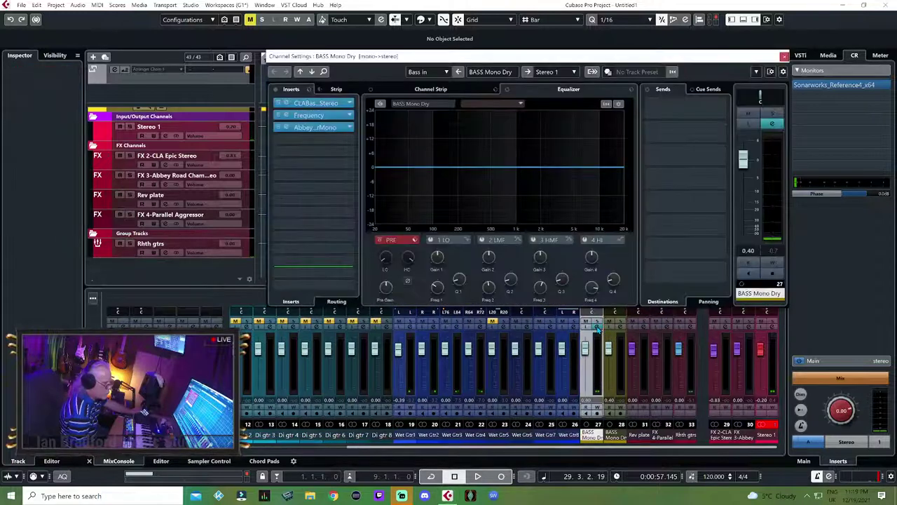
Try the Waves MaxxVolume Stereo dynamics plug-in in the fourth insert slot of BASS Mono Dry.
click(342, 139)
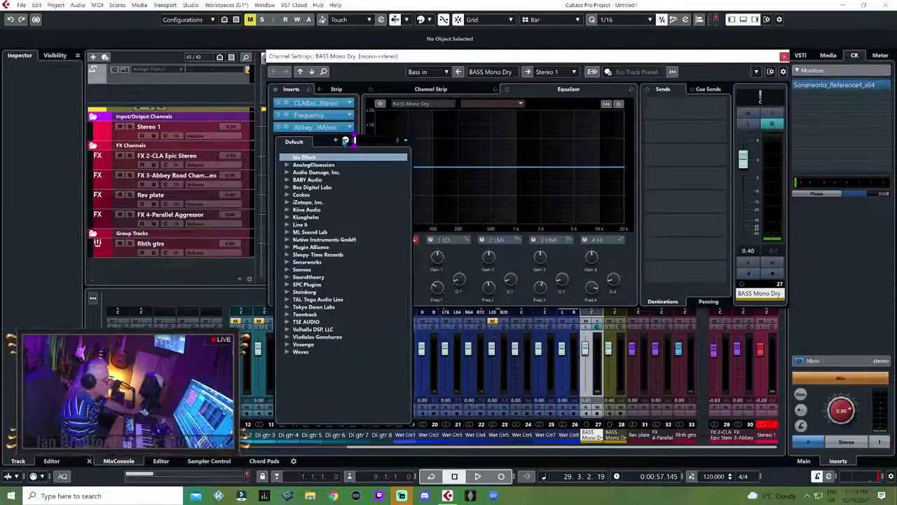
click(287, 353)
scroll(303, 373, down, 1)
scroll(330, 343, down, 1)
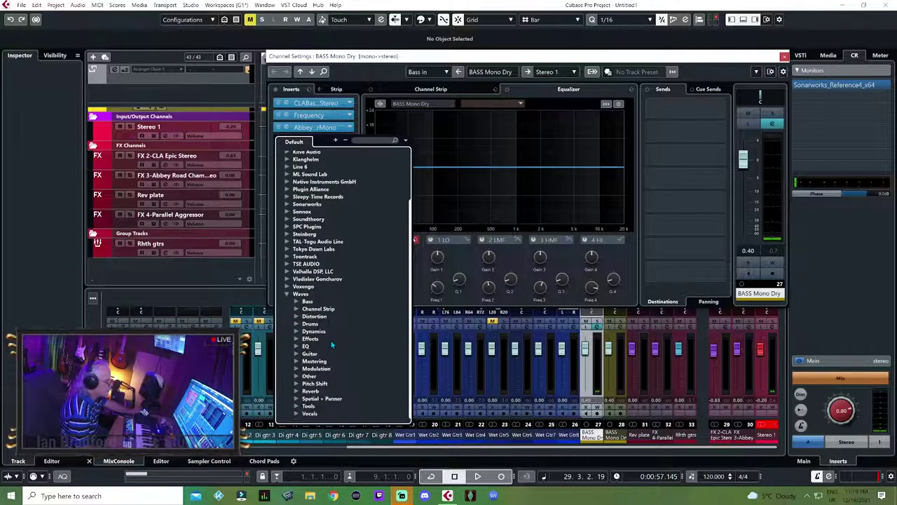
click(295, 331)
scroll(344, 357, down, 2)
scroll(349, 362, down, 2)
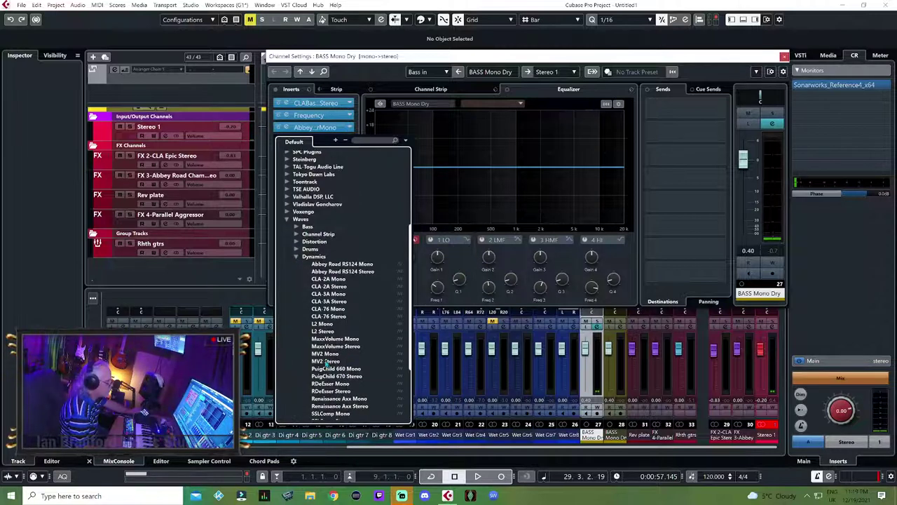
click(330, 345)
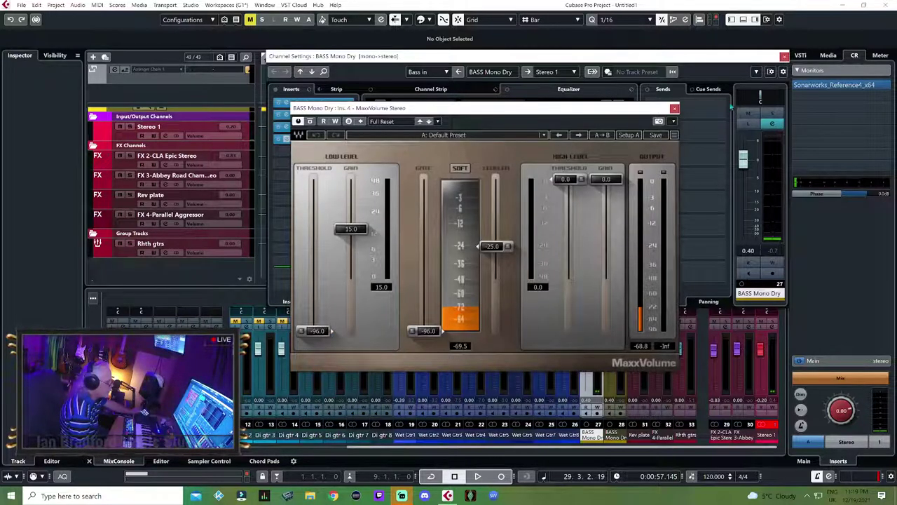
click(674, 108)
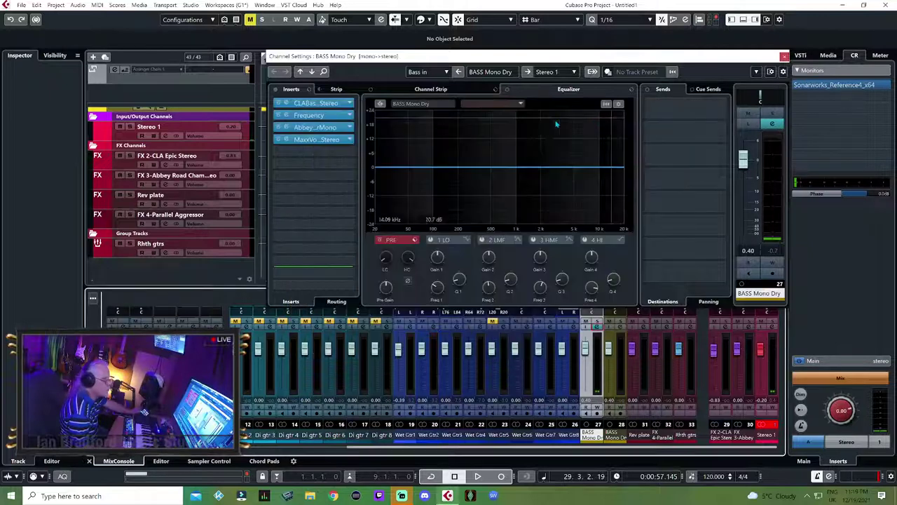
Load MV2 Mono in the bass channel's fourth insert slot and set its low level to 9.9 and output to -0.6 during playback.
click(354, 140)
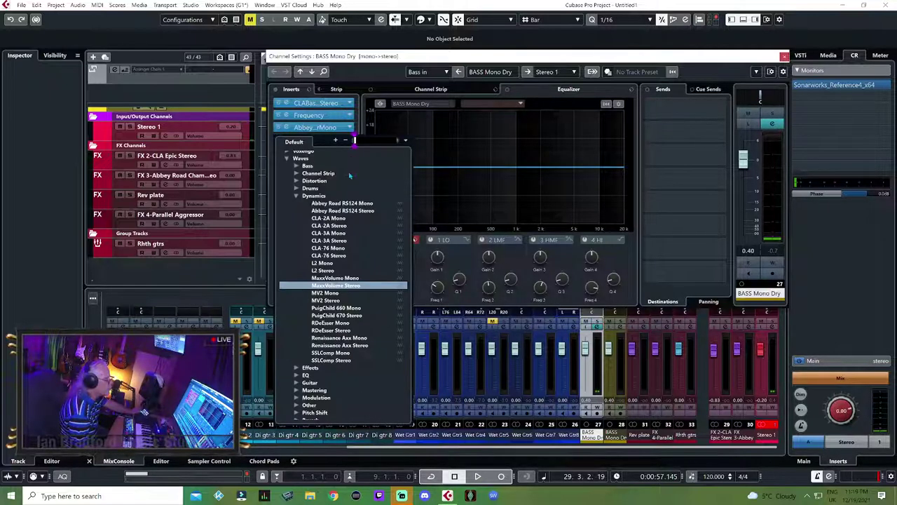
click(326, 293)
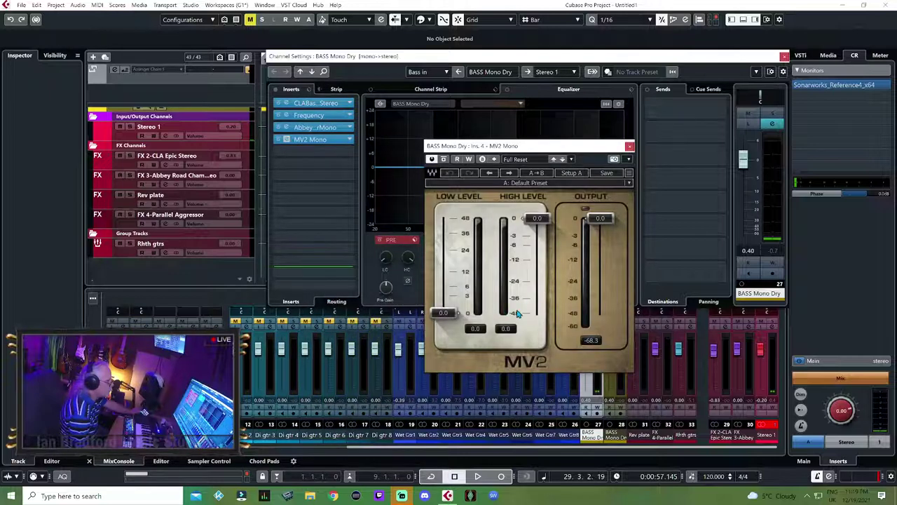
key(space)
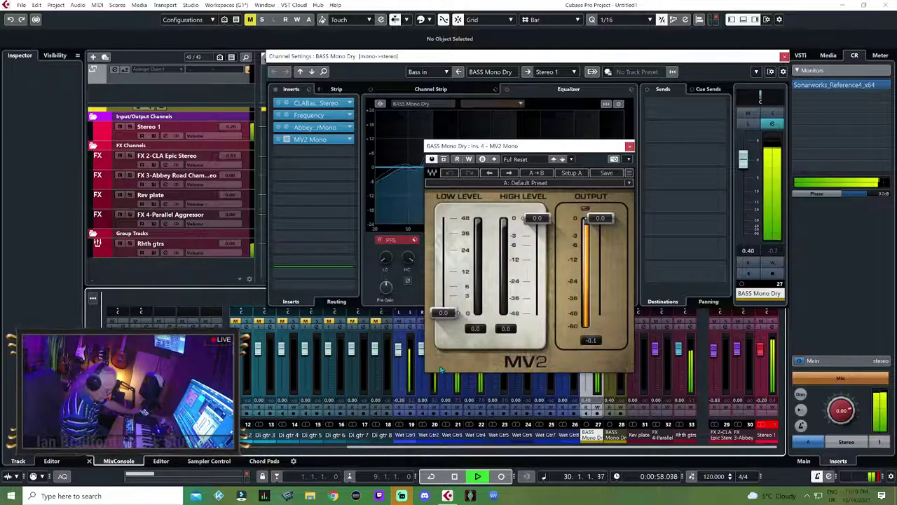
drag(454, 316, 453, 274)
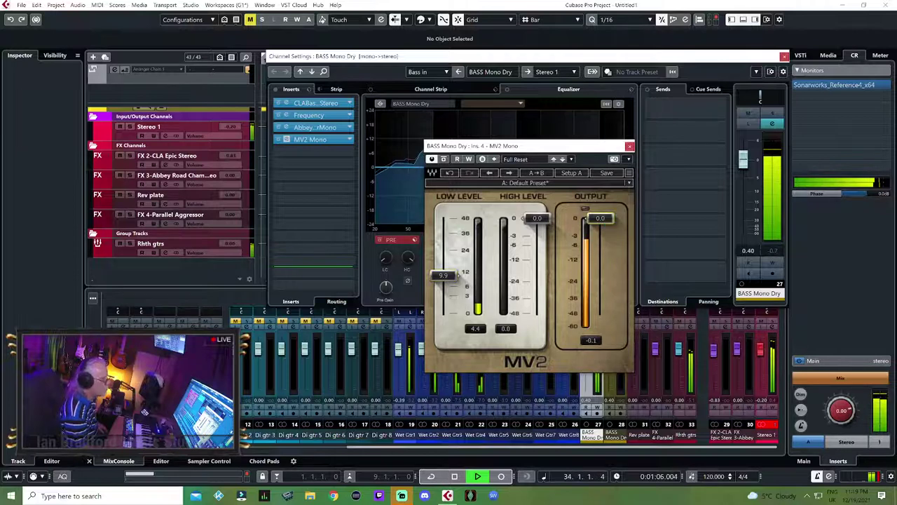
drag(607, 222, 607, 224)
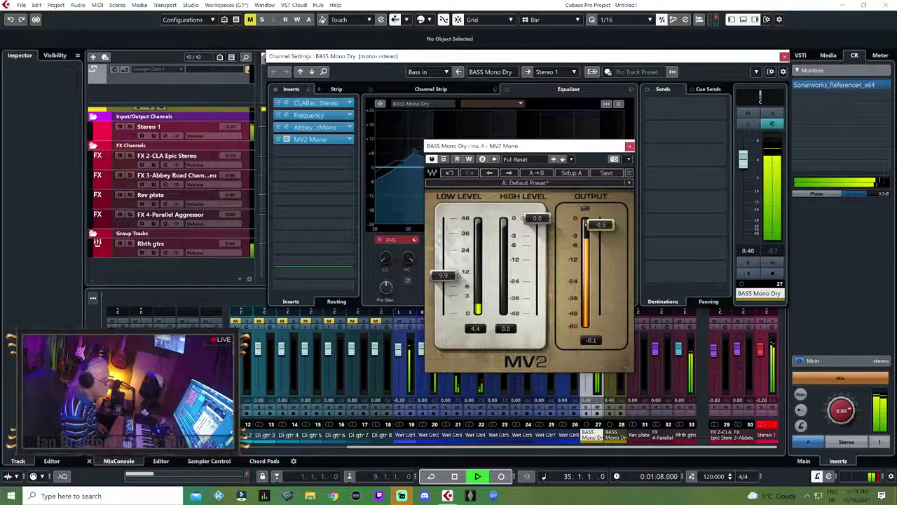
click(630, 146)
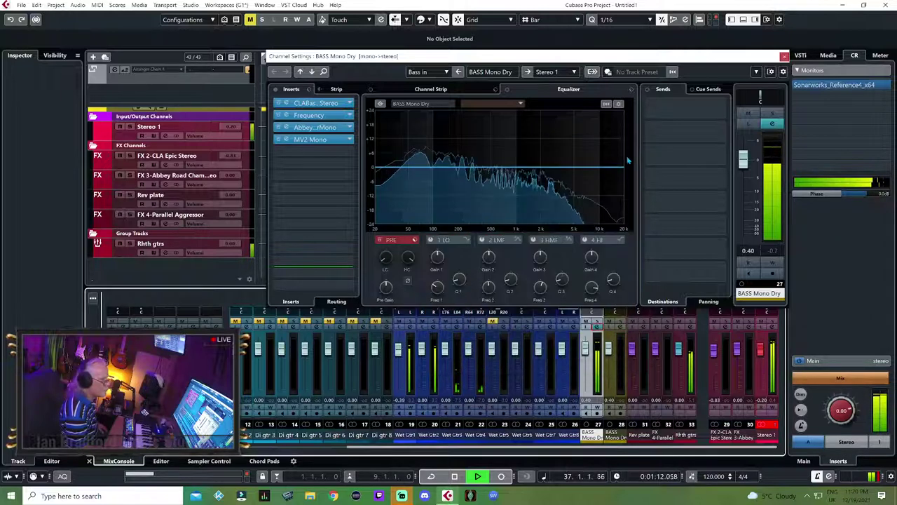
click(784, 56)
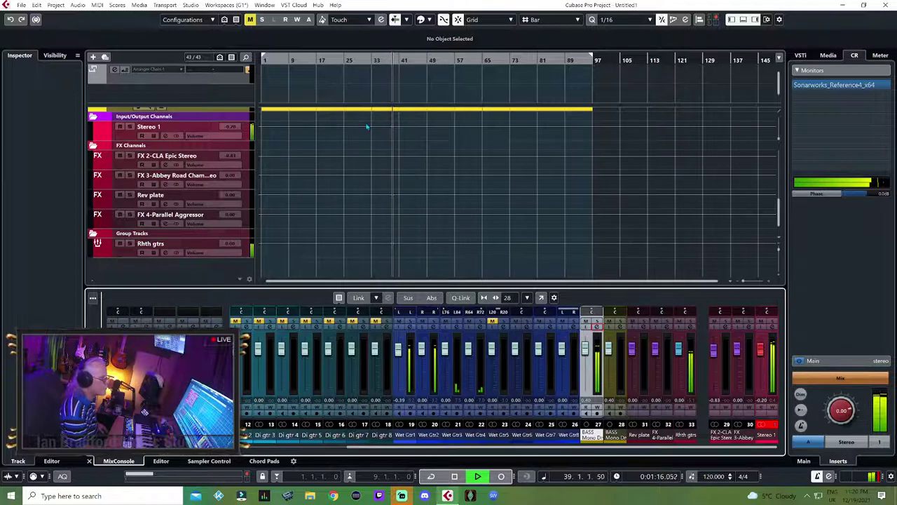
Stop playback and insert the Waves J37 Stereo distortion plug-in in the first insert slot of the Superior Drummer 3 01 channel.
scroll(452, 194, up, 3)
key(space)
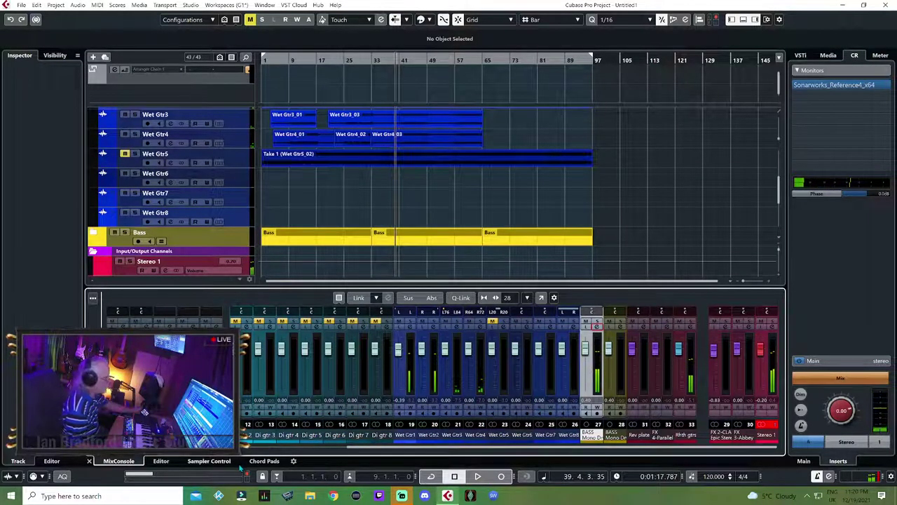
scroll(463, 372, left, 4)
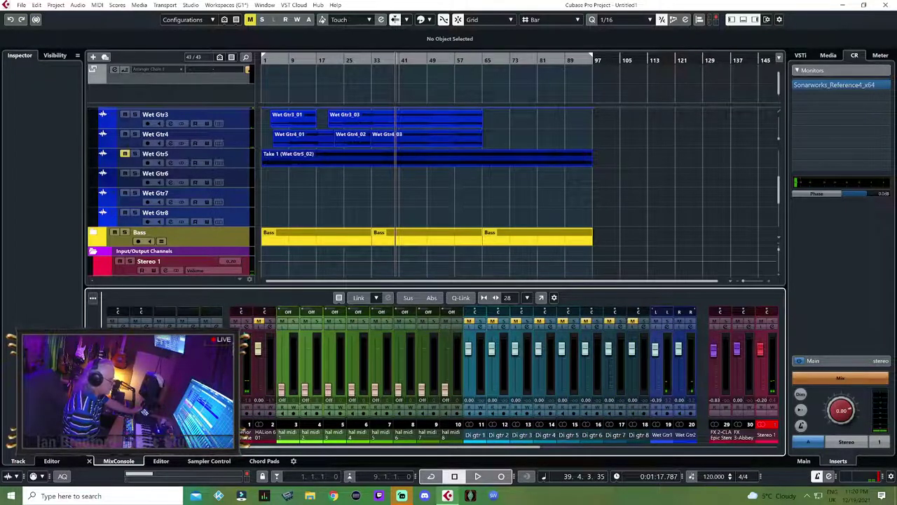
click(244, 330)
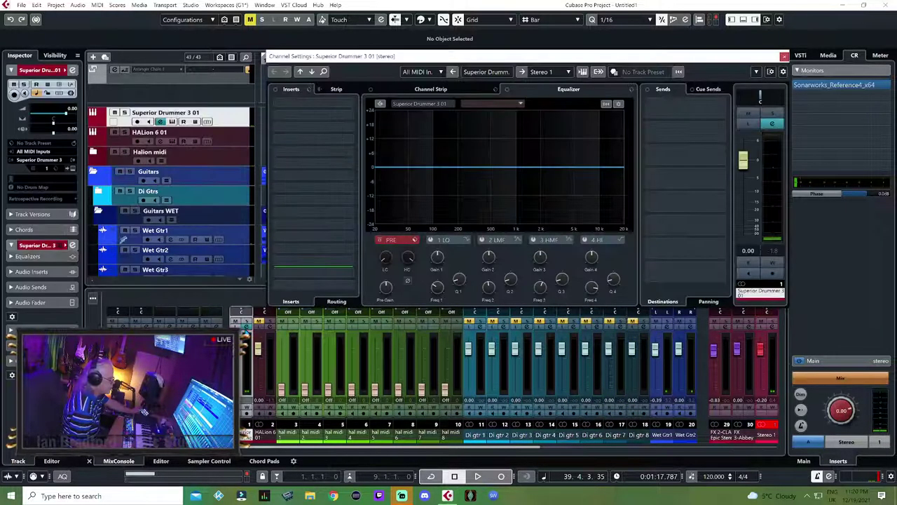
click(349, 104)
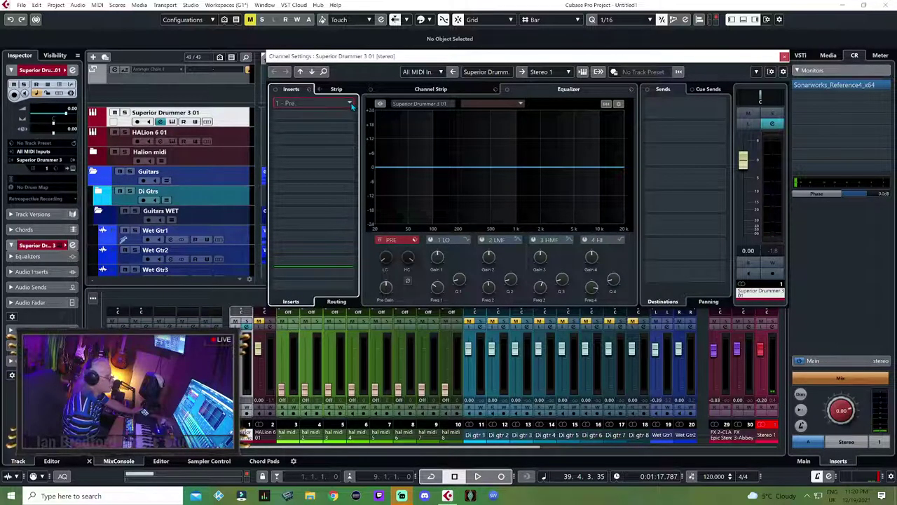
click(288, 317)
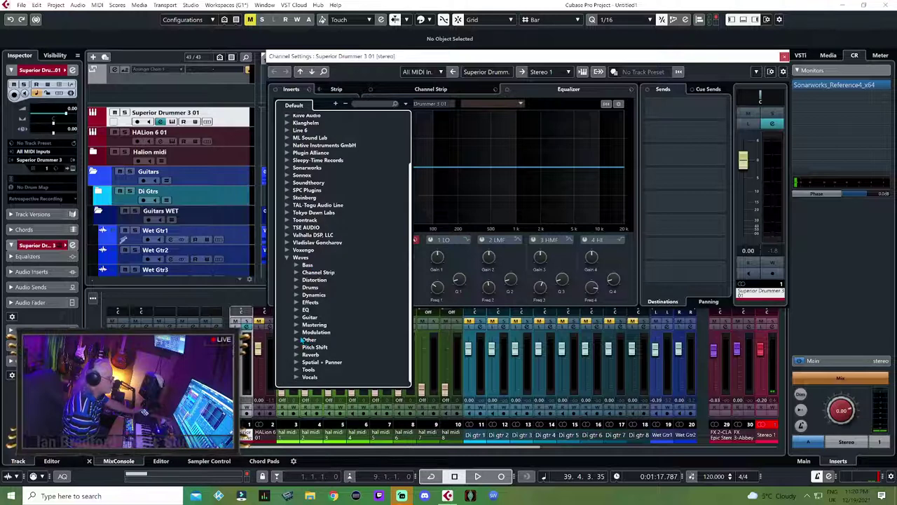
click(297, 281)
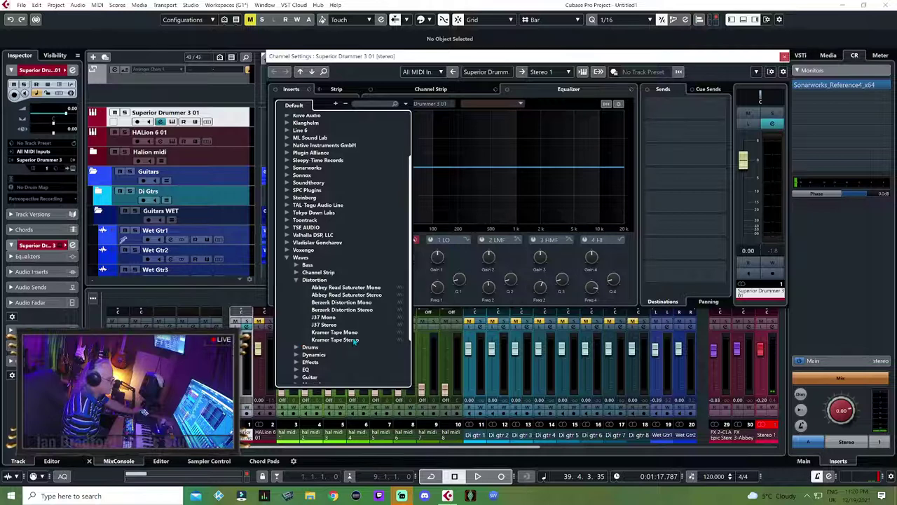
click(336, 327)
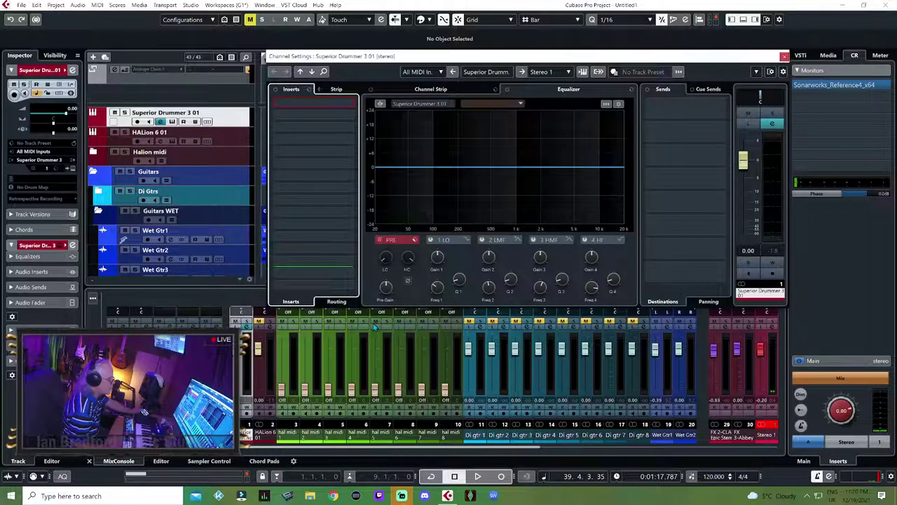
Set J37's saturation to about 2.6 and adjust its input level while the song plays.
key(space)
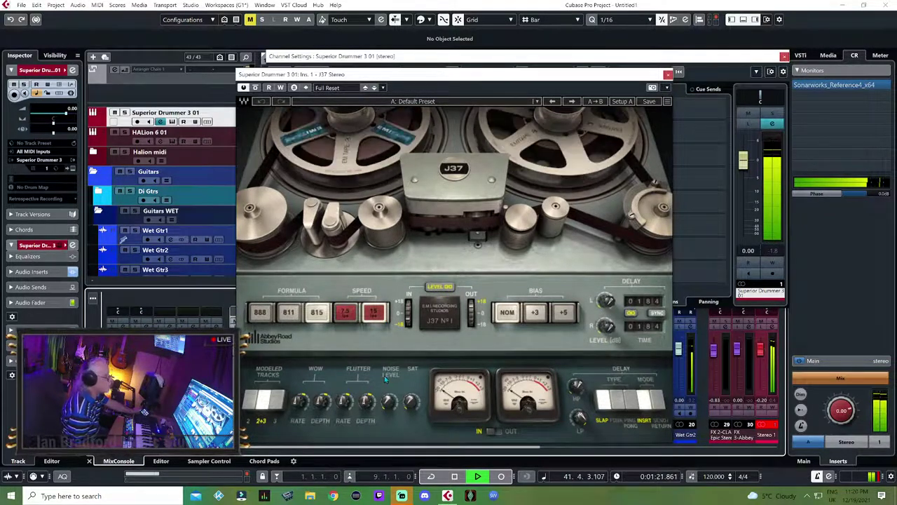
drag(408, 308, 408, 316)
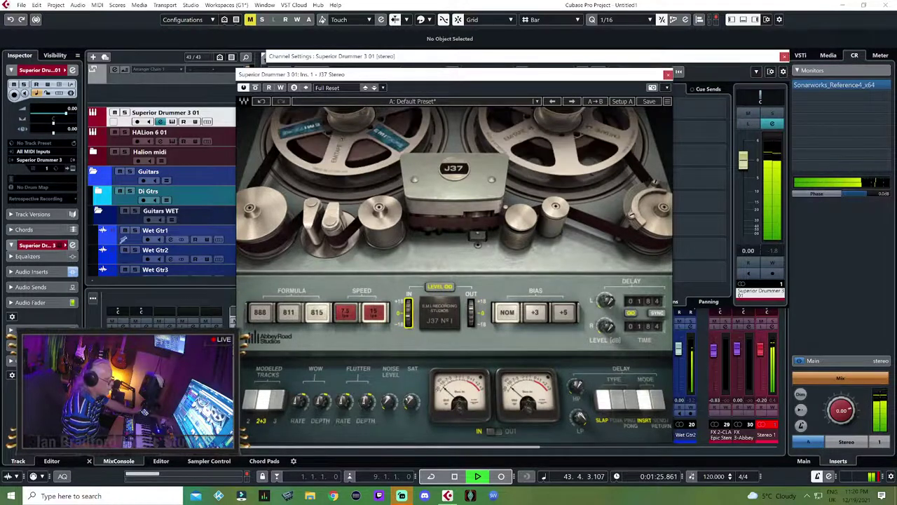
click(410, 401)
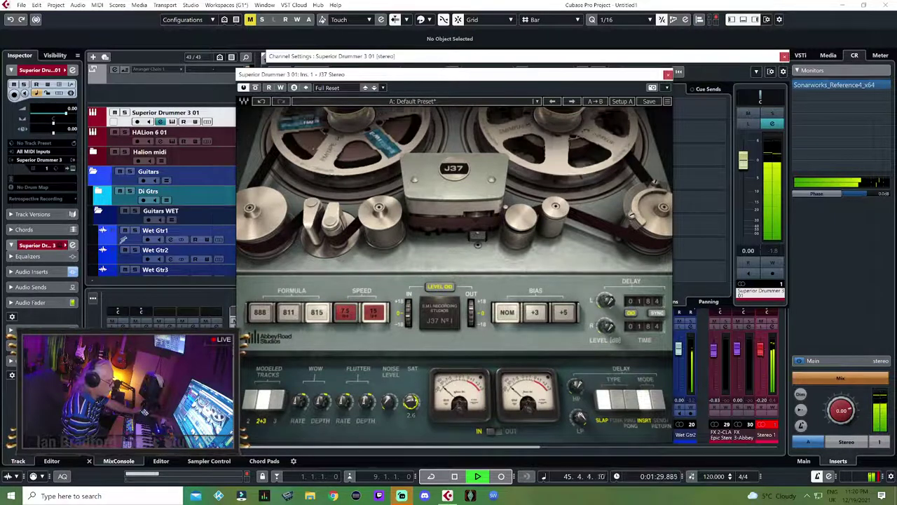
click(408, 314)
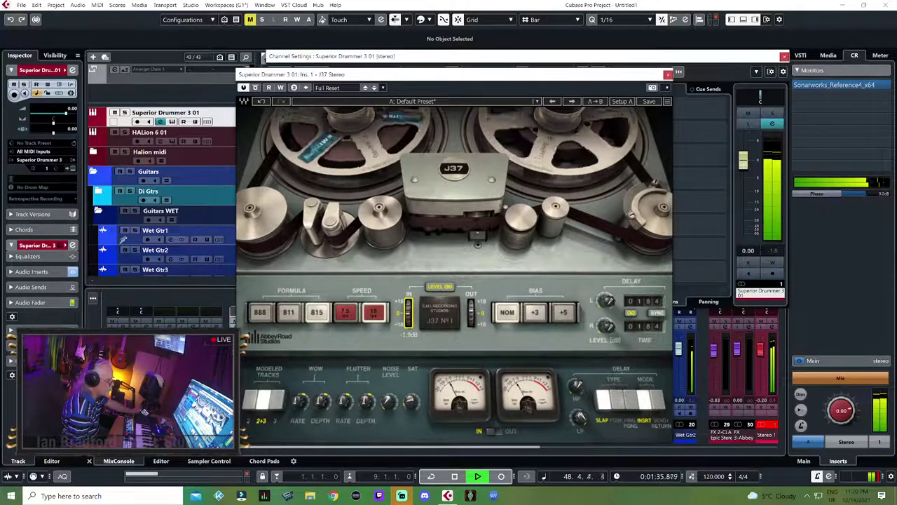
drag(408, 313, 409, 307)
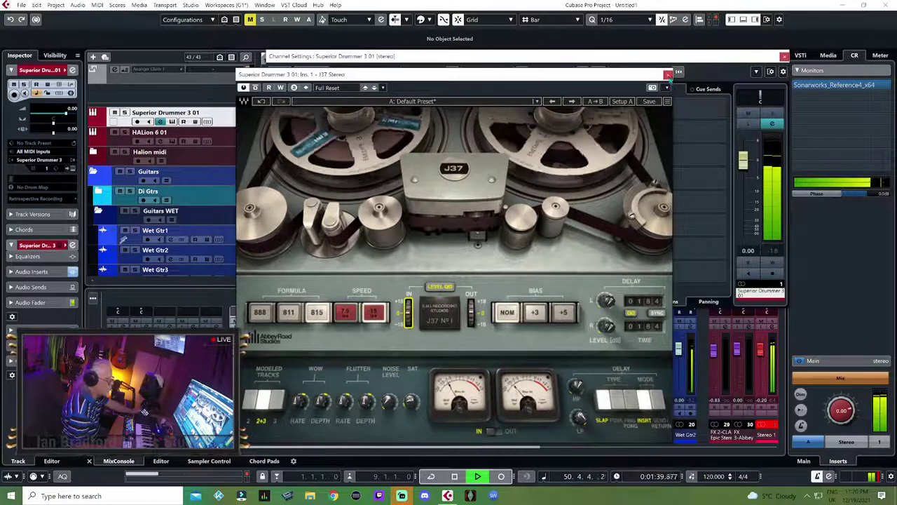
click(668, 74)
key(space)
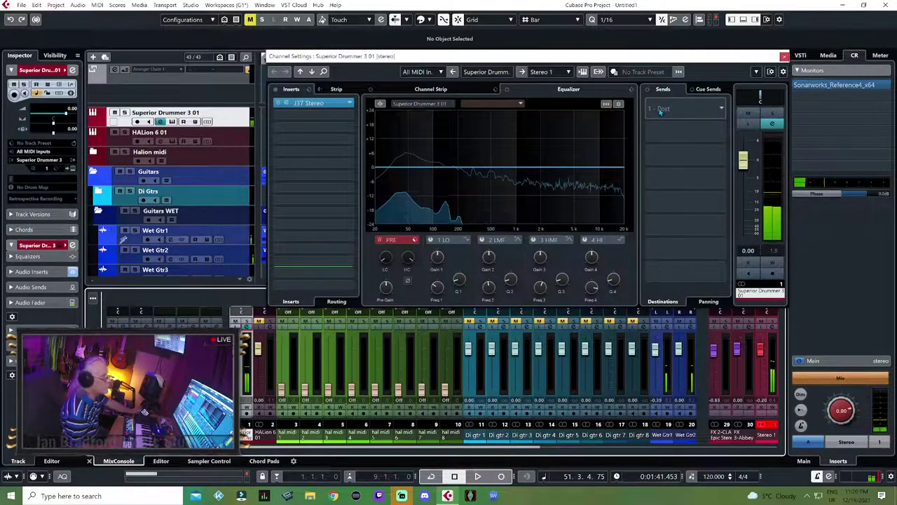
Add and activate a send from Superior Drummer 3 01 to FX 4-Parallel Aggressor.
click(673, 131)
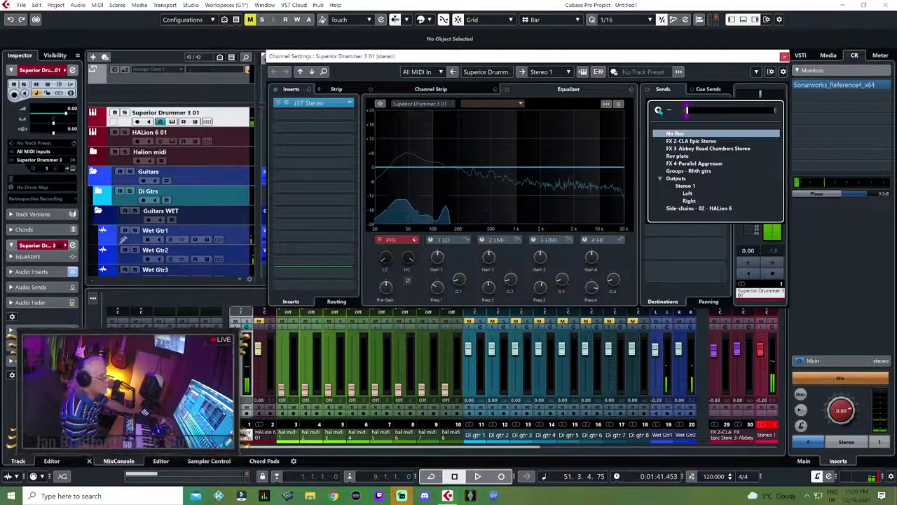
click(691, 164)
click(652, 104)
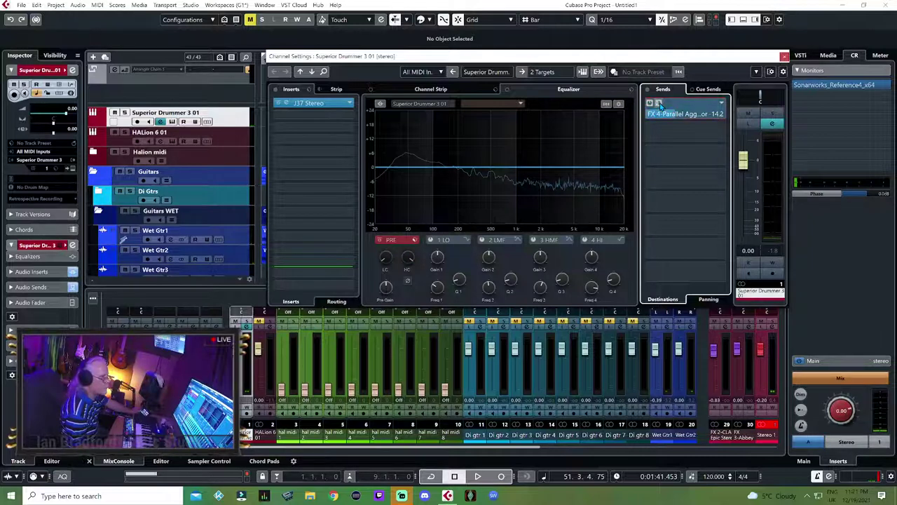
Set the drum send level to -26.4 dB and lower the FX 4-Parallel Aggressor fader to -3.27 dB during playback.
key(space)
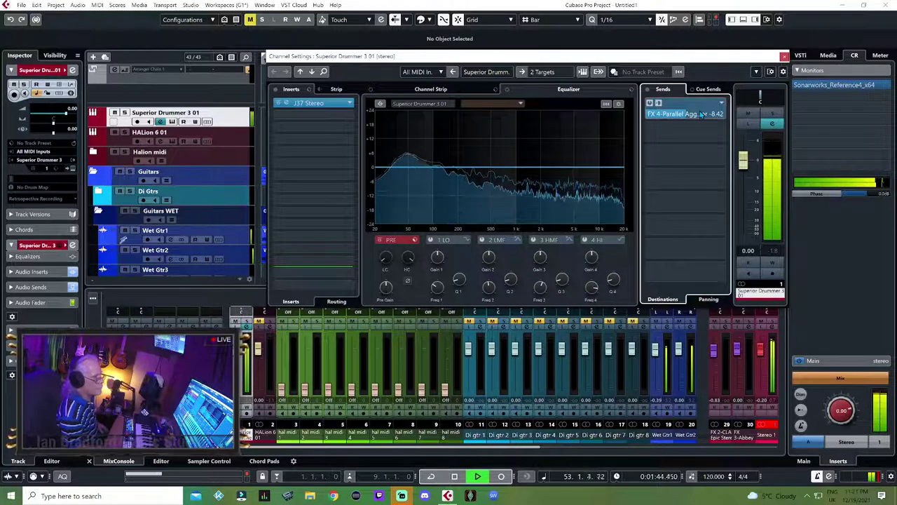
drag(701, 115, 694, 113)
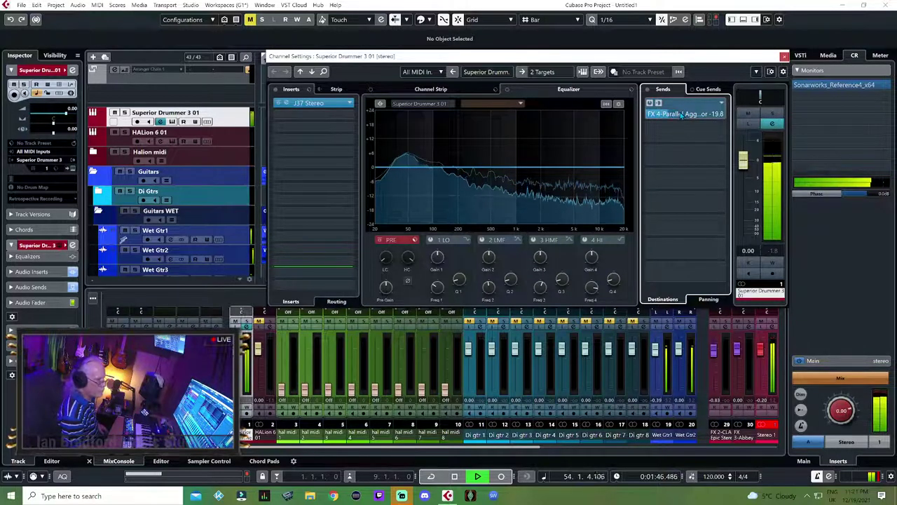
click(711, 451)
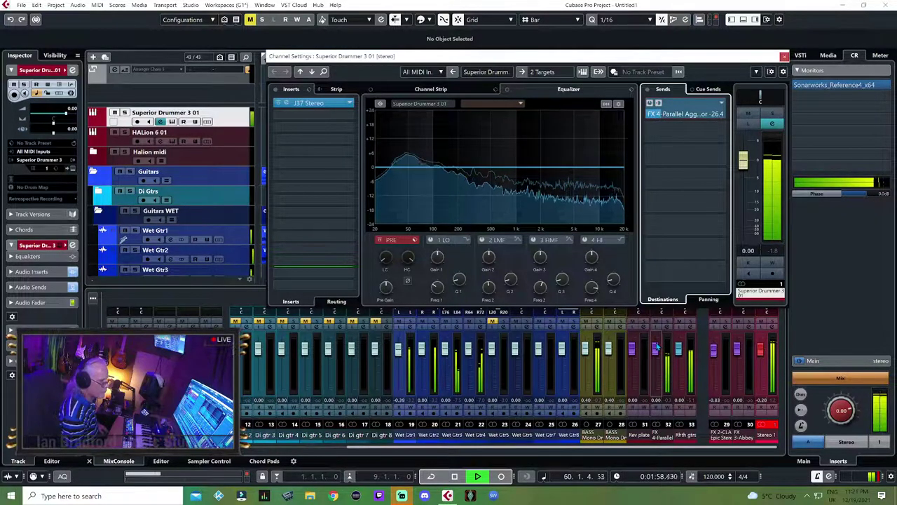
drag(657, 346, 656, 373)
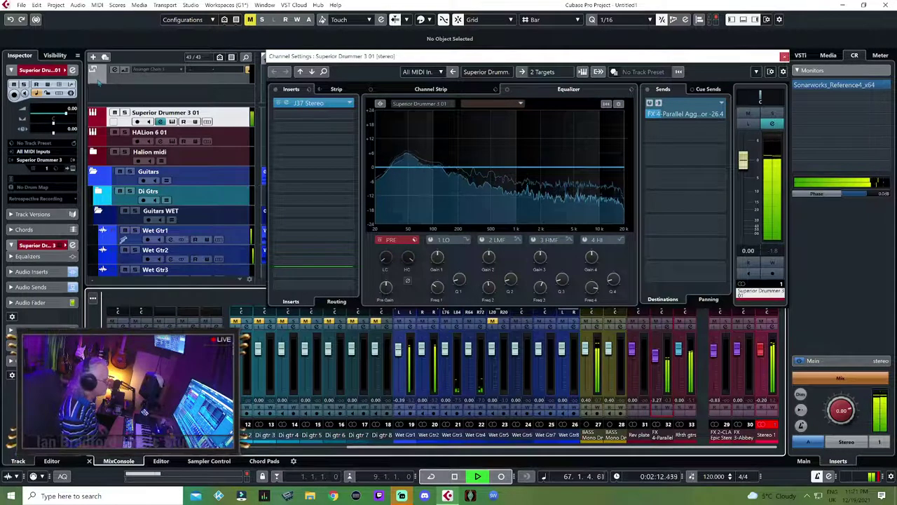
Stop playback and lock Rev plate and FX 4-Parallel Aggressor into the MixConsole's right zone with the other effect channels.
click(55, 55)
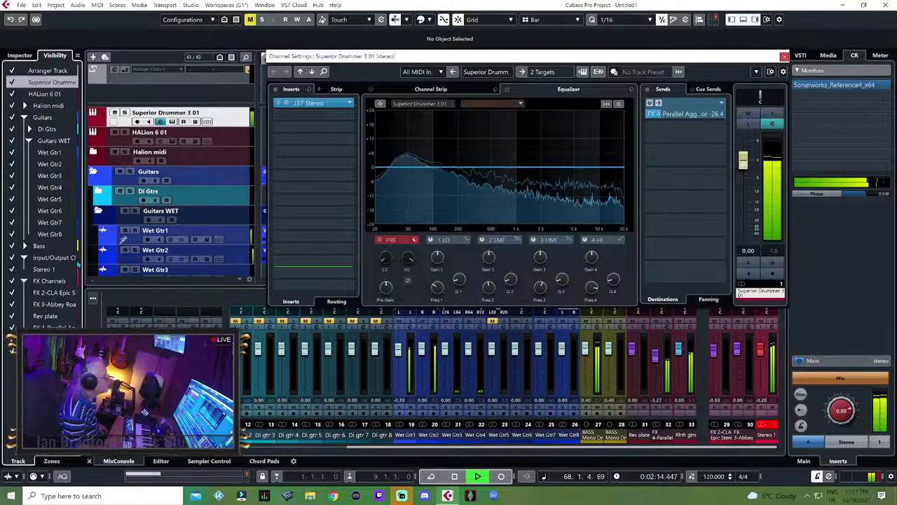
key(space)
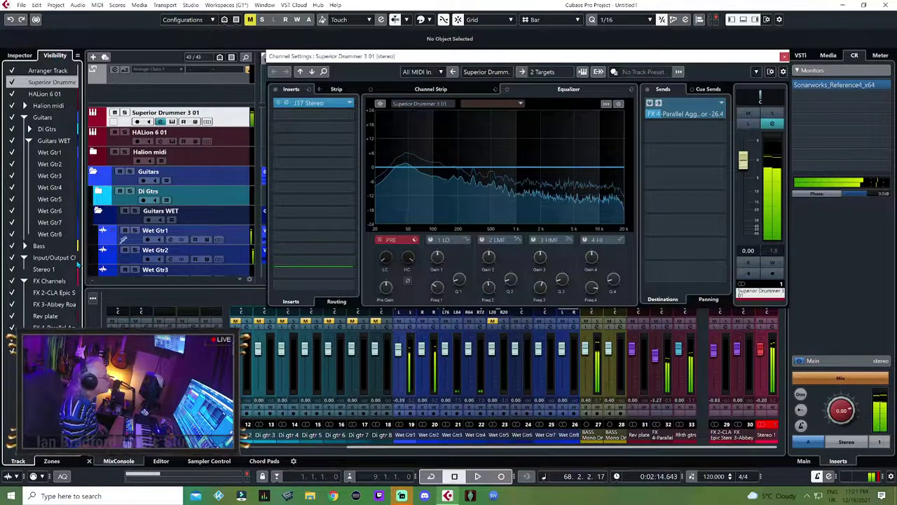
click(51, 460)
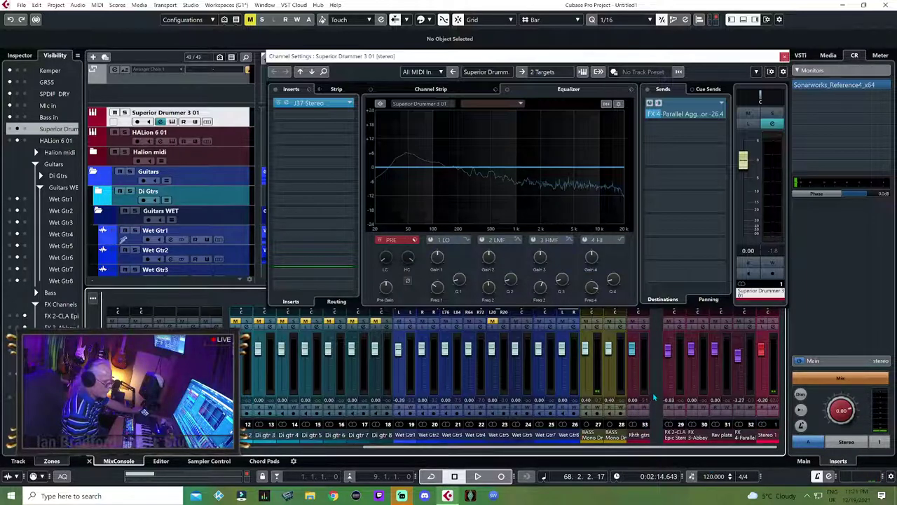
Play a short passage from the song's beginning, then add and activate a send from Rhth gtrs to Rev plate.
key(space)
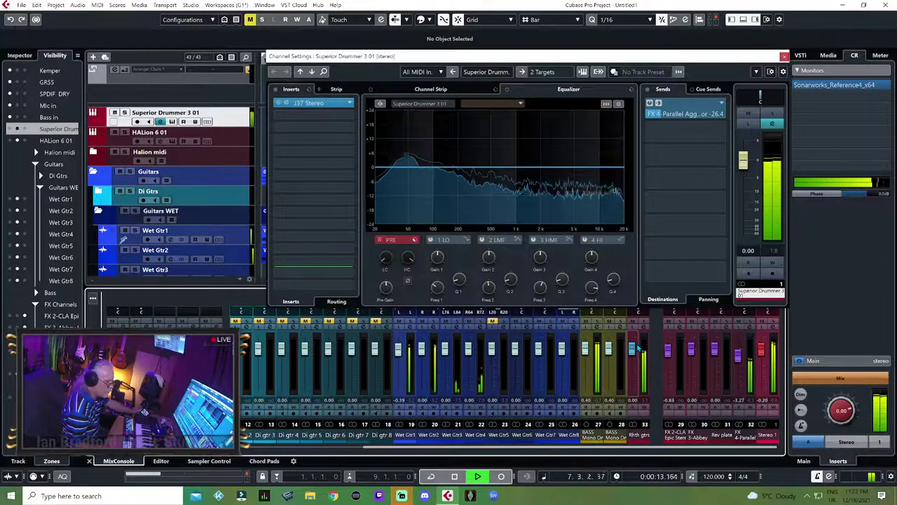
key(space)
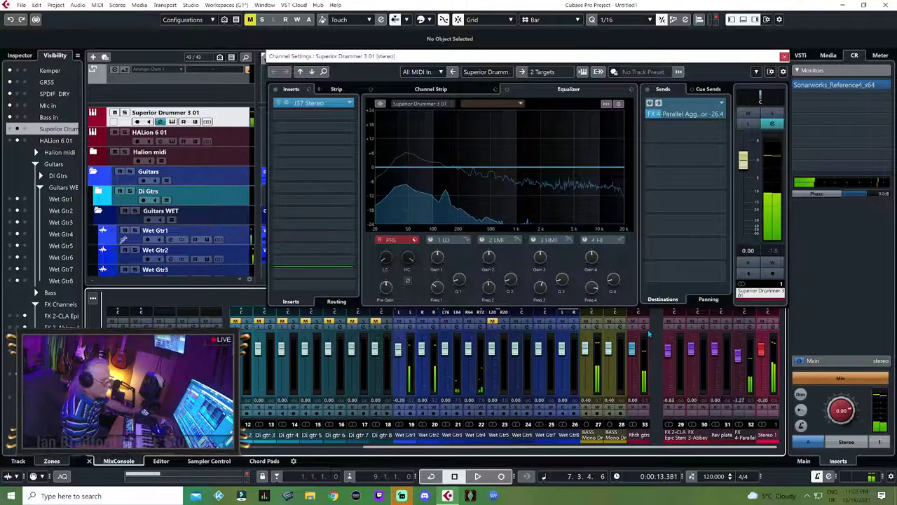
click(646, 329)
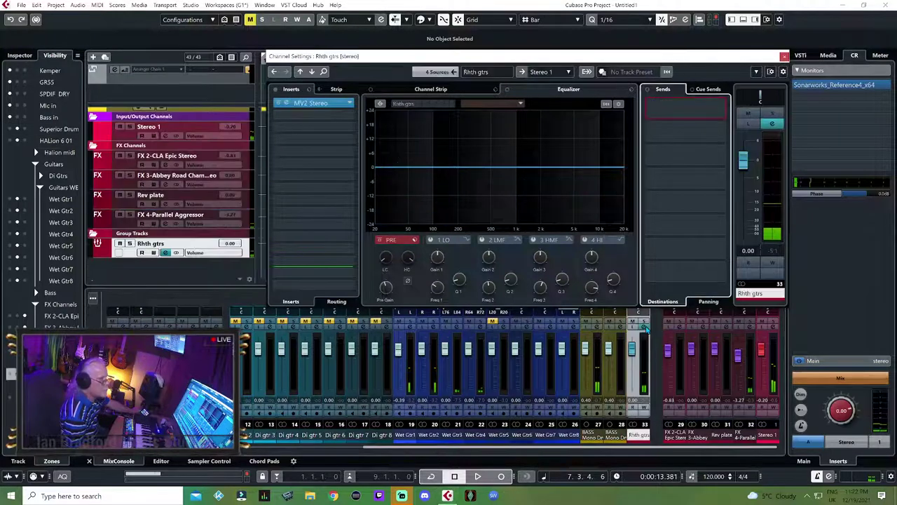
click(656, 110)
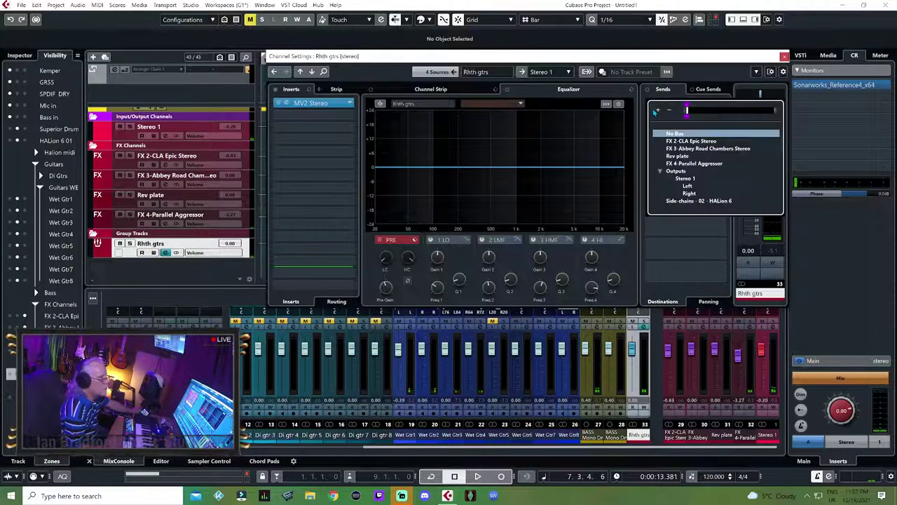
click(675, 156)
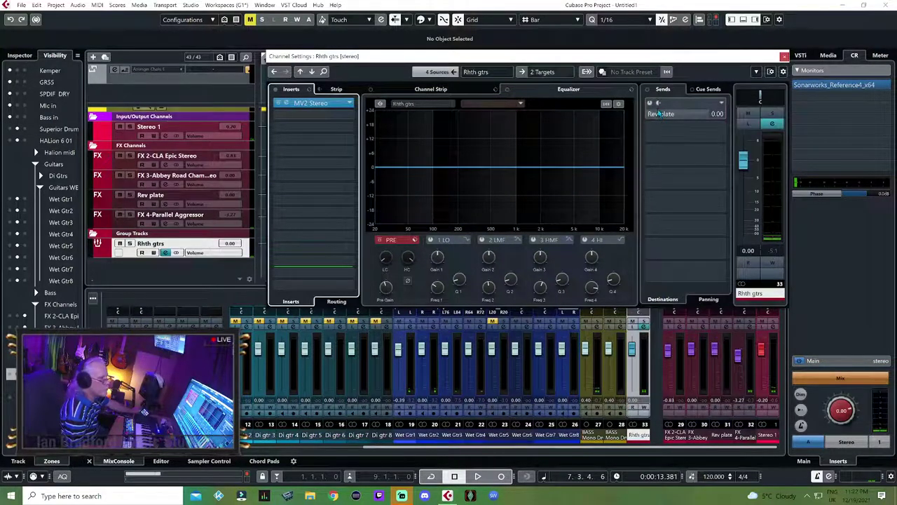
click(652, 104)
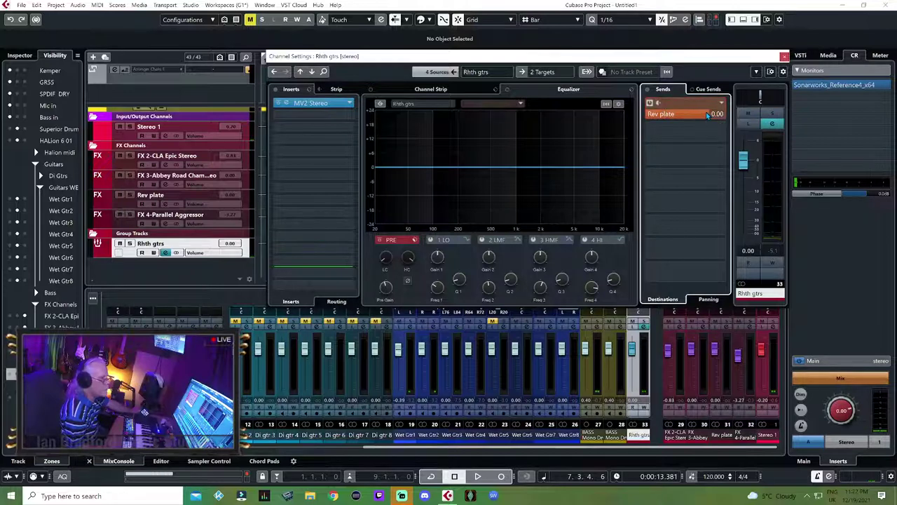
Set the Rhth gtrs send level to Rev plate to -12.4 dB during playback.
drag(708, 114, 638, 123)
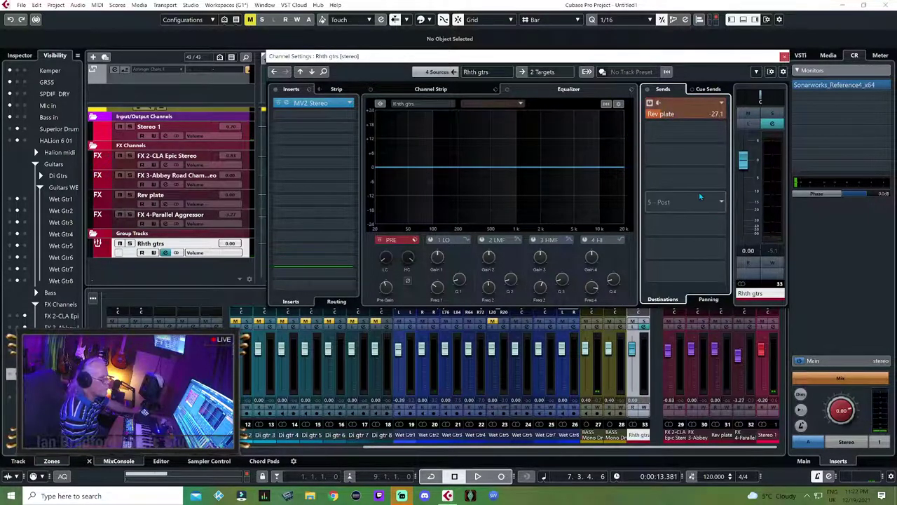
key(space)
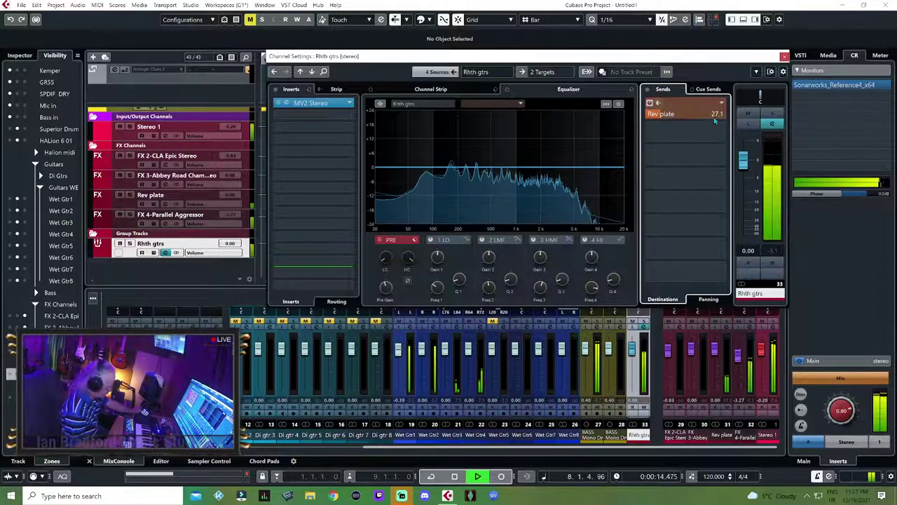
drag(664, 116, 690, 114)
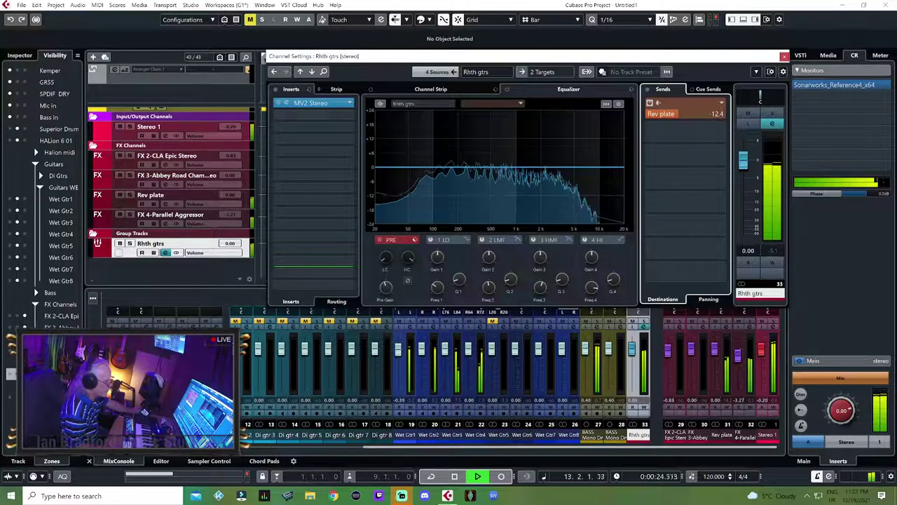
Stop playback and add a send from Superior Drummer 3 01 to FX 3-Abbey Road Chambers Stereo in the second send slot.
click(39, 170)
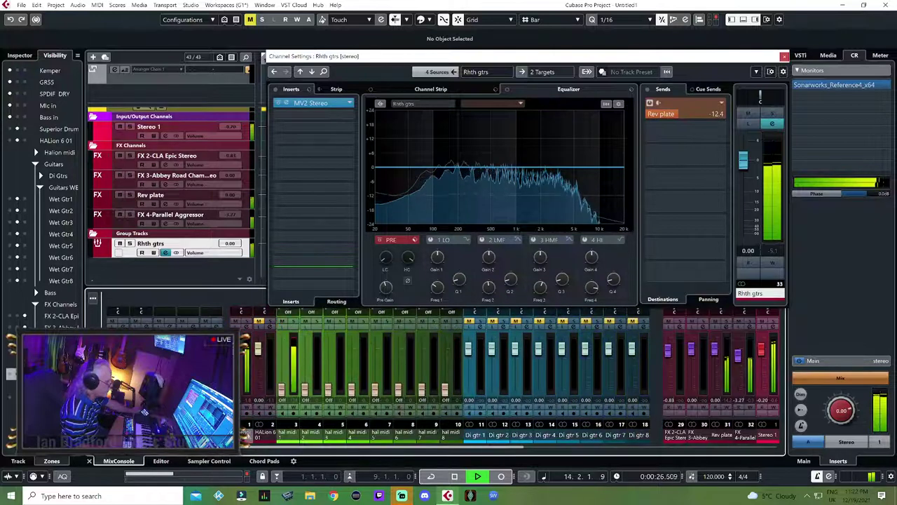
key(space)
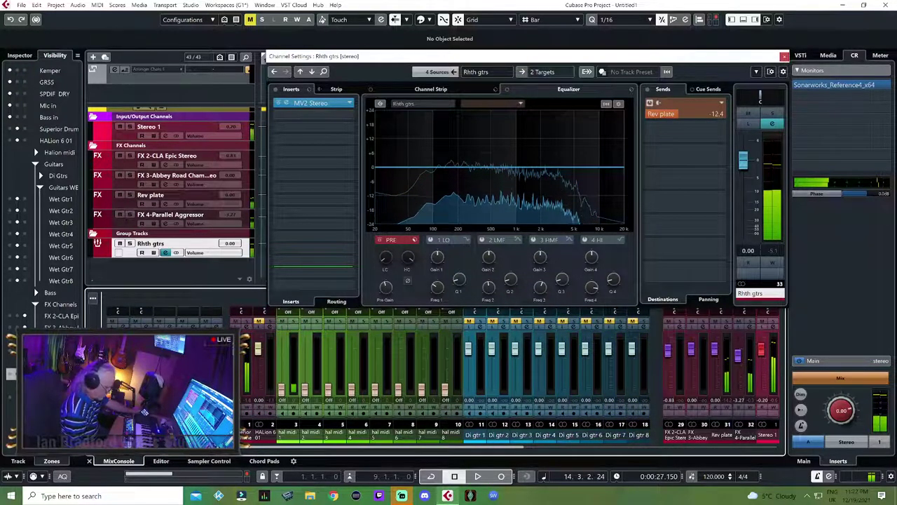
click(244, 322)
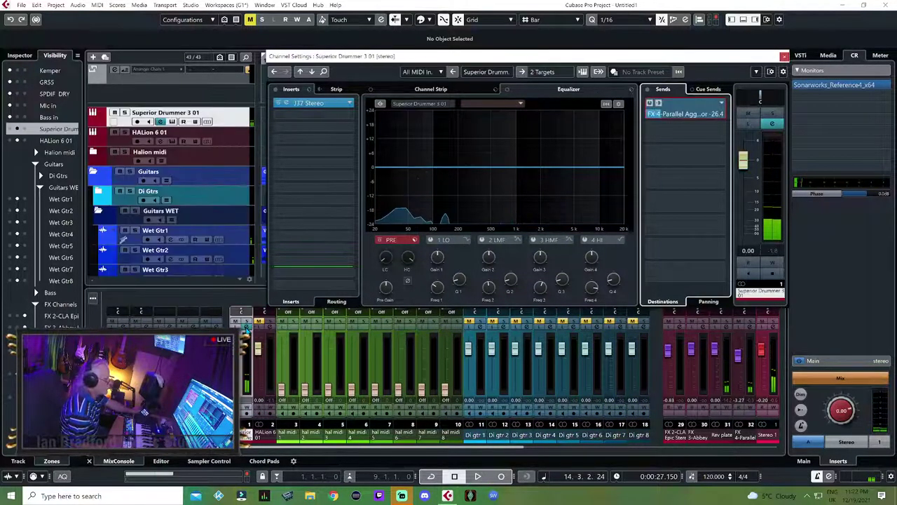
click(663, 133)
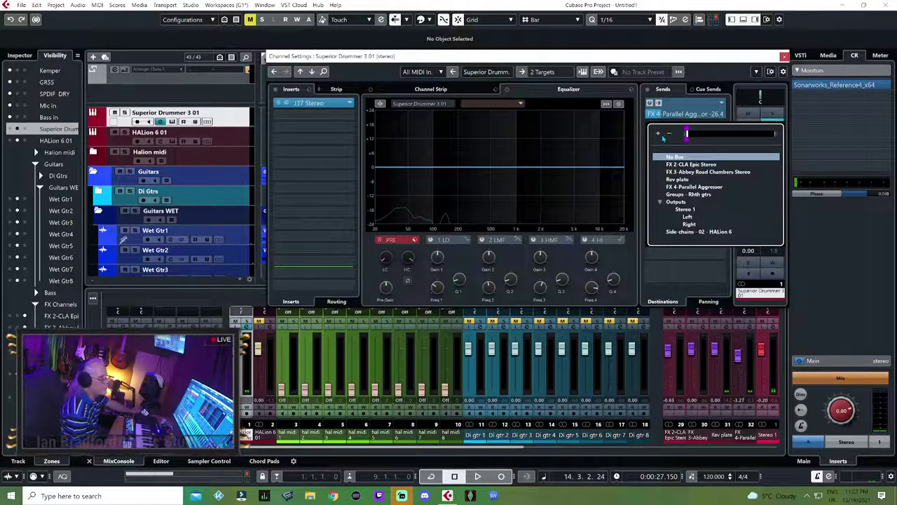
click(666, 172)
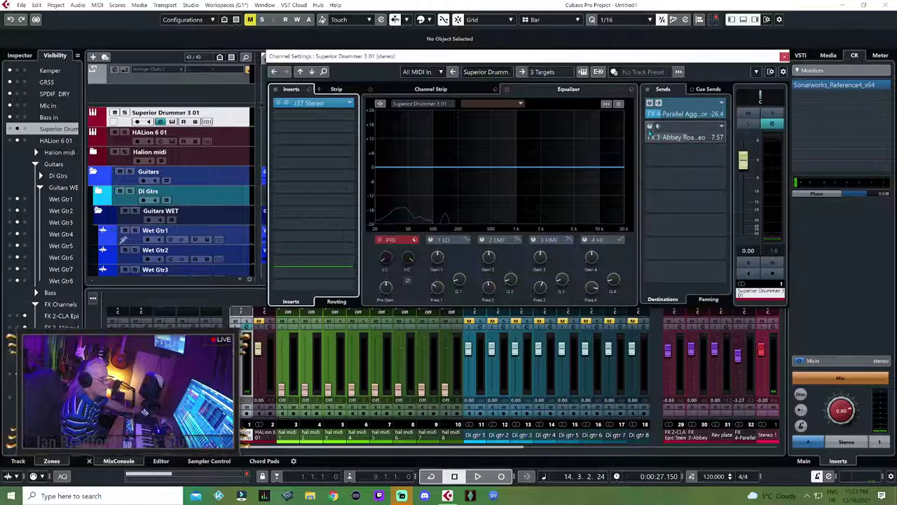
Set the drum send to FX 3-Abbey Road Chambers Stereo to -12.5 dB during playback and close the channel settings.
drag(692, 141, 664, 143)
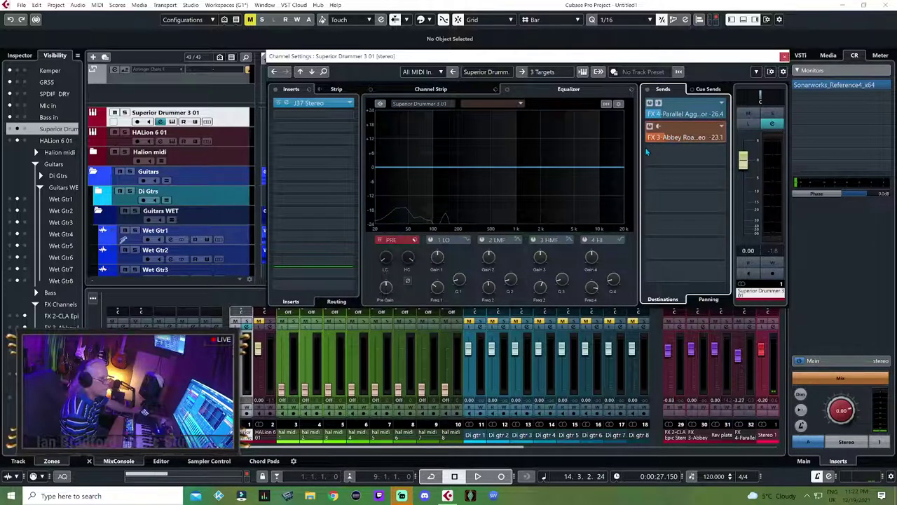
key(space)
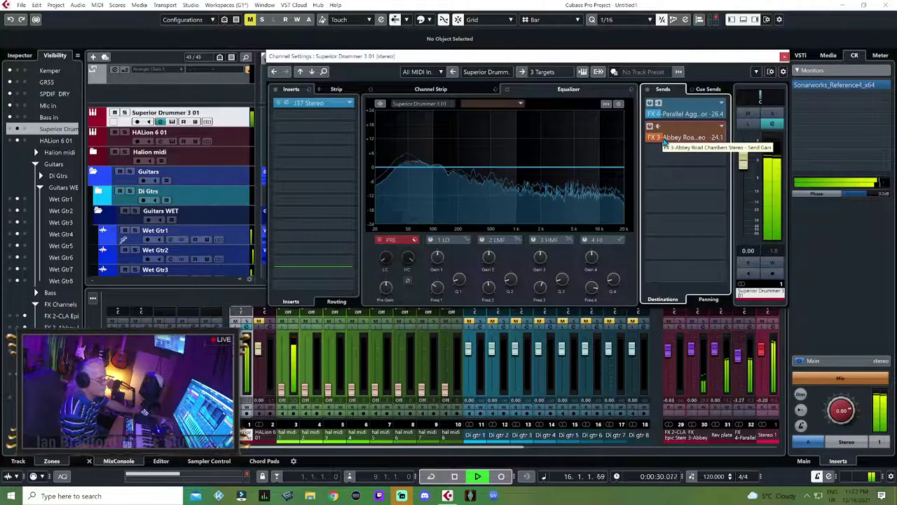
drag(663, 142, 686, 140)
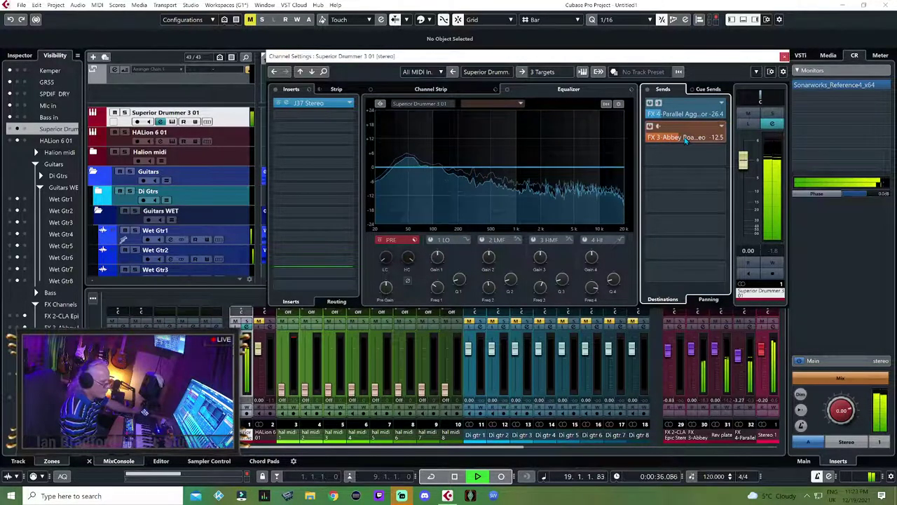
mouse_move(717, 155)
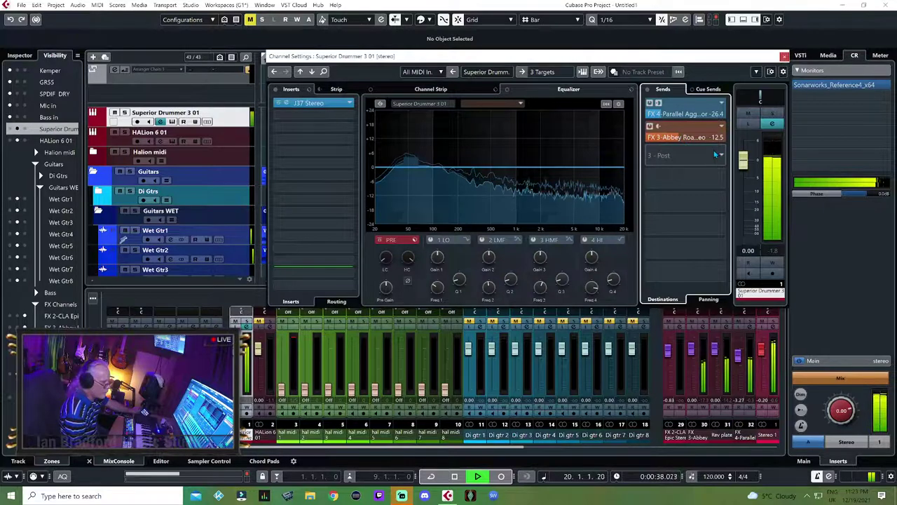
click(784, 56)
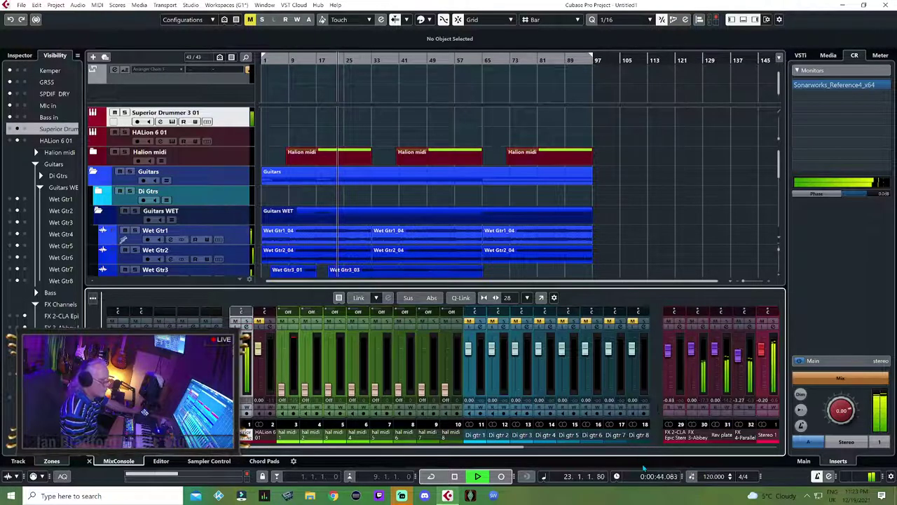
Stop playback and open the channel settings of Wet Gtr5.
click(662, 450)
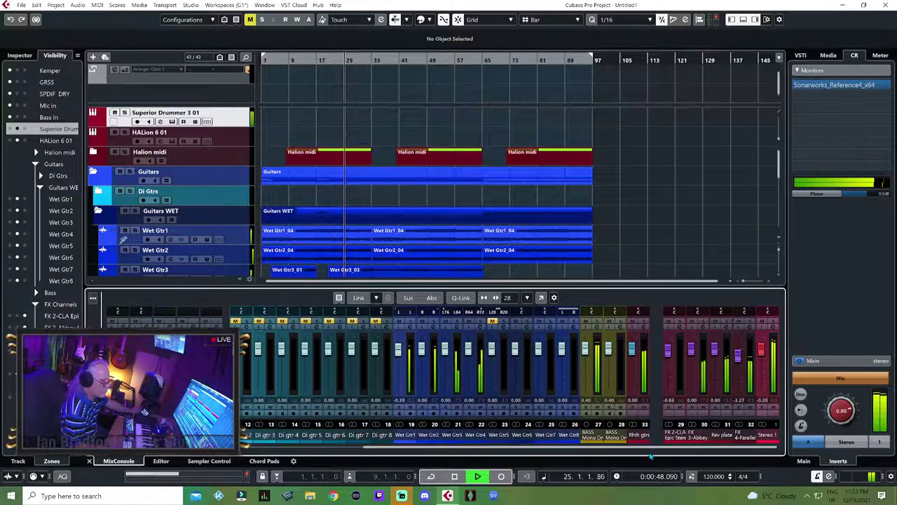
key(space)
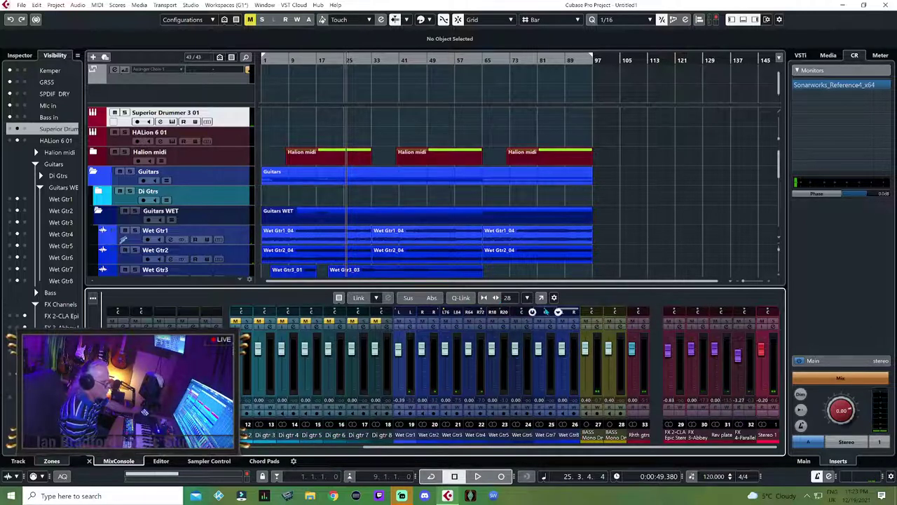
click(503, 326)
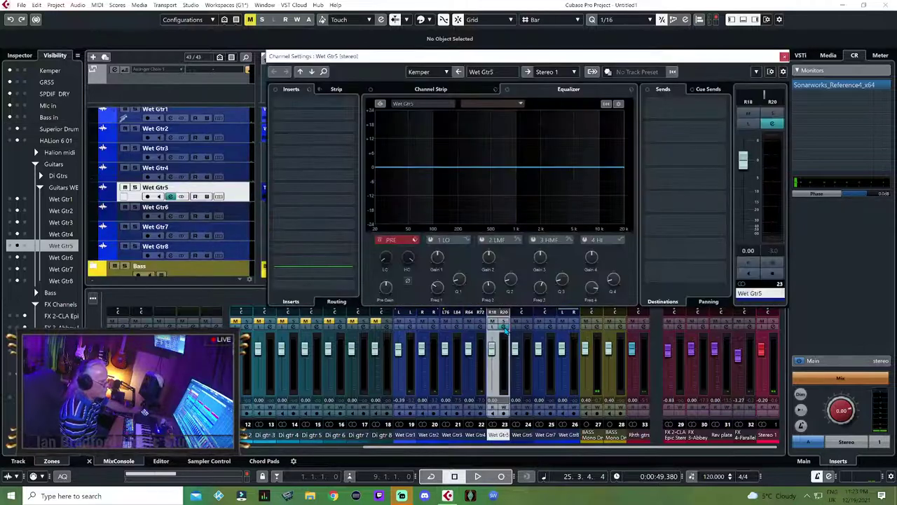
click(689, 110)
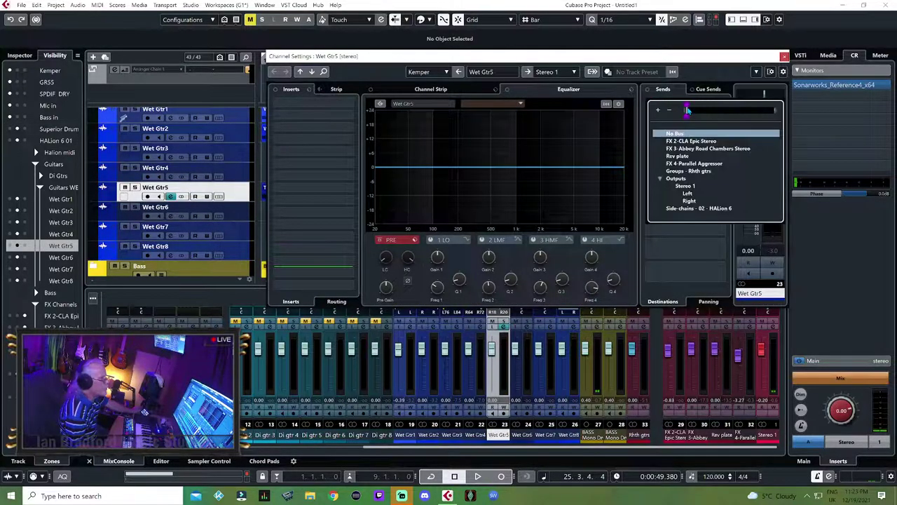
click(325, 108)
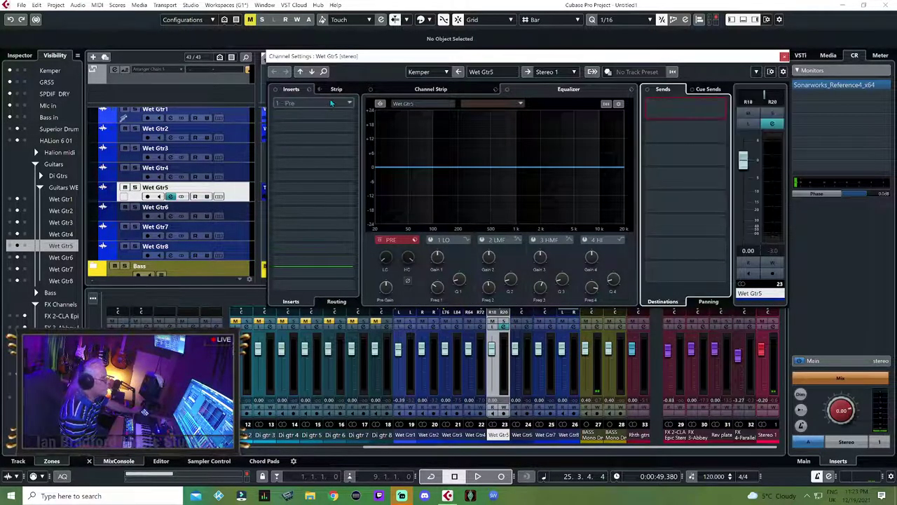
Insert Waves SSL EV2 Channel Stereo in Wet Gtr5's first insert slot, raise its high-pass filter frequency and close the plug-in.
click(327, 106)
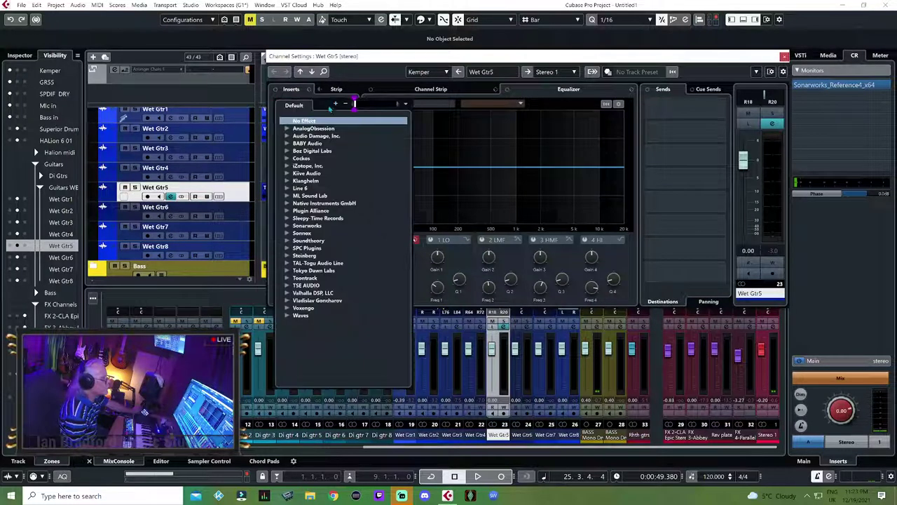
click(286, 316)
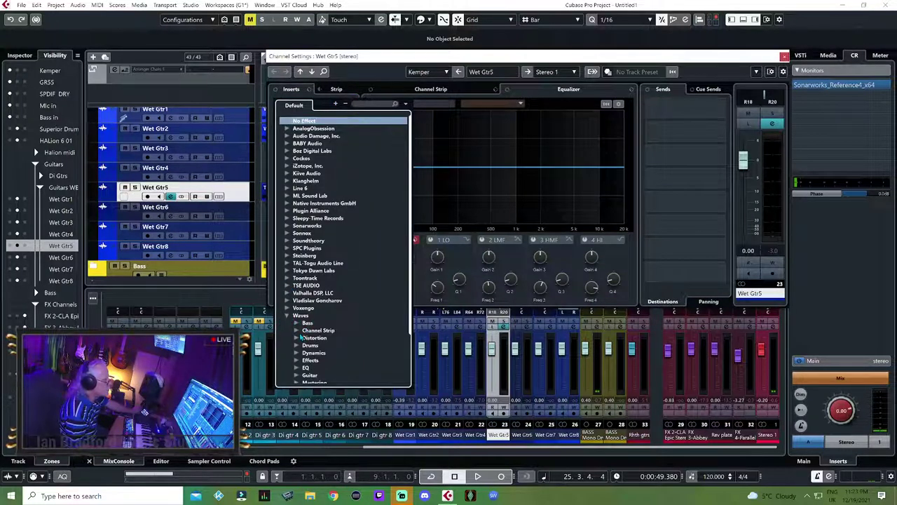
click(295, 331)
scroll(365, 350, down, 3)
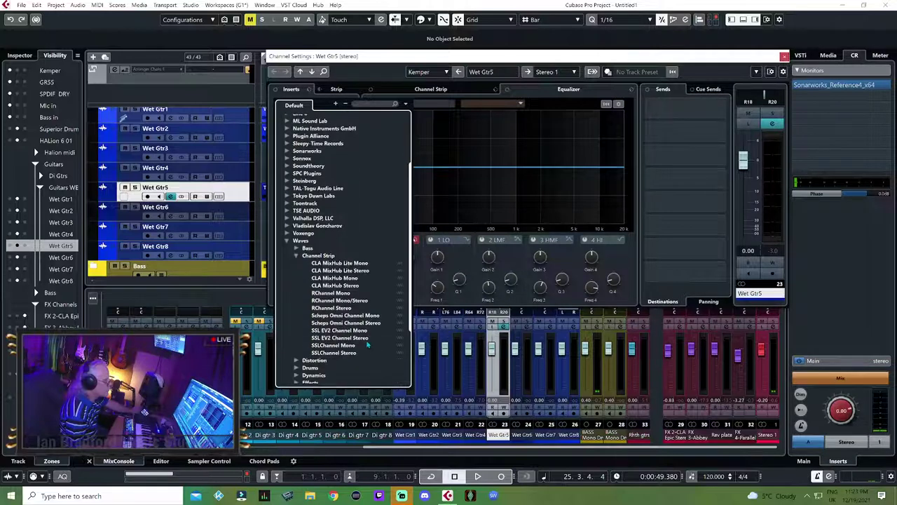
click(360, 339)
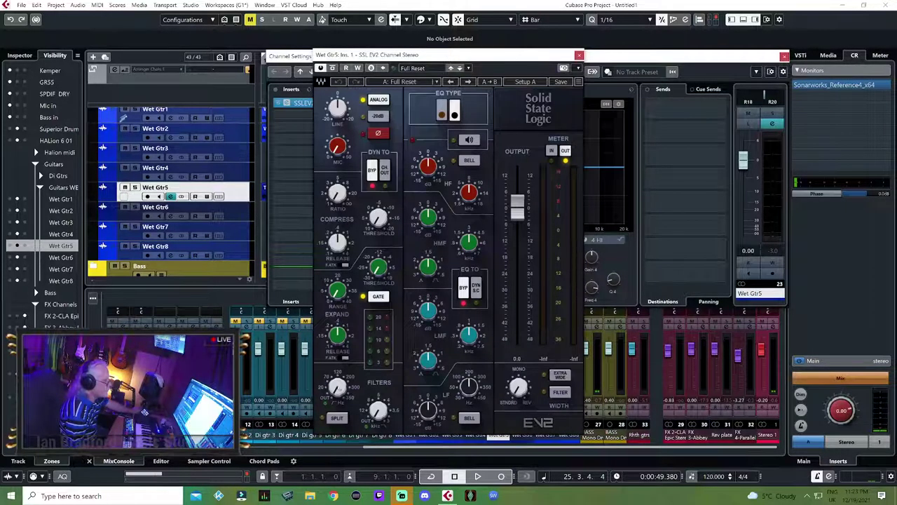
mouse_move(336, 387)
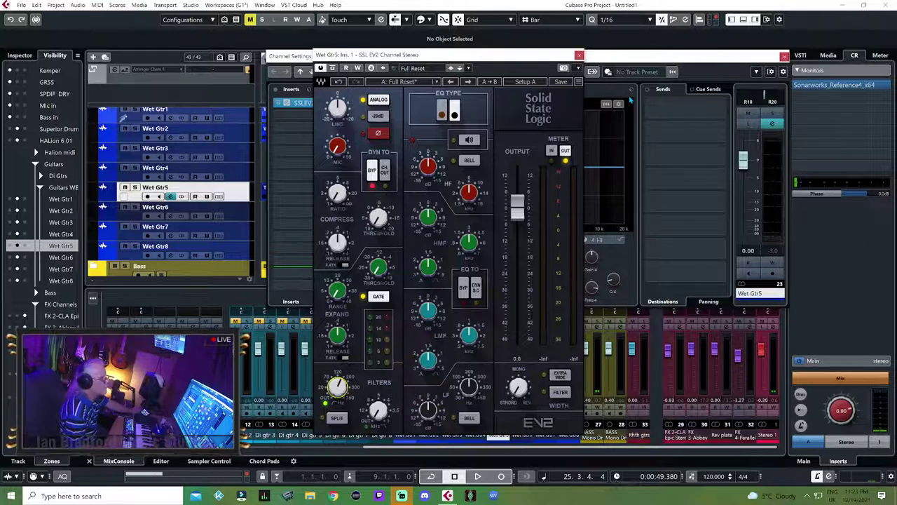
click(578, 55)
Insert BABY Audio TAIP in Wet Gtr5's second insert slot and close the plug-in and the channel settings.
click(349, 120)
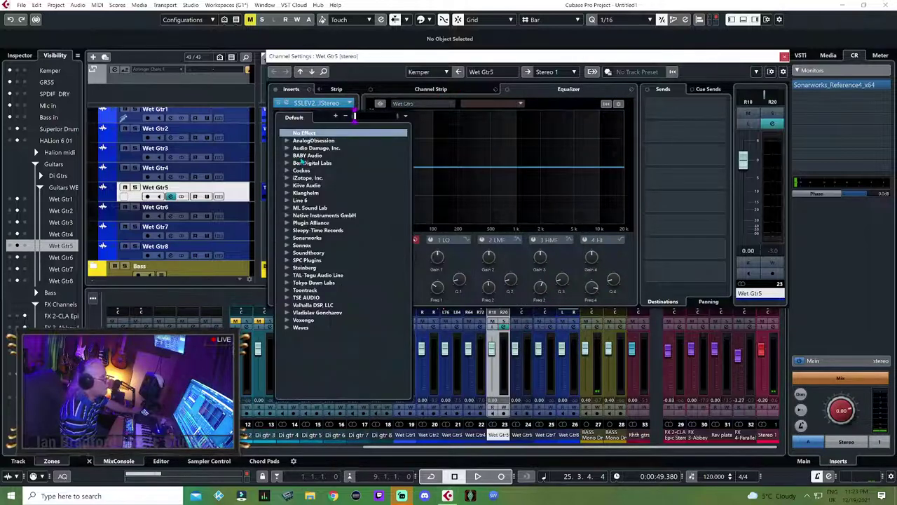
click(286, 156)
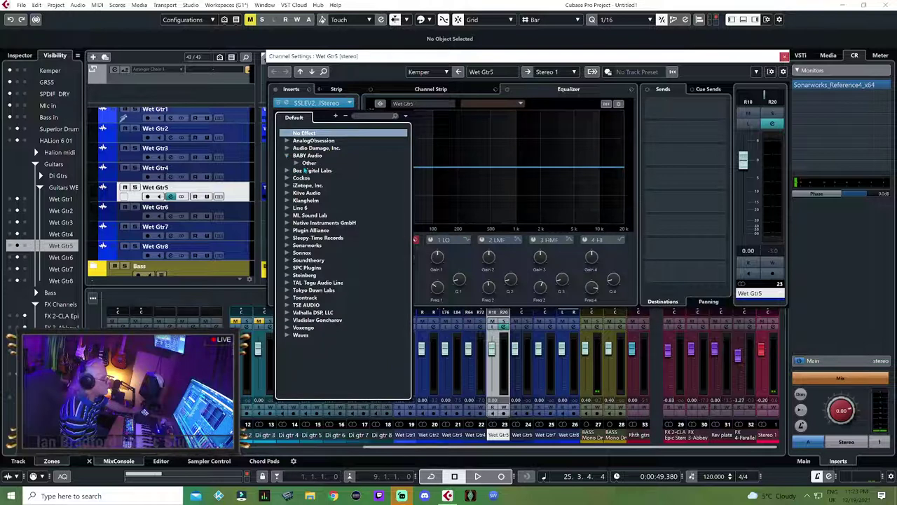
click(297, 162)
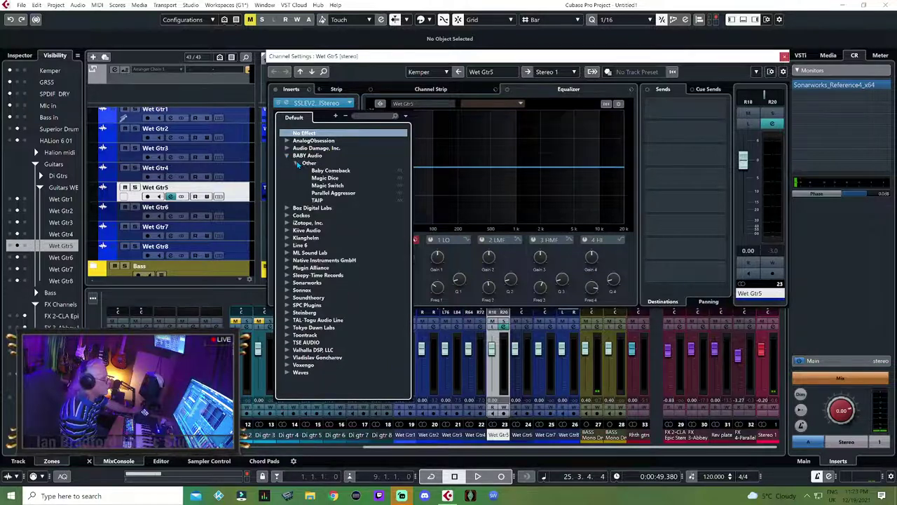
click(321, 200)
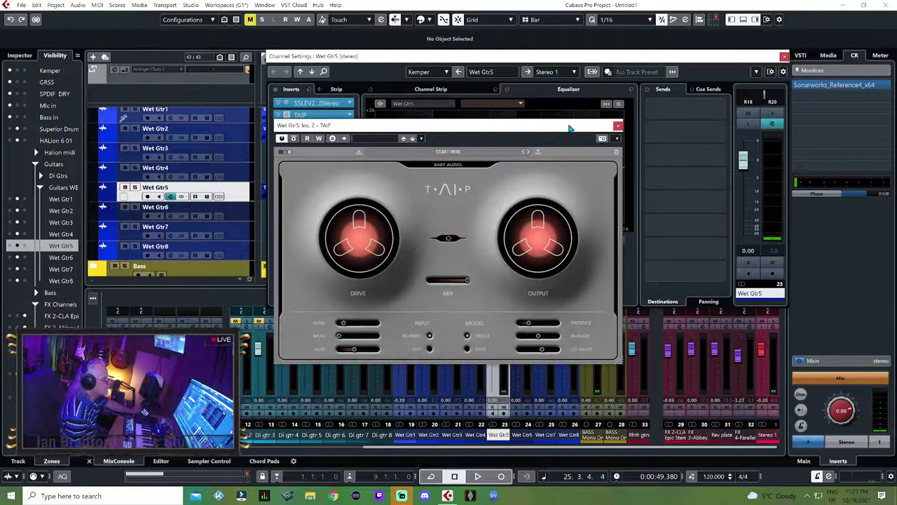
click(618, 125)
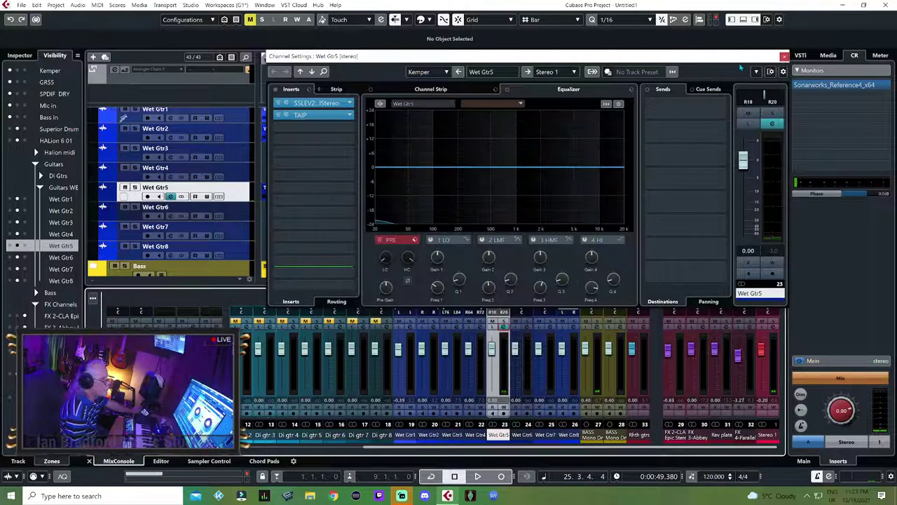
click(784, 56)
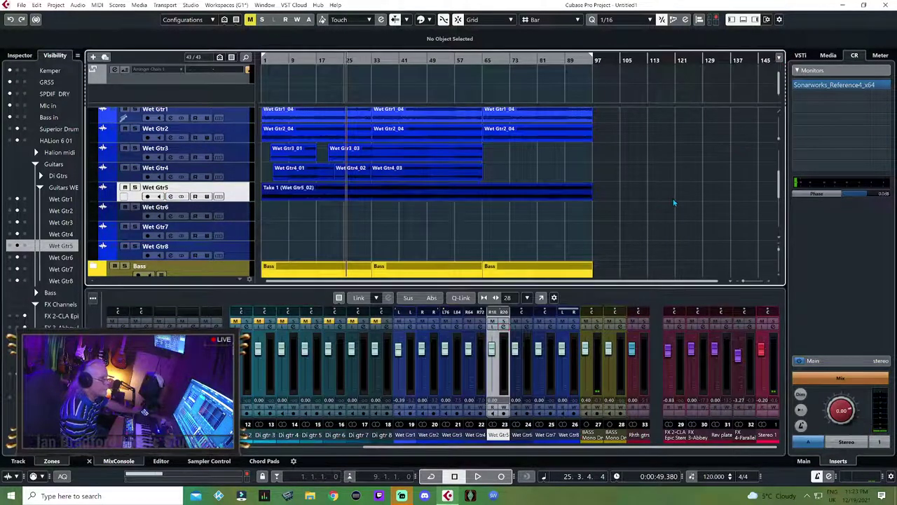
Play the song from the start and apply a raised low-cut filter in the pre section of Wet Gtr5's equalizer.
key(KP_Decimal)
key(space)
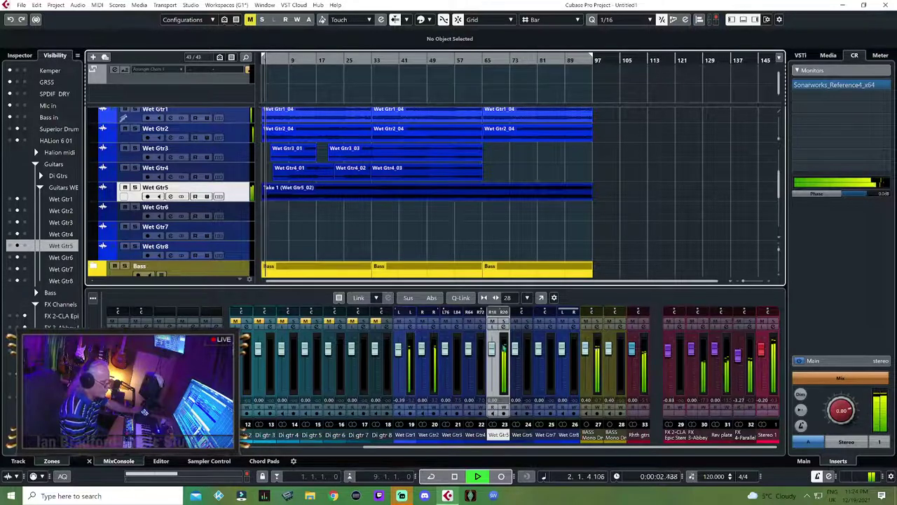
click(503, 327)
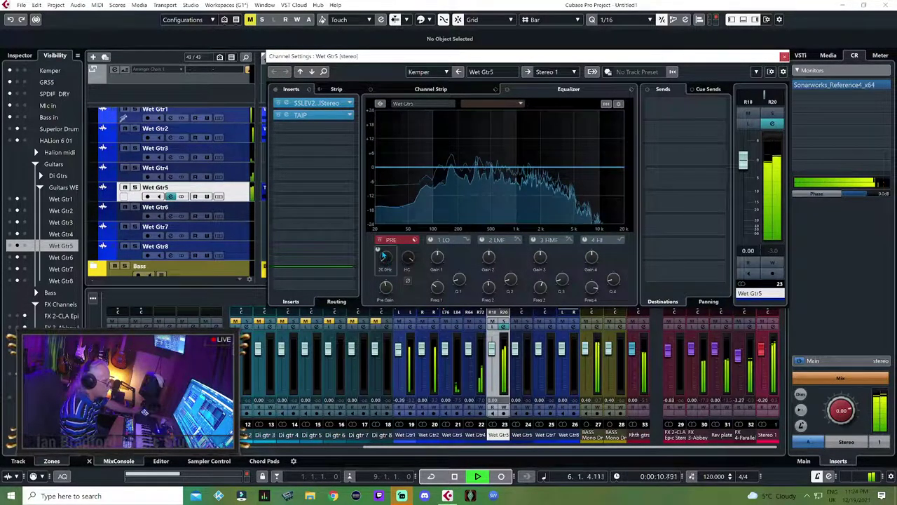
click(380, 253)
drag(386, 261, 395, 239)
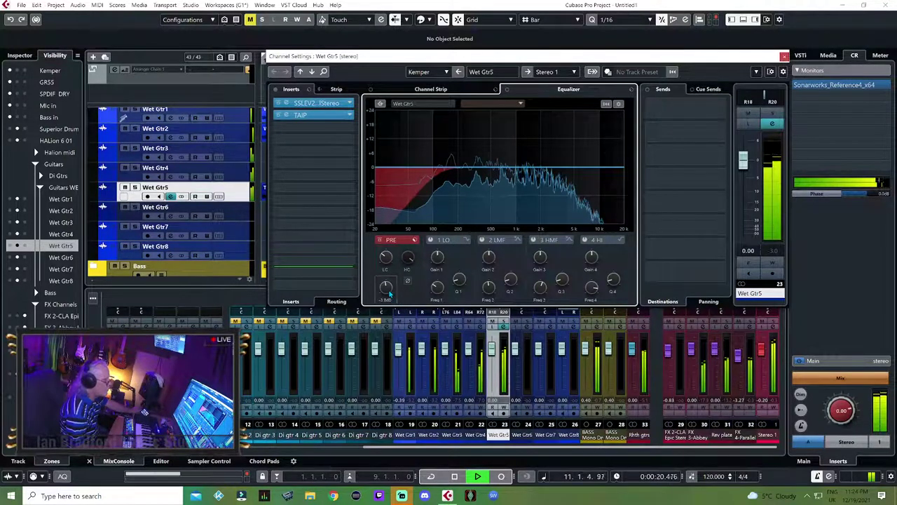
Stop playback and insert Waves MV2 Stereo from the Dynamics category in Wet Gtr5's third insert slot.
click(353, 127)
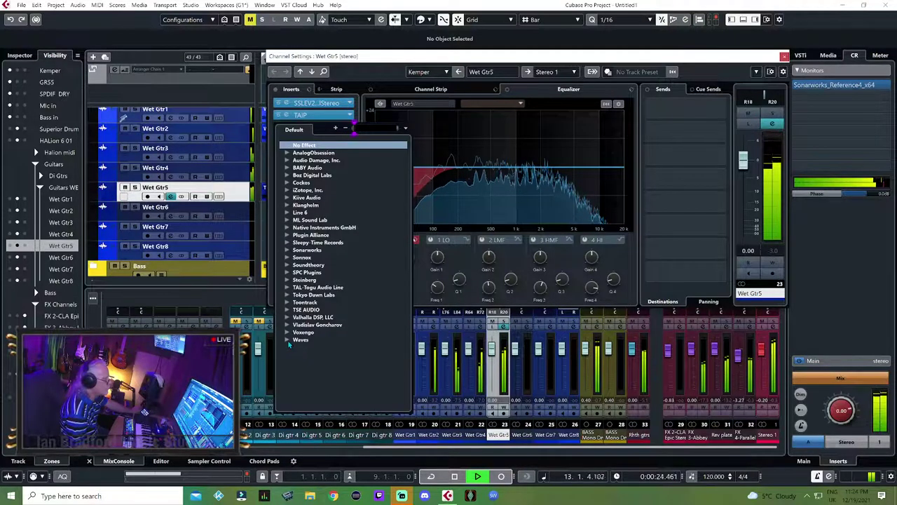
click(285, 340)
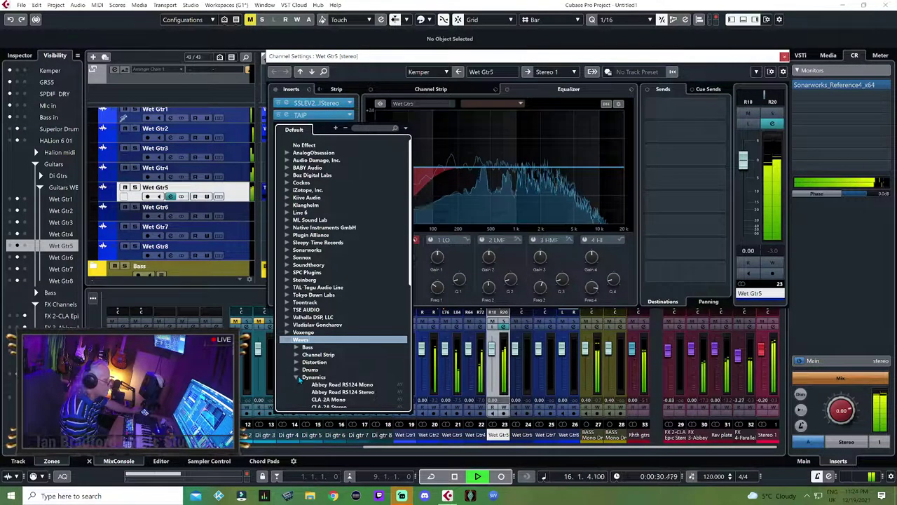
key(space)
scroll(388, 337, down, 2)
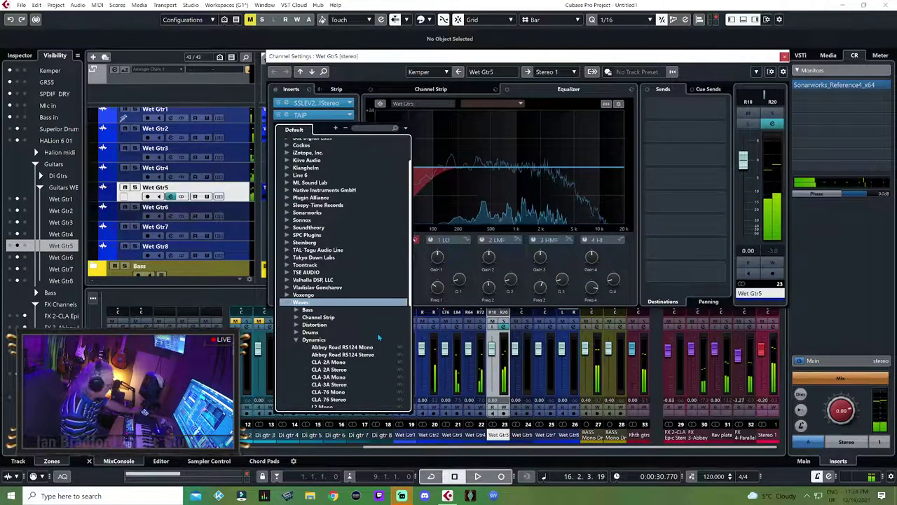
scroll(362, 343, down, 2)
scroll(362, 343, down, 3)
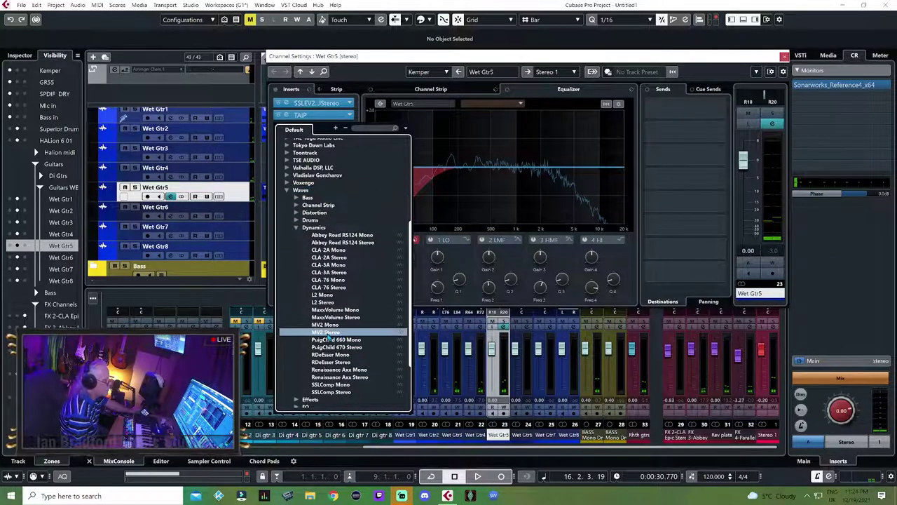
click(331, 332)
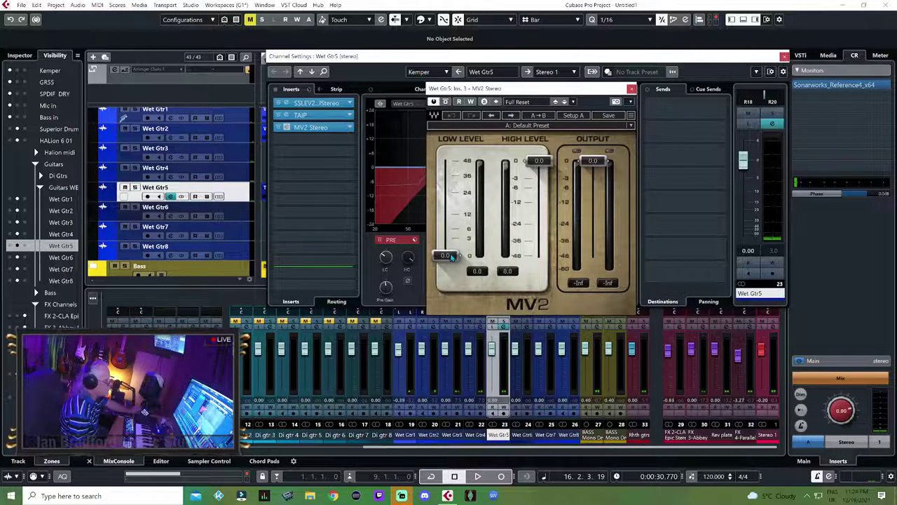
Set MV2's low level to 7.3 and output to -1.0, play the song and close the plug-in.
drag(452, 255, 452, 226)
drag(607, 161, 607, 169)
key(space)
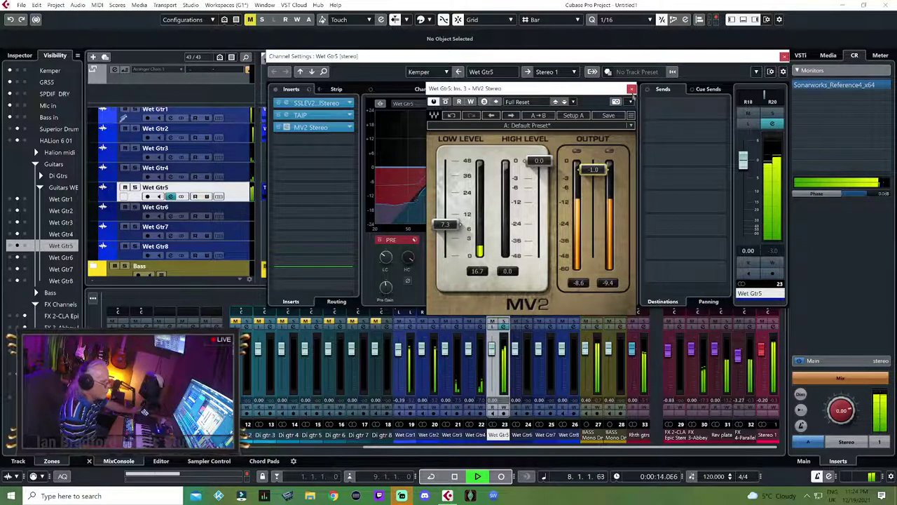
click(632, 90)
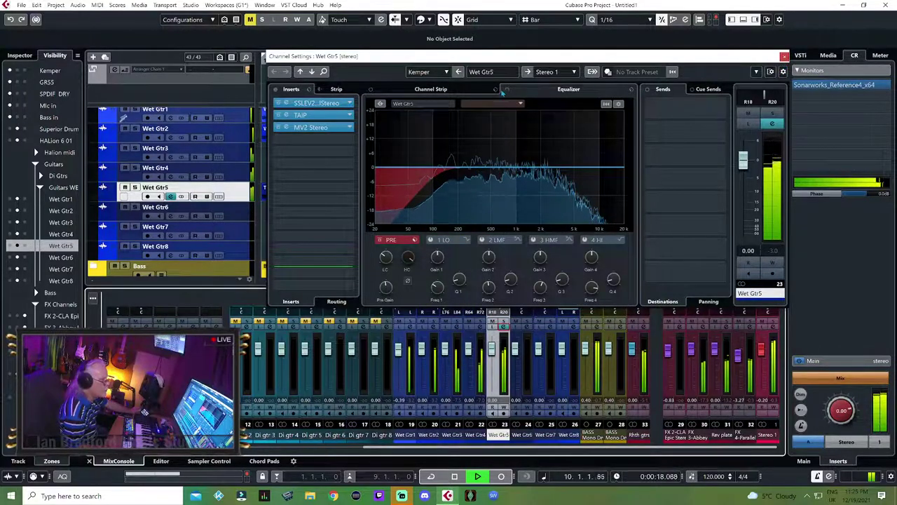
In Wet Gtr5's SSL EV2 Channel, lower the HF frequency and raise the HF gain to 3.4 dB, close both windows and stop playback.
click(286, 103)
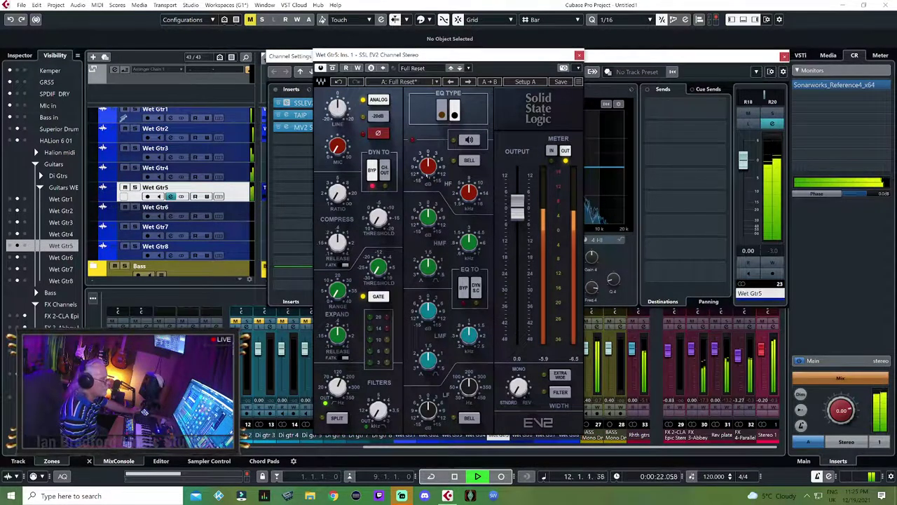
mouse_move(469, 192)
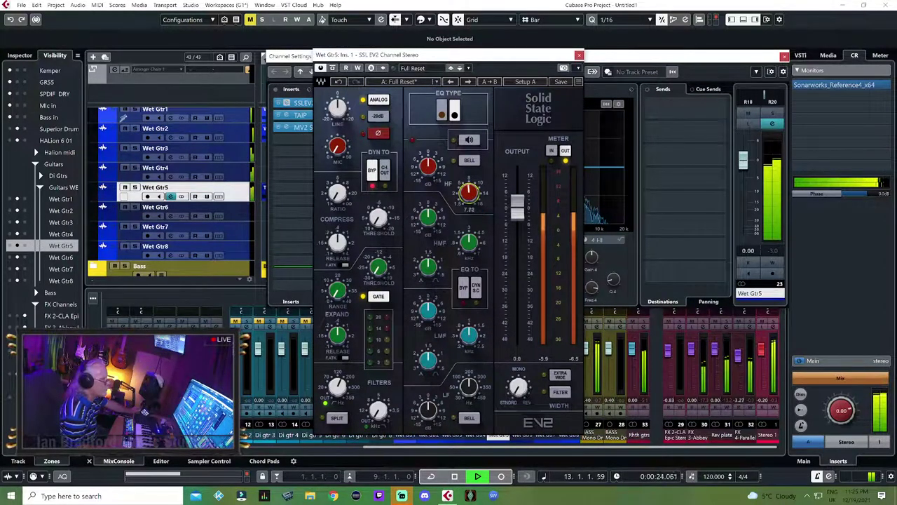
scroll(469, 191, down, 2)
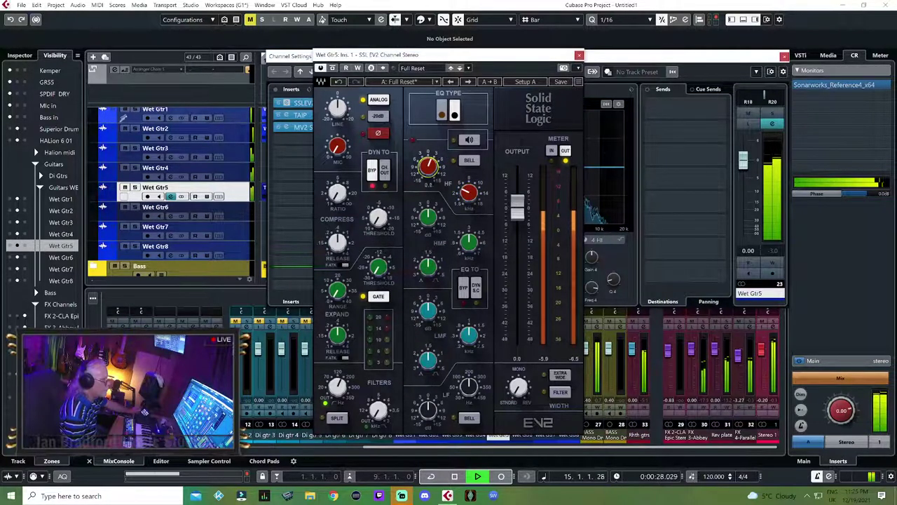
scroll(428, 166, up, 4)
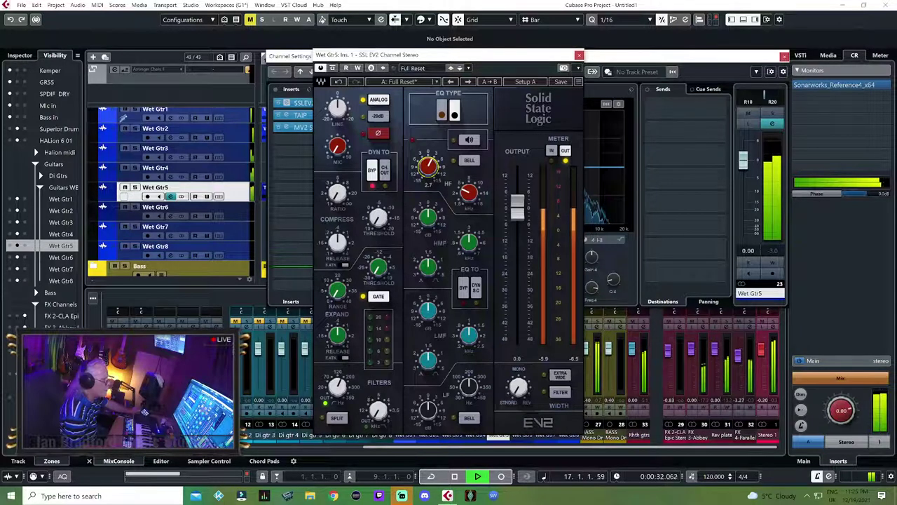
scroll(427, 166, up, 1)
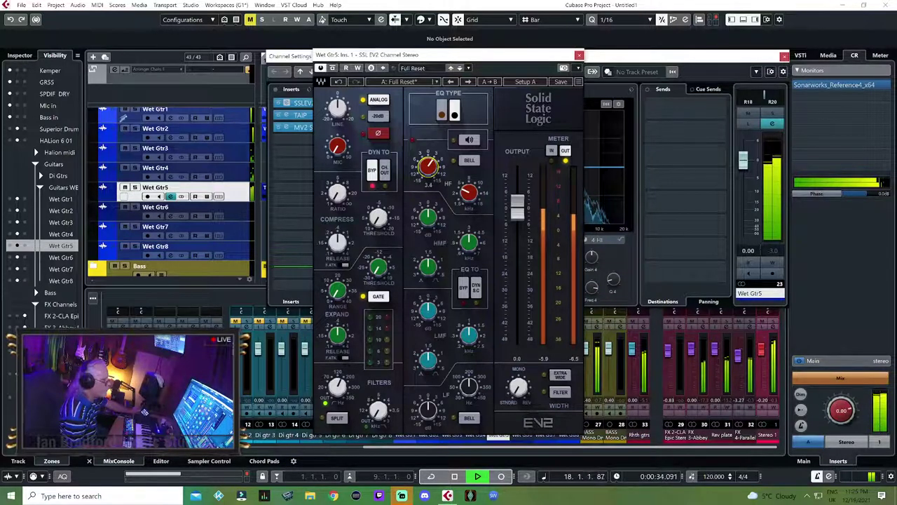
click(579, 55)
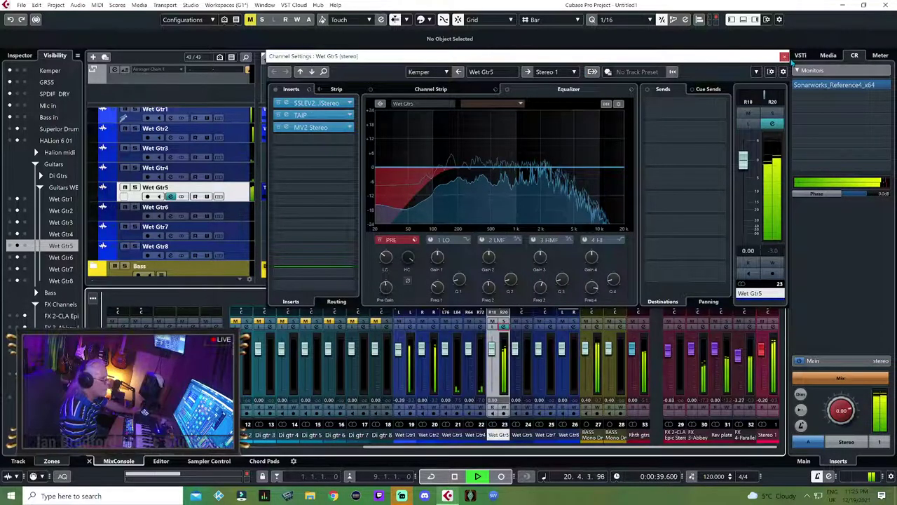
click(784, 55)
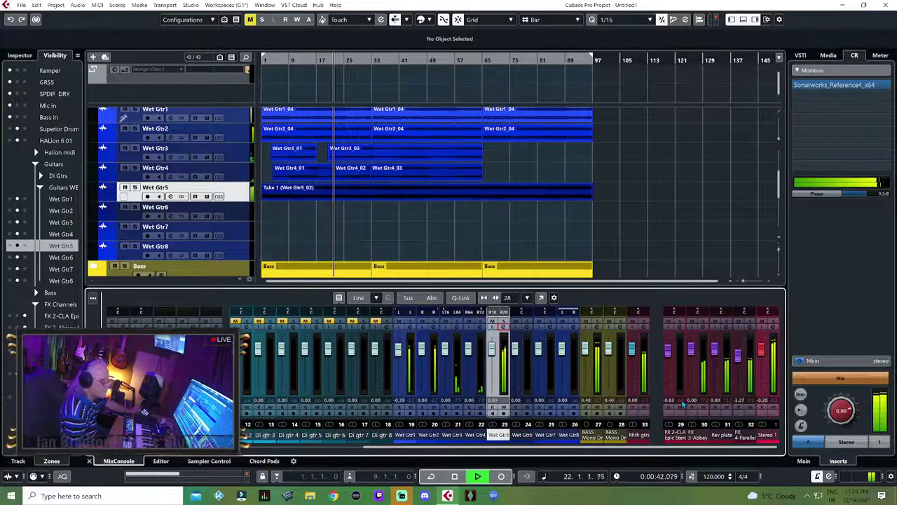
key(space)
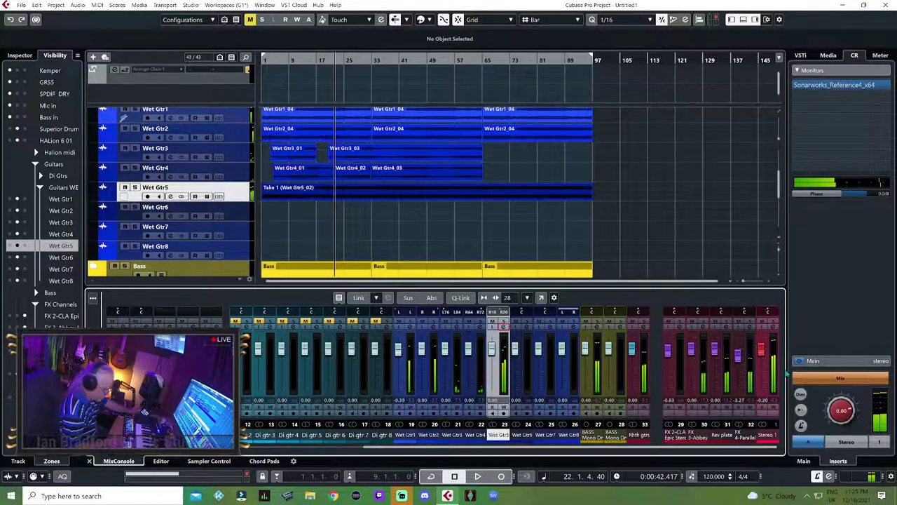
Insert Soundtheory Gullfoss in the second insert slot of the Stereo 1 output, adjust its correction curve and close the plug-in.
click(772, 328)
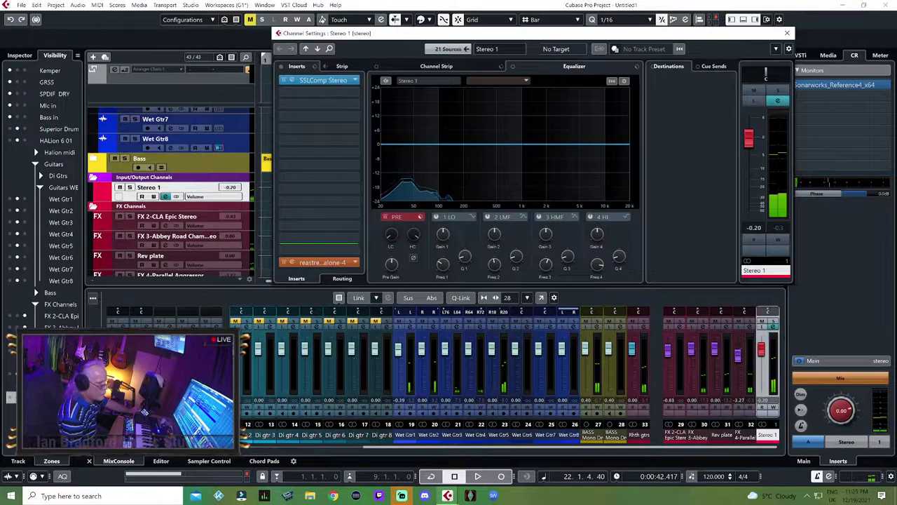
click(338, 91)
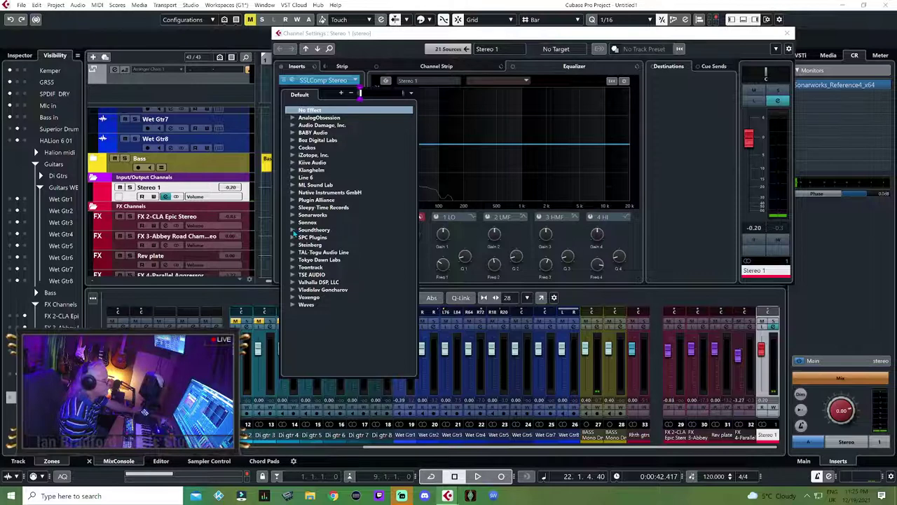
click(293, 230)
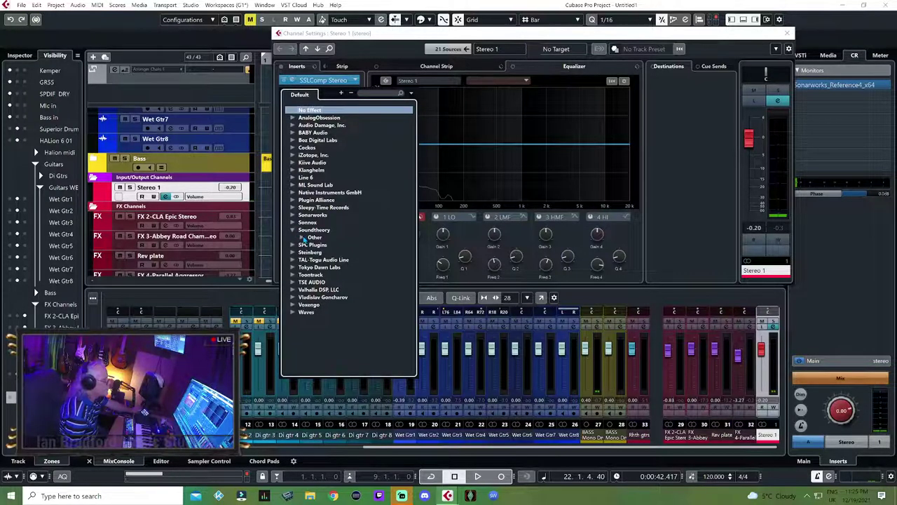
click(302, 237)
click(335, 251)
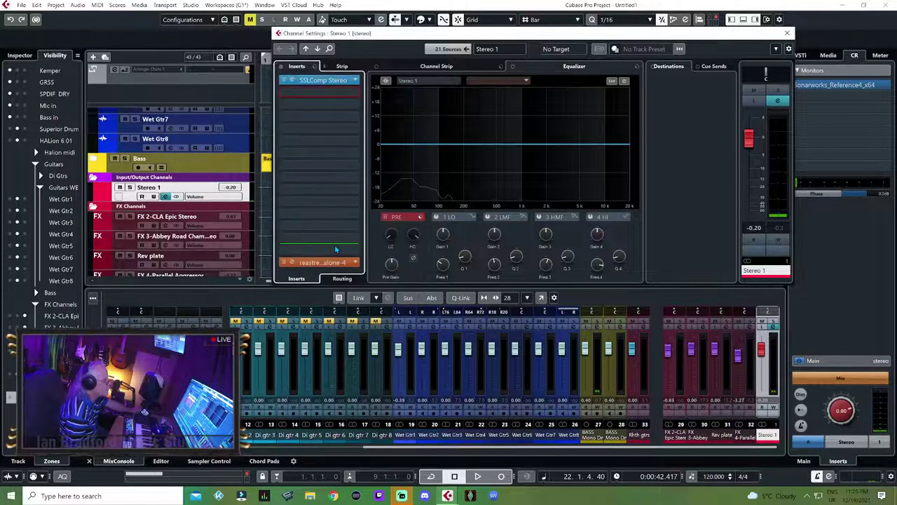
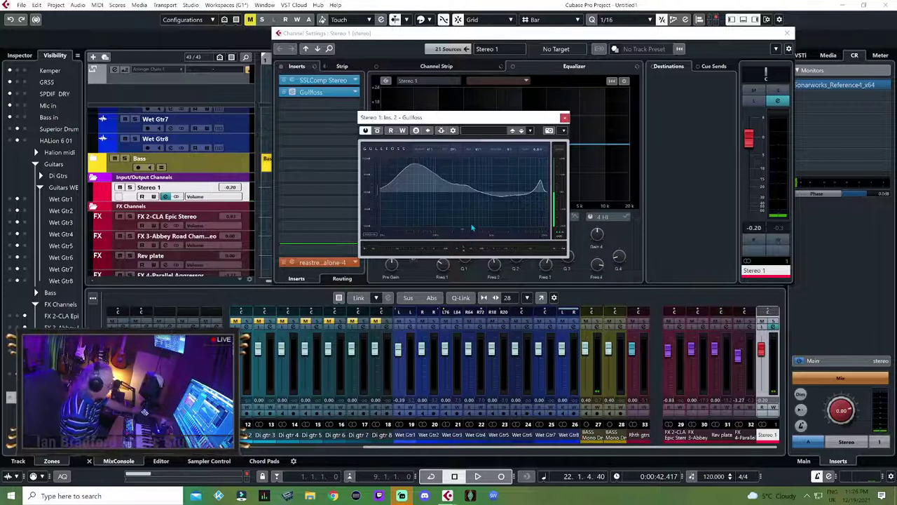
mouse_move(500, 151)
mouse_down()
mouse_move(498, 116)
mouse_move(508, 151)
mouse_up()
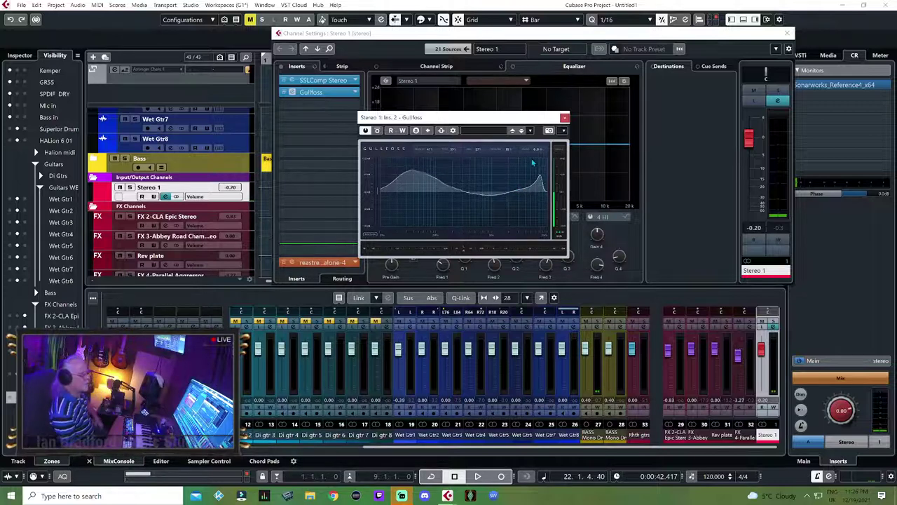
click(565, 117)
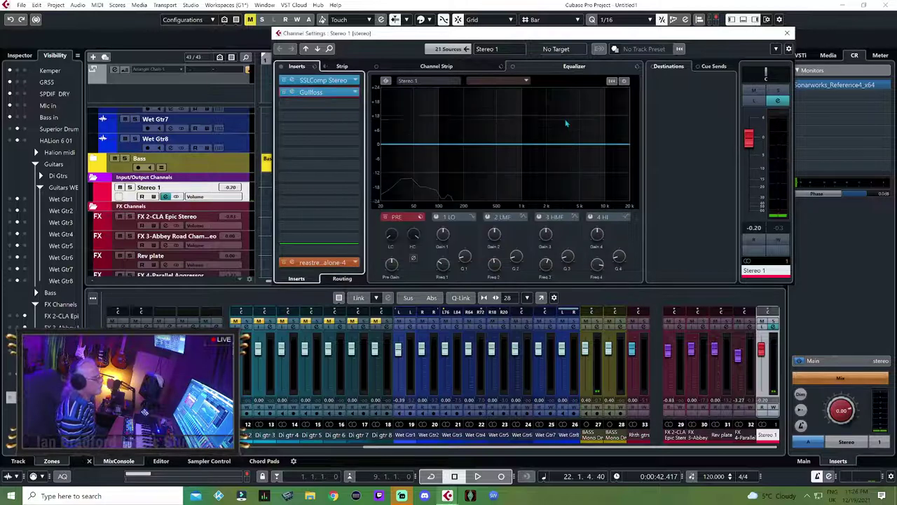
Insert Waves Kramer Tape Stereo from the Distortion category in Stereo 1's third insert slot.
click(356, 105)
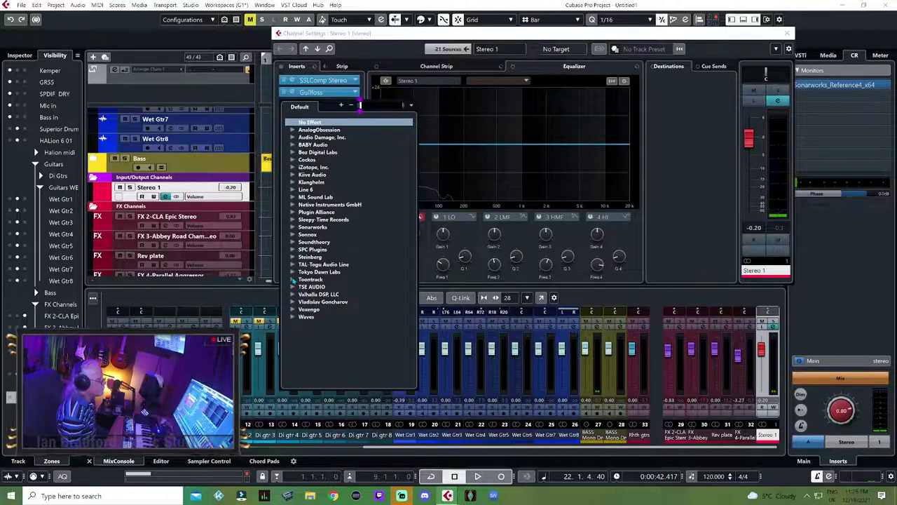
click(293, 318)
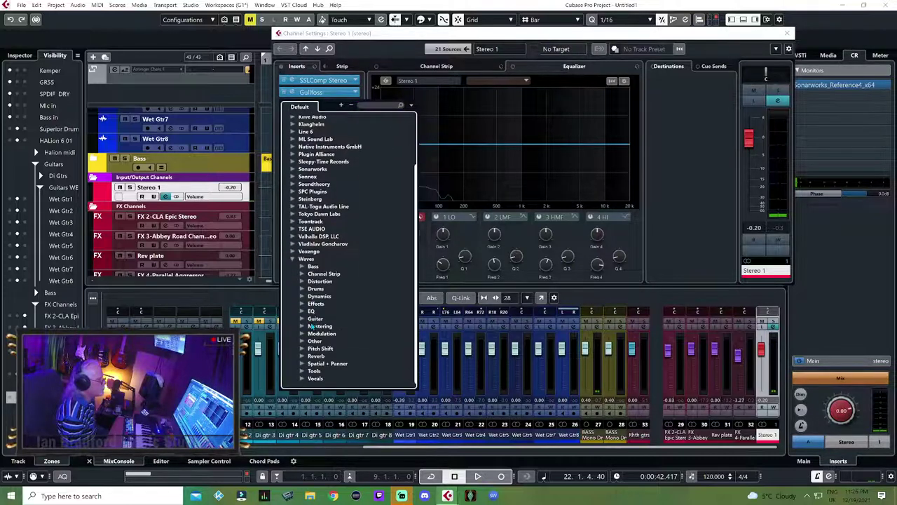
click(304, 281)
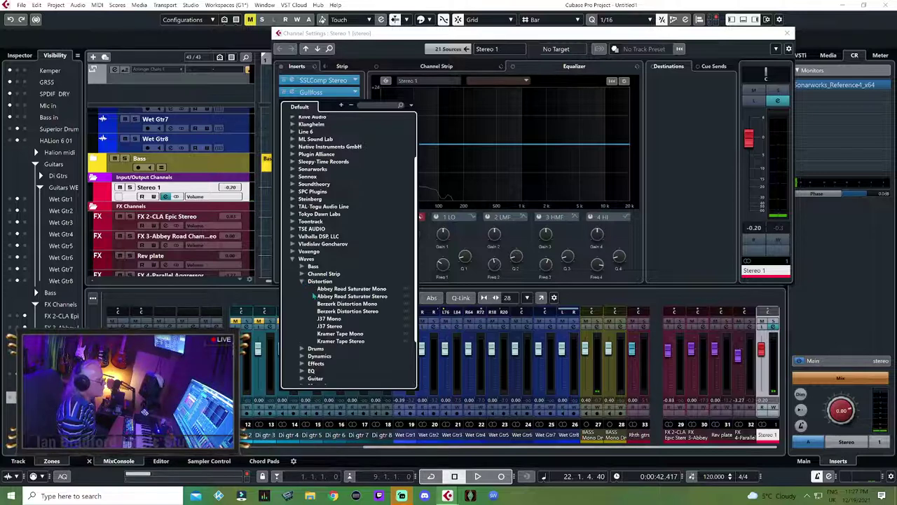
click(360, 341)
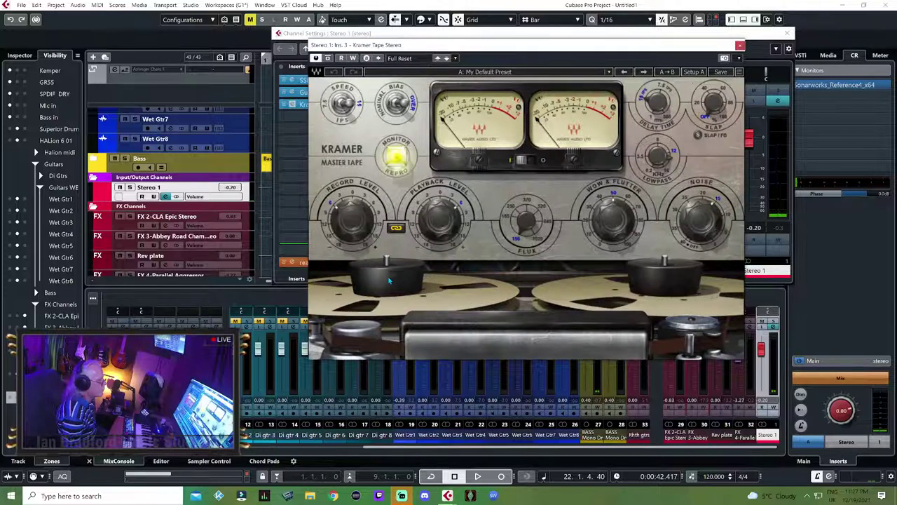
Try the Mastering Big and Open preset in Stereo 1's Kramer Tape plug-in.
click(476, 71)
mouse_move(532, 215)
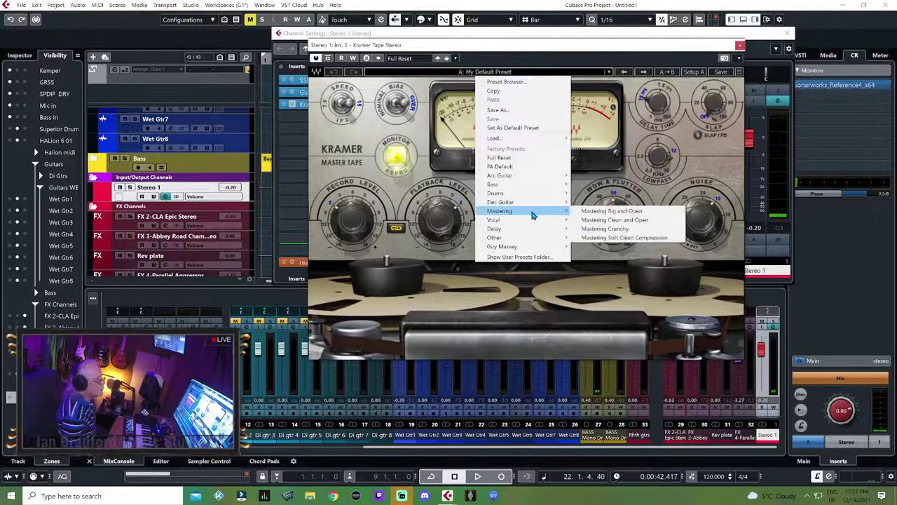
click(643, 212)
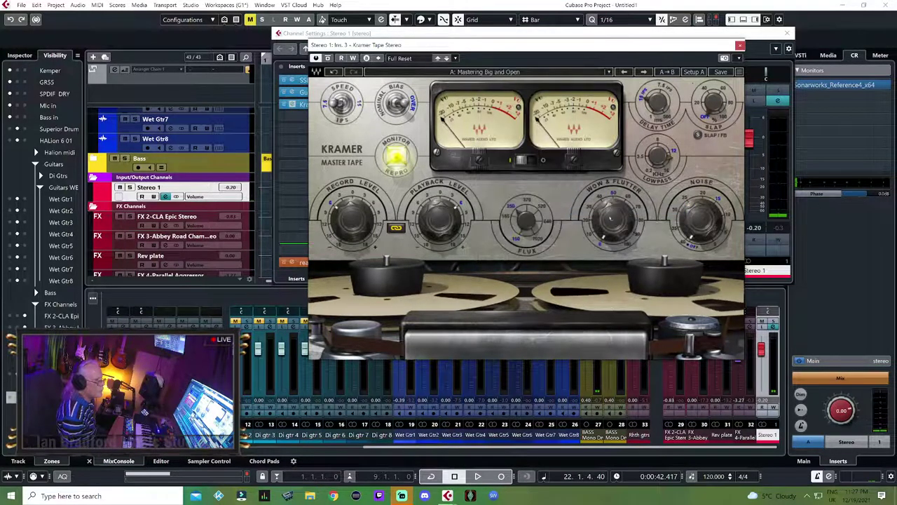
Load the Mastering Clean and Open preset in Kramer Tape, play the song and close the plug-in.
click(490, 72)
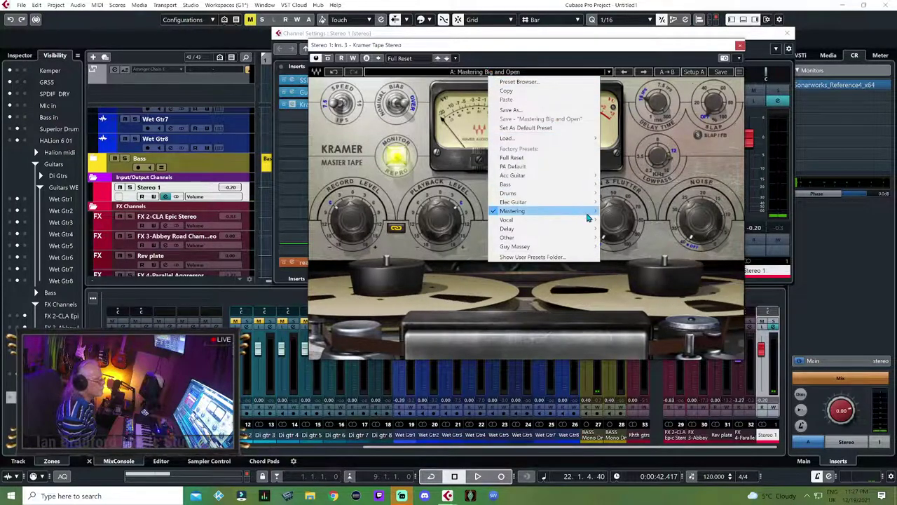
mouse_move(588, 214)
click(635, 220)
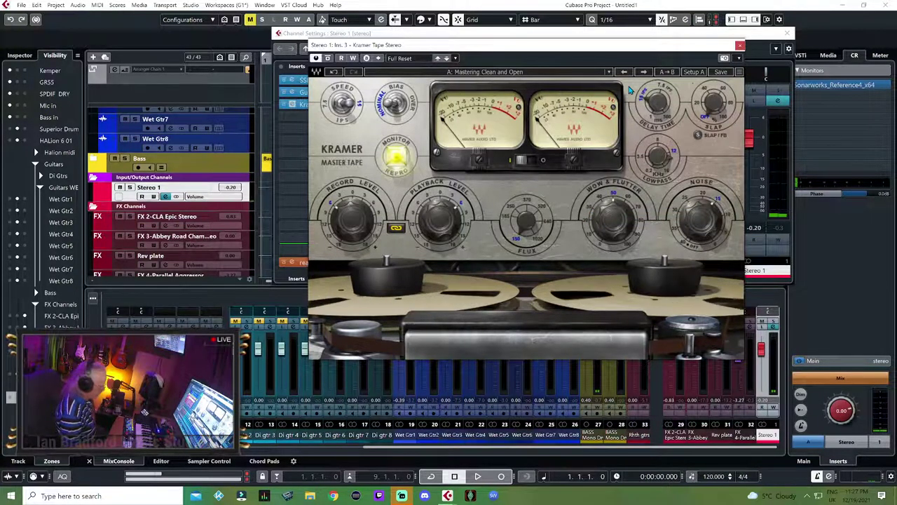
key(space)
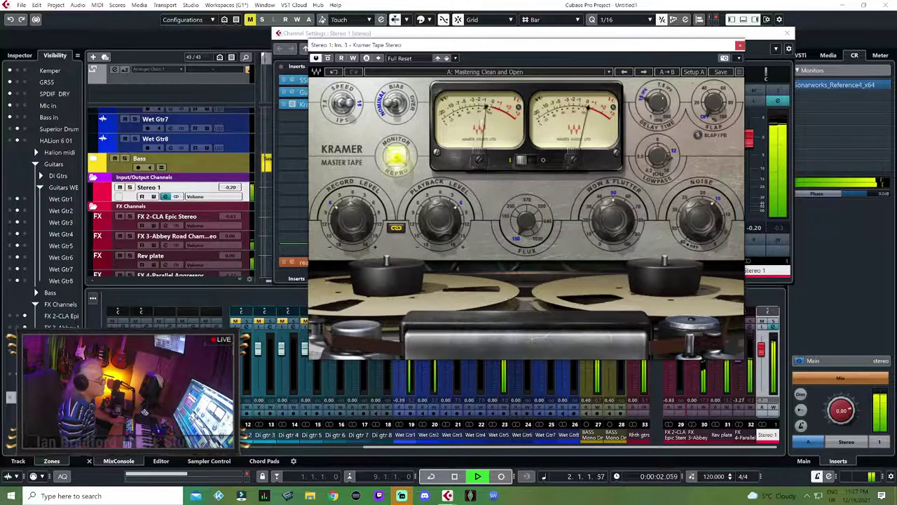
click(741, 47)
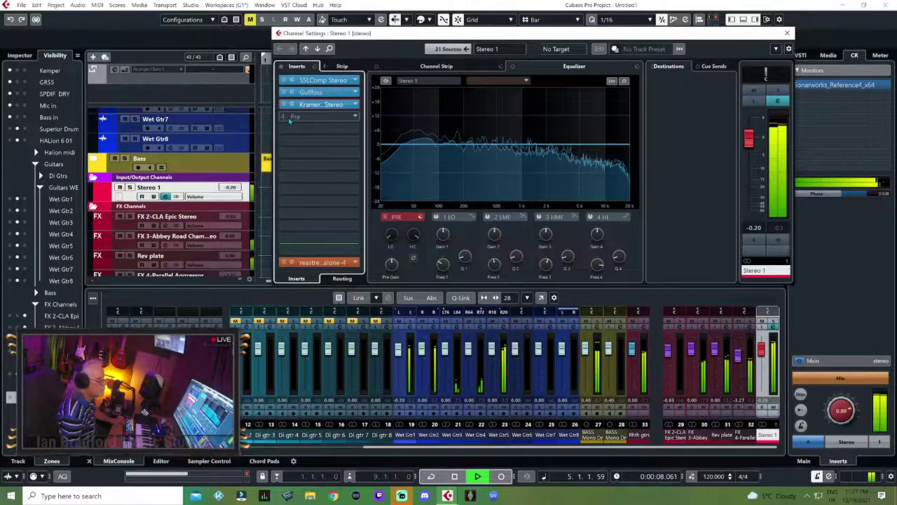
Fine-tune Gullfoss's correction on Stereo 1 during playback, close the plug-in and channel settings, and stop playback.
click(312, 92)
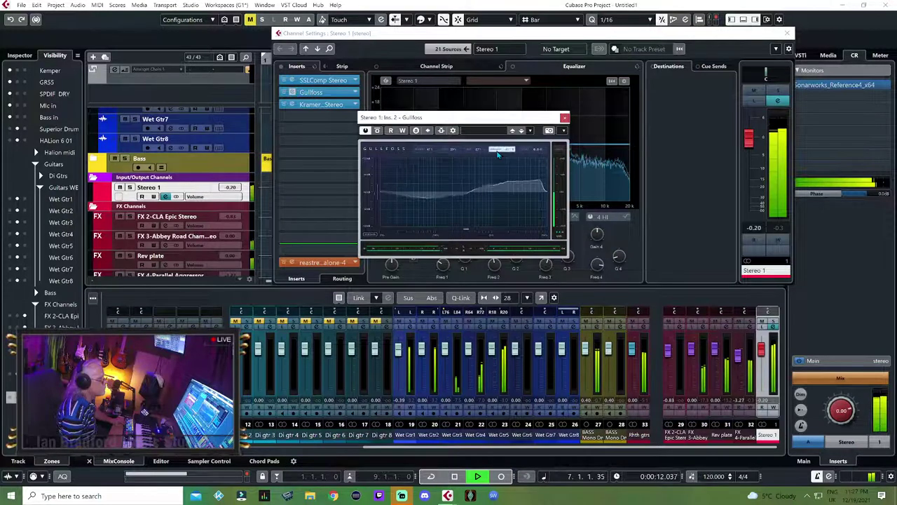
drag(482, 153, 483, 131)
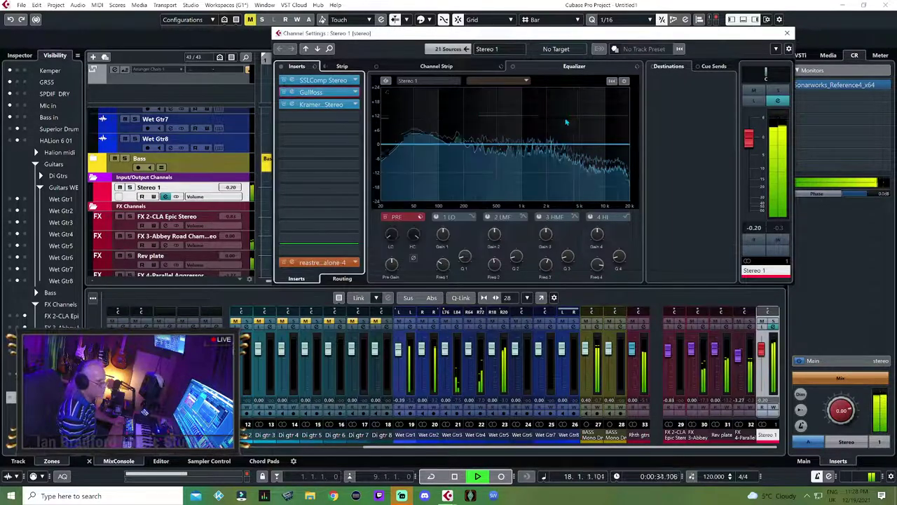
click(565, 118)
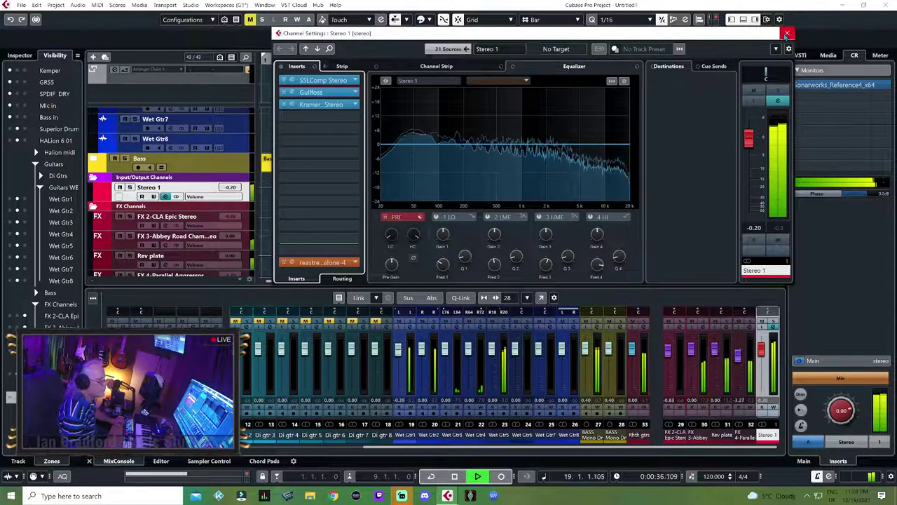
click(789, 34)
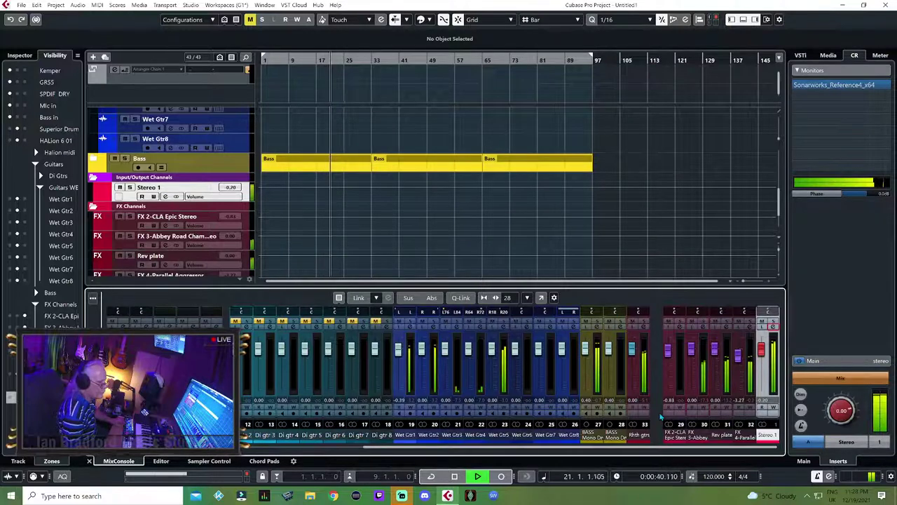
key(space)
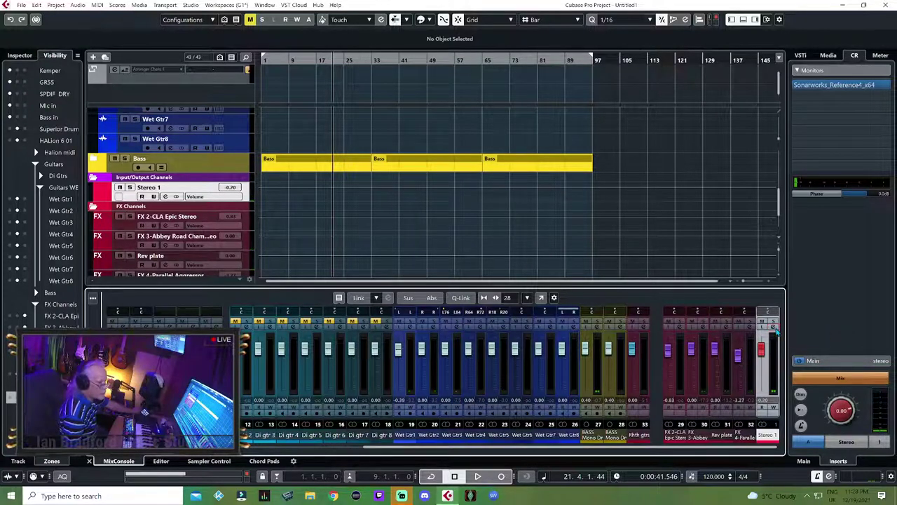
click(776, 331)
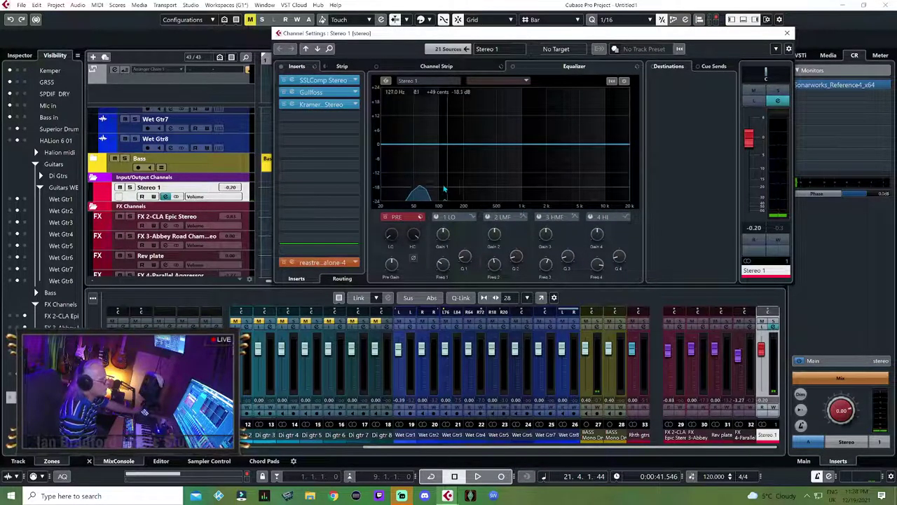
click(358, 117)
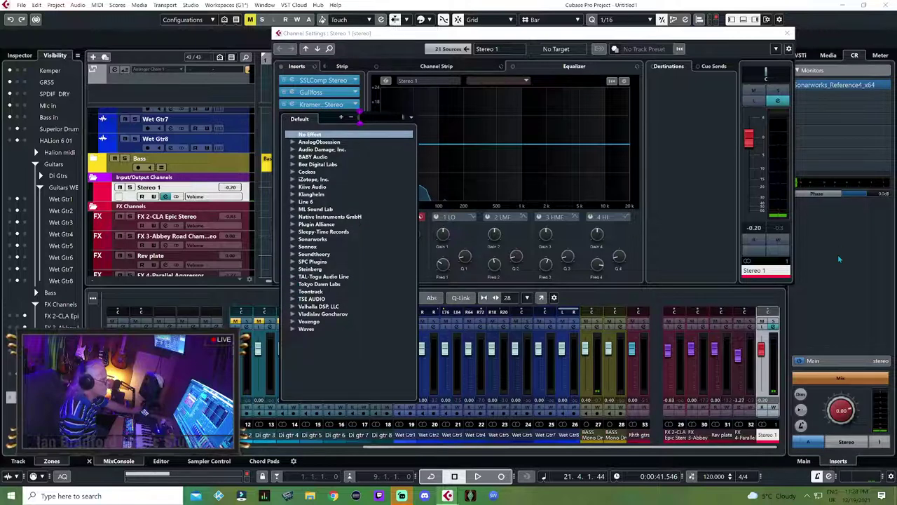
key(Escape)
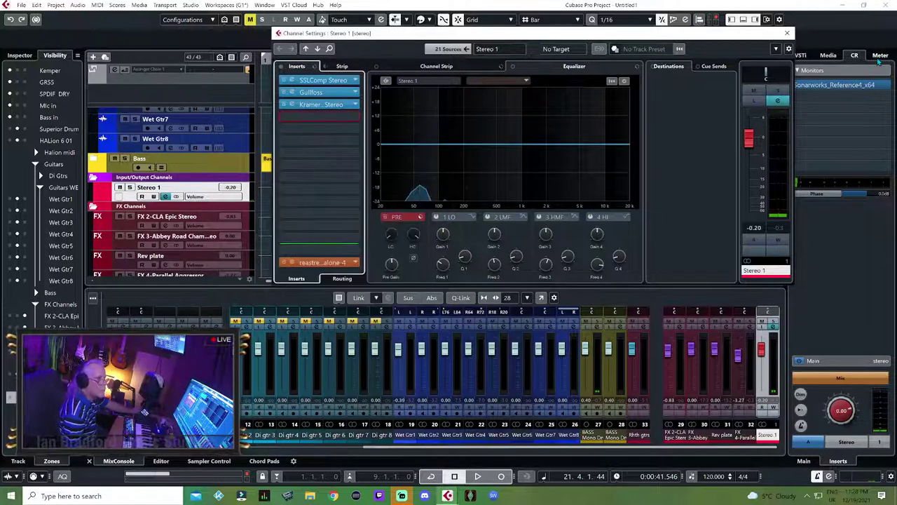
Display the Loudness meter, reset its readings and measure the mix by playing from the start of the song.
click(877, 56)
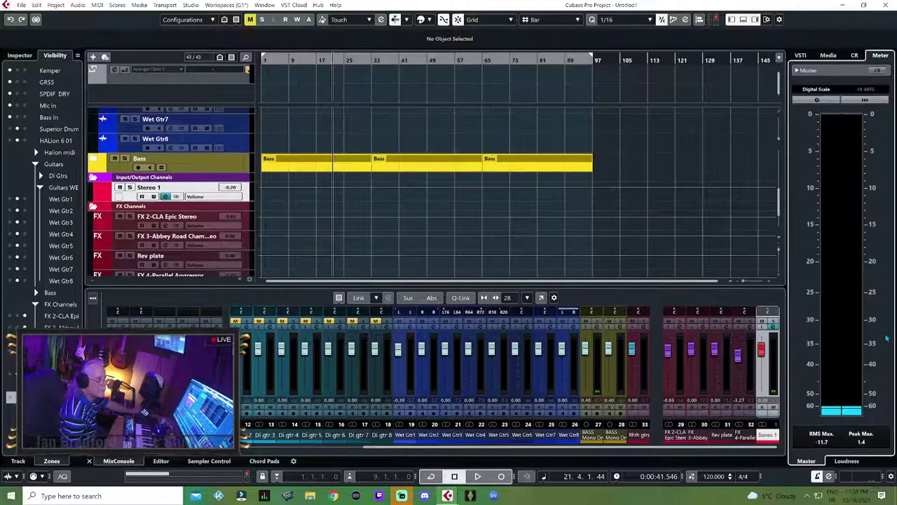
click(847, 461)
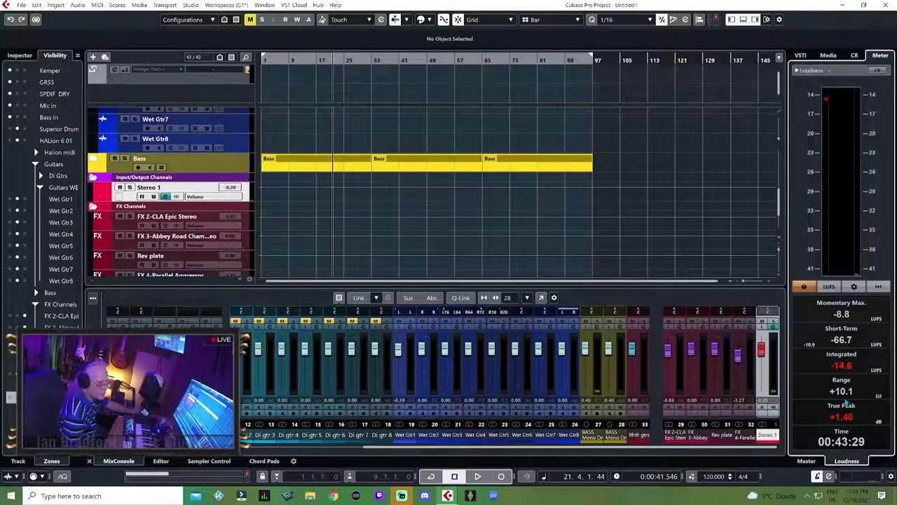
click(879, 287)
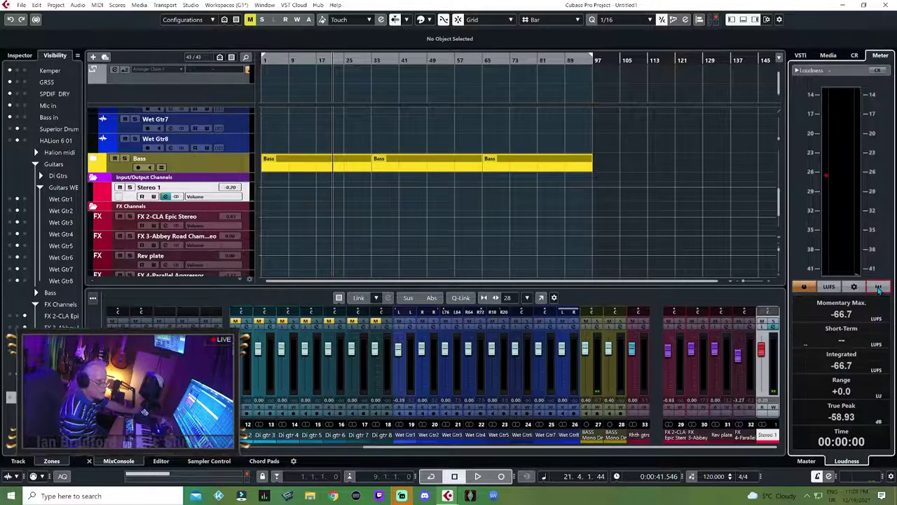
key(Home)
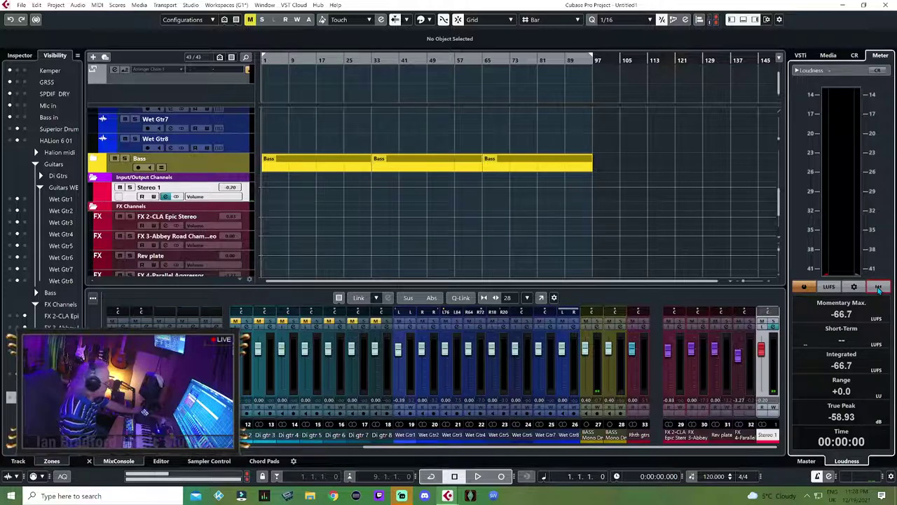
key(space)
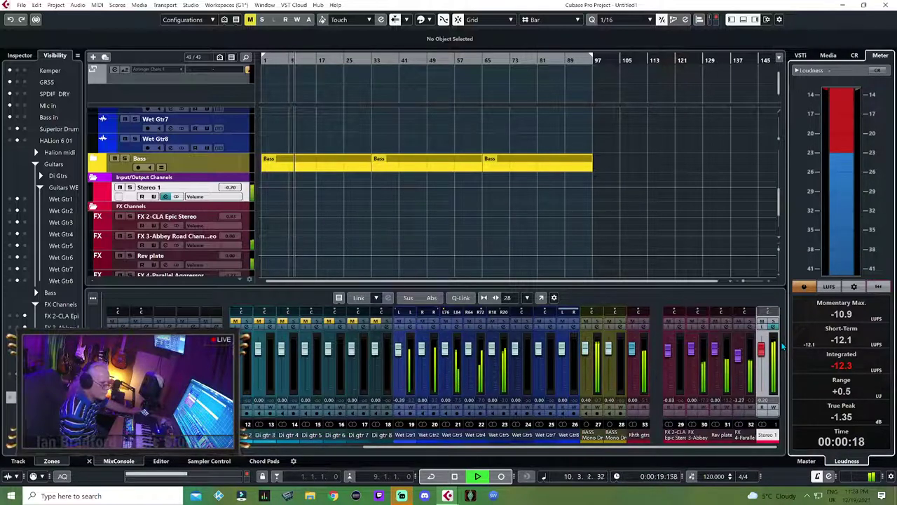
key(space)
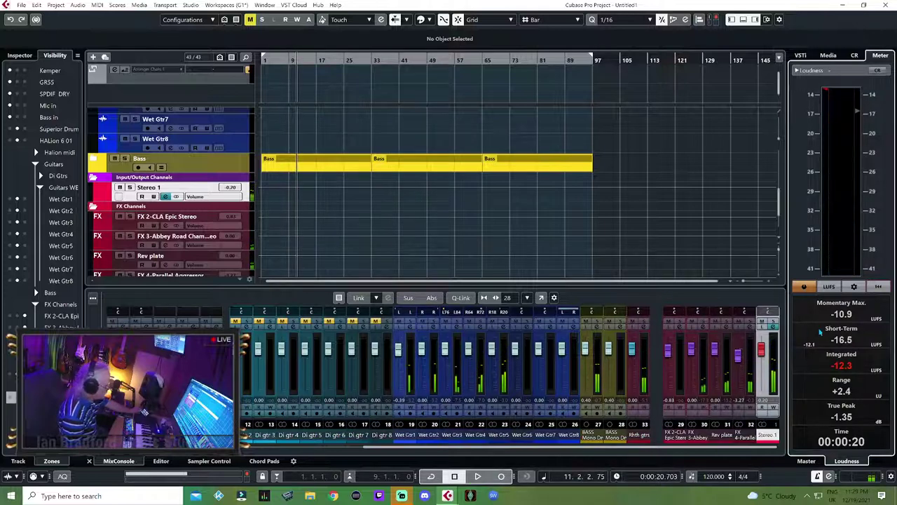
Insert Sonnox Oxford Inflator Native in the fourth insert slot of the Stereo 1 output.
click(773, 327)
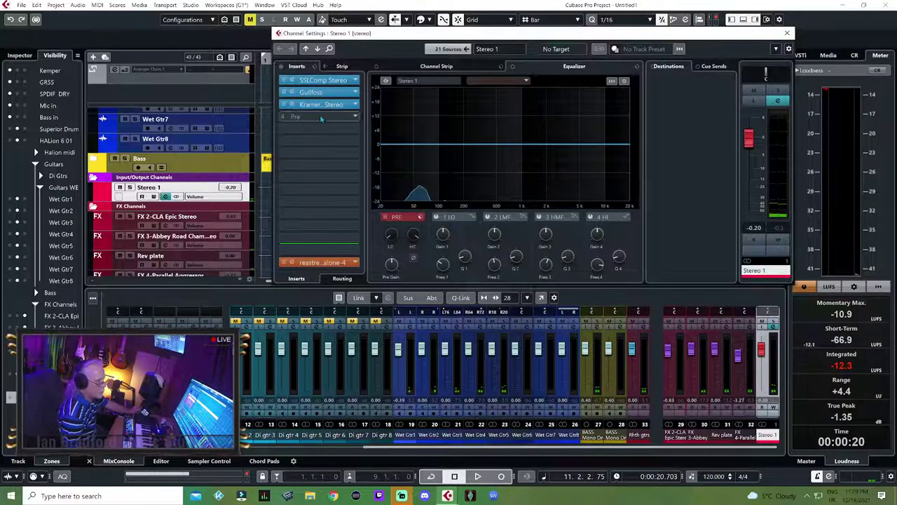
click(327, 119)
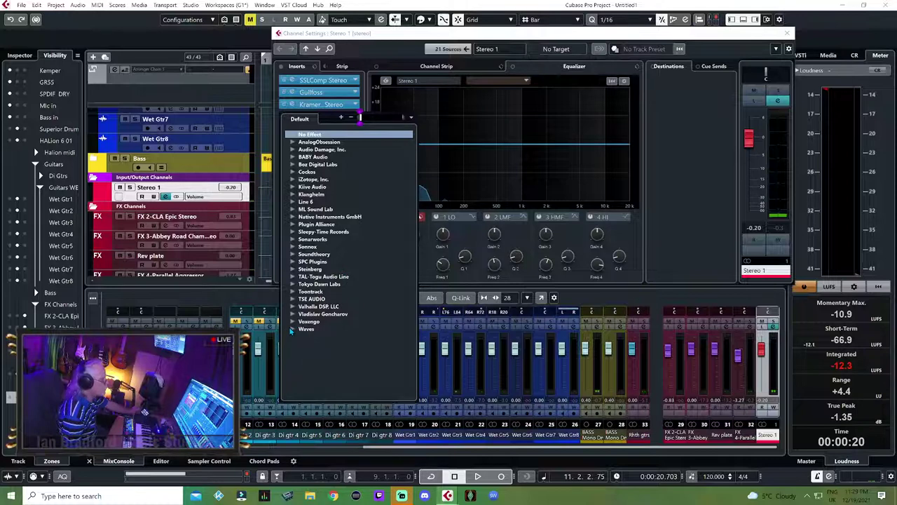
click(293, 247)
click(302, 255)
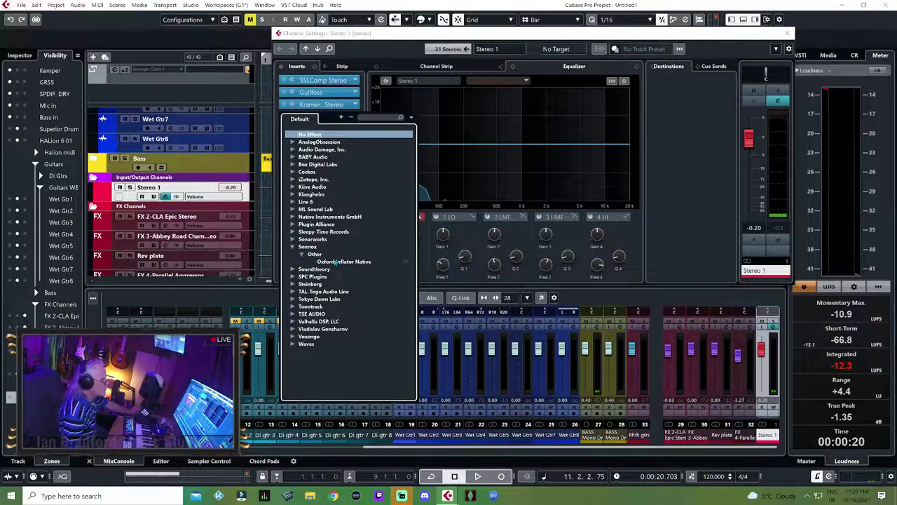
click(346, 262)
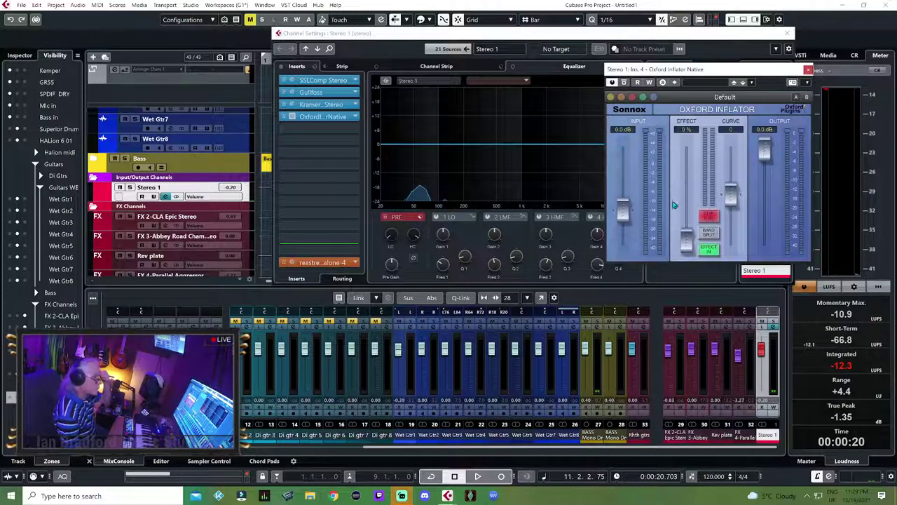
In Oxford Inflator, set the effect to 100 % and the curve to -11.1.
drag(689, 240, 685, 84)
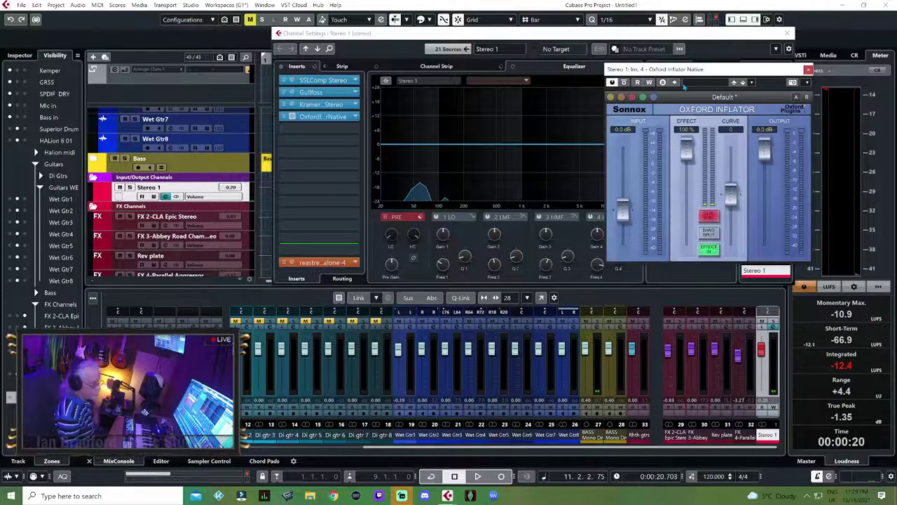
drag(739, 73, 595, 108)
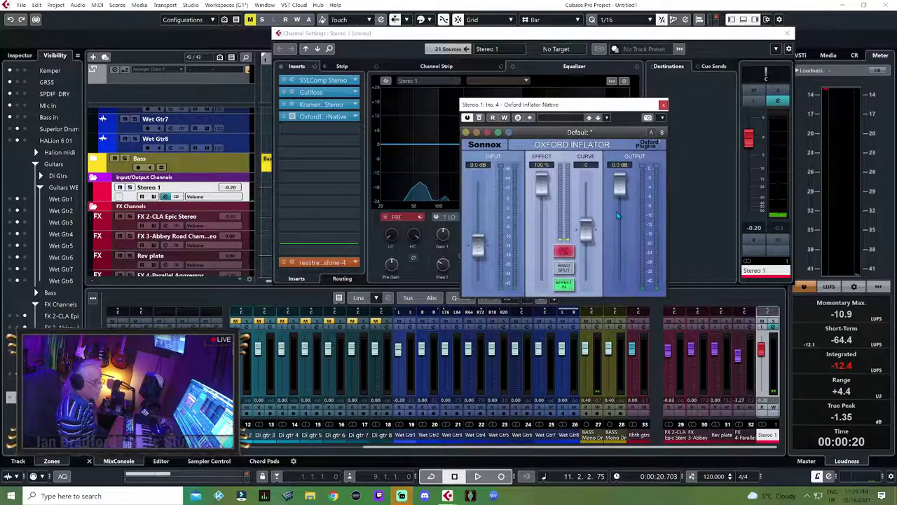
drag(595, 226, 589, 243)
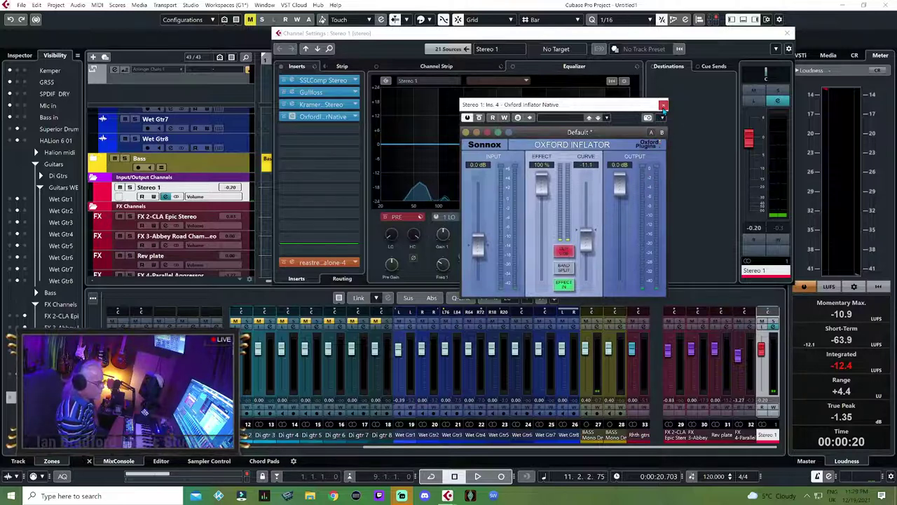
While the song plays, set Oxford Inflator's input to 1.44 dB, disable its 0 dB clip and set the curve to -15.3.
key(space)
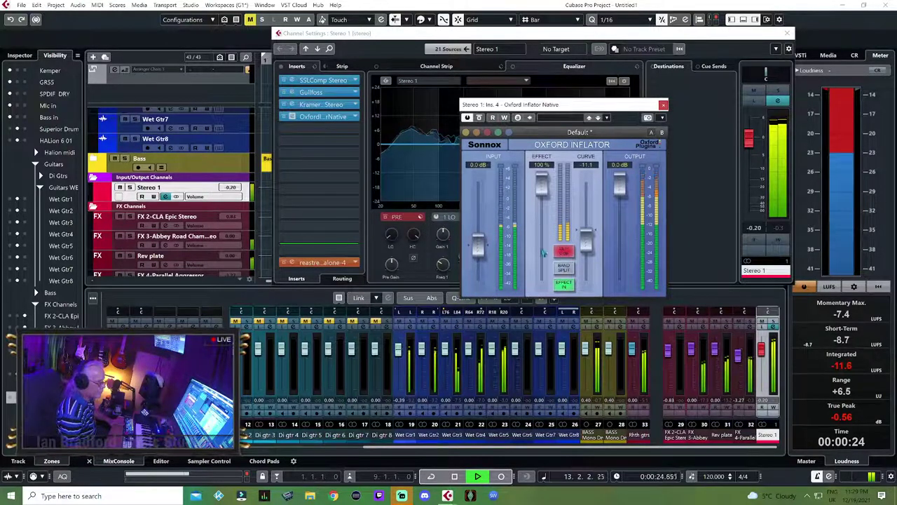
drag(482, 250, 482, 245)
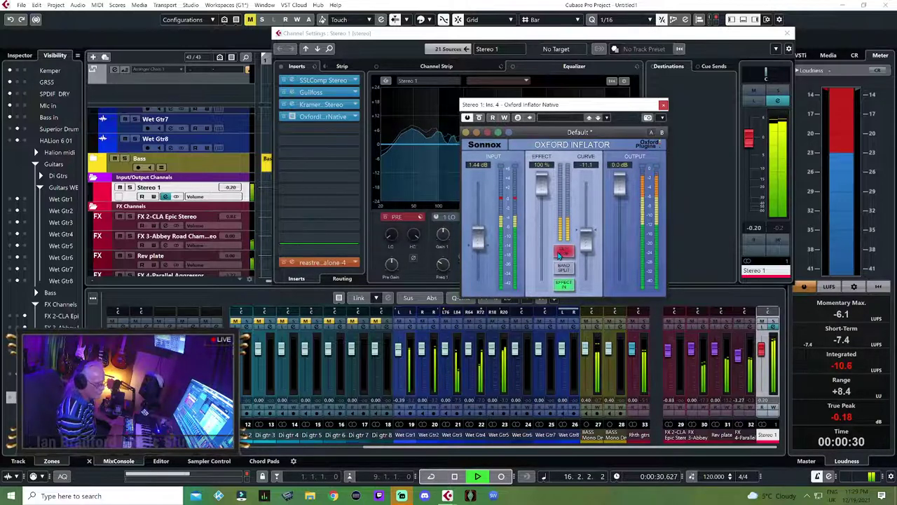
click(559, 253)
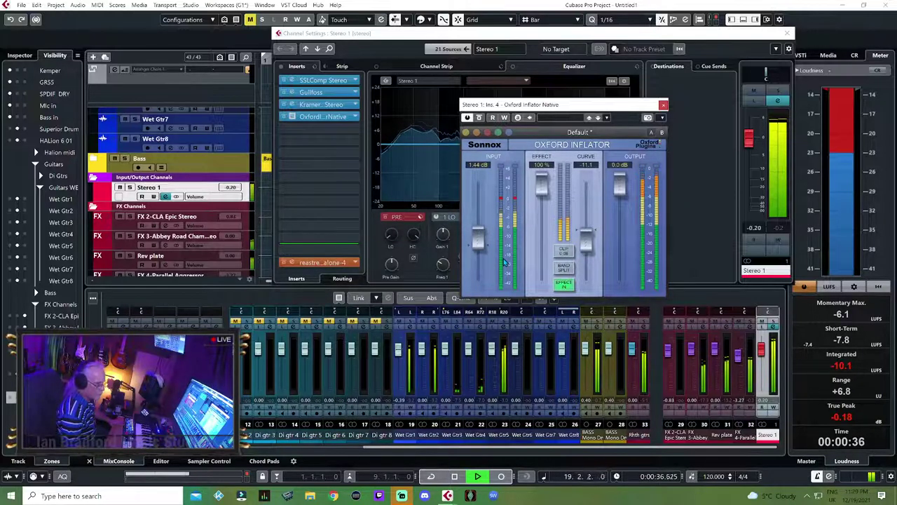
drag(595, 258, 587, 252)
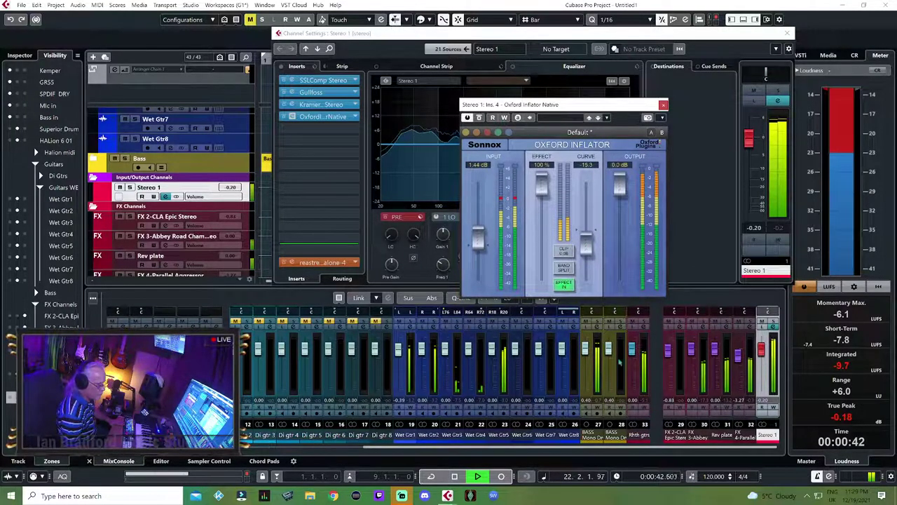
Open CLA Bass on the BASS Mono Dry channel and lower its input sensitivity to slightly above 0.
click(598, 329)
click(598, 328)
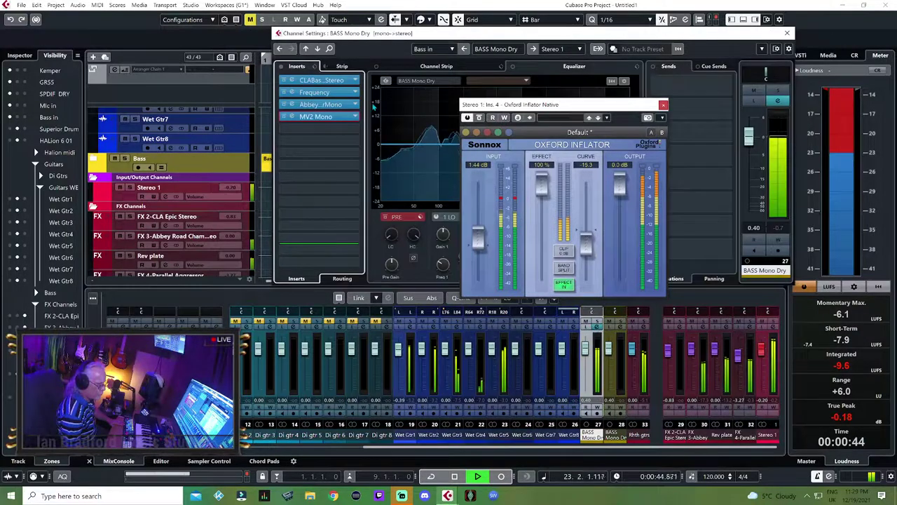
click(326, 83)
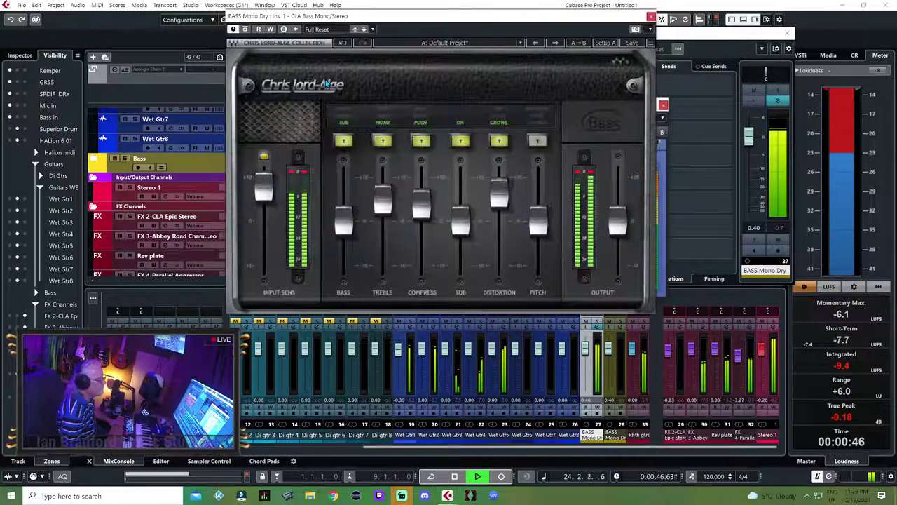
drag(263, 190, 264, 202)
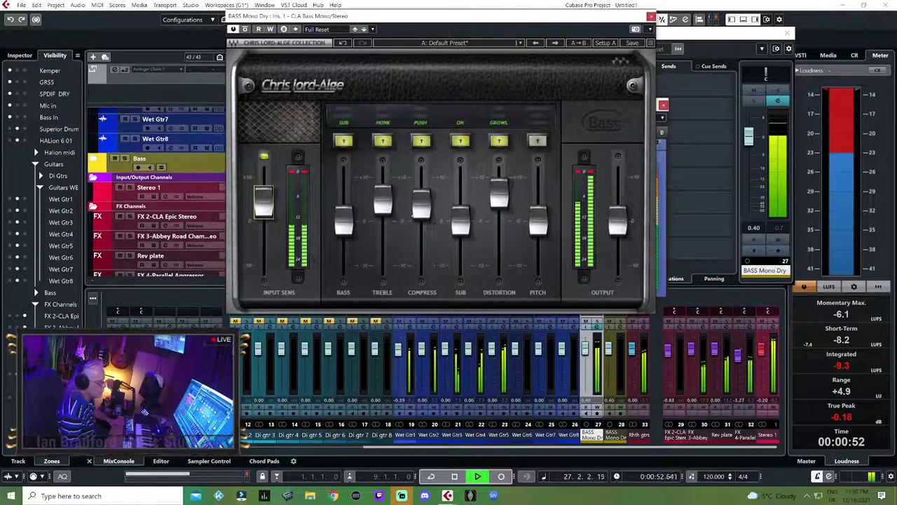
drag(263, 201, 264, 213)
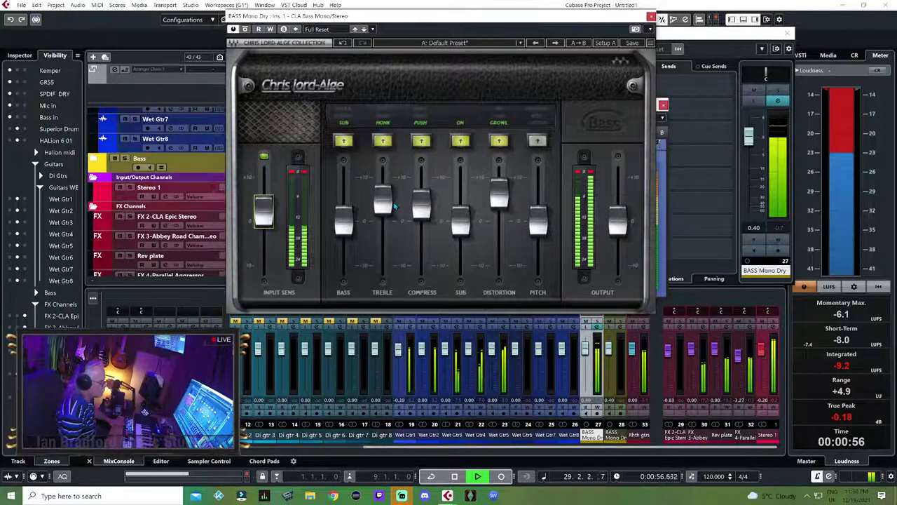
Raise CLA Bass's bass fader to about +4, close the open plug-in and channel windows, and stop playback.
drag(395, 206, 398, 206)
drag(338, 208, 340, 190)
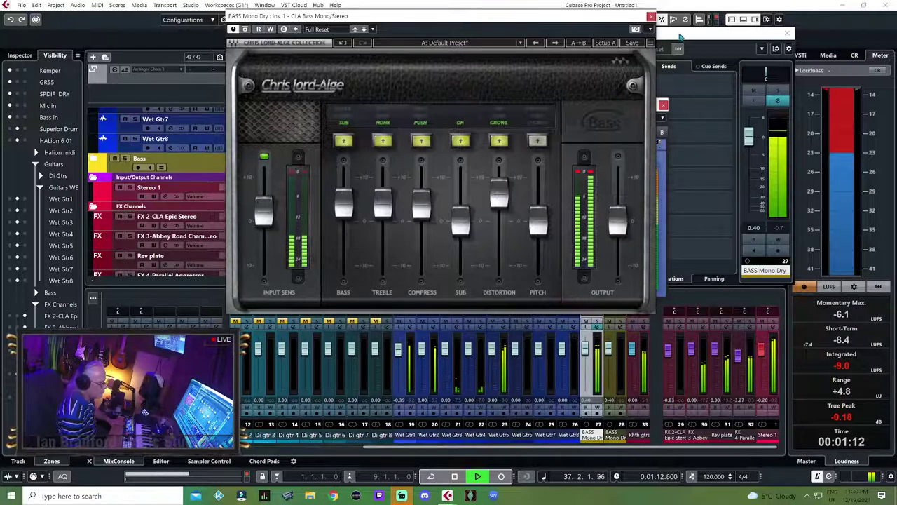
click(651, 17)
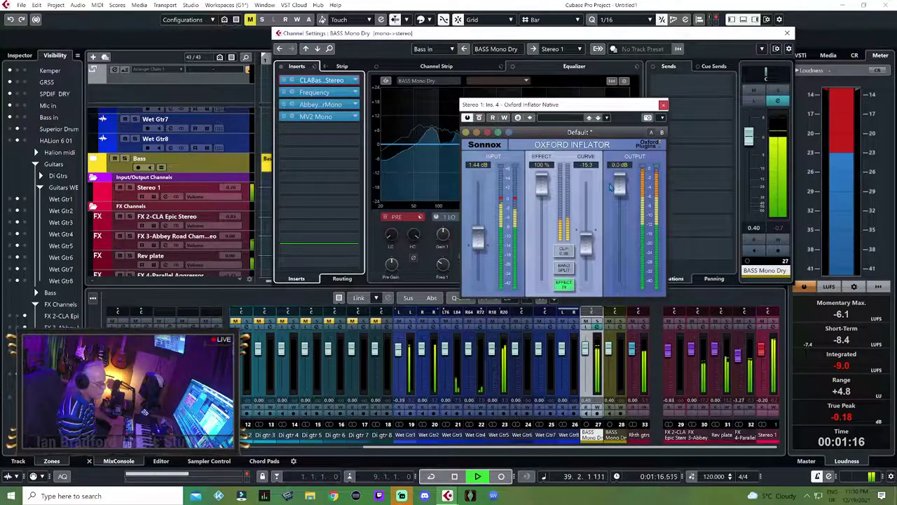
click(663, 105)
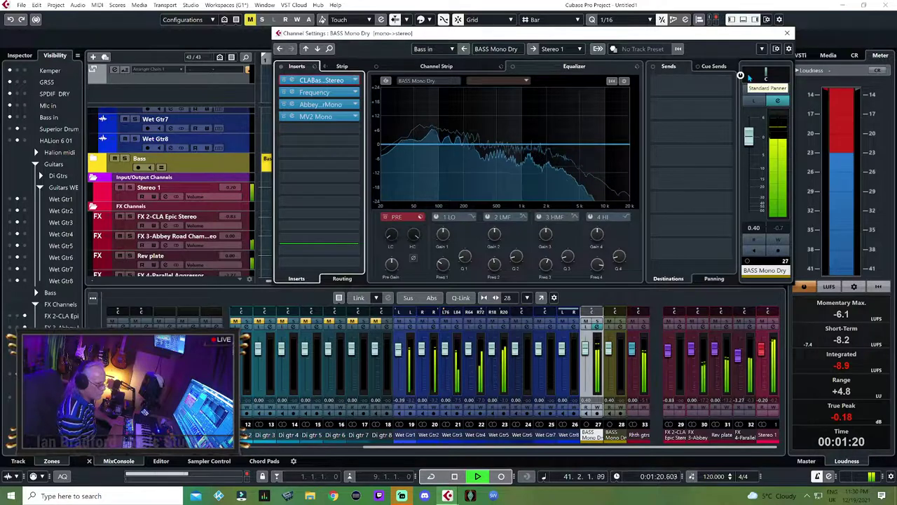
click(787, 33)
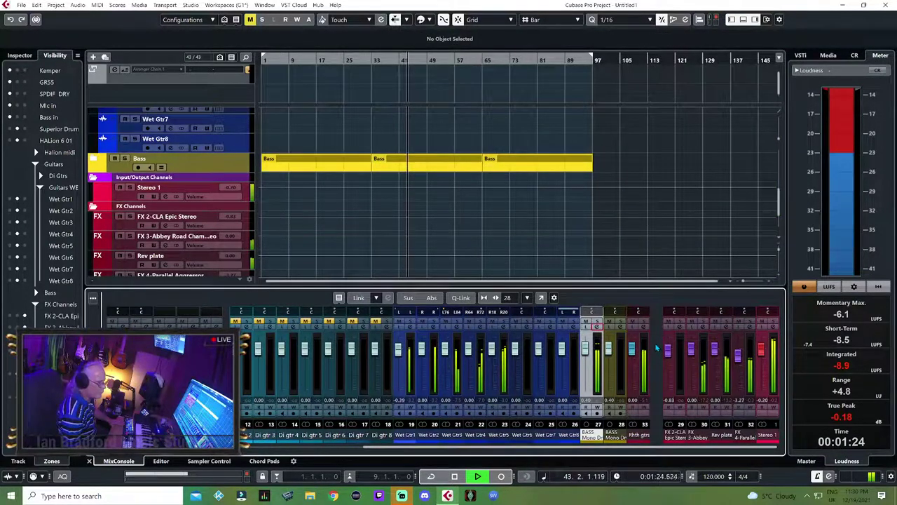
key(space)
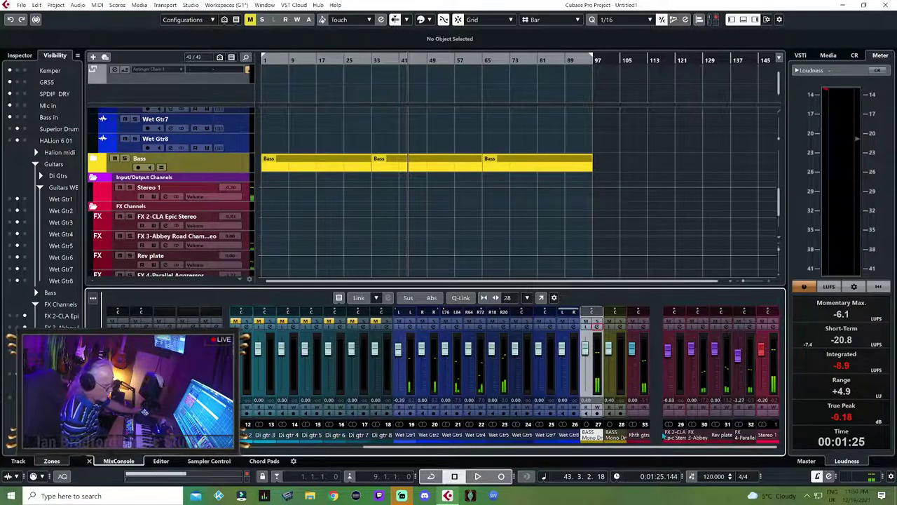
Enable the high-cut filter in the Rhth gtrs group channel's EQ and lower its frequency to roll off the highest treble.
click(645, 328)
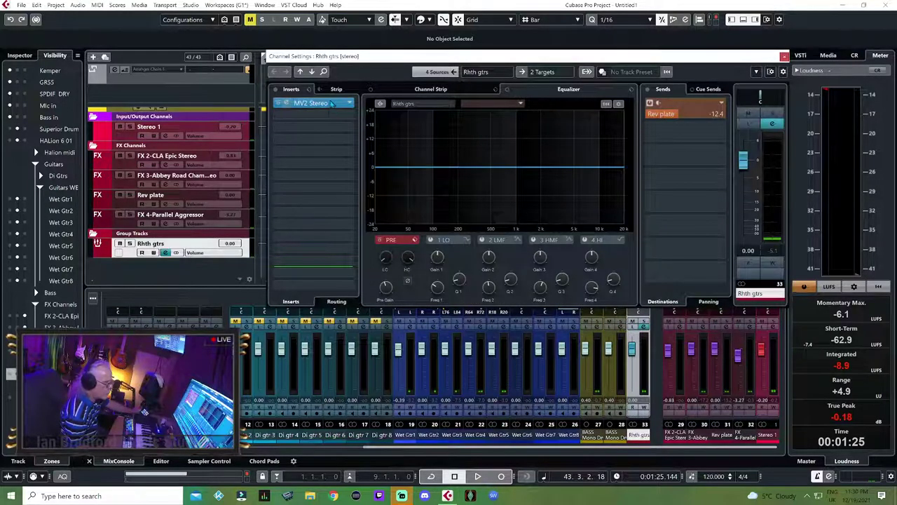
click(400, 251)
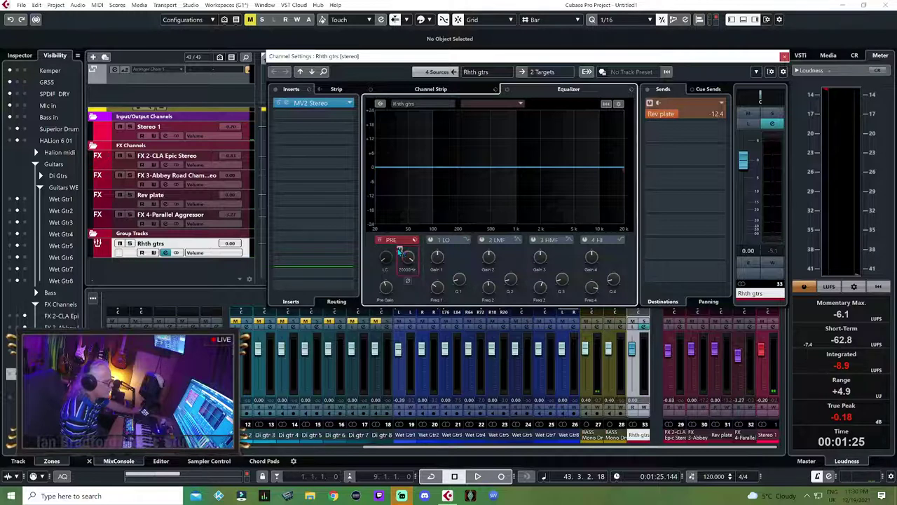
drag(410, 258, 405, 275)
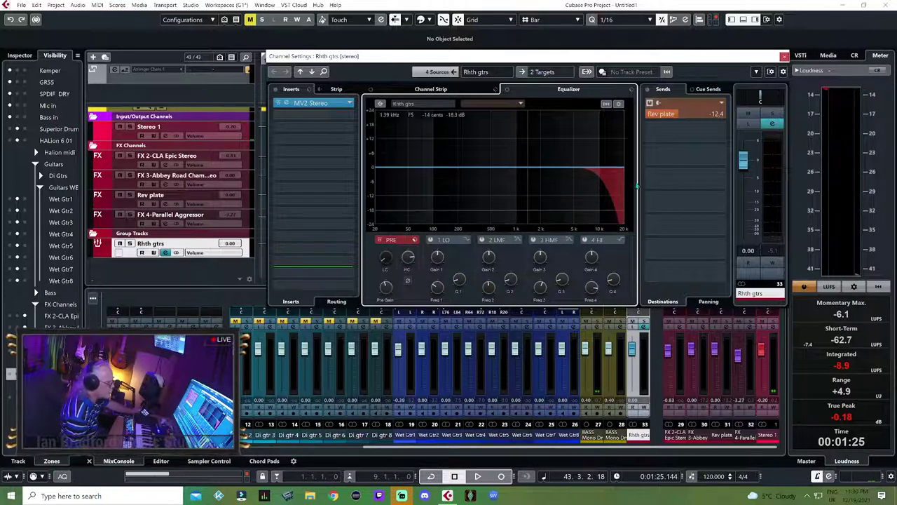
click(785, 57)
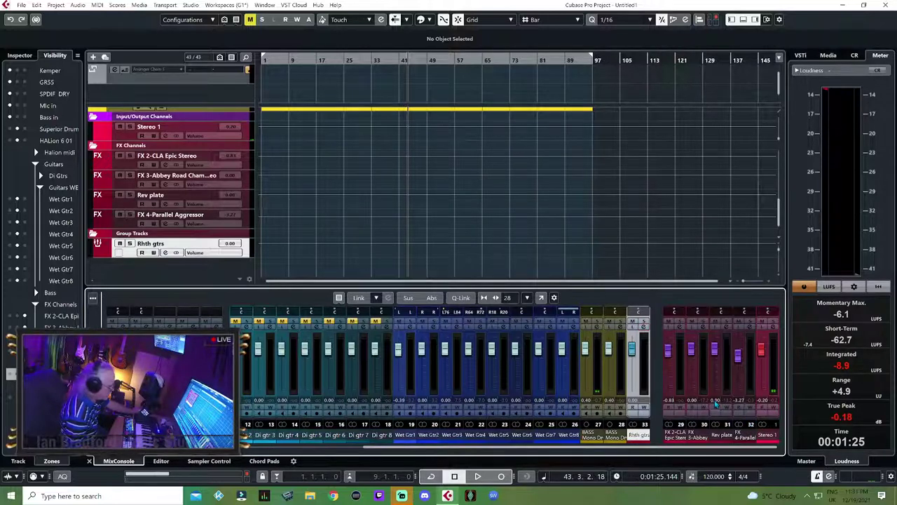
Enable the low-cut and high-cut filters on the Rev plate channel's EQ and adjust their frequencies.
click(727, 327)
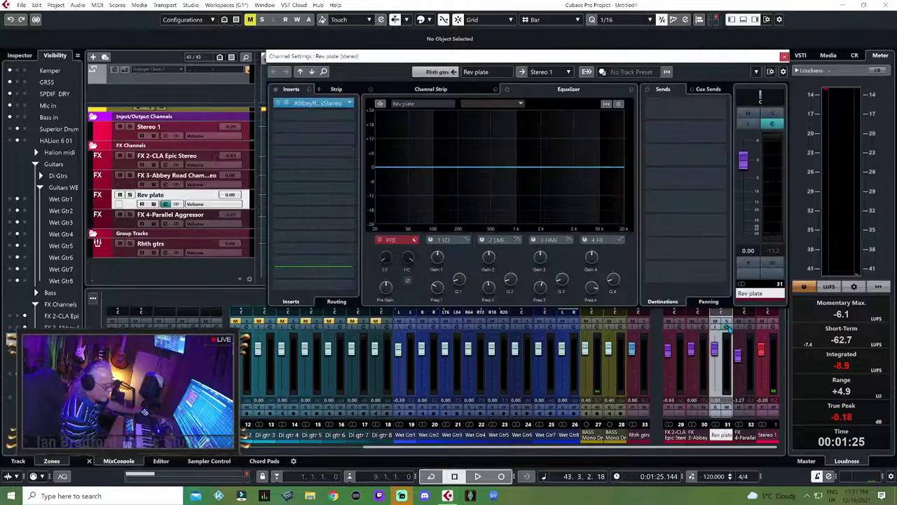
click(379, 253)
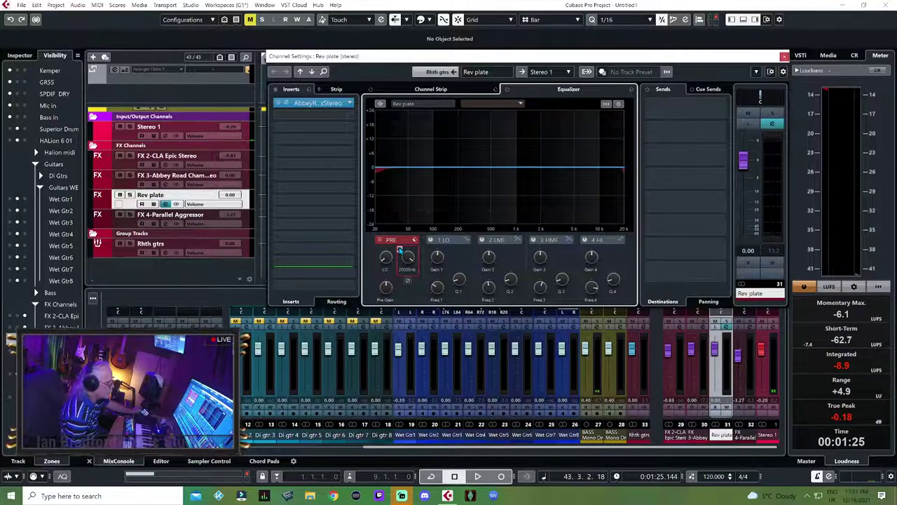
mouse_move(380, 259)
drag(383, 260, 410, 260)
click(785, 57)
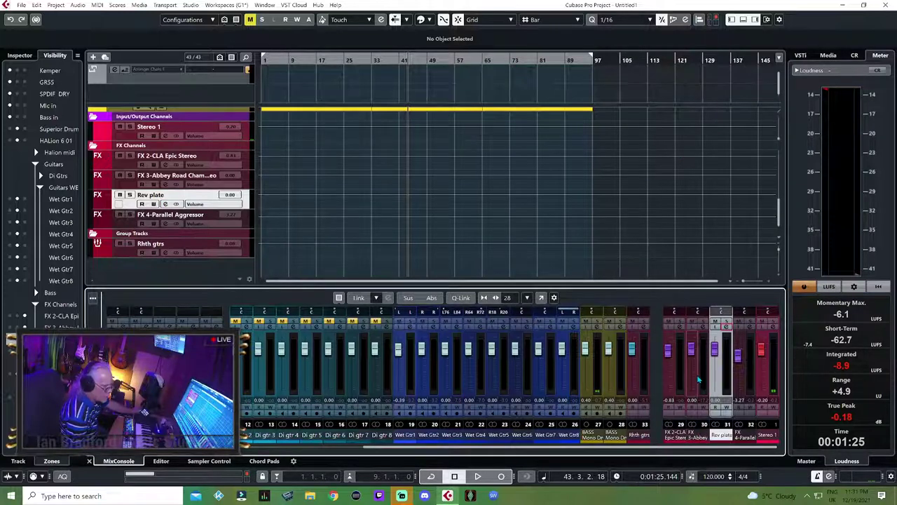
On FX 3-Abbey Road Chambers, enable the EQ's low-cut and high-cut filters and pull them inward to remove low end and top end.
click(705, 326)
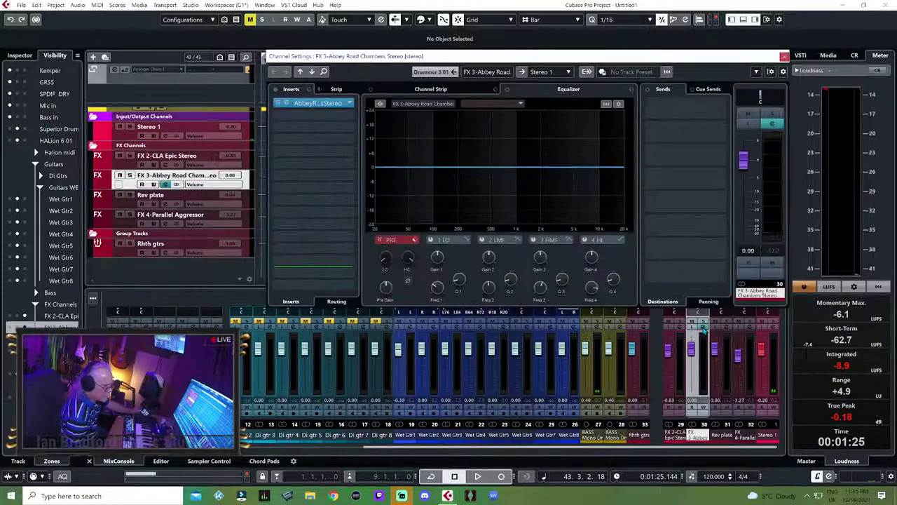
click(378, 250)
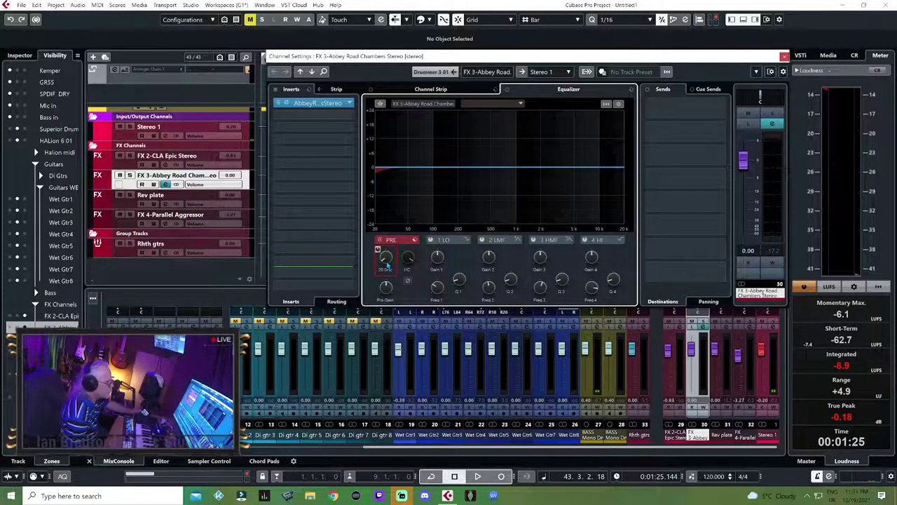
drag(388, 265, 391, 246)
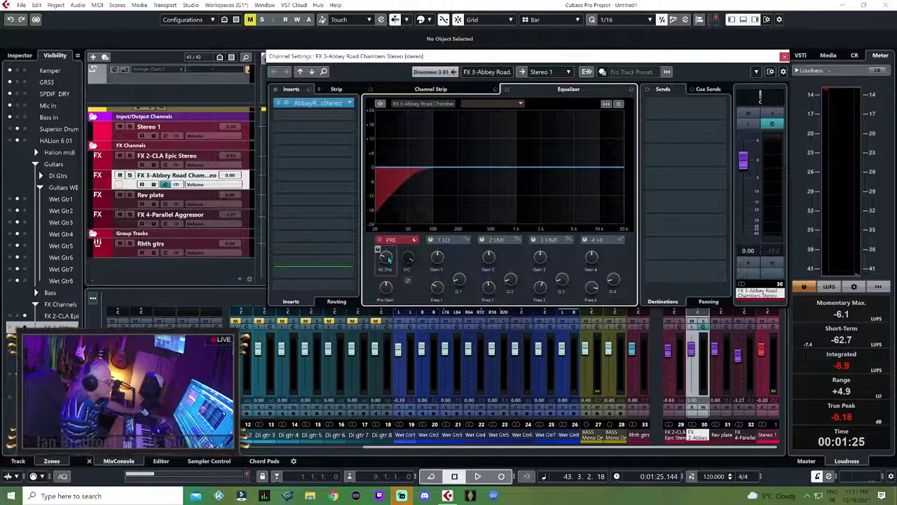
drag(389, 258, 394, 250)
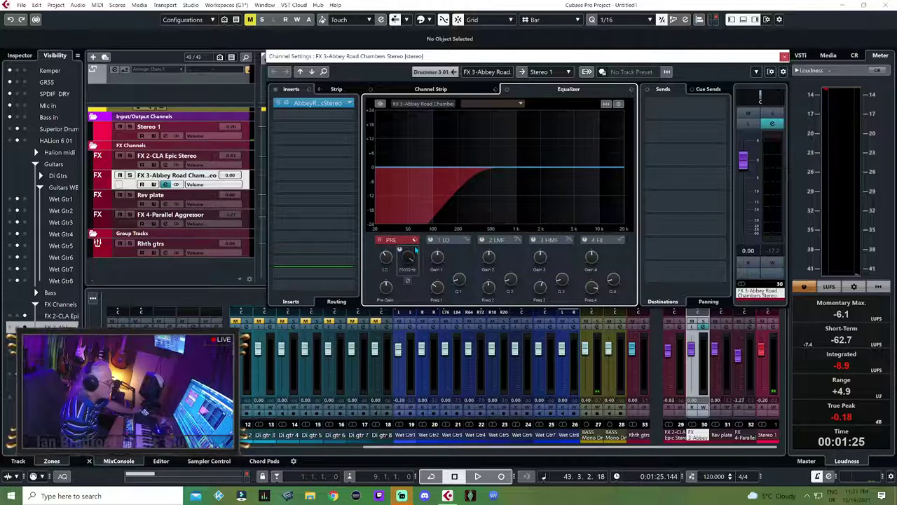
drag(401, 251, 406, 281)
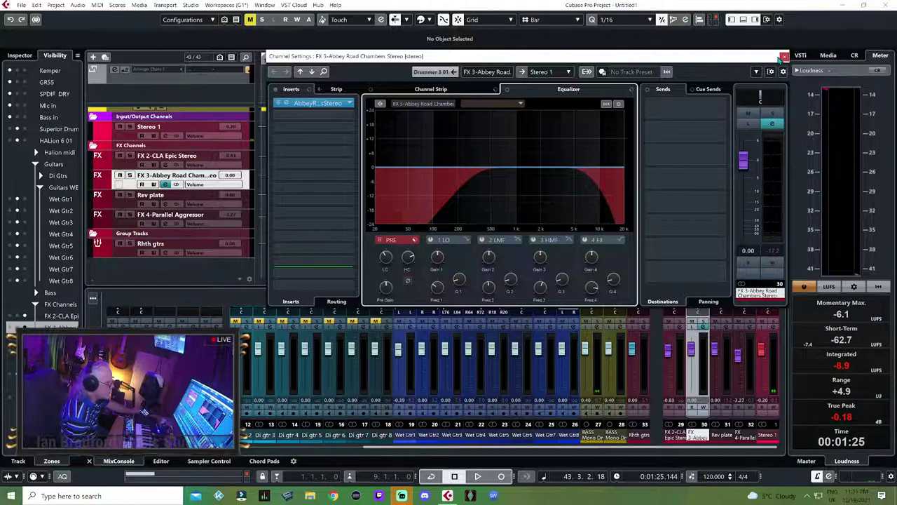
click(783, 56)
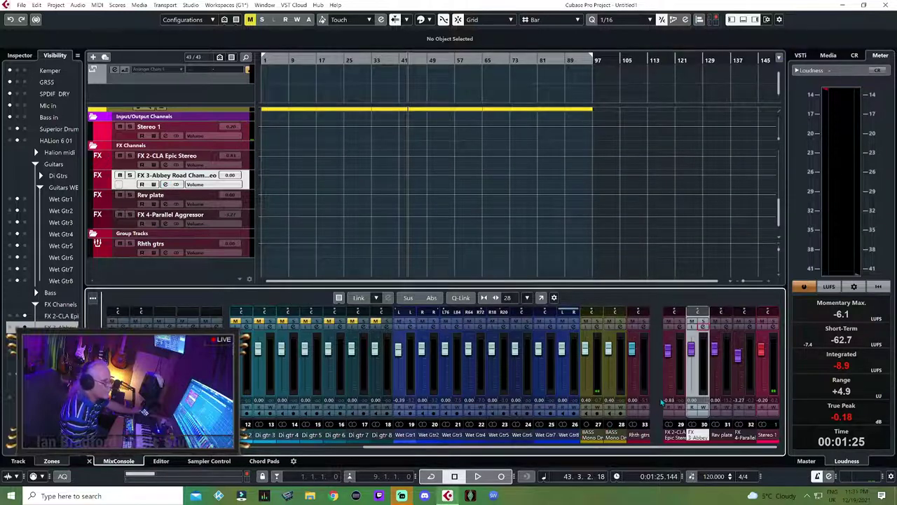
Load the CLA guitar preset Solo #2 in CLA Epic on the FX 2-CLA Epic Stereo channel.
click(681, 328)
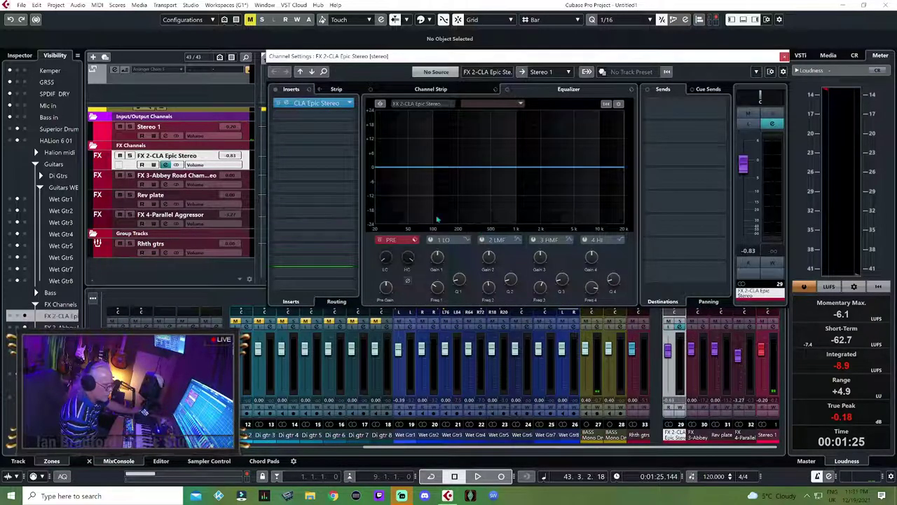
click(329, 104)
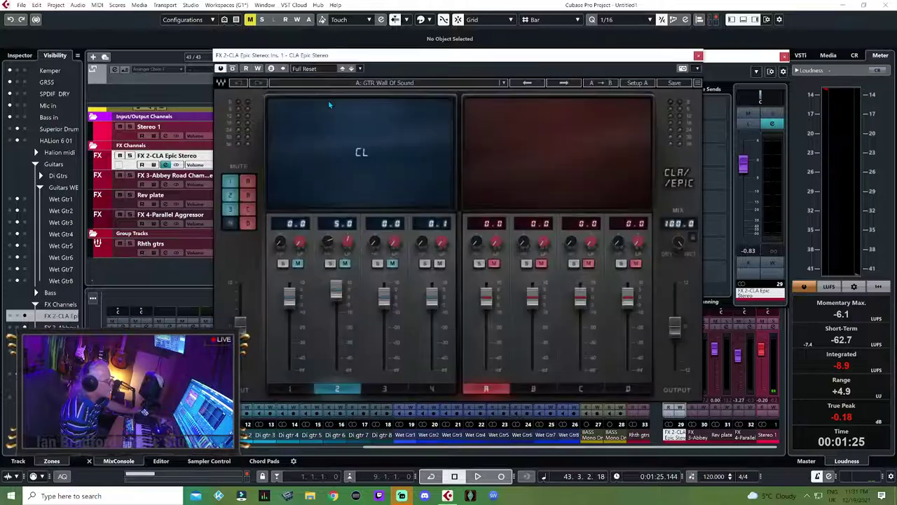
click(397, 87)
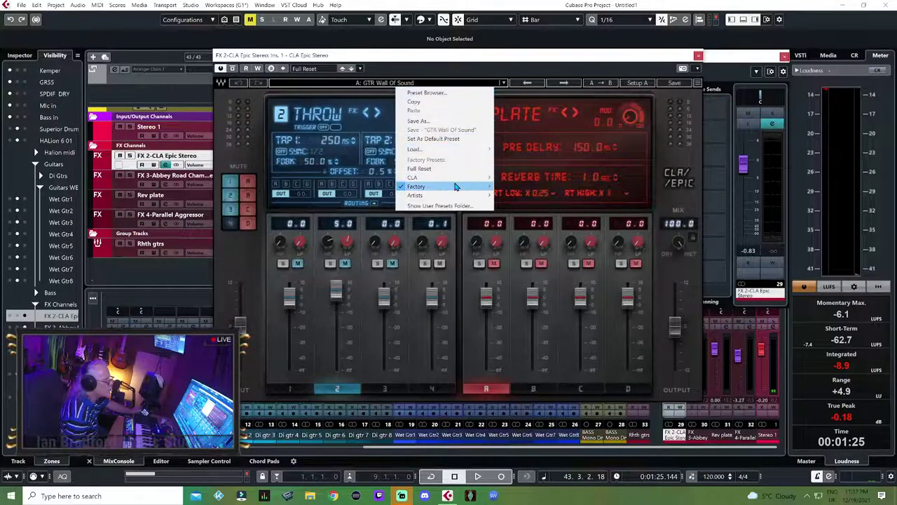
mouse_move(457, 186)
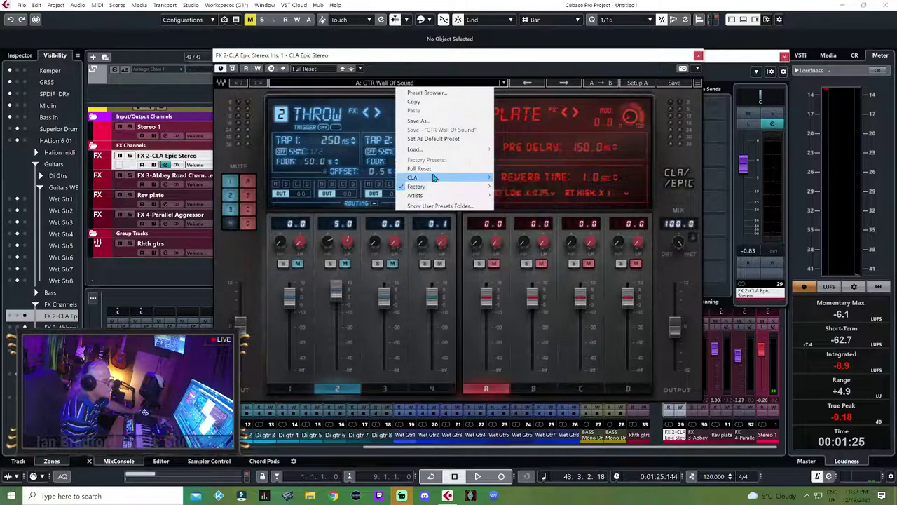
mouse_move(526, 188)
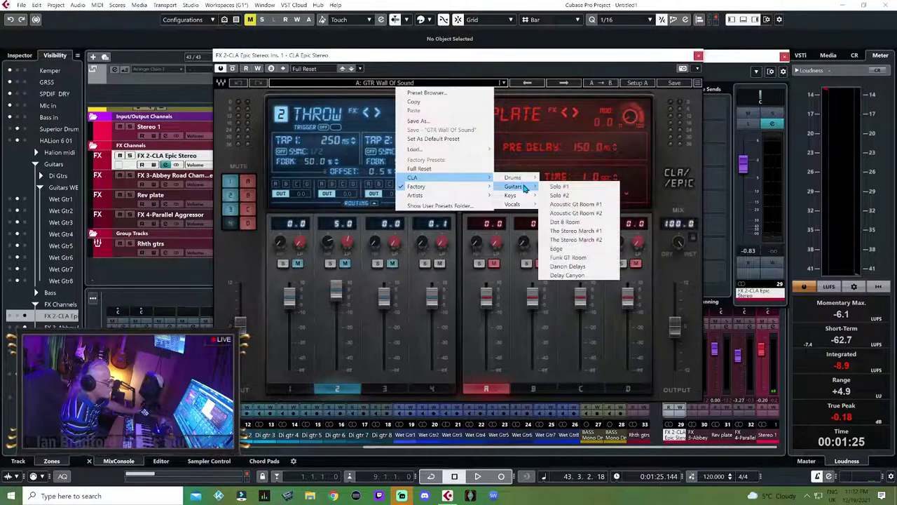
click(561, 196)
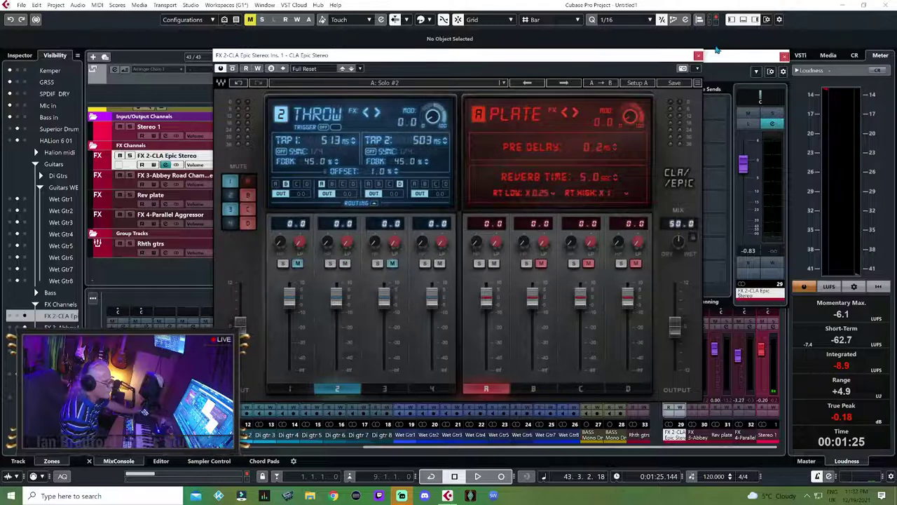
click(698, 55)
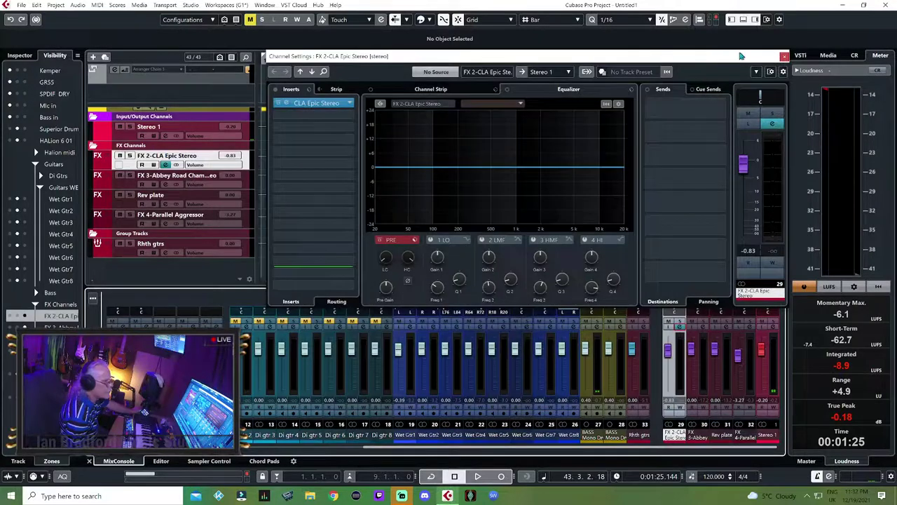
click(784, 56)
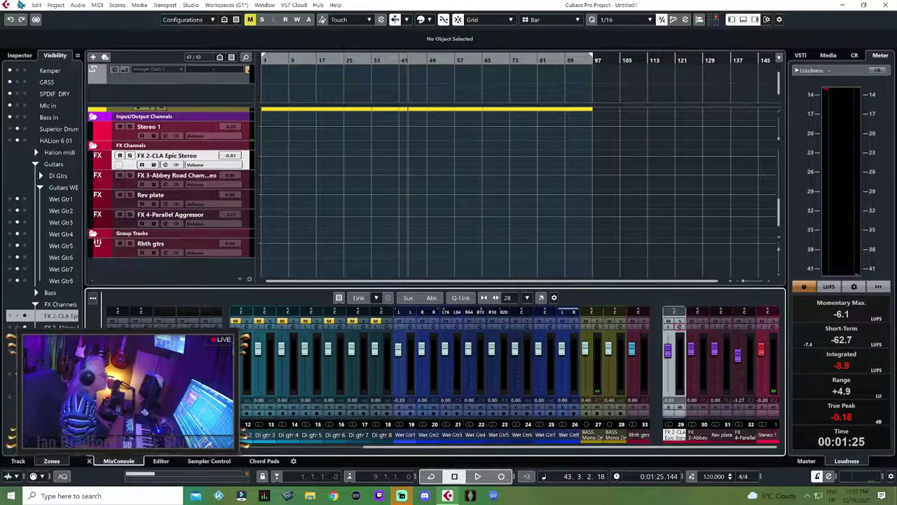
Start an audio mixdown export of the Stereo 1 output and name the file Dec 19.
click(23, 7)
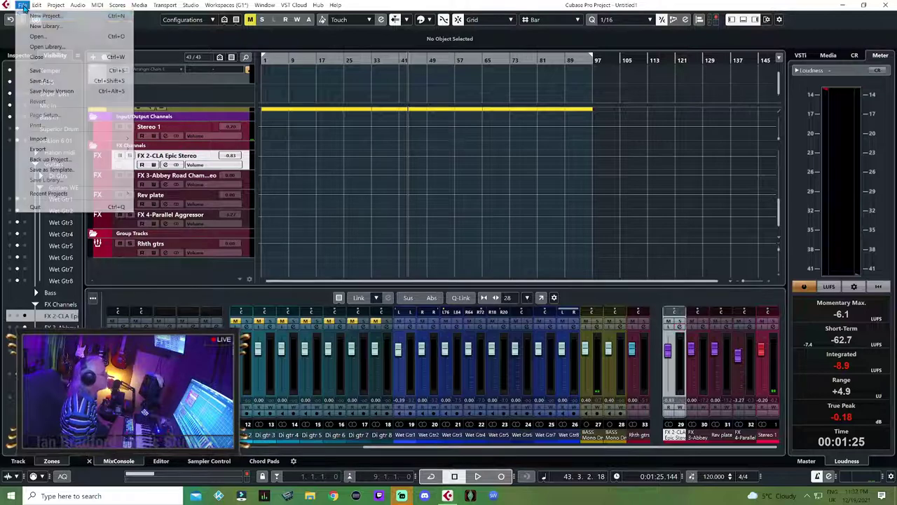
mouse_move(109, 155)
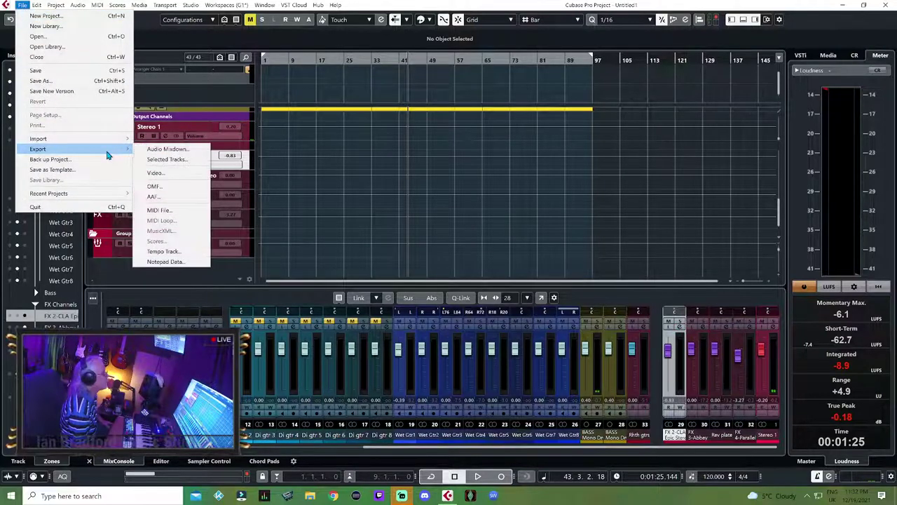
click(168, 150)
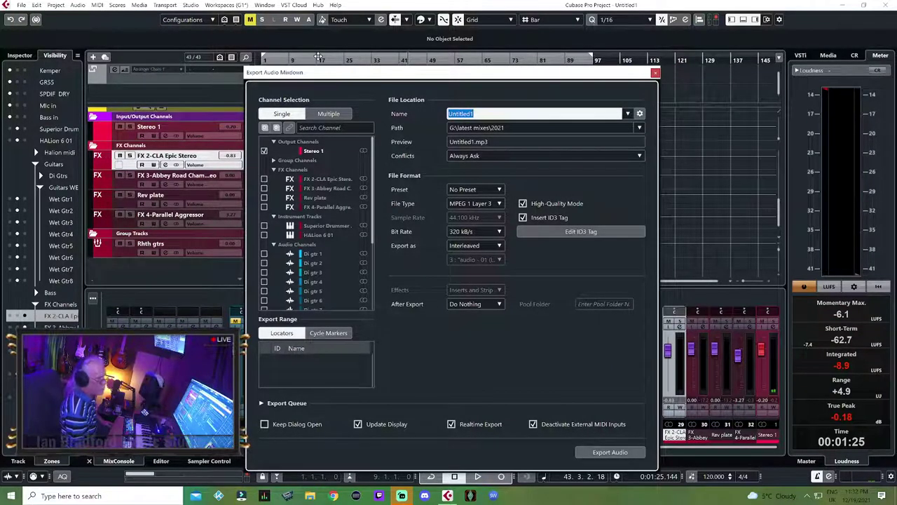
text(Dec)
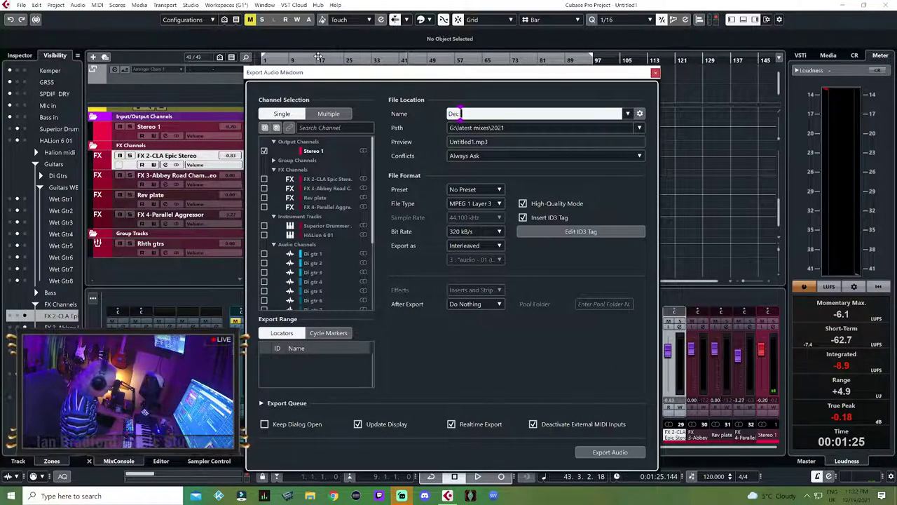
text( 19)
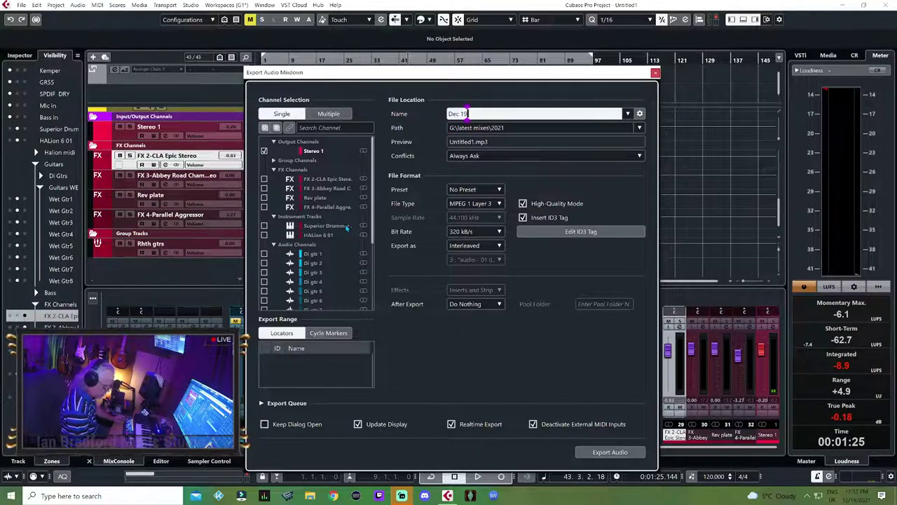
Change the title in the mixdown's ID3 tag to the new mix date starting with "Dec 1" and accept the tag.
click(621, 235)
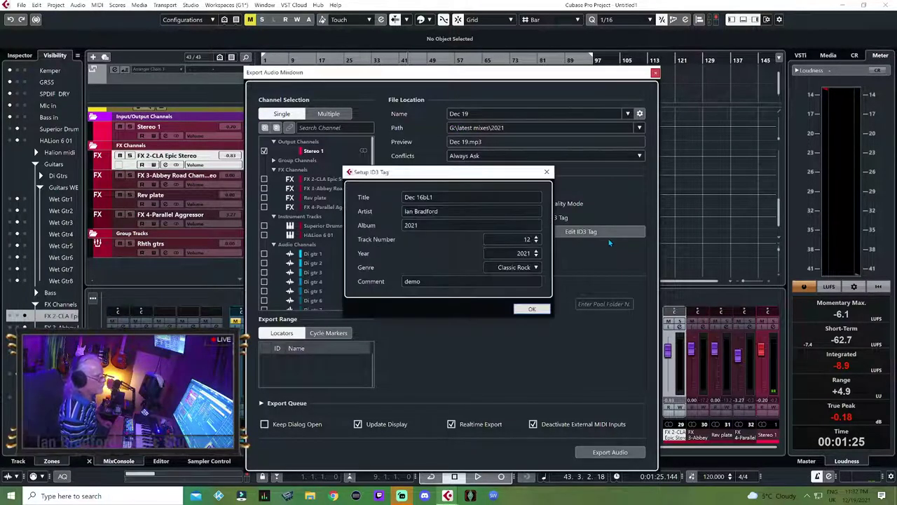
triple_click(437, 197)
click(437, 197)
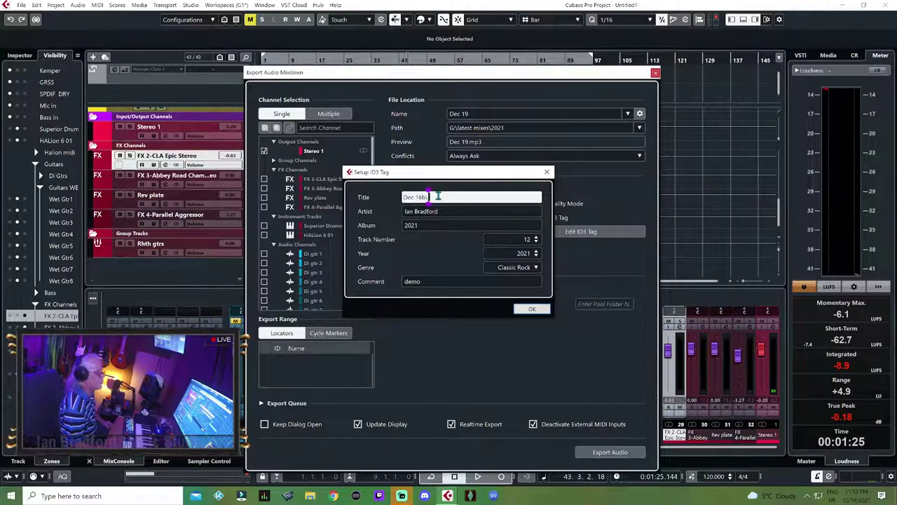
key(BackSpace)
key(BackSpace)
key(BackSpace)
text(1)
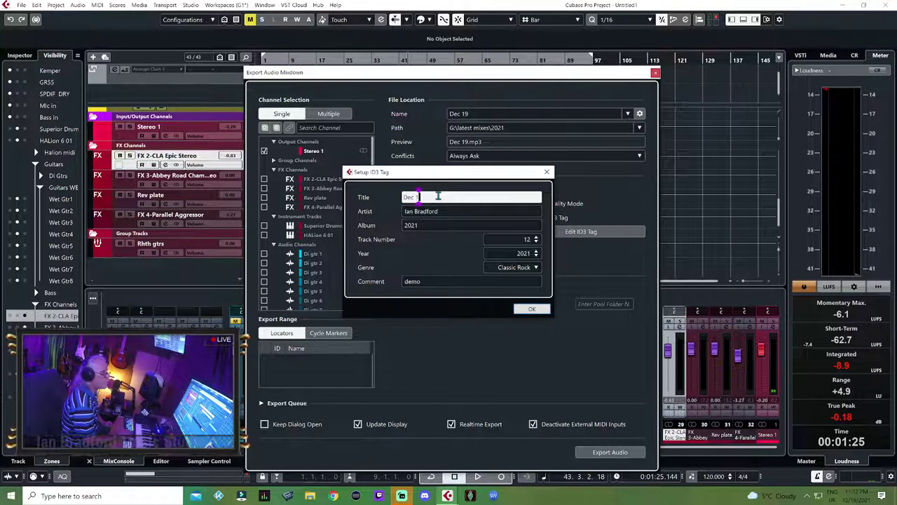
click(538, 311)
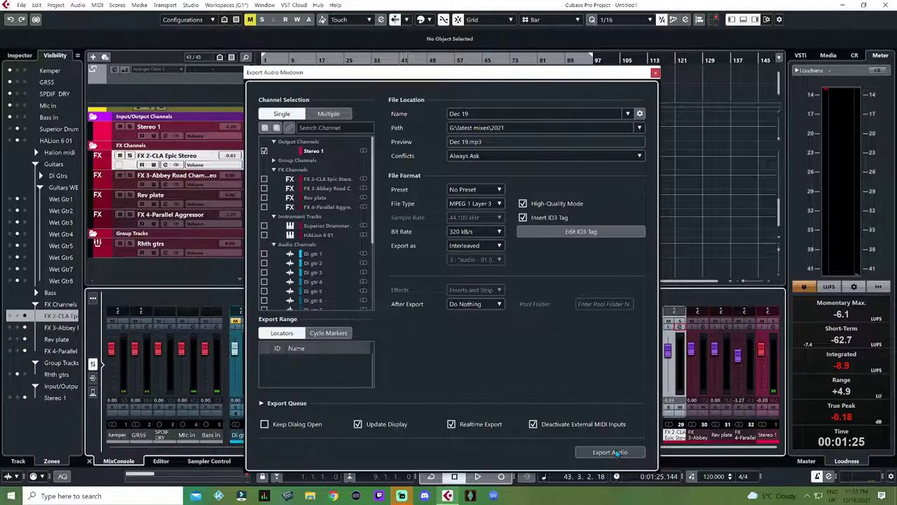
Try to run the realtime mixdown export of Stereo 1 to Dec 19.mp3.
click(618, 452)
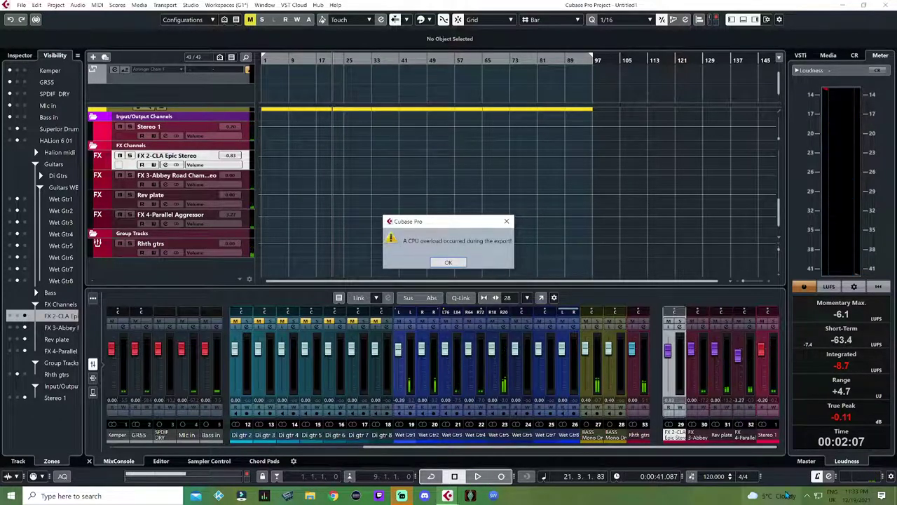
Open the Clarett 8Pre USB device settings and set the audio interface's buffer size to 64.
click(810, 496)
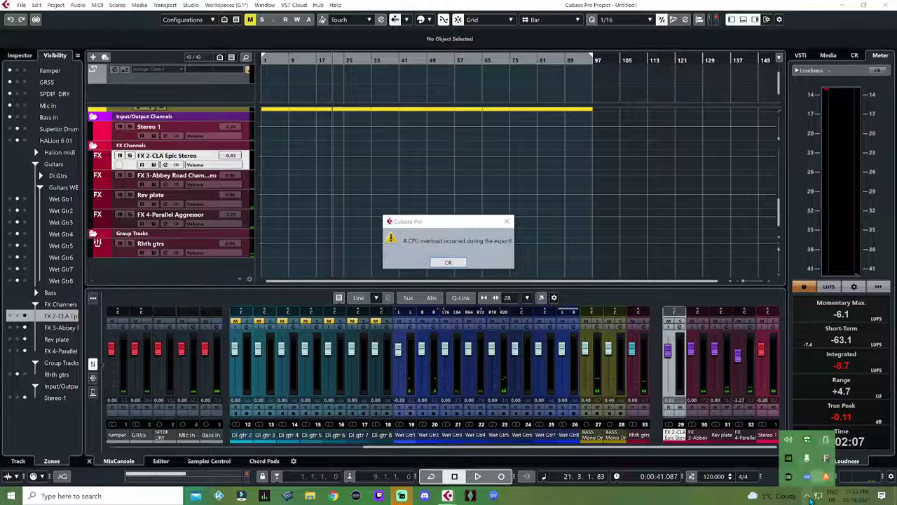
right_click(831, 459)
click(820, 454)
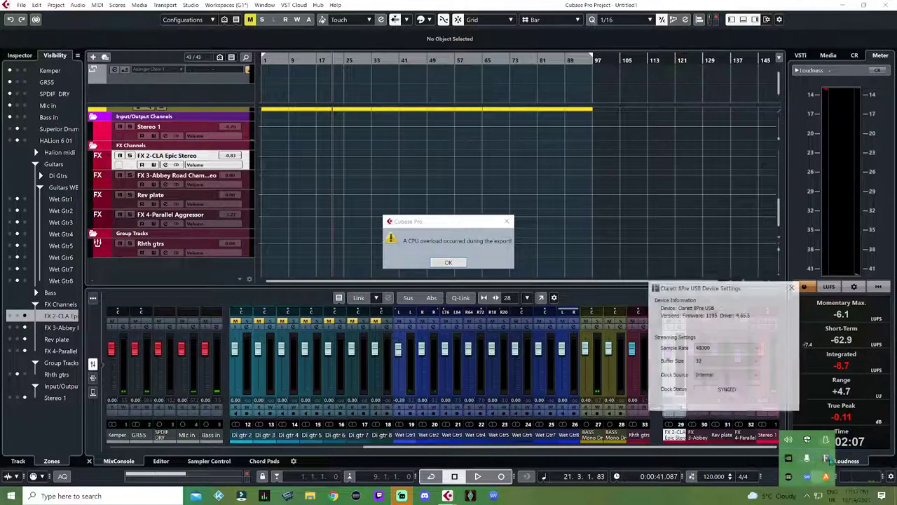
click(713, 365)
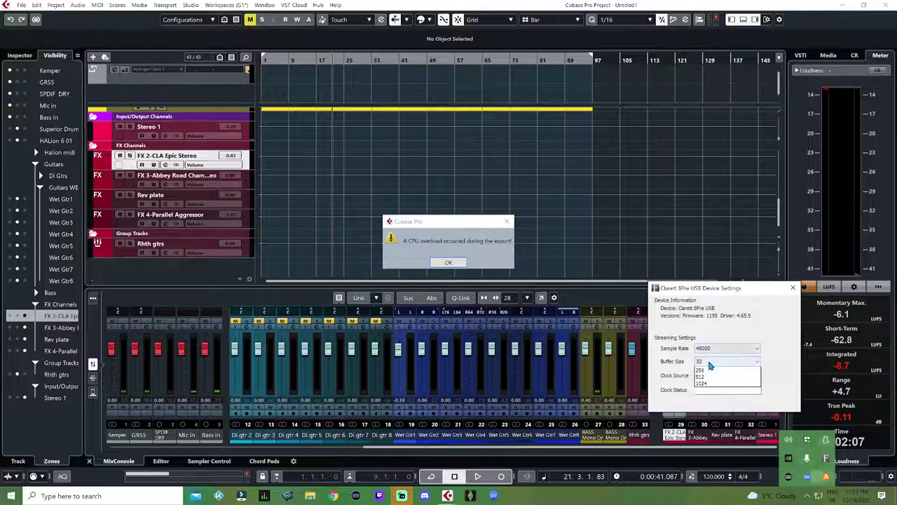
click(702, 390)
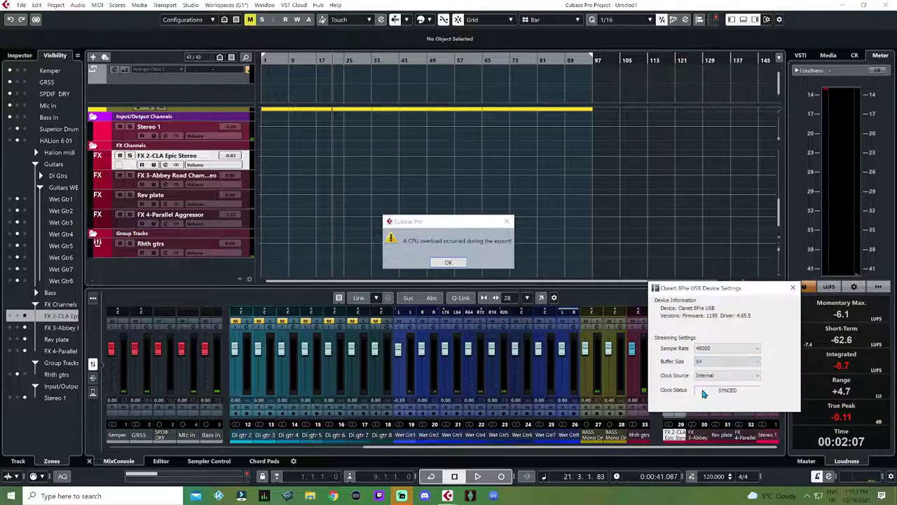
click(793, 288)
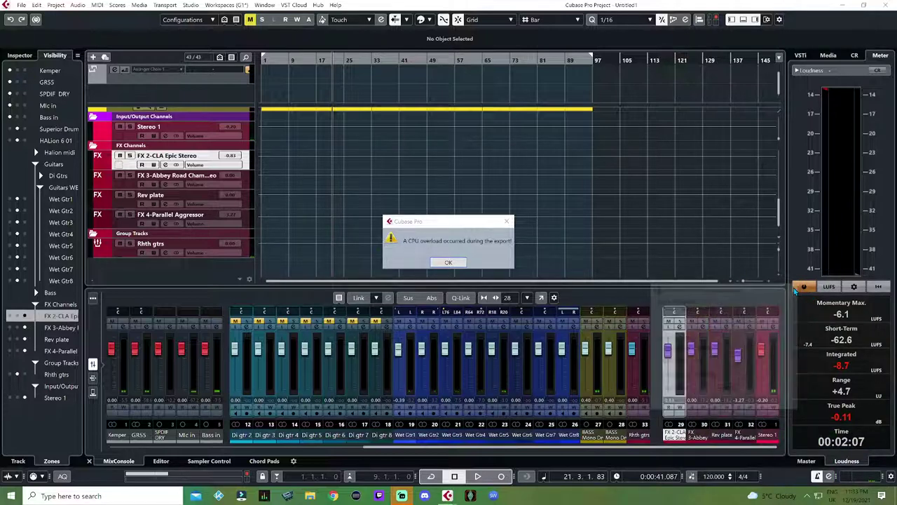
Reset the loudness measurement and restart the realtime export of Stereo 1 to Dec 19.mp3.
click(462, 264)
click(879, 286)
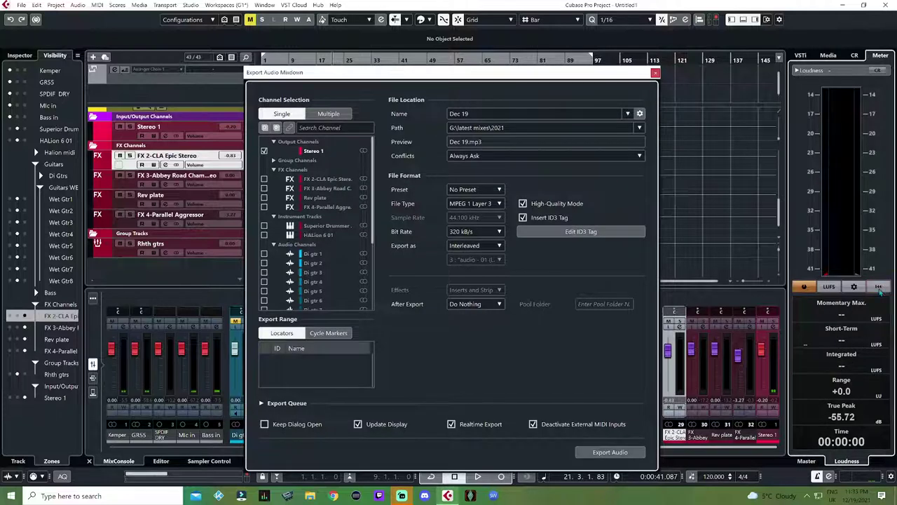
click(610, 453)
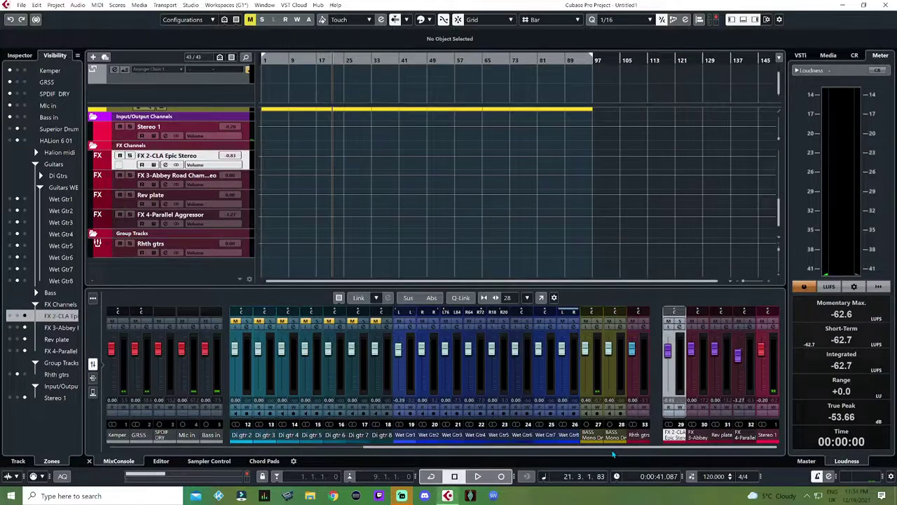